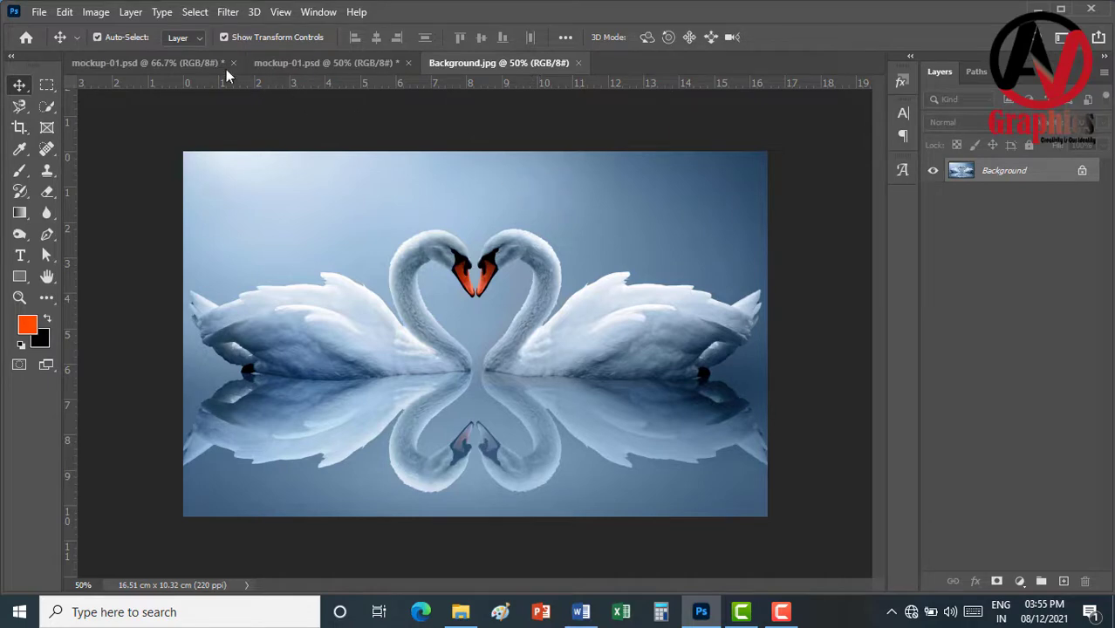
# Look through the open mockup tabs and settle on mockup-01.psd, the white box with blister strip
pyautogui.click(172, 66)
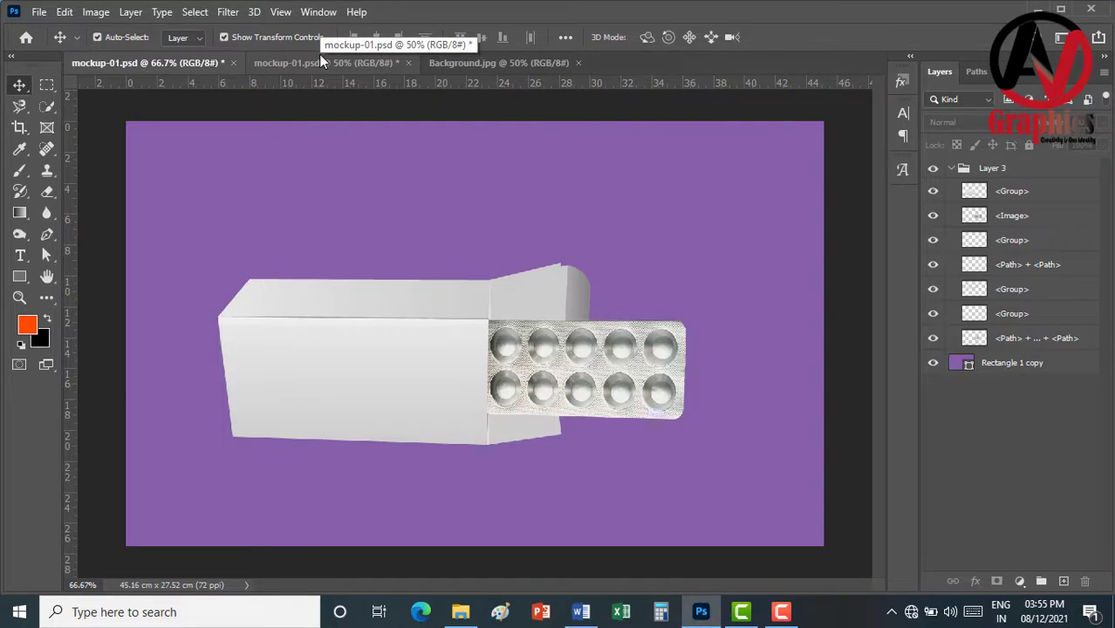
pyautogui.click(320, 61)
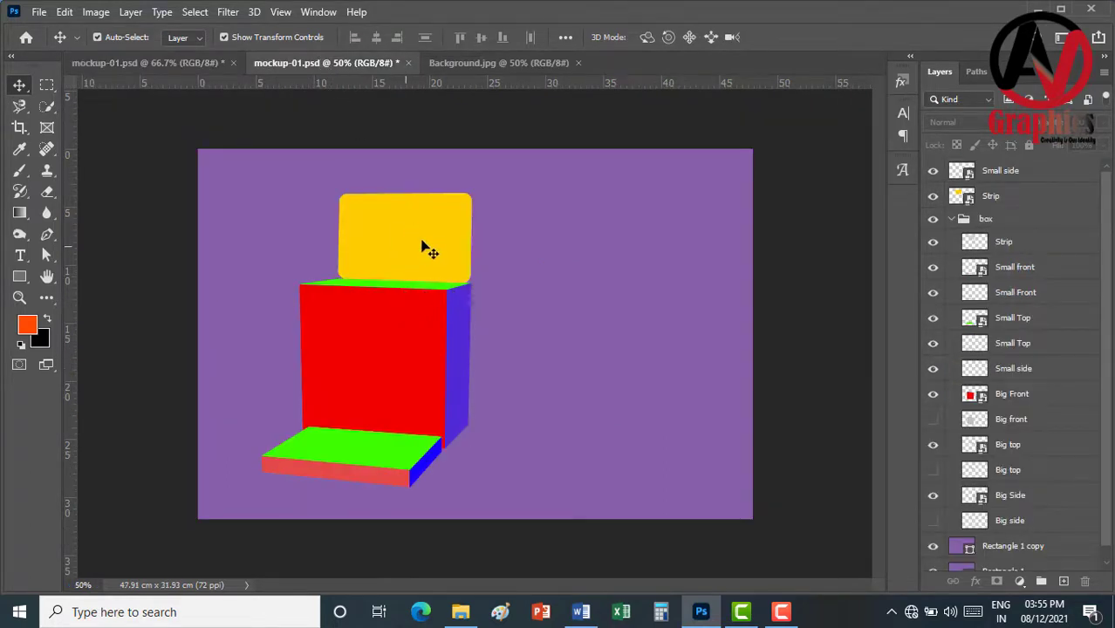
pyautogui.click(157, 62)
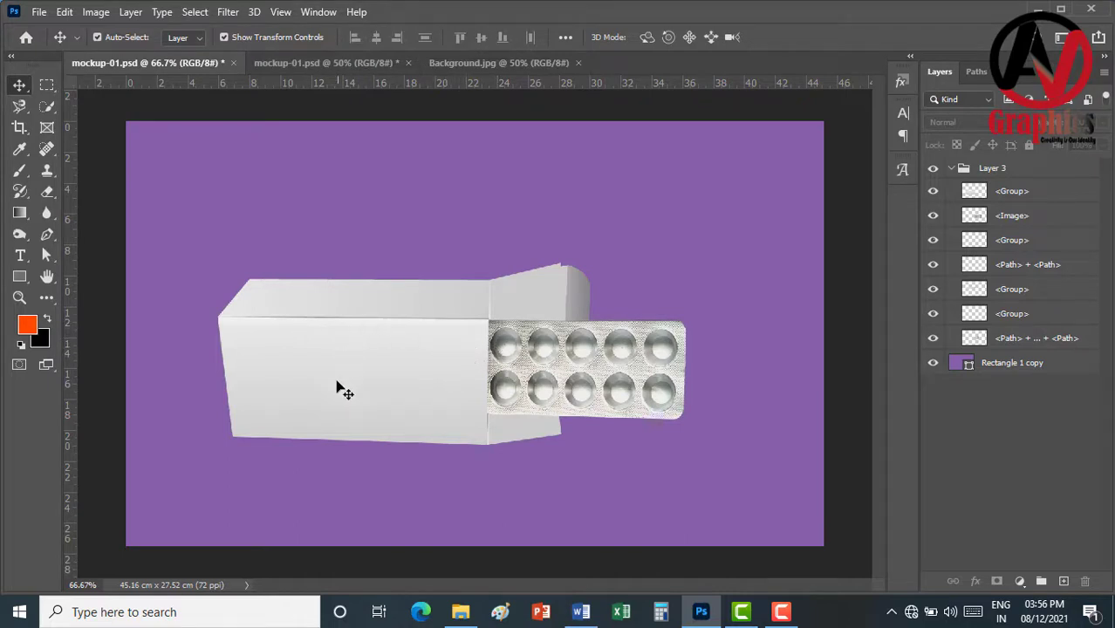
# Open the SQIDOJOY-50 front image from the 26.vigour folder
pyautogui.click(39, 13)
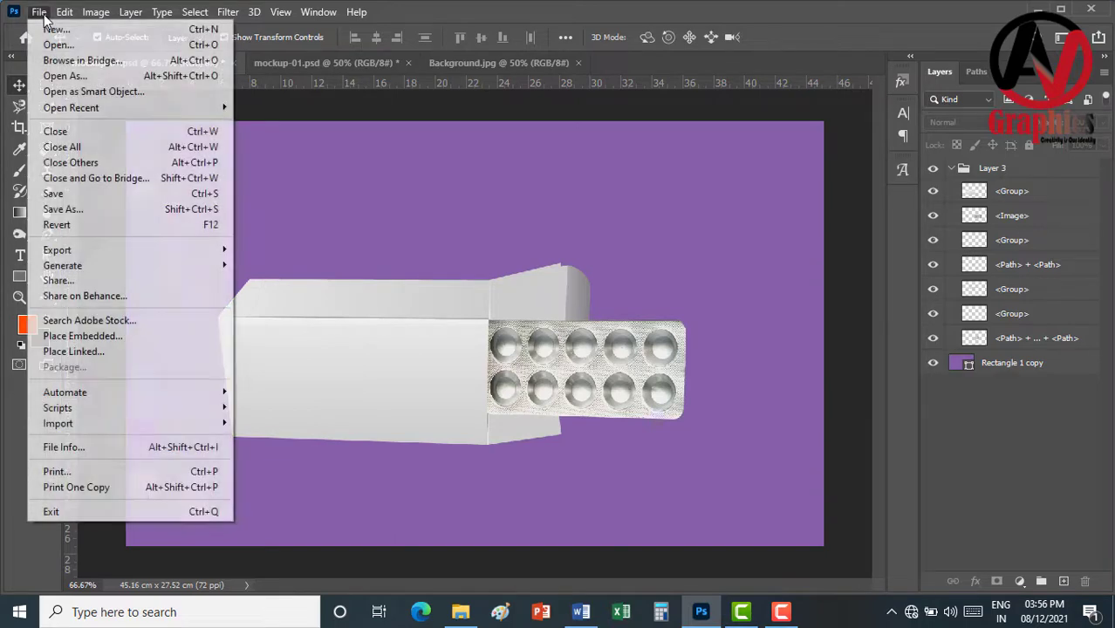
pyautogui.click(54, 42)
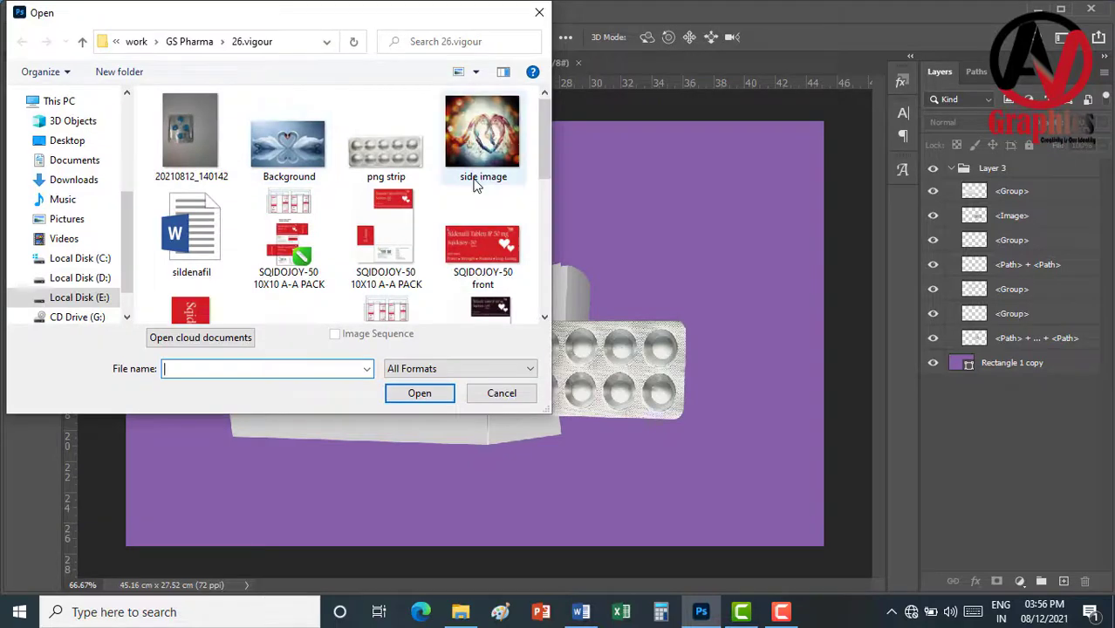
pyautogui.scroll(-1, 480, 179)
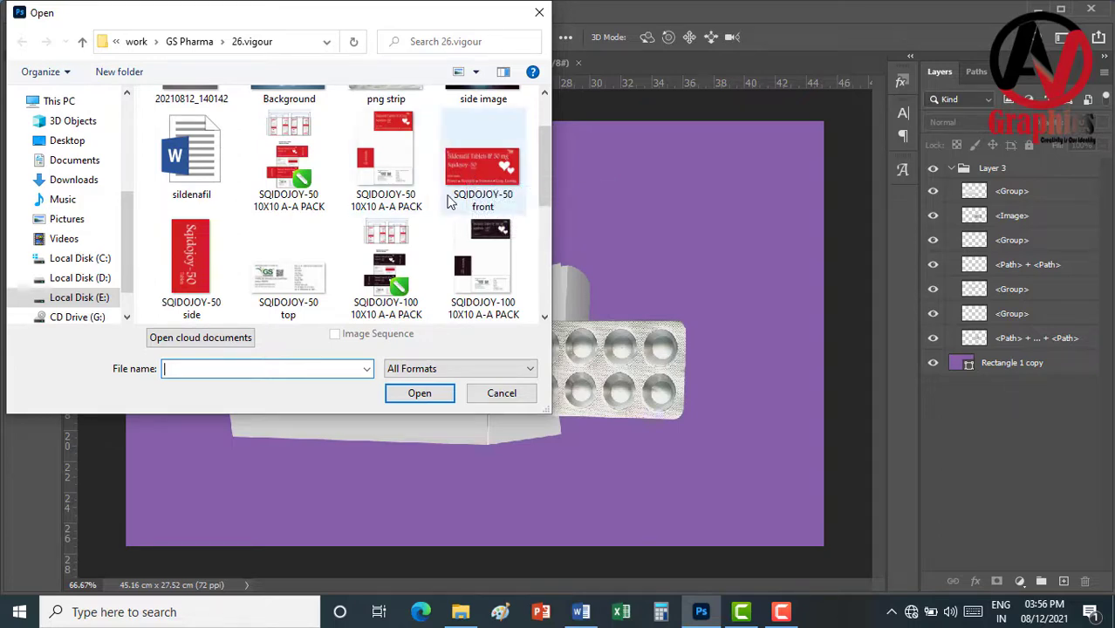
pyautogui.click(490, 183)
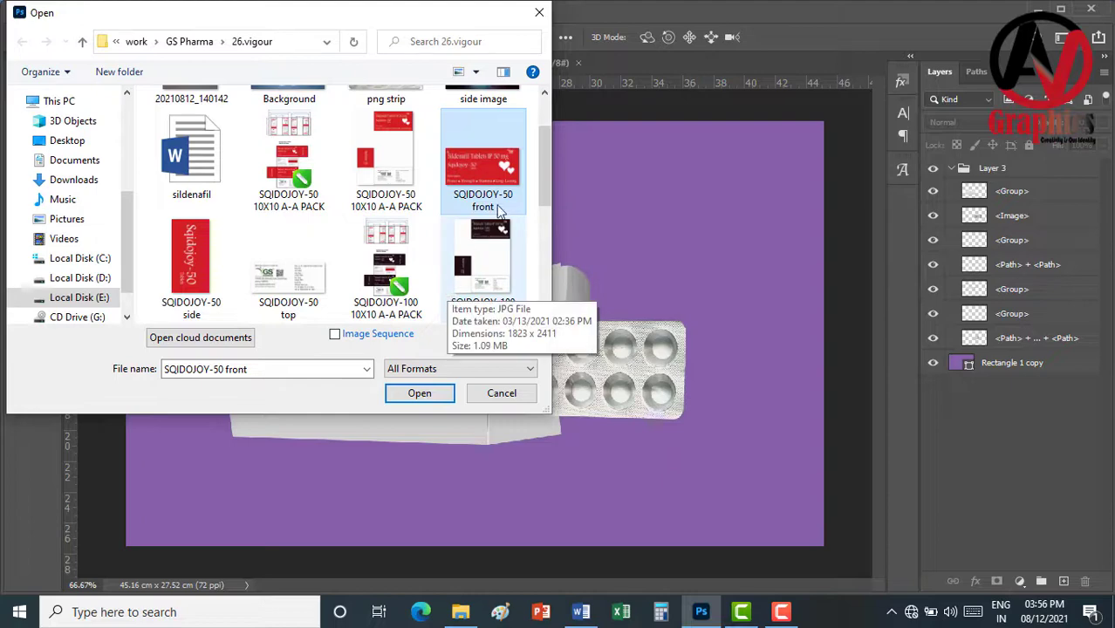
pyautogui.click(422, 396)
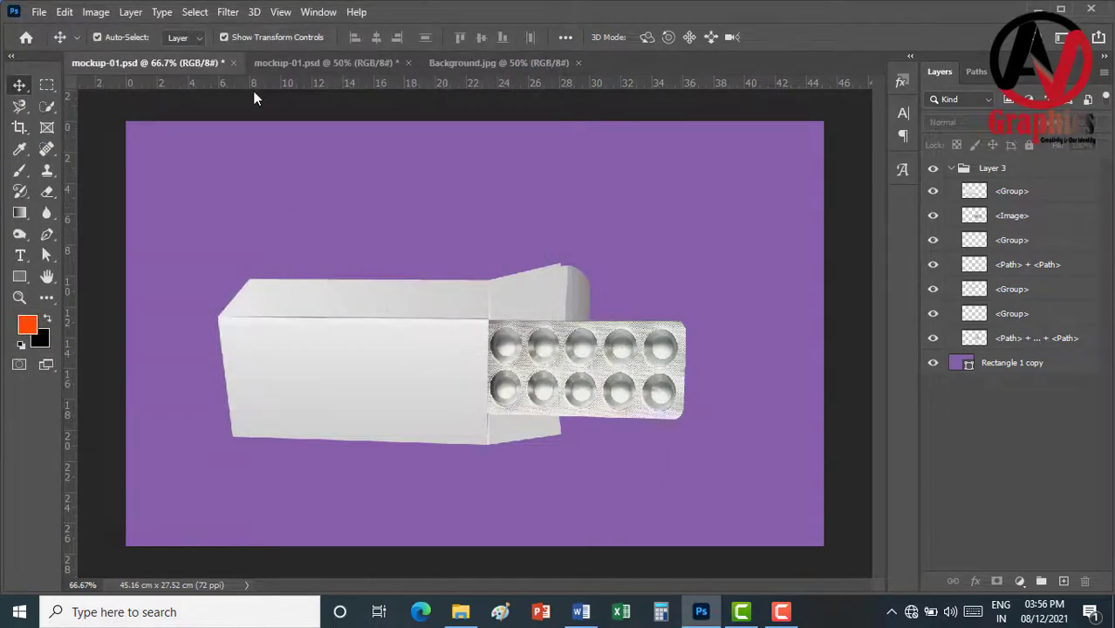
# Drag the Sqidojoy-50 front label into mockup-01.psd, scale it to about 48.6% over the box, and lower its opacity
pyautogui.click(500, 251)
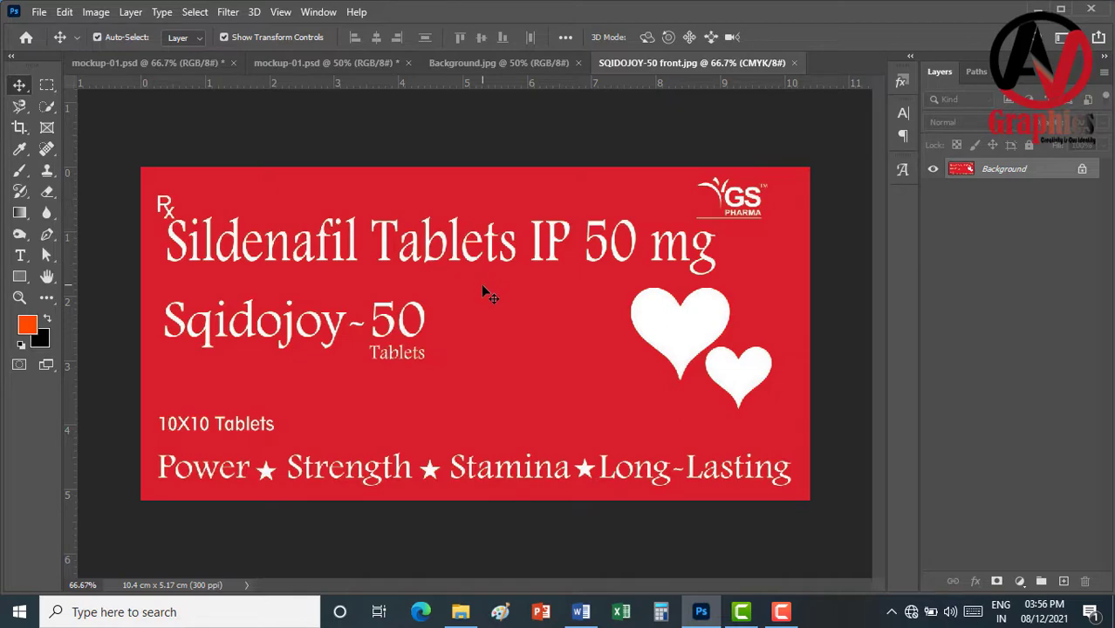
pyautogui.moveTo(481, 277); pyautogui.dragTo(321, 356)
pyautogui.hotkey('ctrl', 't')
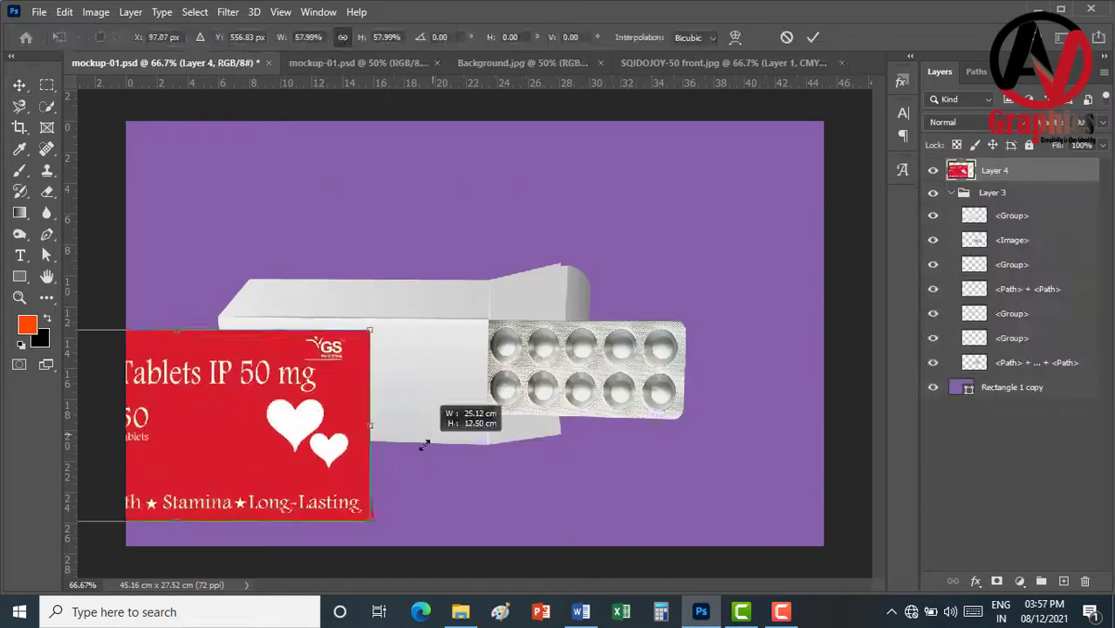
pyautogui.moveTo(199, 447)
pyautogui.mouseDown()
pyautogui.moveTo(430, 421)
pyautogui.moveTo(403, 421)
pyautogui.mouseUp()
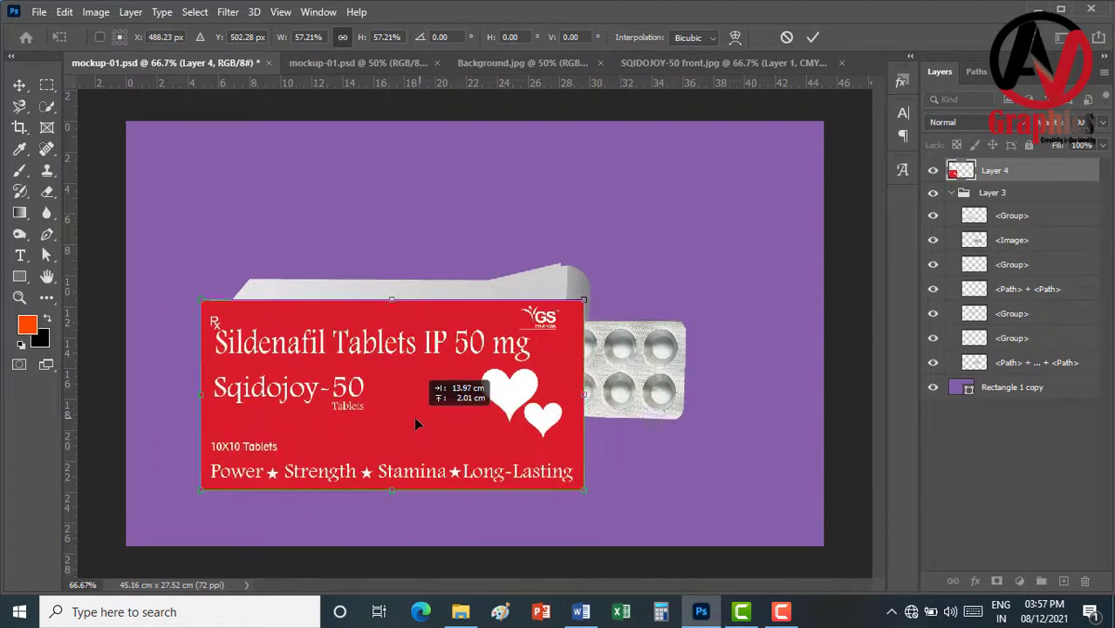
pyautogui.moveTo(584, 300); pyautogui.dragTo(527, 330)
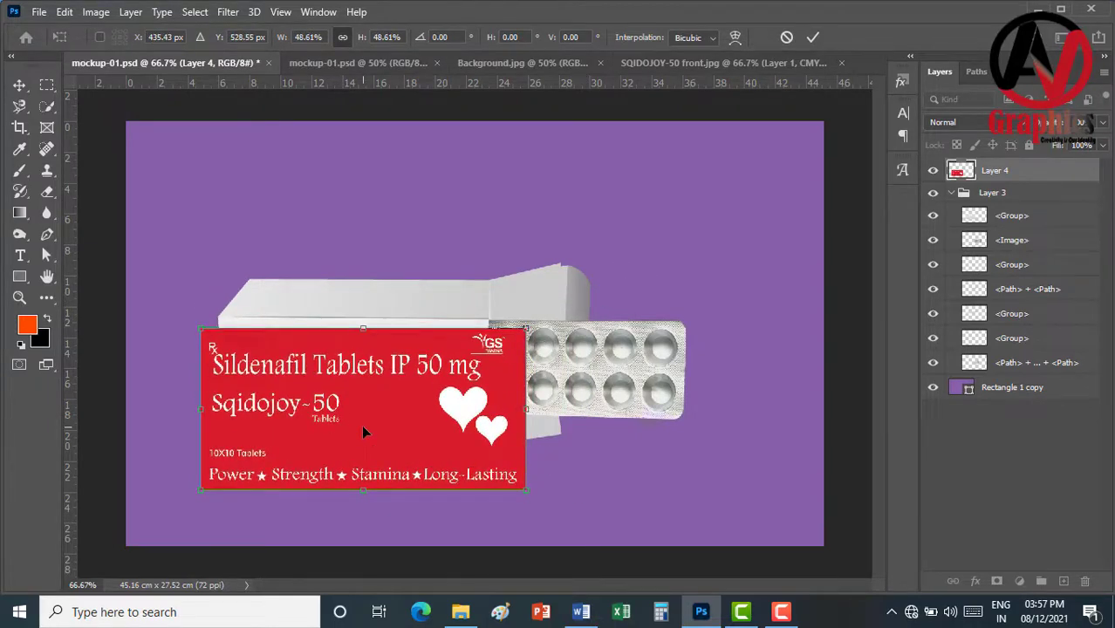
pyautogui.scroll(1, 361, 425)
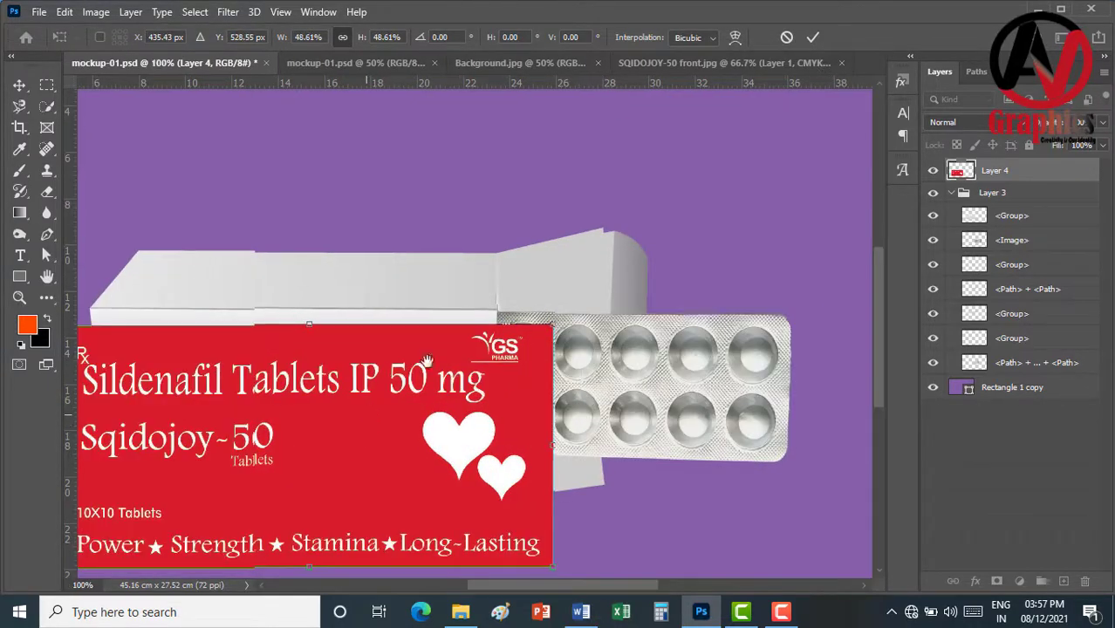
pyautogui.moveTo(361, 424)
pyautogui.mouseDown()
pyautogui.moveTo(541, 273)
pyautogui.moveTo(485, 330)
pyautogui.mouseUp()
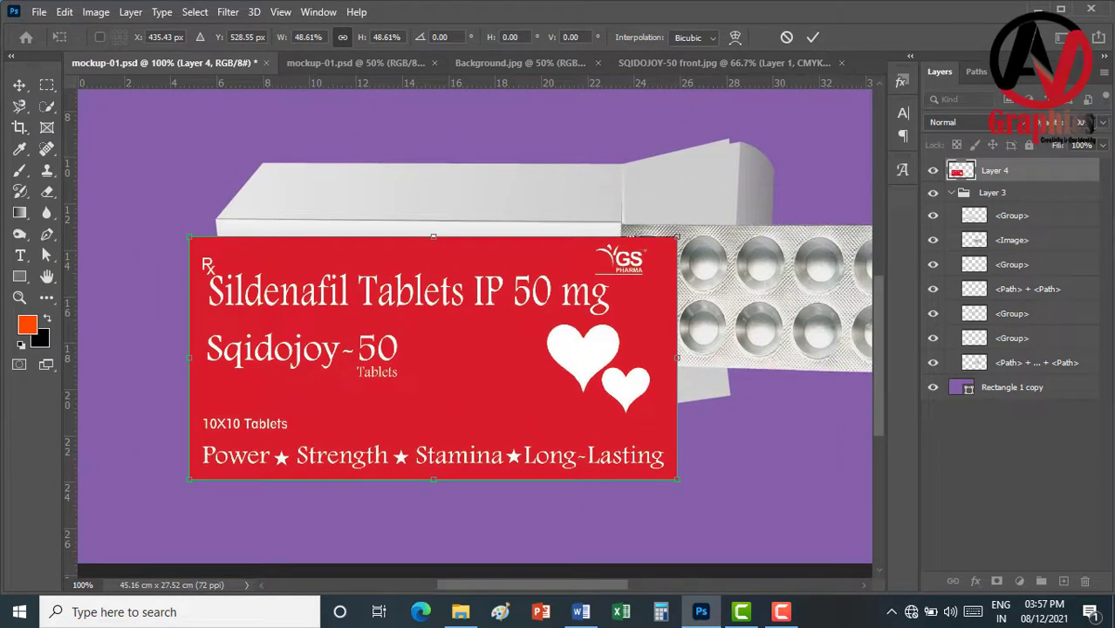
pyautogui.moveTo(1047, 132); pyautogui.dragTo(1050, 129)
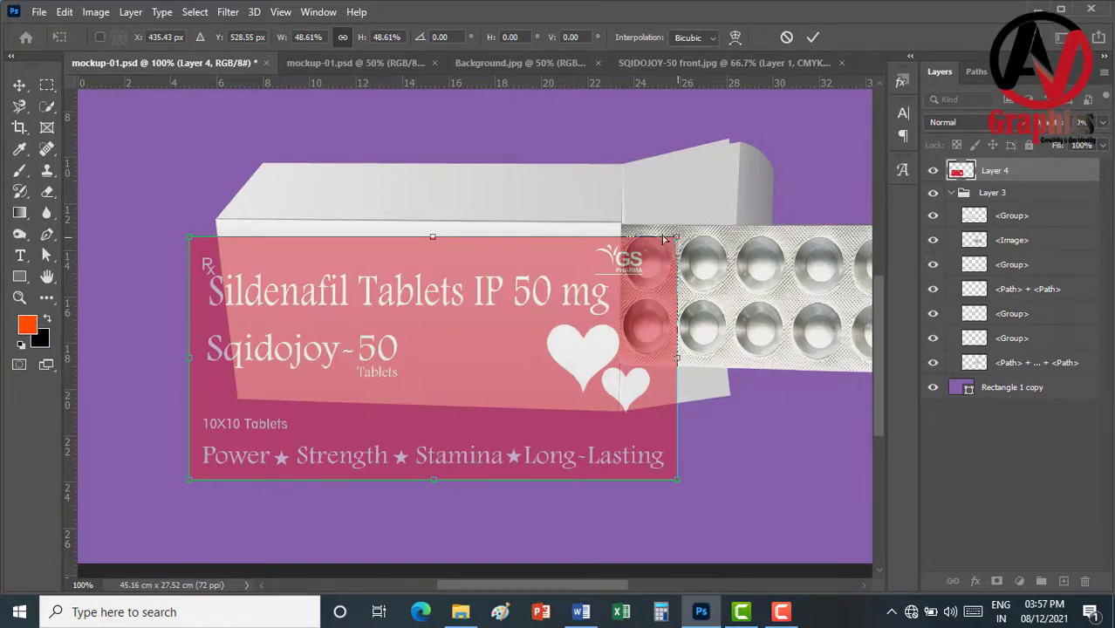
# Drag the label's four corners onto the corners of the box's front face
pyautogui.moveTo(678, 235); pyautogui.dragTo(619, 224)
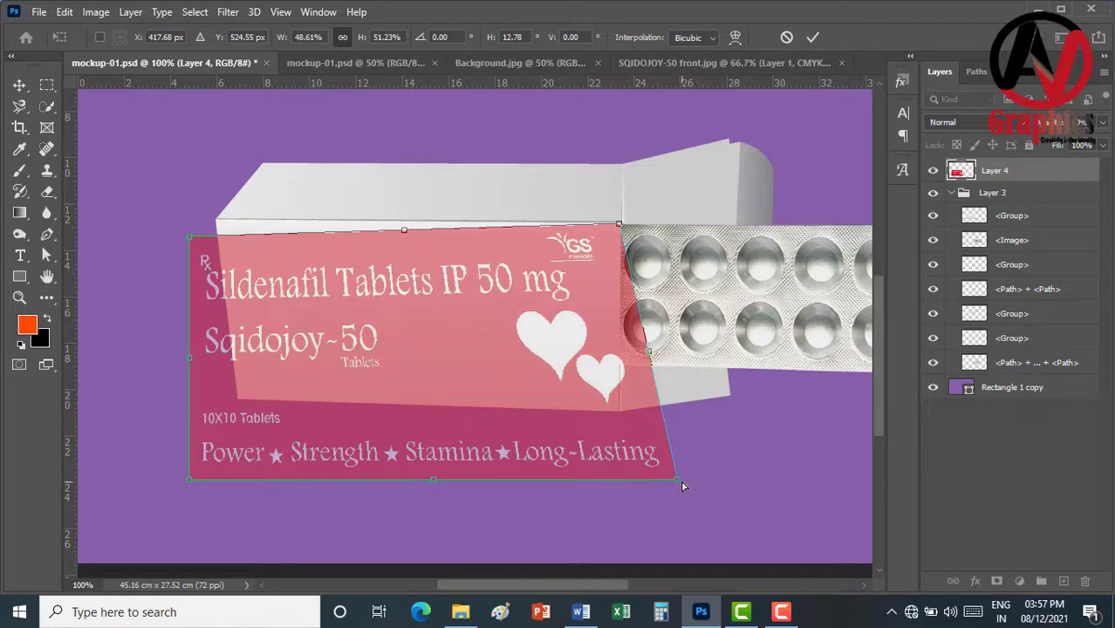
pyautogui.moveTo(676, 479)
pyautogui.mouseDown()
pyautogui.moveTo(618, 429)
pyautogui.moveTo(616, 408)
pyautogui.mouseUp()
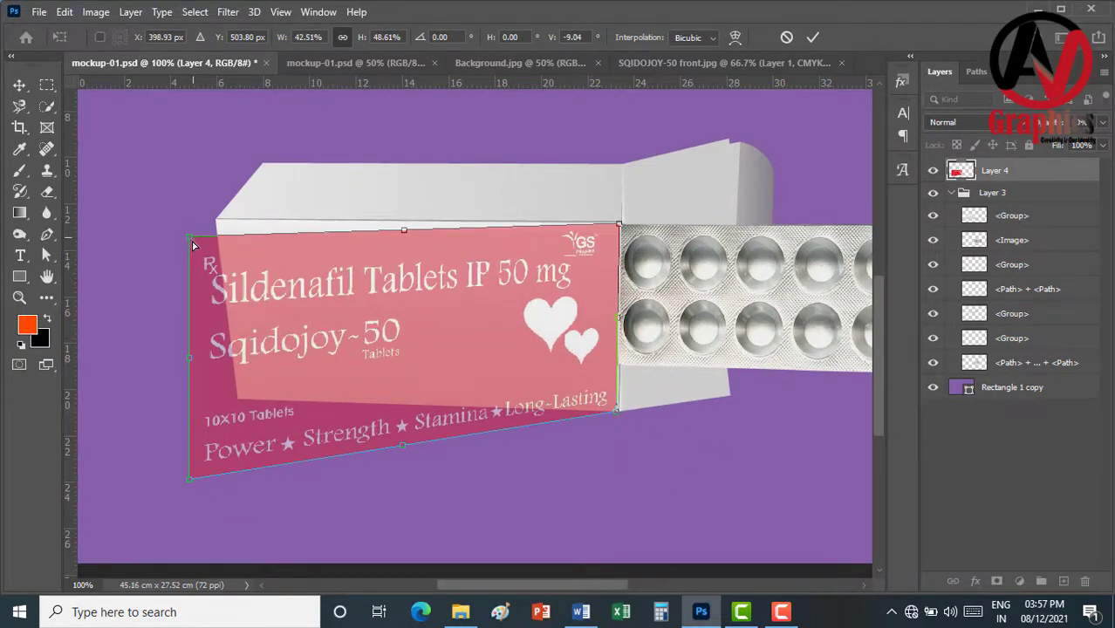
pyautogui.moveTo(189, 237); pyautogui.dragTo(217, 221)
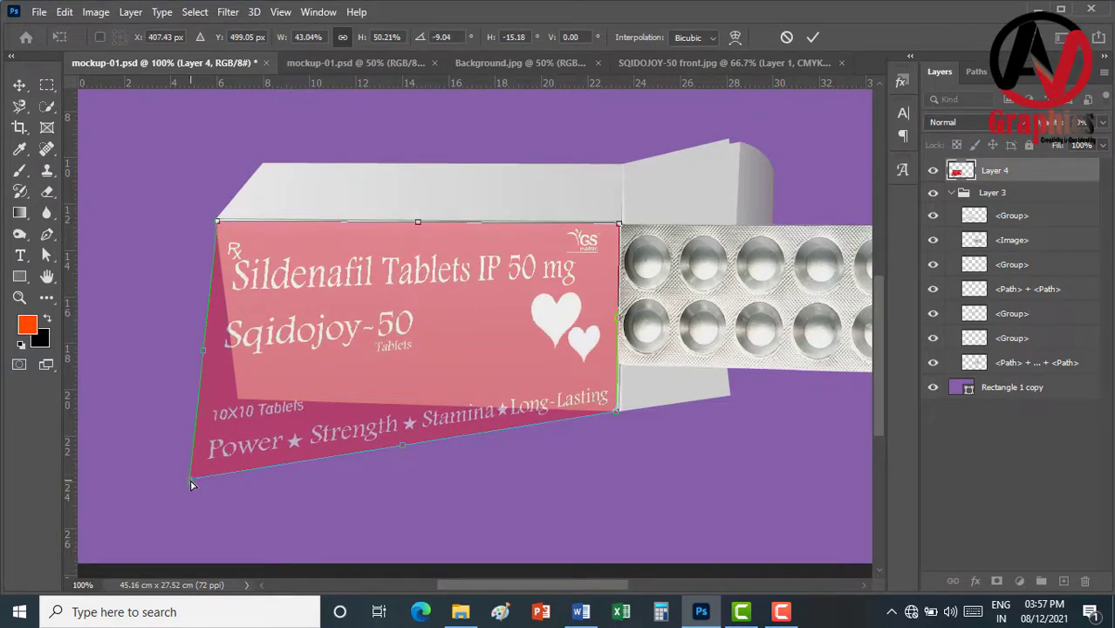
pyautogui.moveTo(188, 476); pyautogui.dragTo(218, 406)
# Zoom in, nudge the top-left corner onto the box edge, commit the transform and fit on screen
pyautogui.hotkey('ctrl', '+')
pyautogui.hotkey('ctrl', '+')
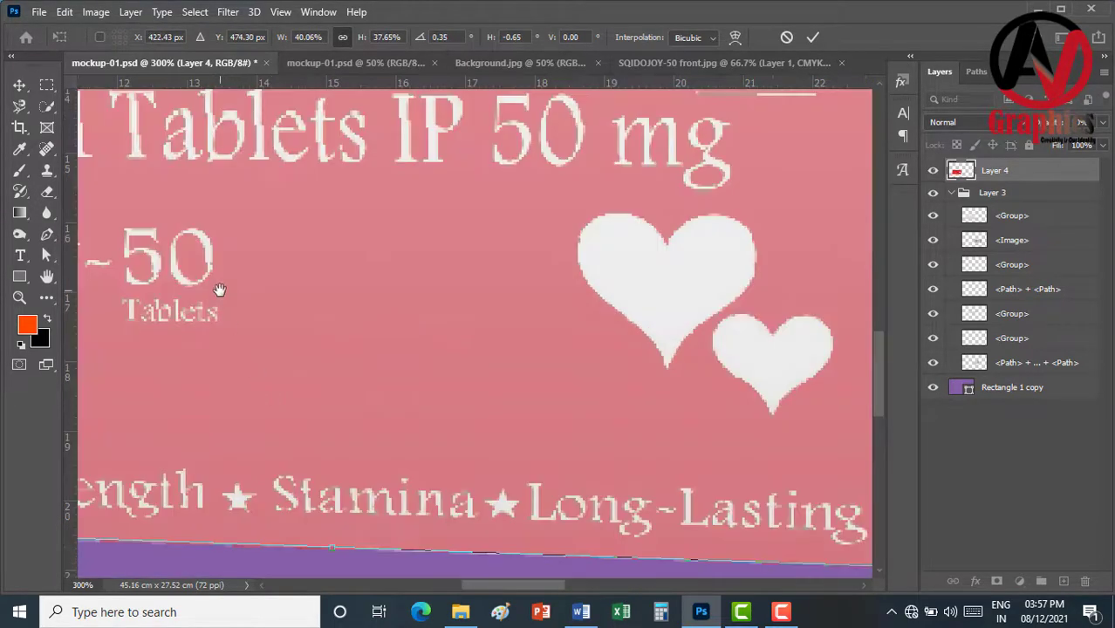
pyautogui.moveTo(219, 291); pyautogui.dragTo(708, 431)
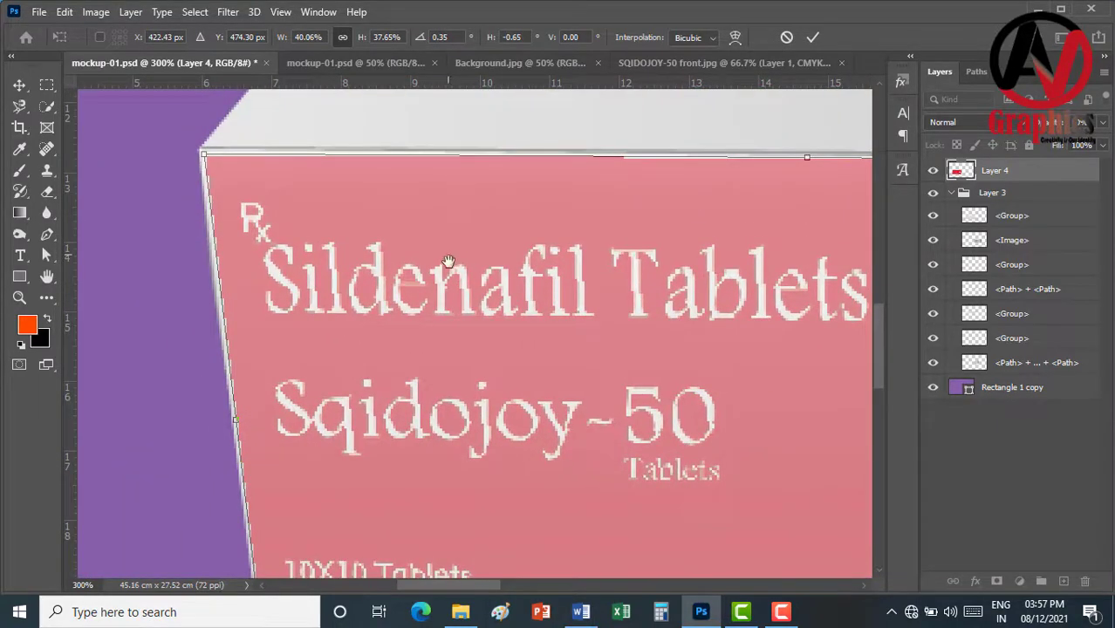
pyautogui.moveTo(448, 262); pyautogui.dragTo(505, 326)
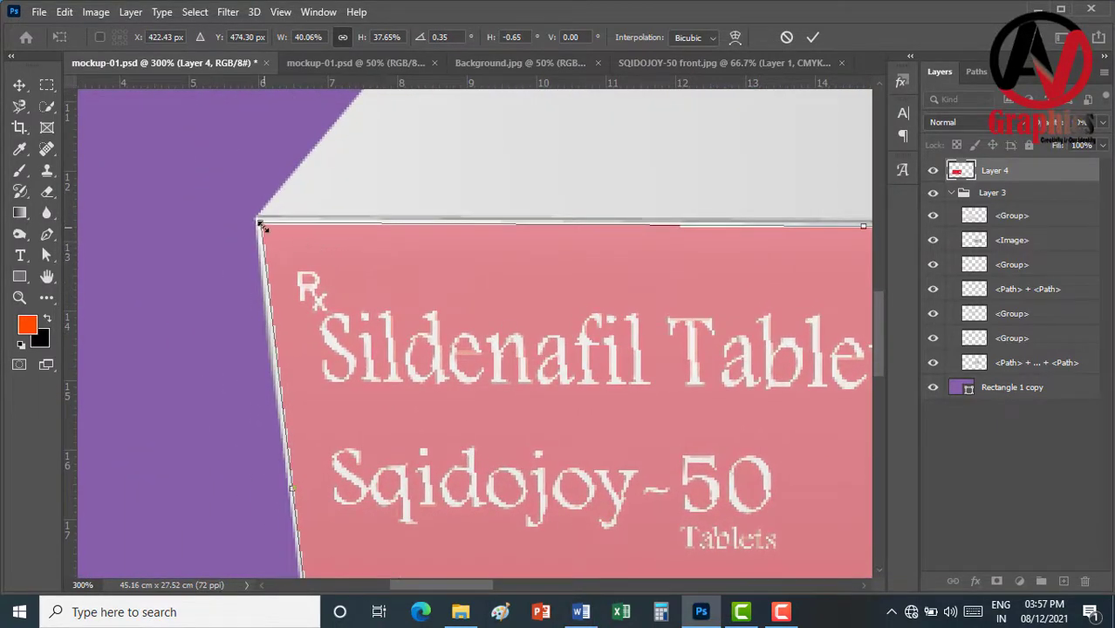
pyautogui.moveTo(259, 225); pyautogui.dragTo(257, 227)
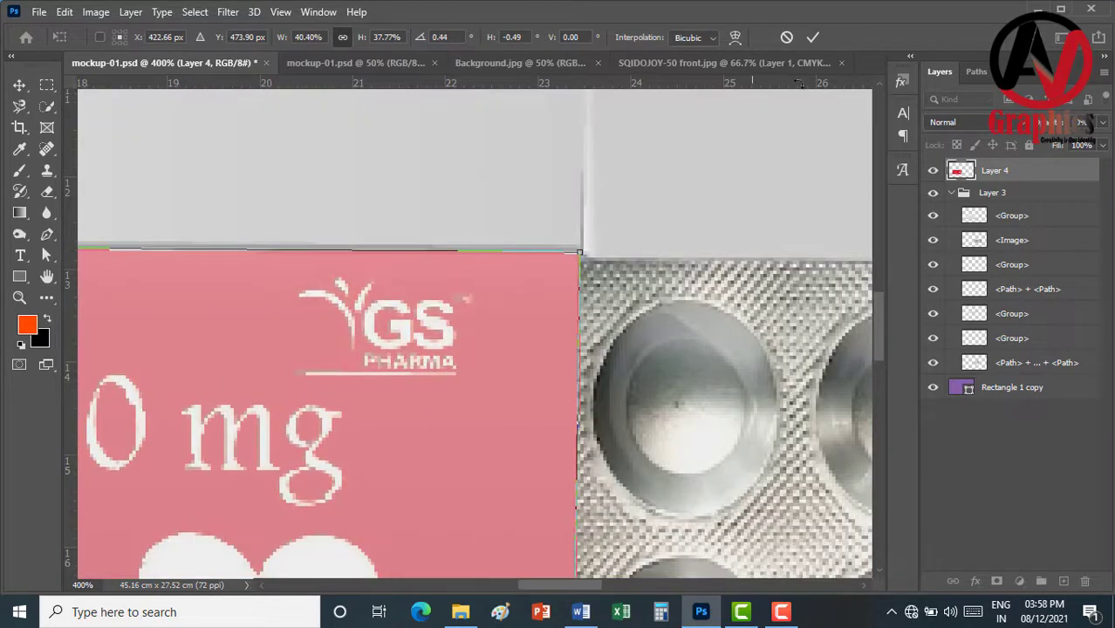
pyautogui.click(811, 37)
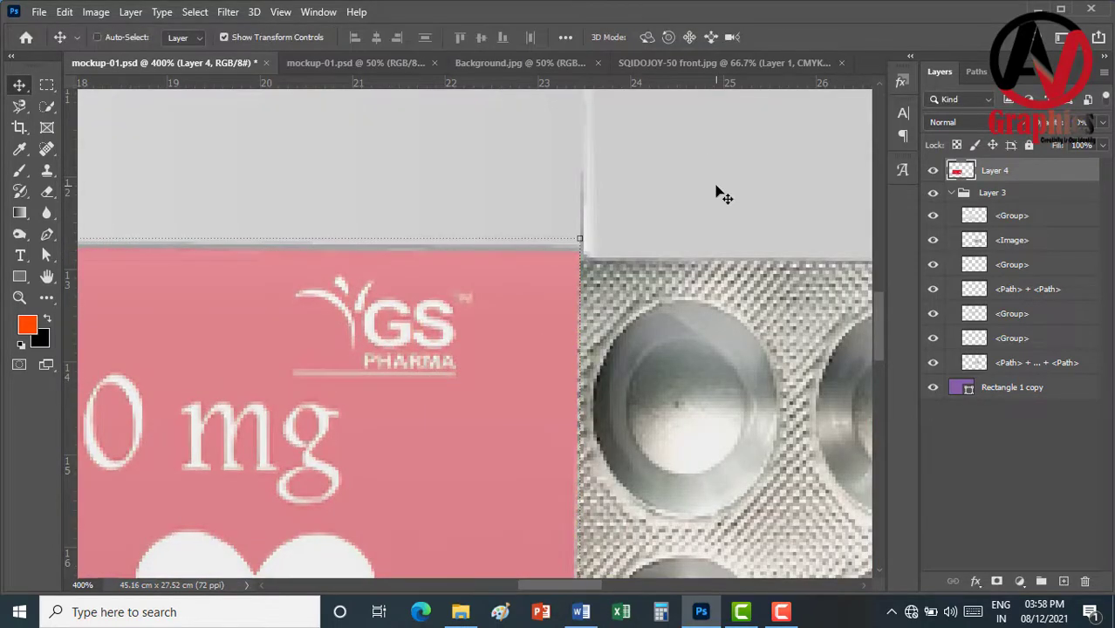
pyautogui.hotkey('ctrl', '0')
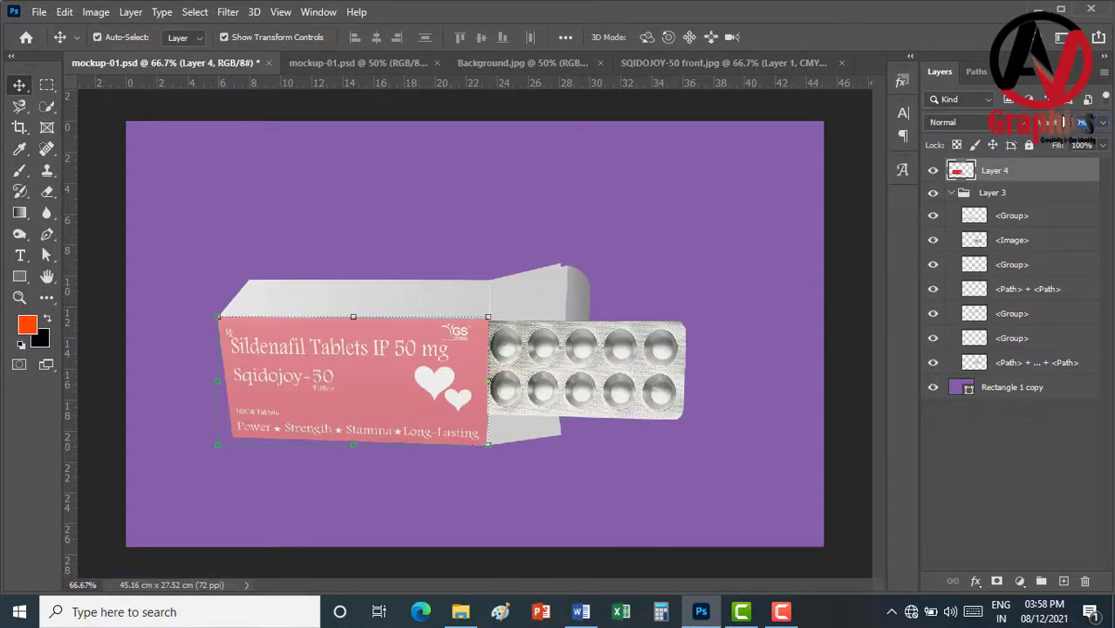
# Restore the front label to full opacity, view at 100%, and close the front image without saving
pyautogui.moveTo(1063, 122); pyautogui.dragTo(1070, 122)
pyautogui.click(676, 330)
pyautogui.hotkey('ctrl', '1')
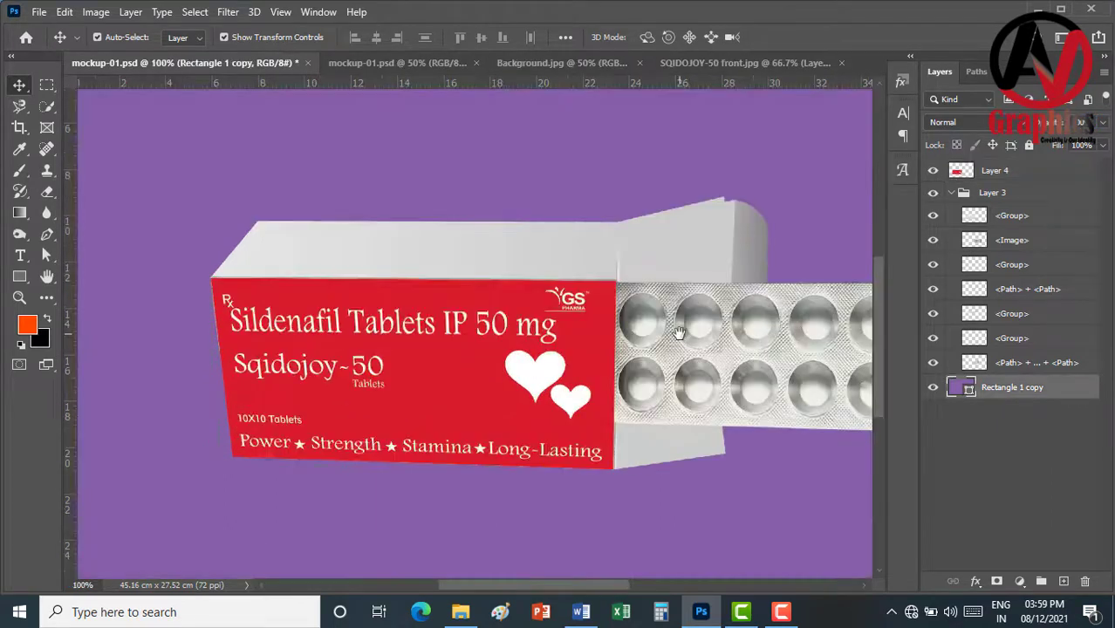
pyautogui.moveTo(677, 332)
pyautogui.mouseDown()
pyautogui.moveTo(613, 327)
pyautogui.moveTo(633, 328)
pyautogui.mouseUp()
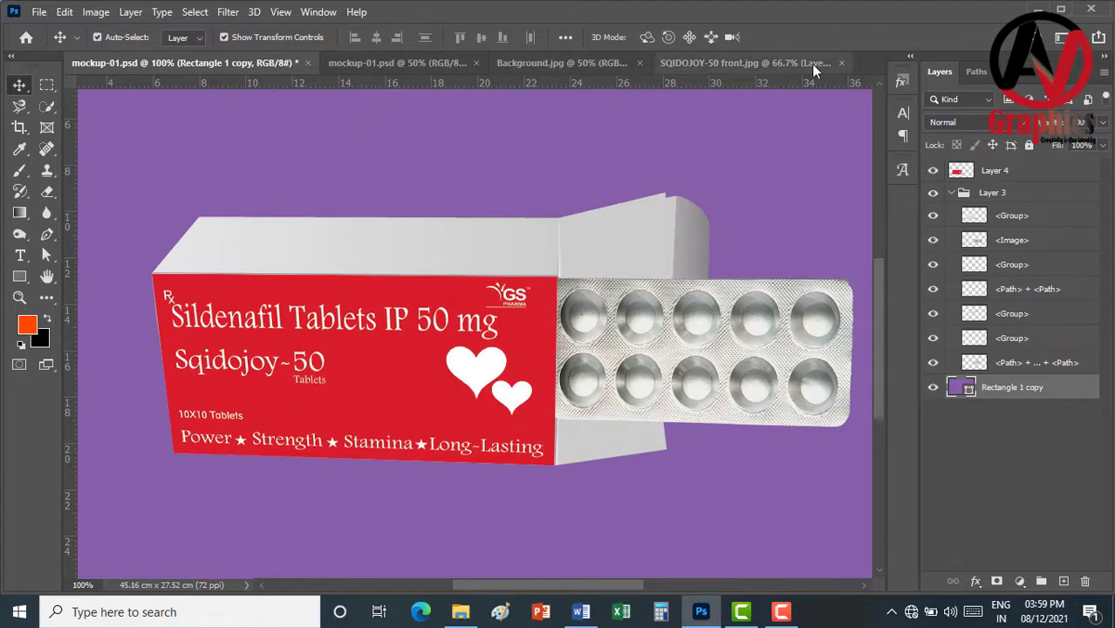
pyautogui.click(837, 62)
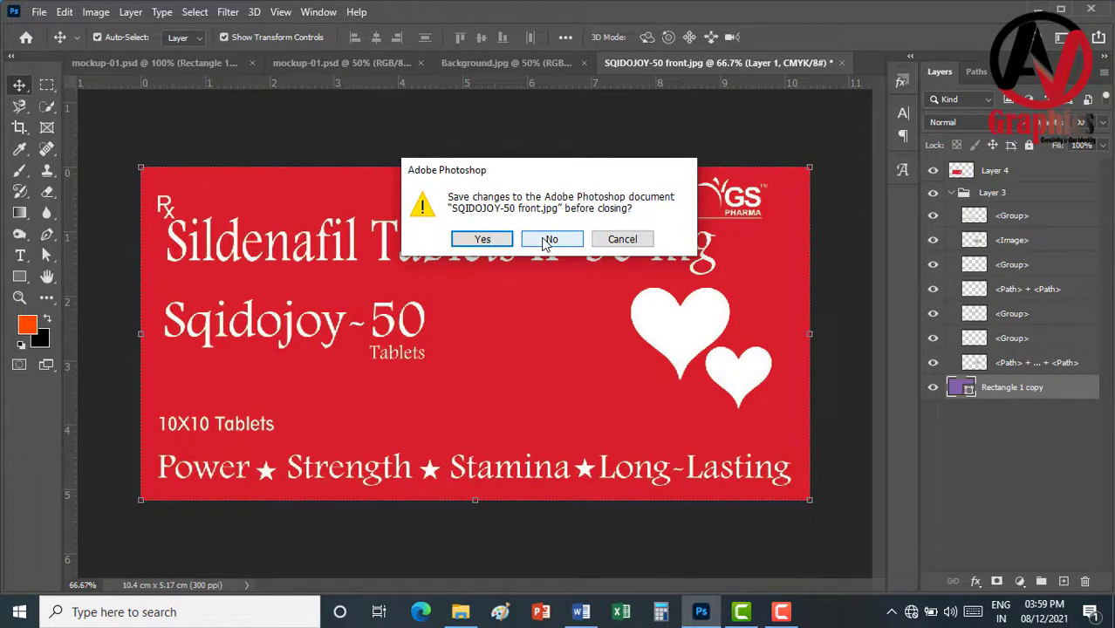
pyautogui.click(549, 239)
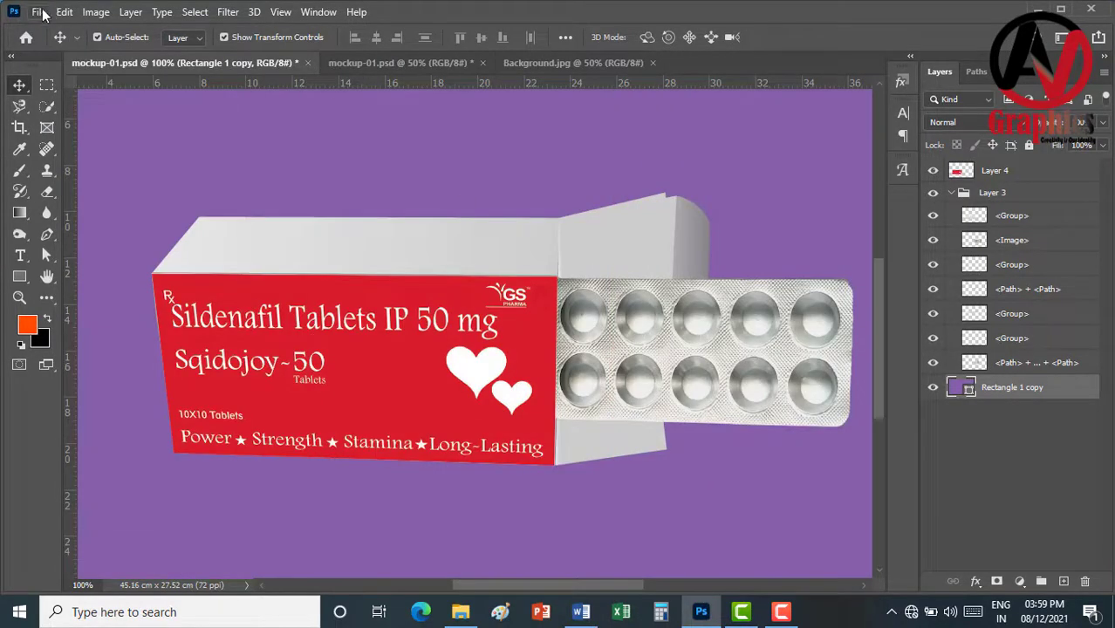
# Open SQIDOJOY-50 top, continuing past the ICC profile warning
pyautogui.click(38, 11)
pyautogui.click(93, 44)
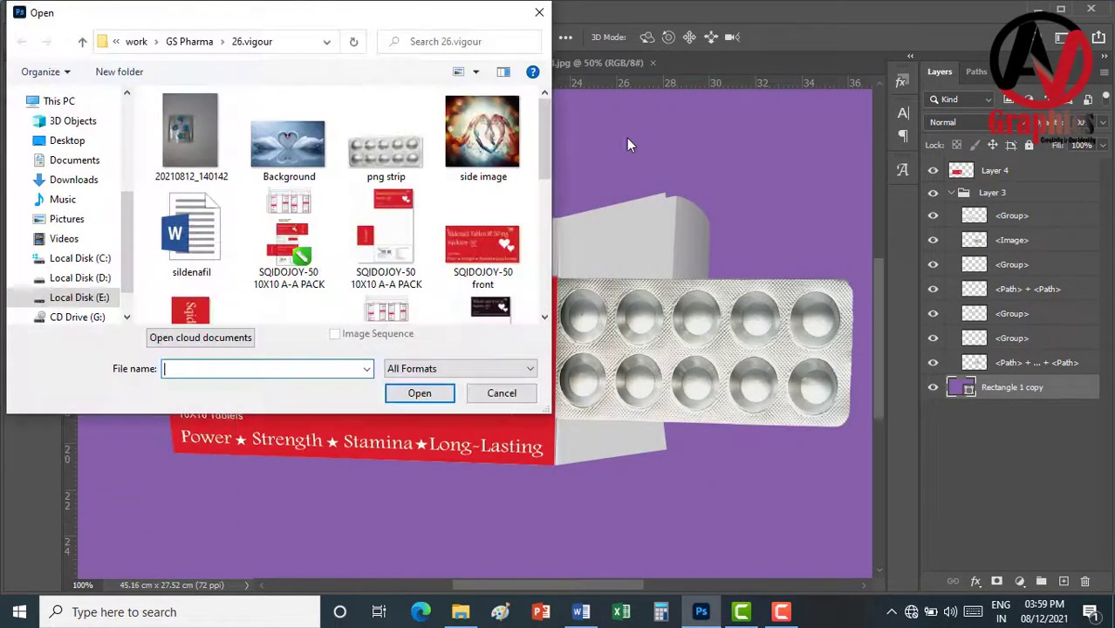
pyautogui.scroll(-1, 380, 197)
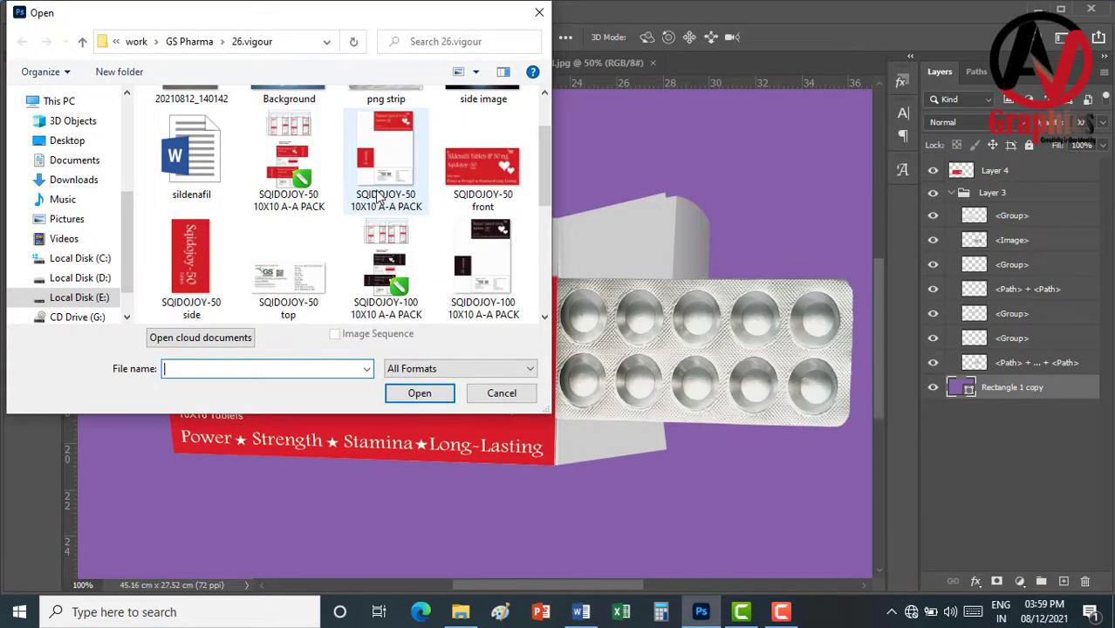
pyautogui.click(288, 270)
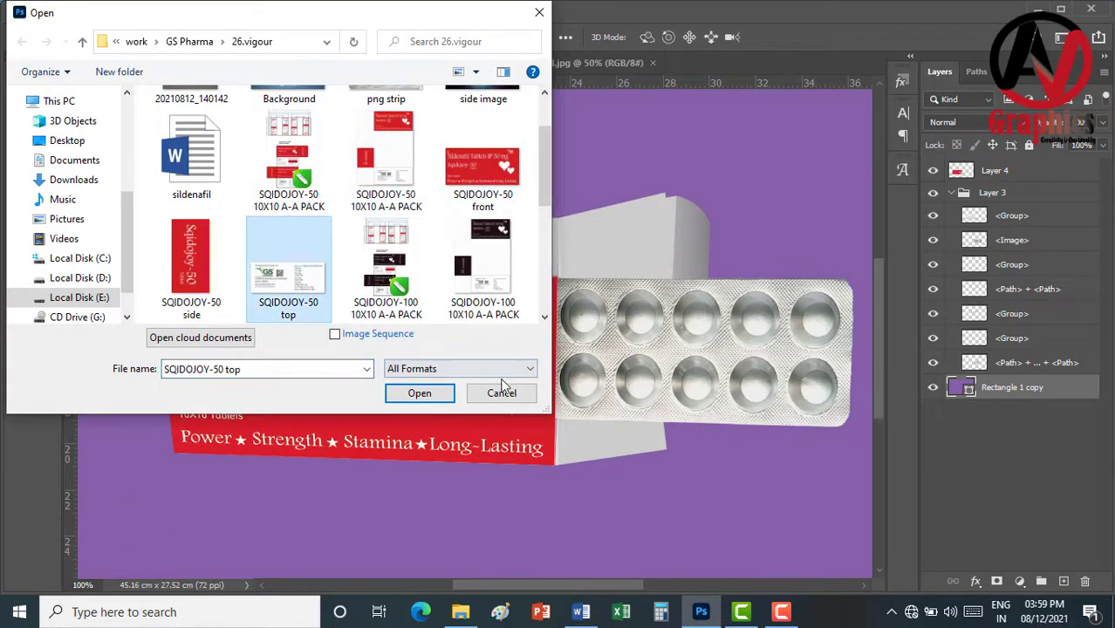
pyautogui.click(419, 394)
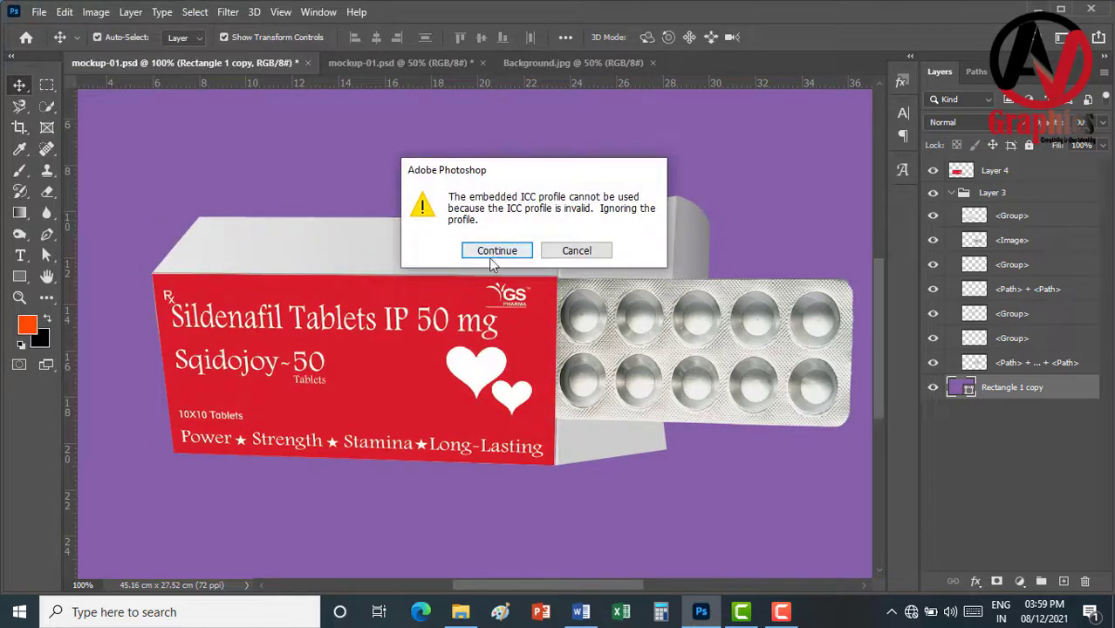
pyautogui.click(492, 251)
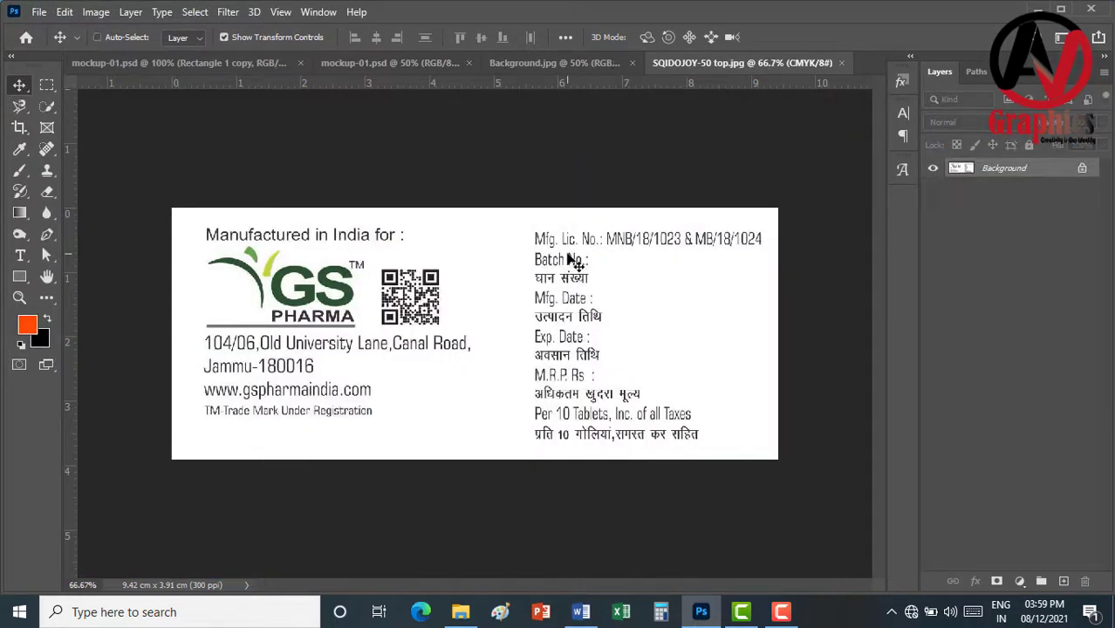
# Duplicate the top label and drag it into mockup-01.psd above the box layers
pyautogui.hotkey('ctrl', 'j')
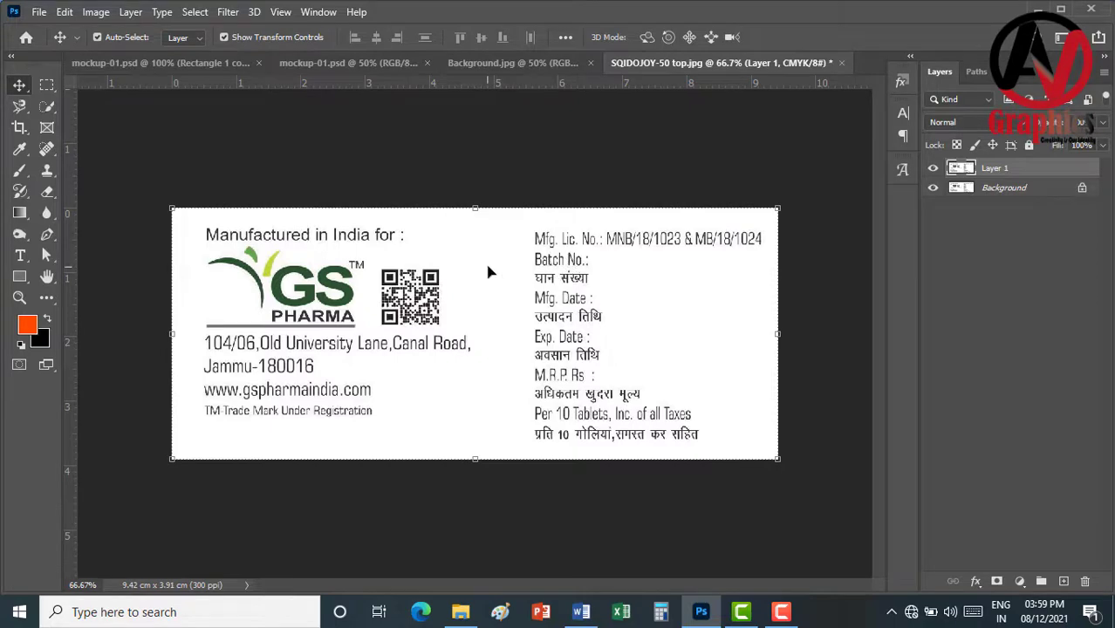
pyautogui.moveTo(488, 274); pyautogui.dragTo(260, 90)
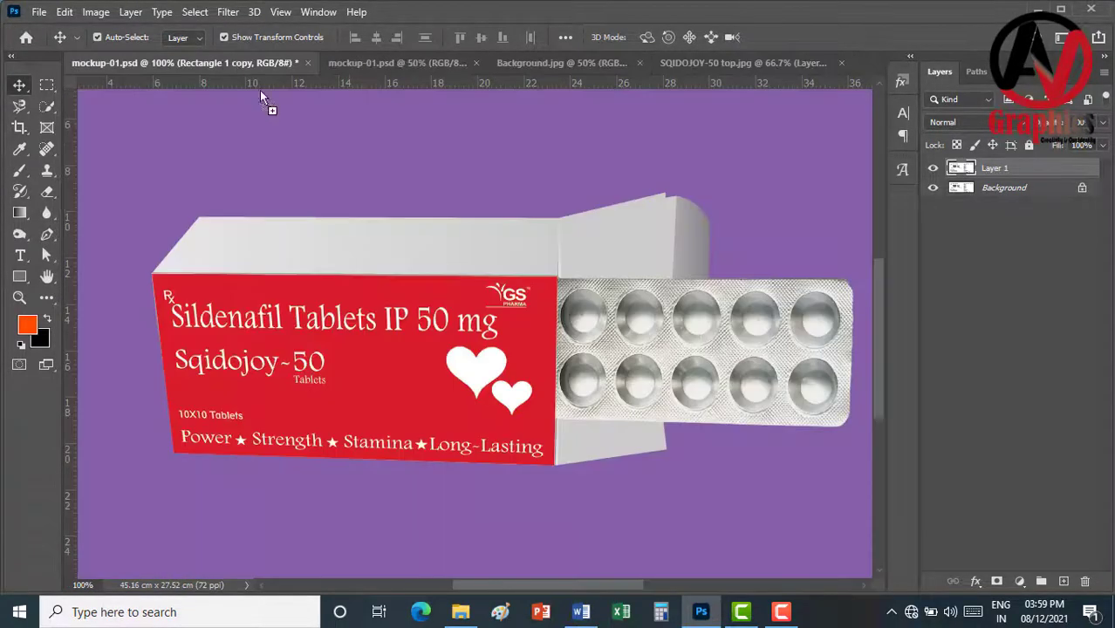
pyautogui.moveTo(260, 90); pyautogui.dragTo(390, 251)
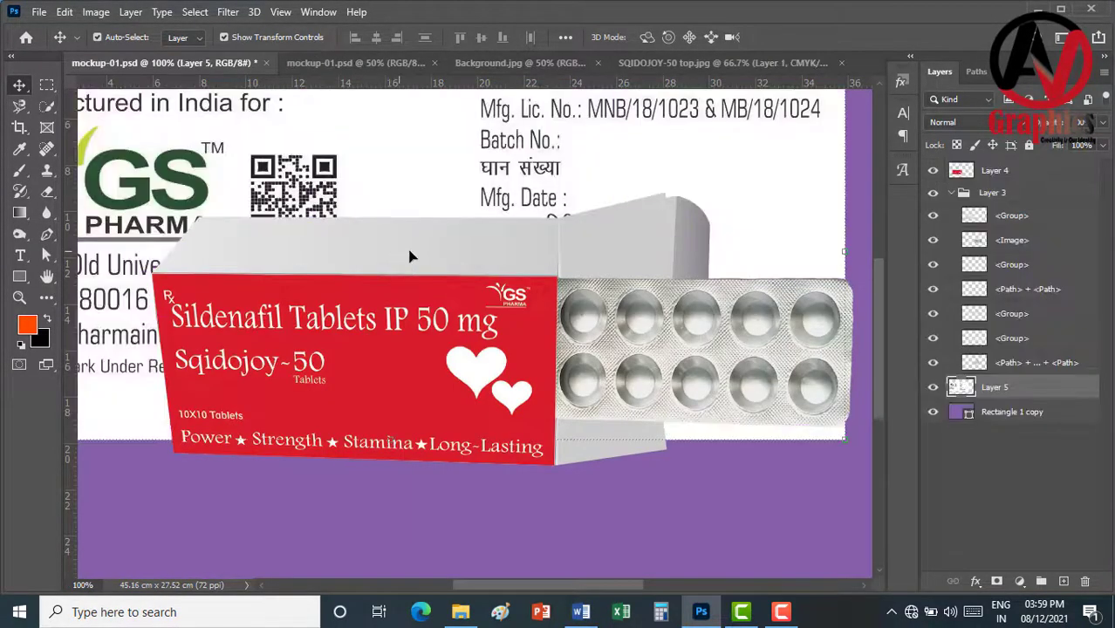
pyautogui.moveTo(1060, 398); pyautogui.dragTo(1003, 183)
pyautogui.hotkey('ctrl', '-')
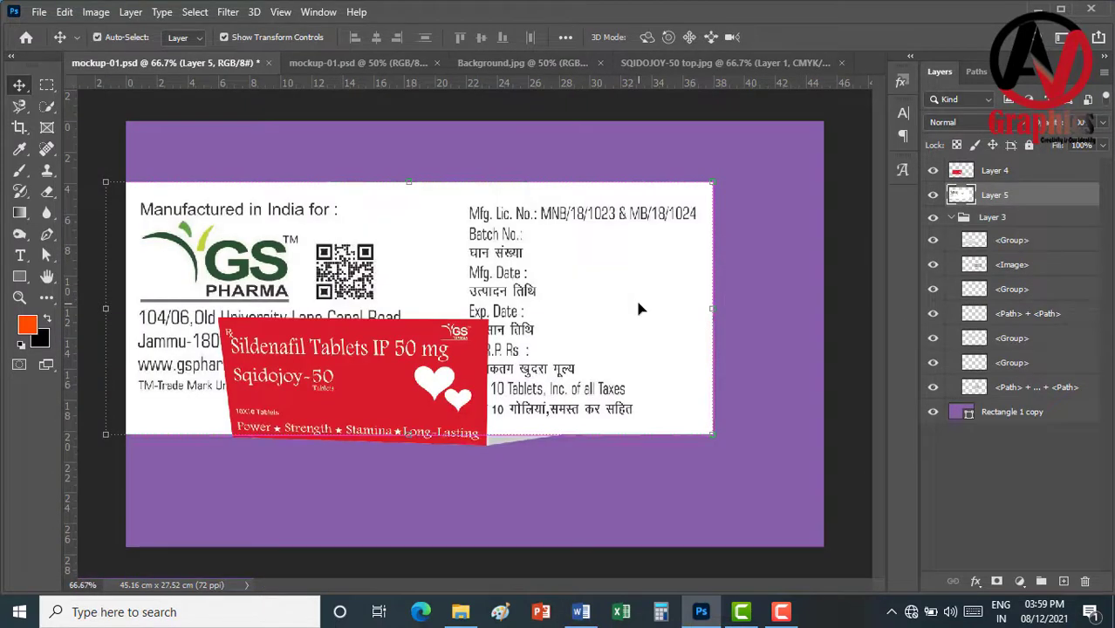
# Scale the top label to about half, place it over the box top at 50% opacity, and commit
pyautogui.hotkey('ctrl', 't')
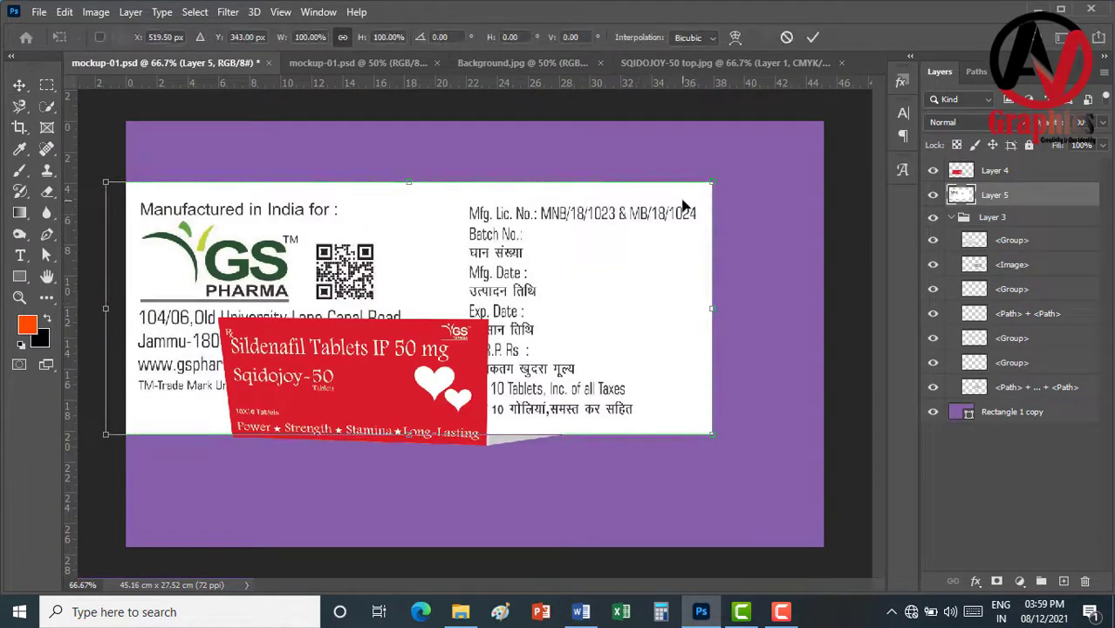
pyautogui.moveTo(708, 185); pyautogui.dragTo(420, 304)
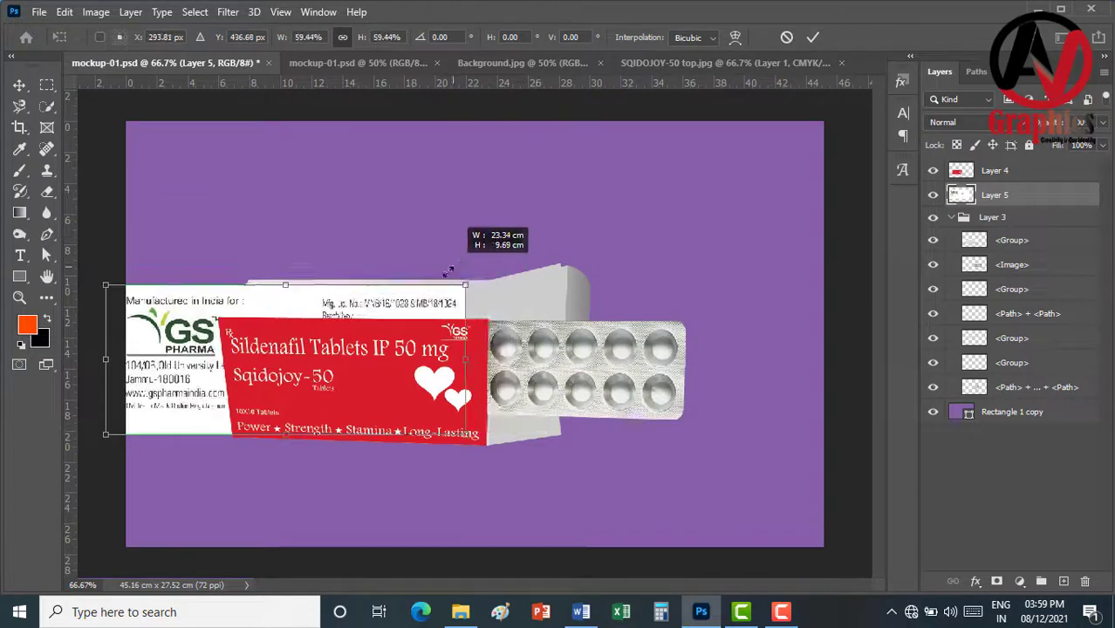
pyautogui.moveTo(173, 367); pyautogui.dragTo(276, 251)
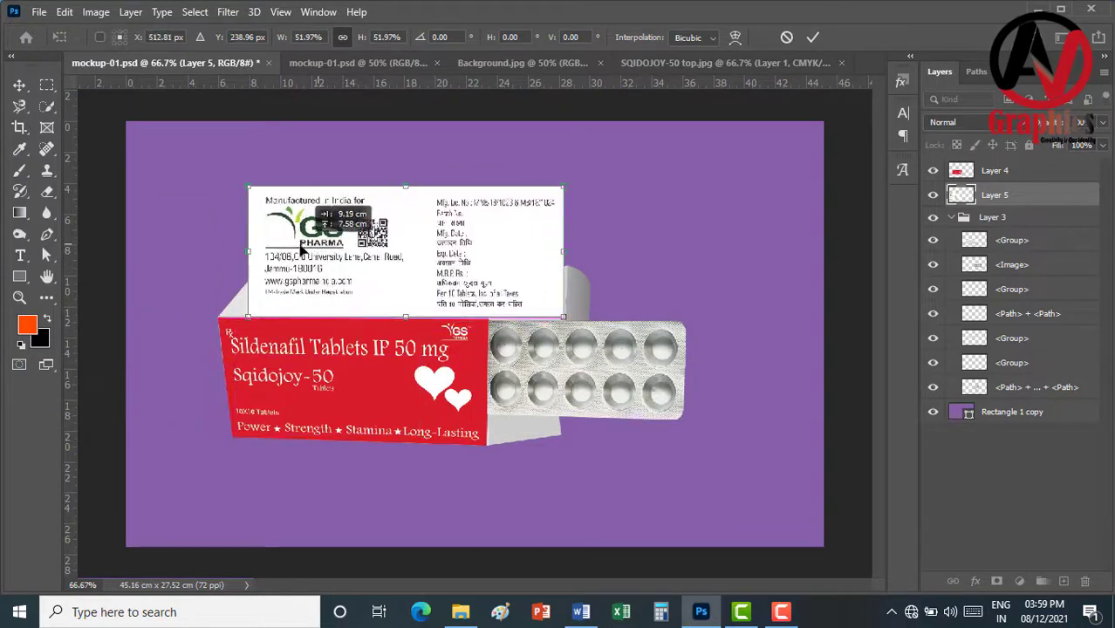
pyautogui.hotkey('ctrl', '+')
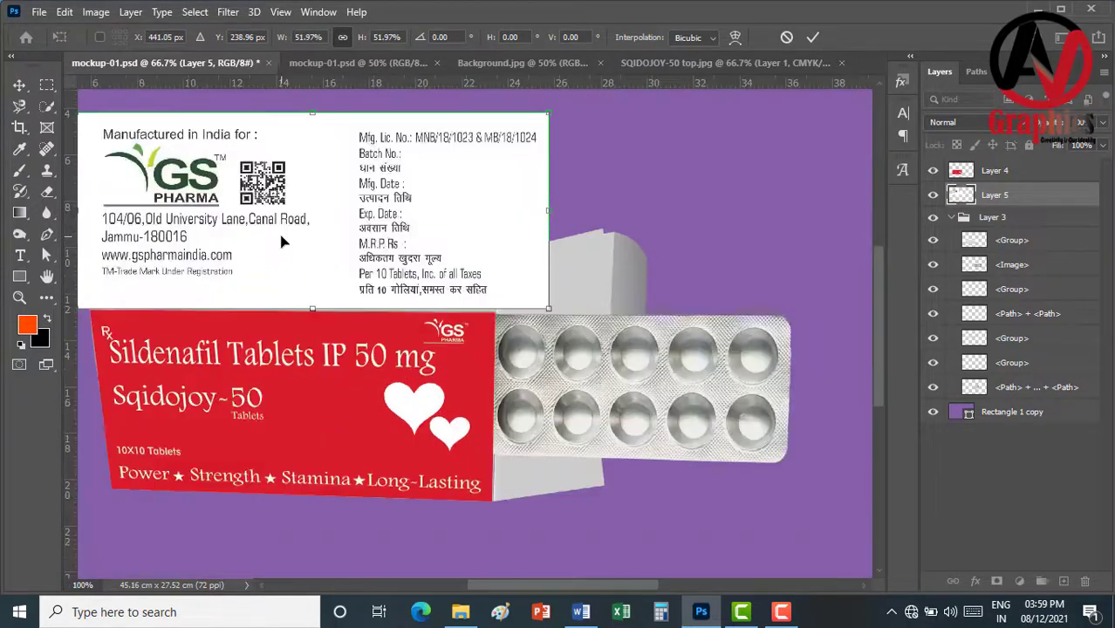
pyautogui.moveTo(297, 238); pyautogui.dragTo(454, 267)
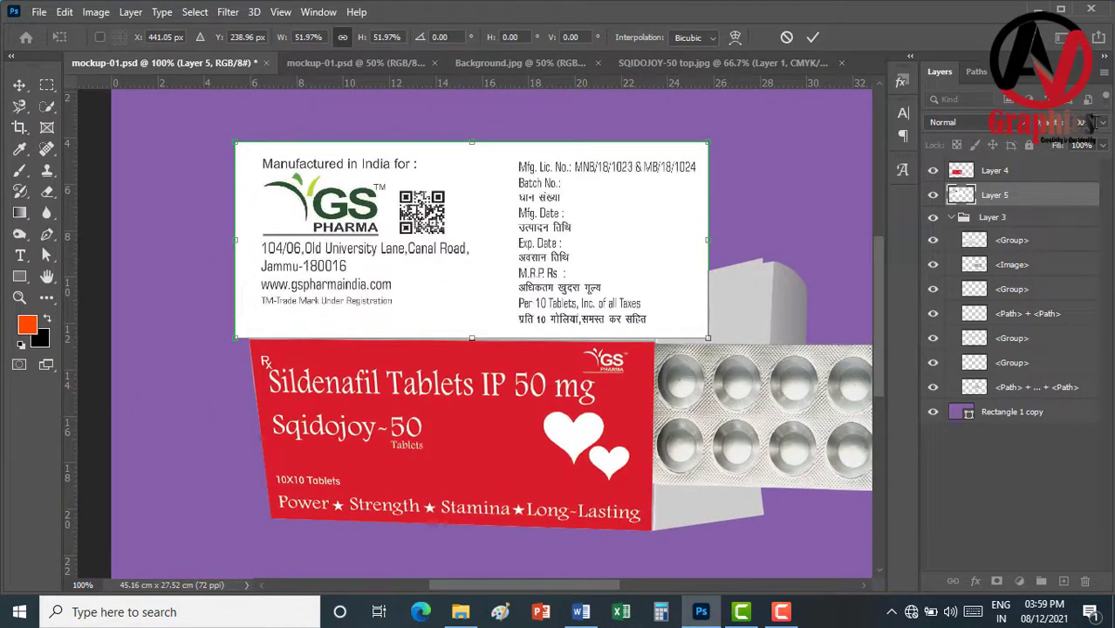
pyautogui.press('1')
pyautogui.press('5')
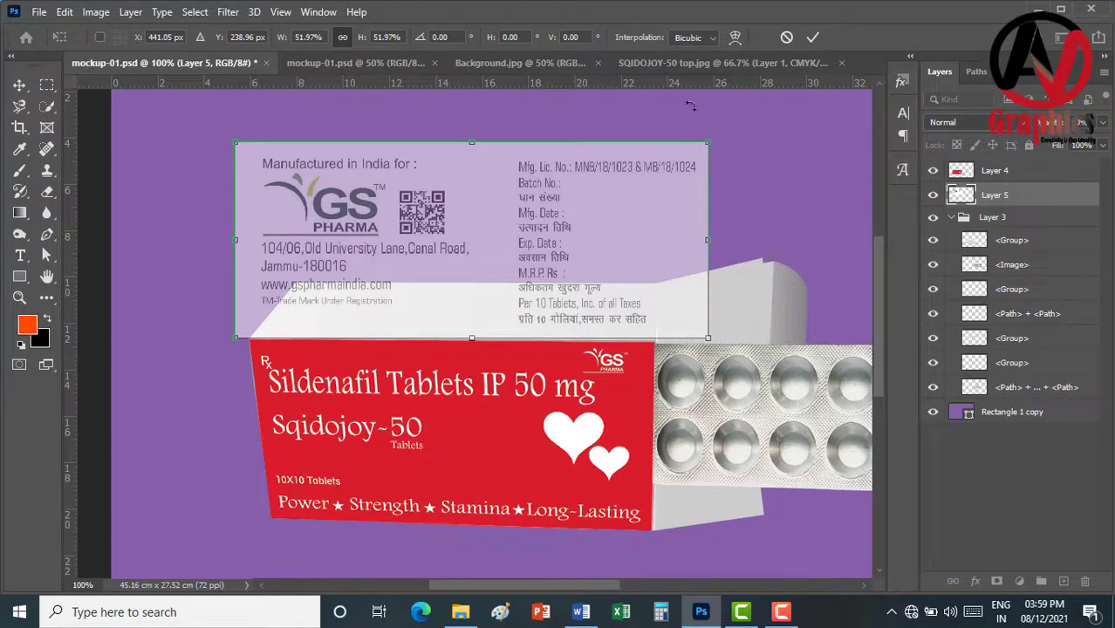
pyautogui.press('Return')
# Return the top label to 100% opacity and zoom to review the whole mockup
pyautogui.hotkey('ctrl', '+')
pyautogui.hotkey('ctrl', '+')
pyautogui.hotkey('ctrl', '+')
pyautogui.press('1')
pyautogui.press('0')
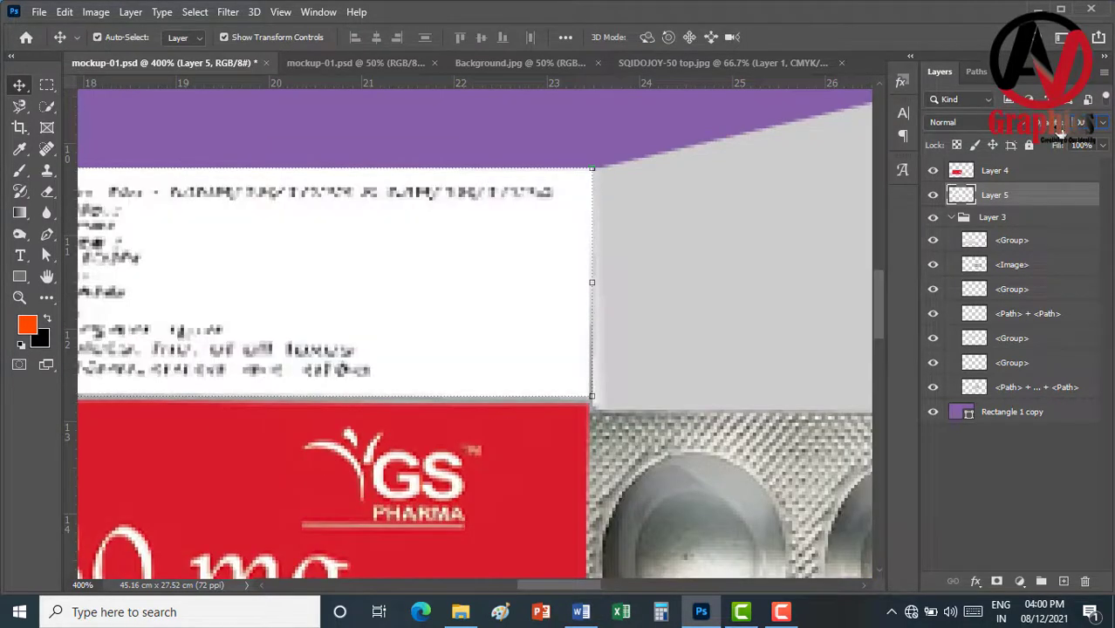
pyautogui.hotkey('ctrl', '-')
pyautogui.hotkey('ctrl', '-')
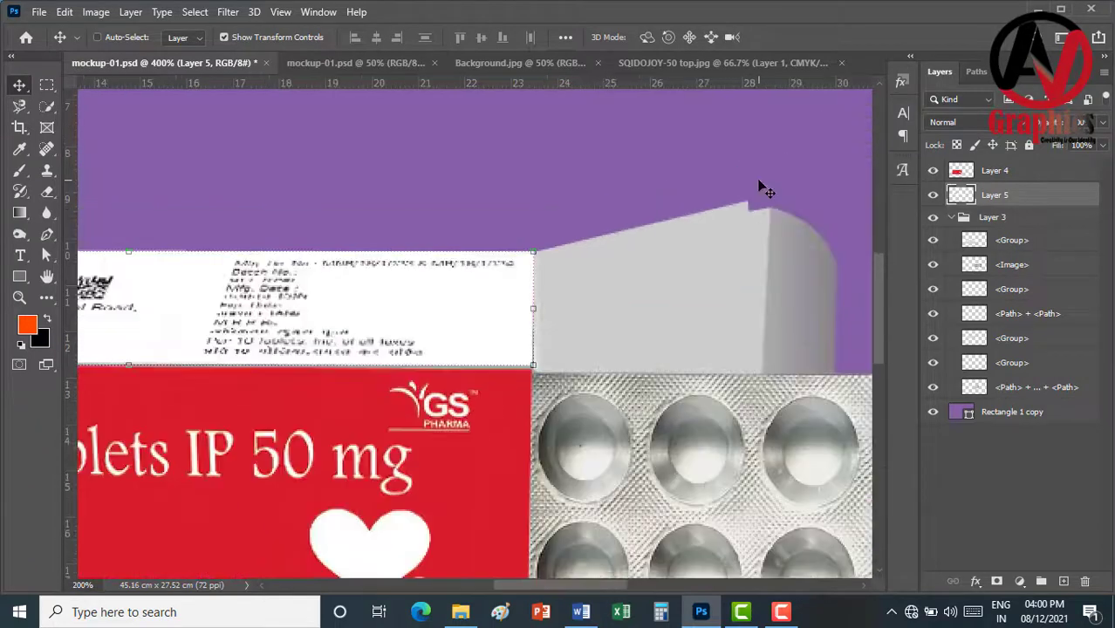
pyautogui.hotkey('ctrl', '-')
pyautogui.hotkey('ctrl', '-')
pyautogui.press('ctrl')
pyautogui.hotkey('ctrl', '+')
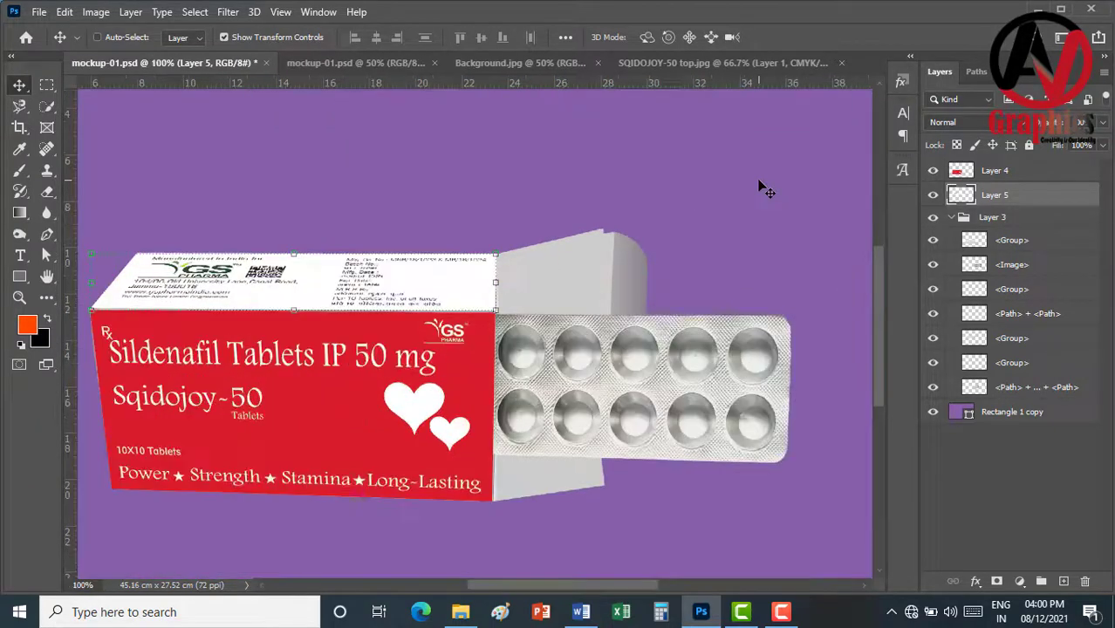
# Recentre the box in view and select the top label, then the red front face layer
pyautogui.keyDown('ctrl'); pyautogui.click(710, 187); pyautogui.keyUp('ctrl')
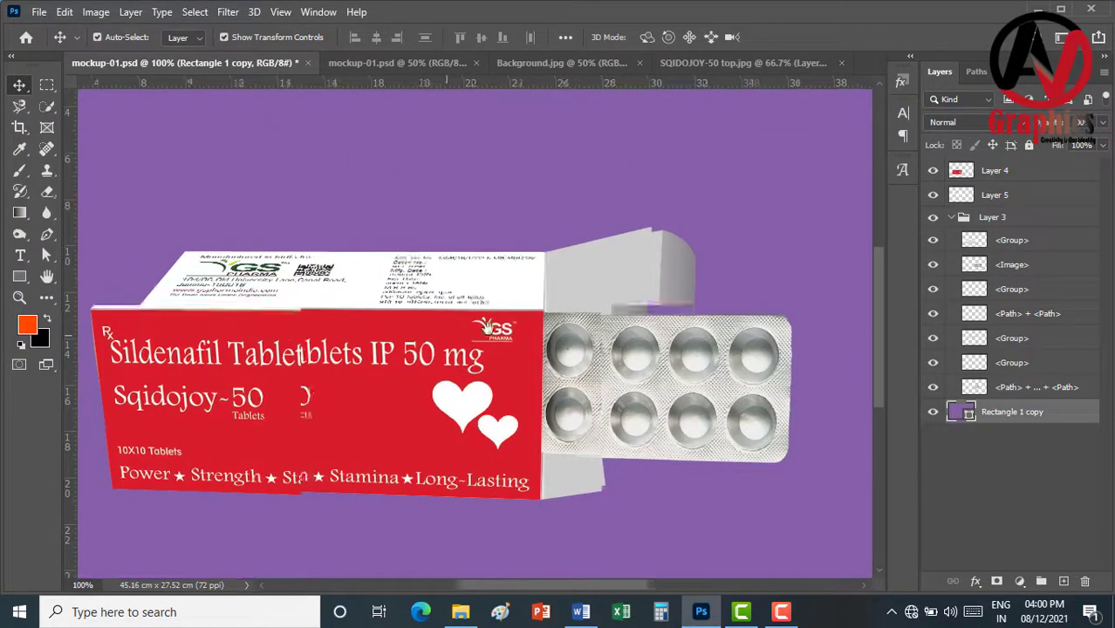
pyautogui.moveTo(414, 318); pyautogui.dragTo(562, 291)
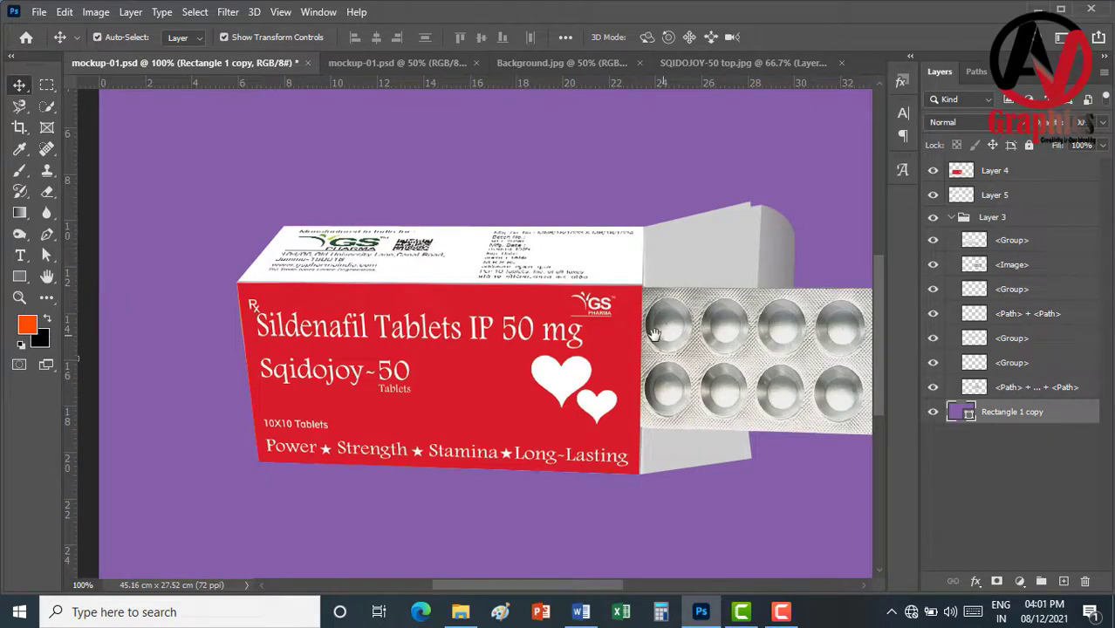
pyautogui.moveTo(674, 346); pyautogui.dragTo(551, 350)
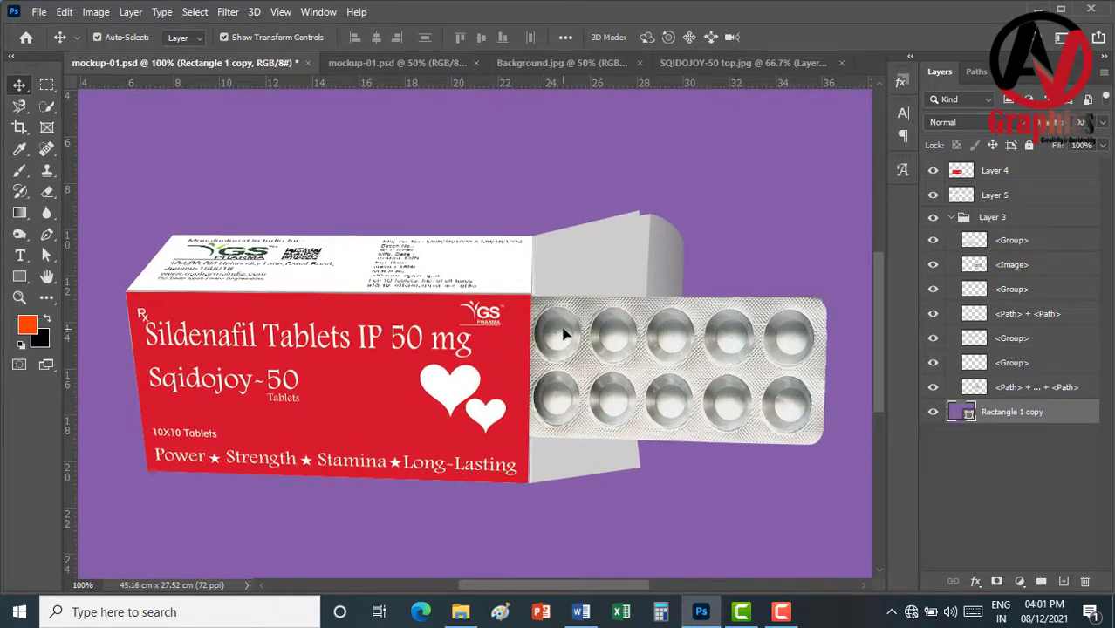
pyautogui.click(470, 259)
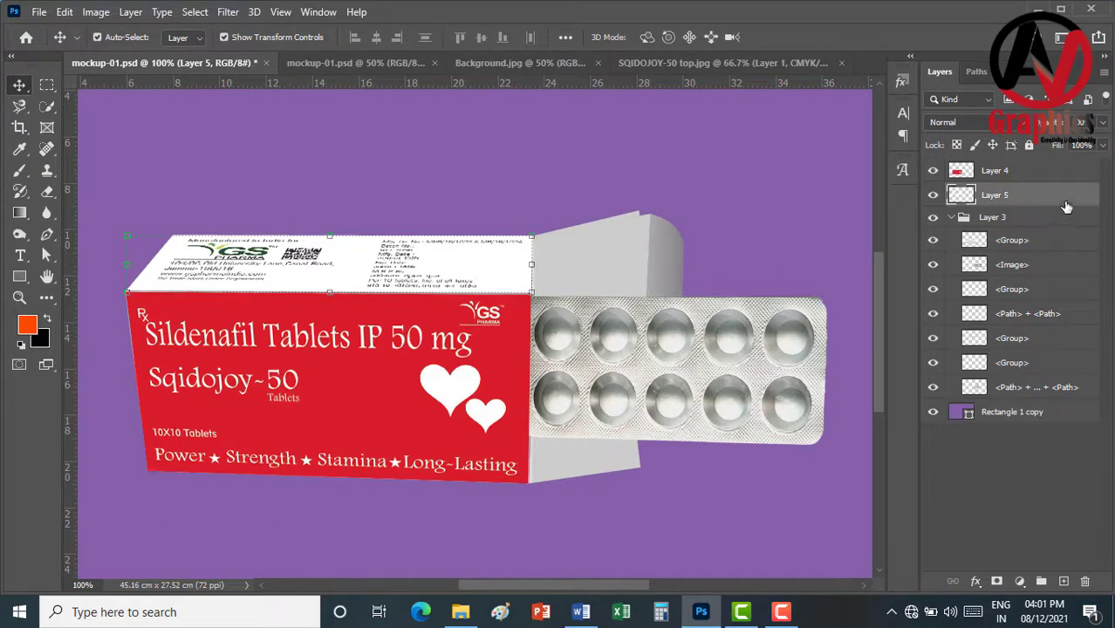
pyautogui.click(490, 368)
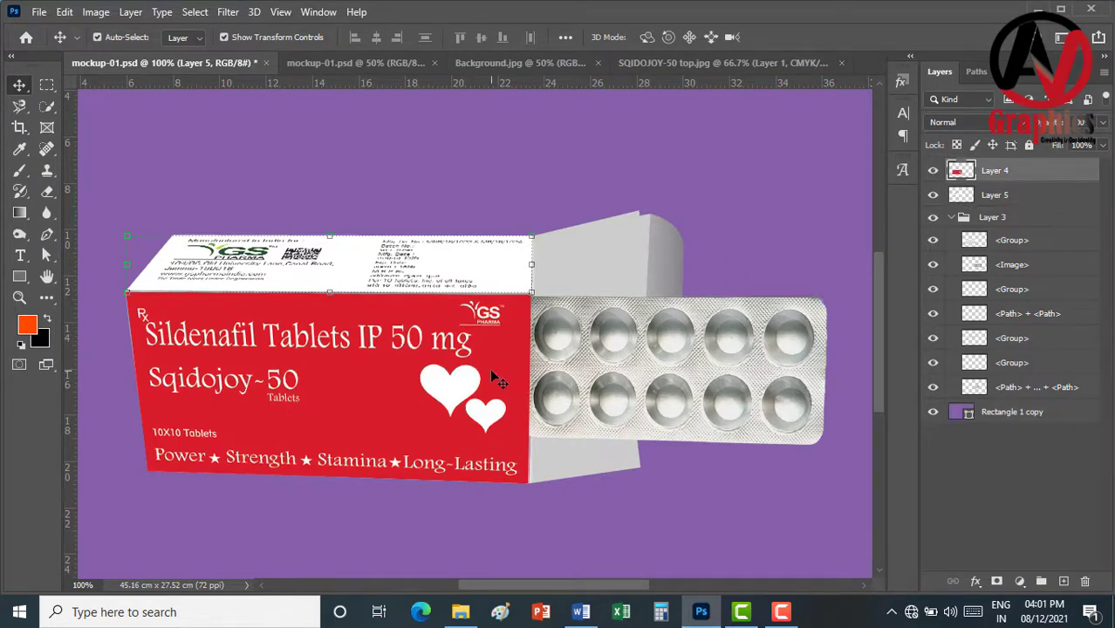
# Add Bevel & Emboss to the front label with size 4 and soften 10
pyautogui.doubleClick(1045, 178)
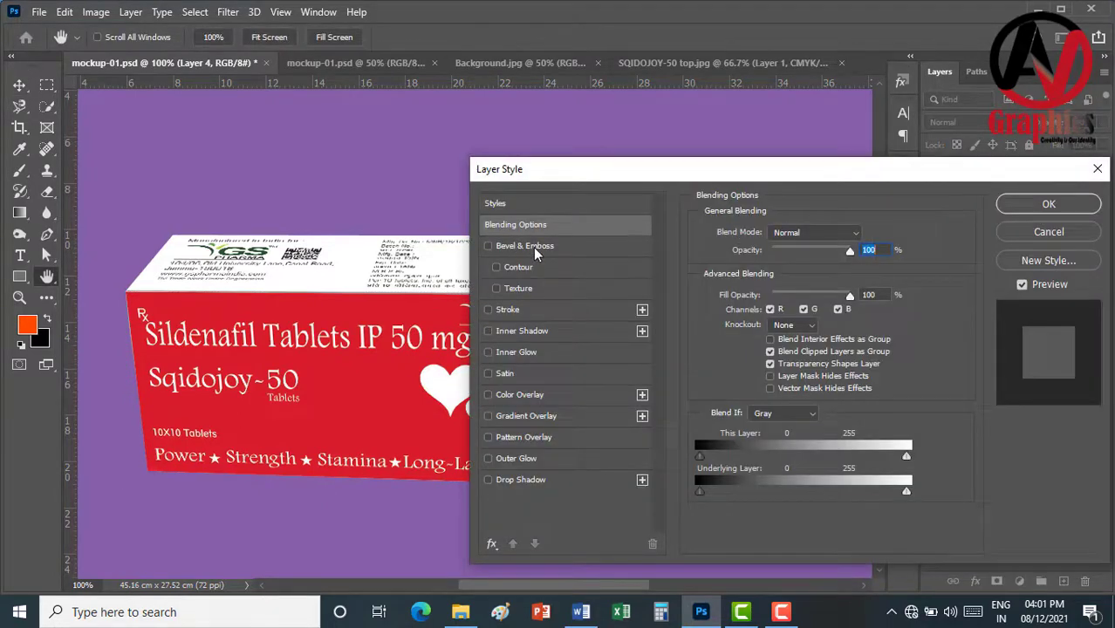
pyautogui.click(533, 247)
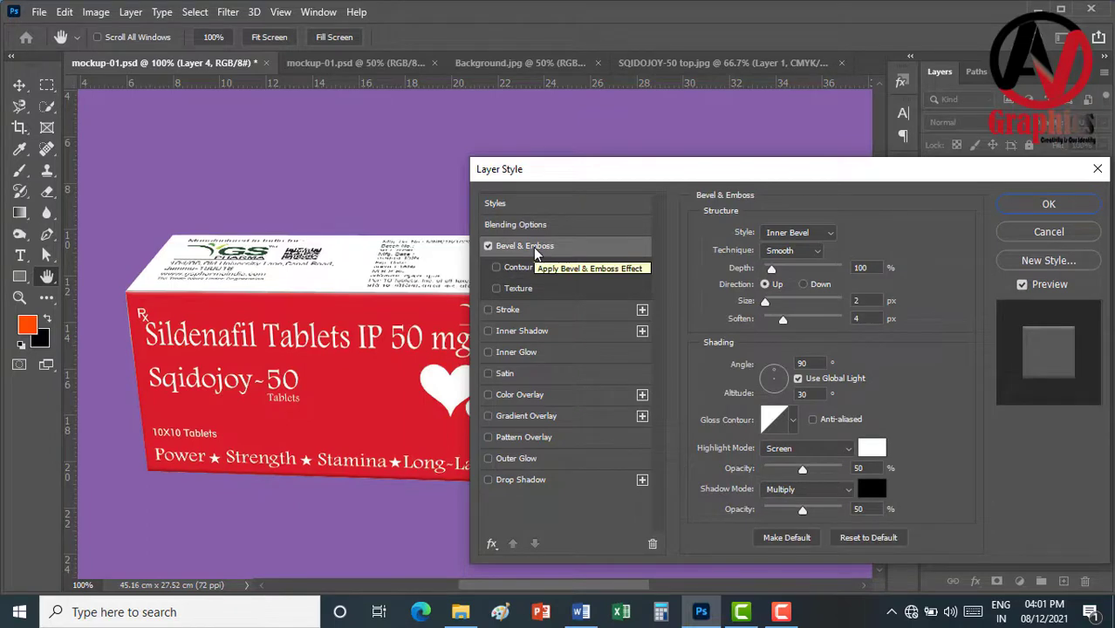
pyautogui.click(870, 300)
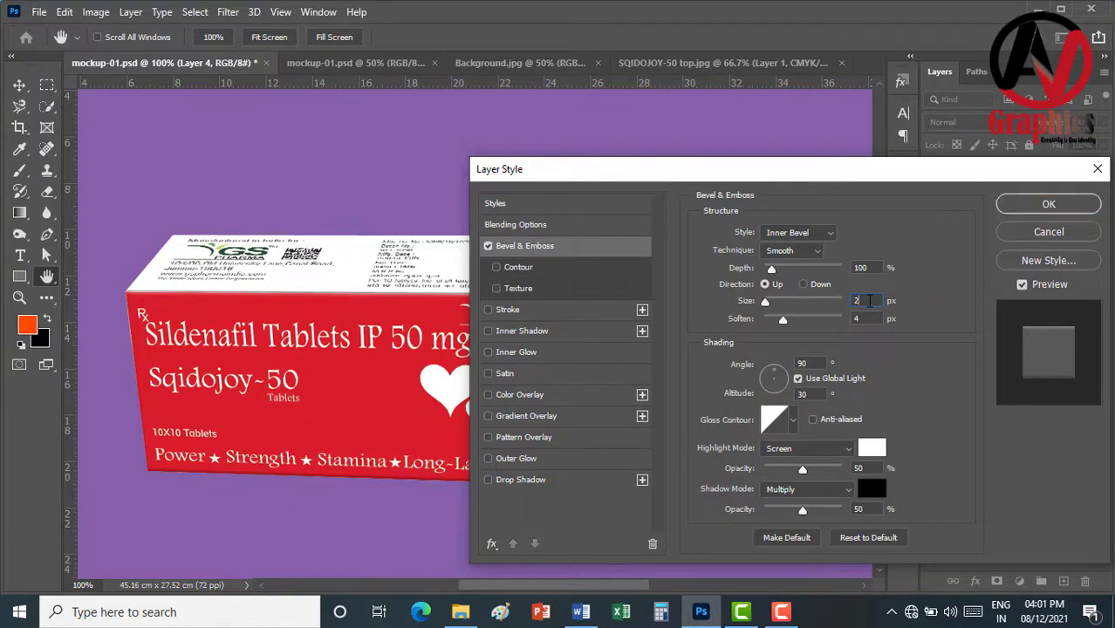
pyautogui.press('Up')
pyautogui.press('Up')
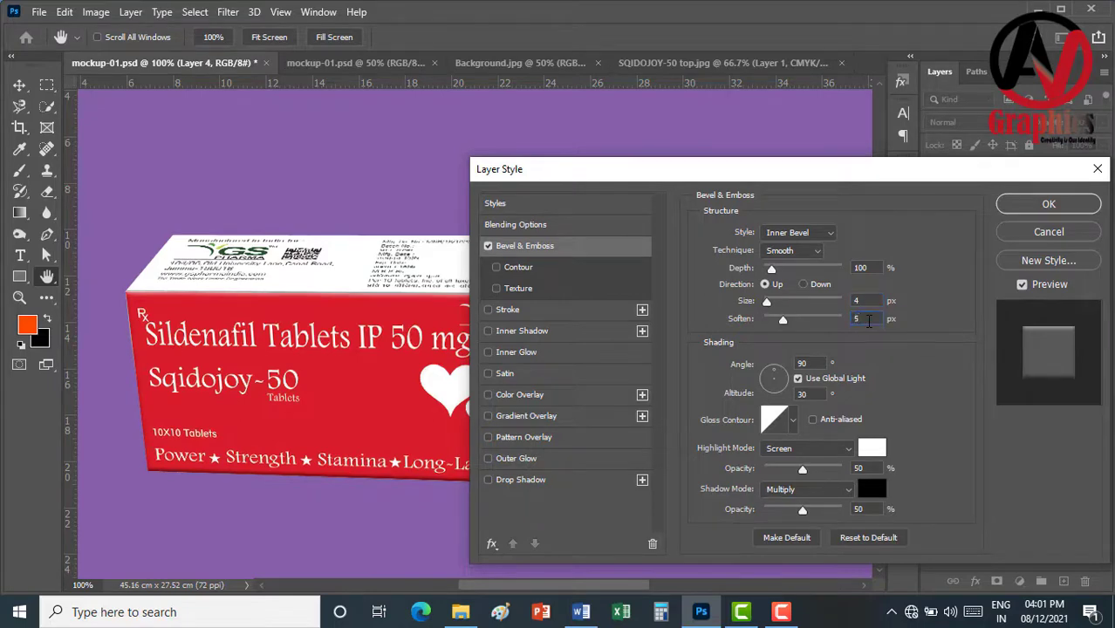
pyautogui.press('Up')
pyautogui.press('Up')
pyautogui.press('Up')
pyautogui.press('Up')
pyautogui.press('Up')
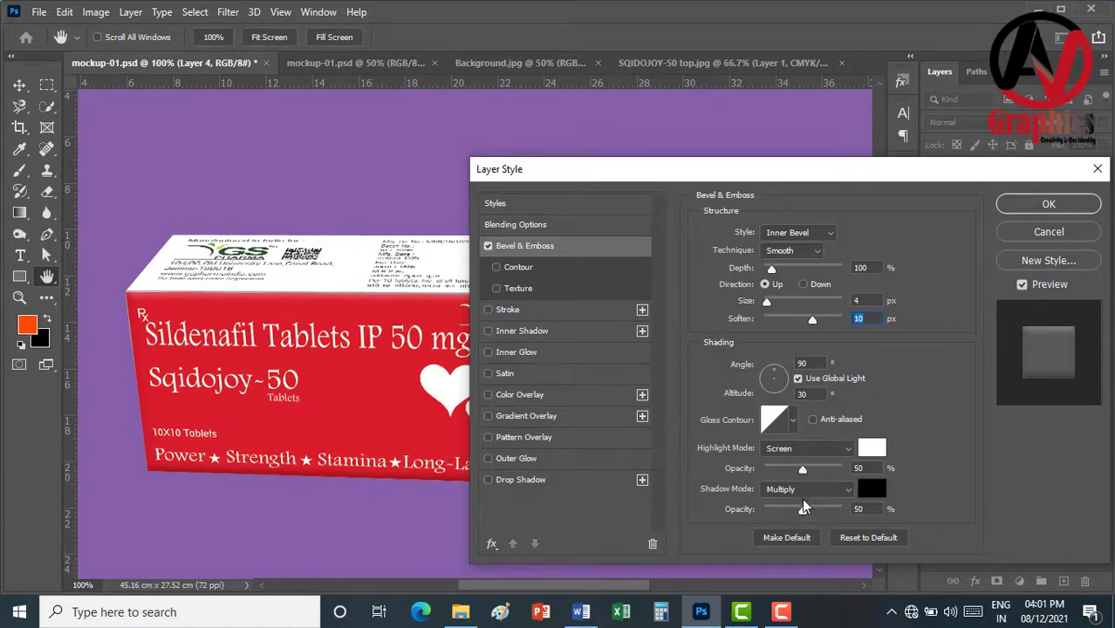
# Add an Inner Shadow with opacity 20 and size 50
pyautogui.click(519, 479)
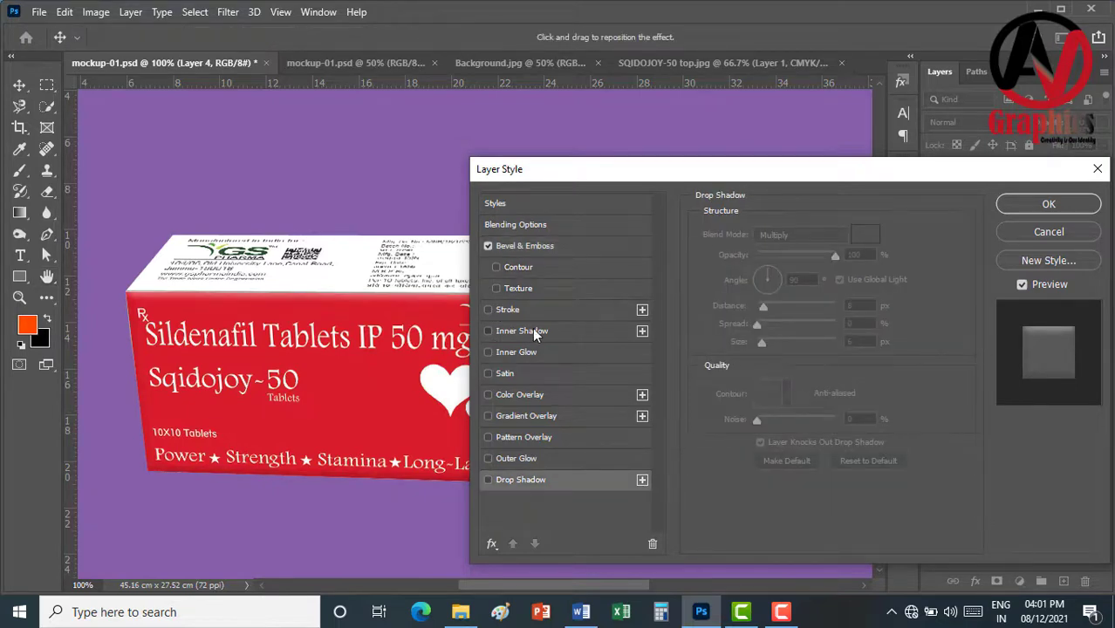
pyautogui.click(532, 331)
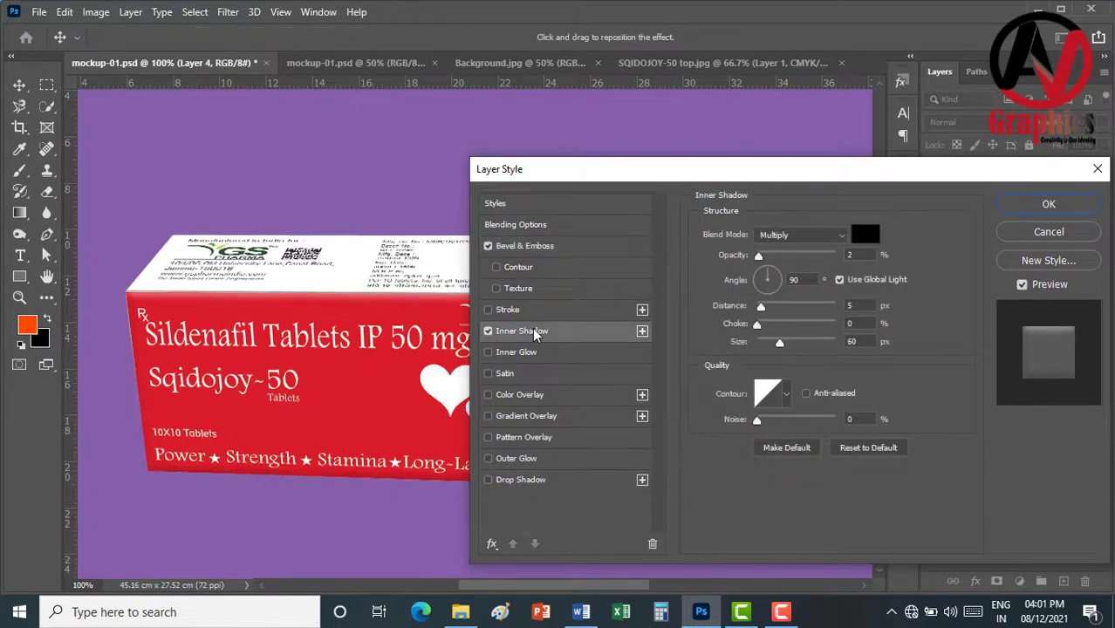
pyautogui.click(861, 254)
pyautogui.press('BackSpace')
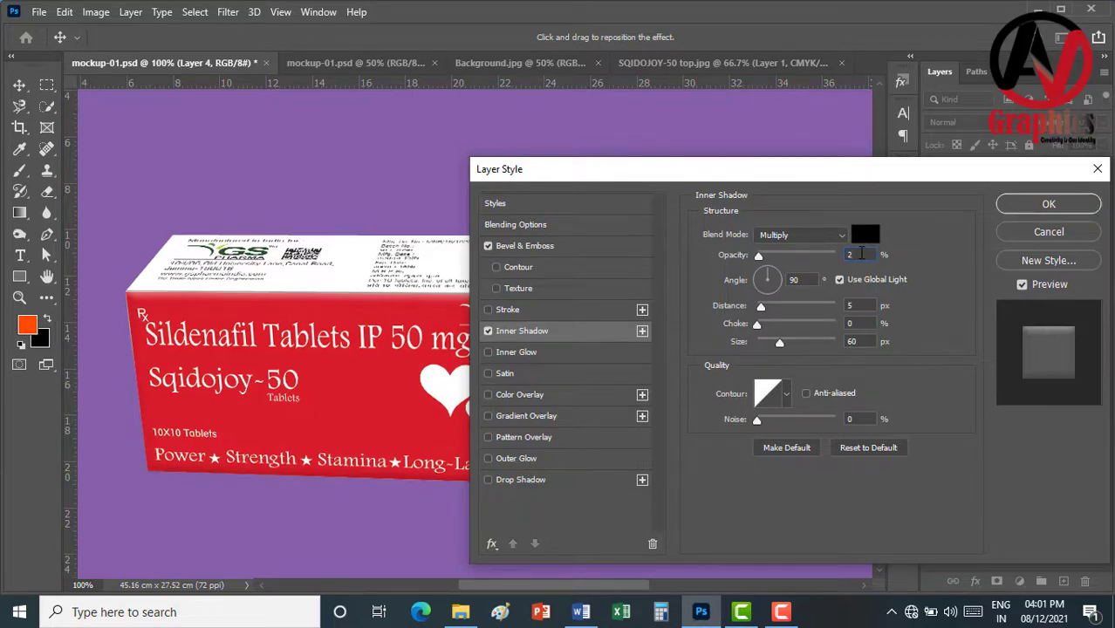
pyautogui.write('50')
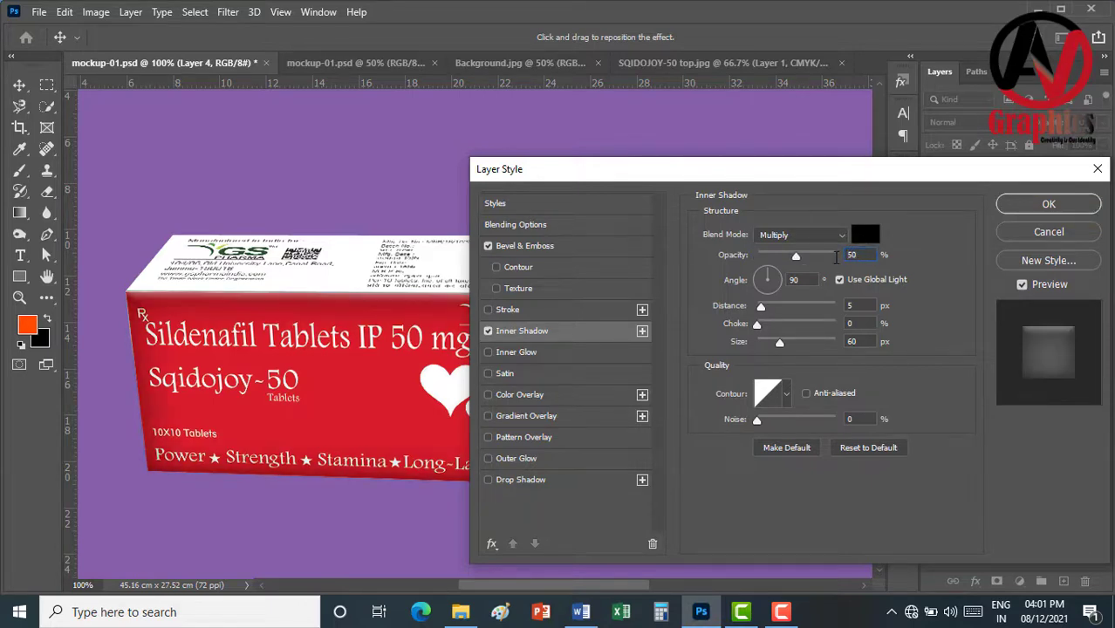
pyautogui.moveTo(872, 256); pyautogui.dragTo(832, 257)
pyautogui.write('20')
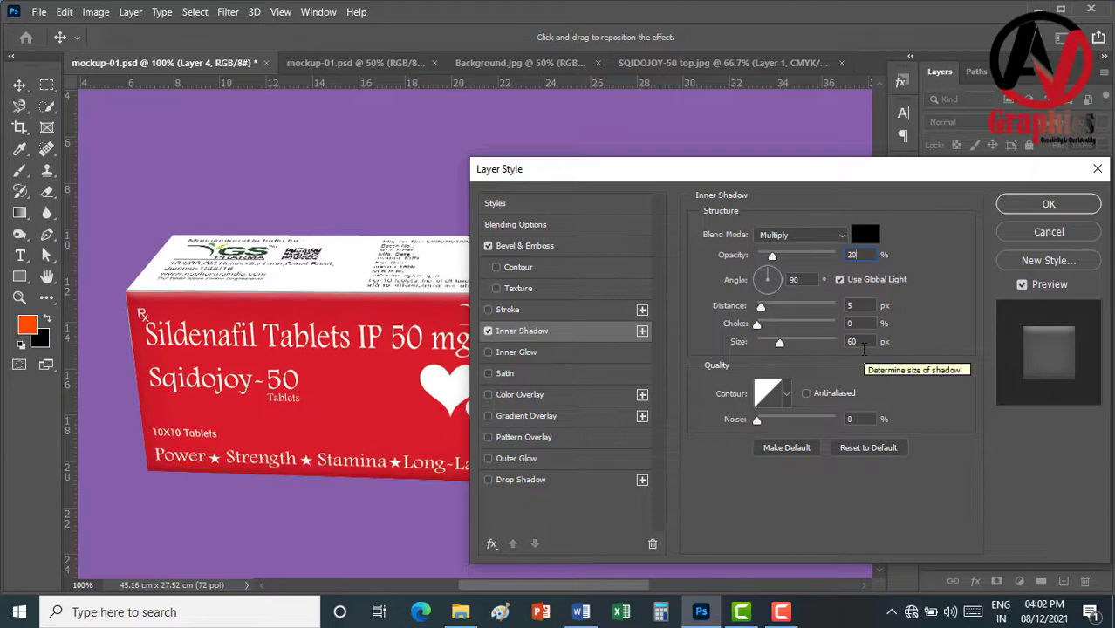
pyautogui.click(862, 342)
pyautogui.hotkey('shift', 'Down')
pyautogui.write('50')
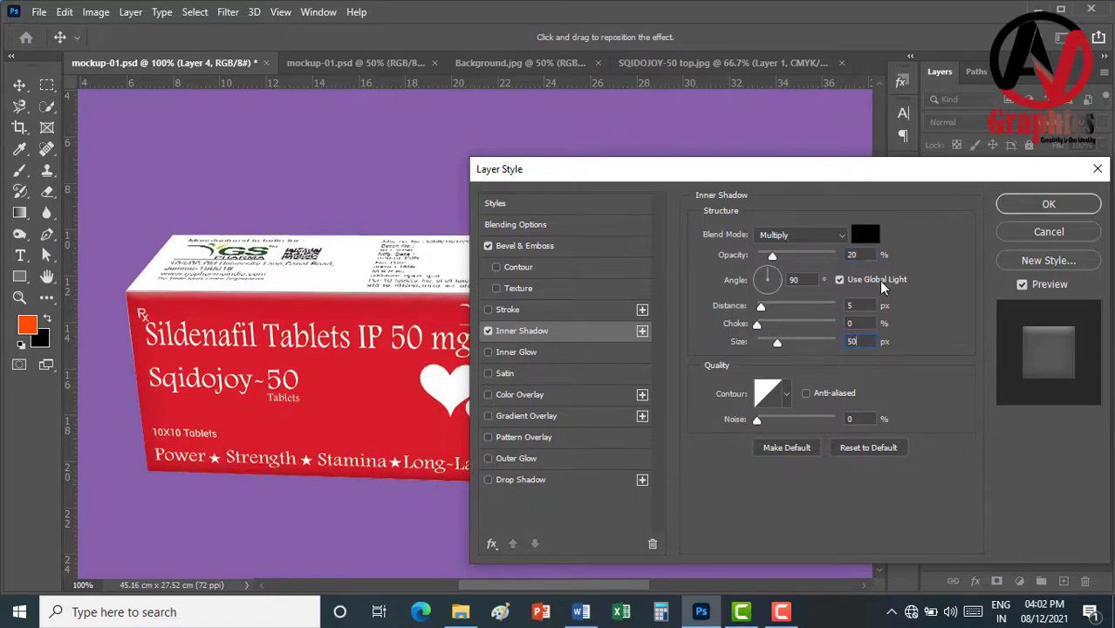
# Compare with and without the inner shadow, then apply the style with it turned off
pyautogui.click(488, 331)
pyautogui.click(487, 331)
pyautogui.click(487, 331)
pyautogui.click(487, 332)
pyautogui.click(487, 331)
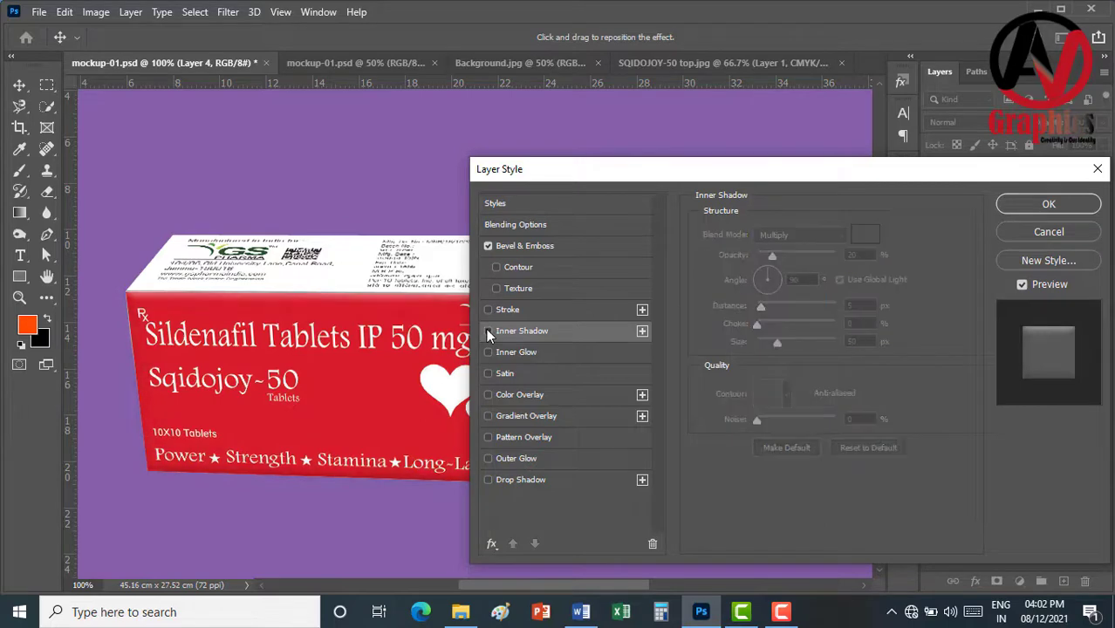
pyautogui.click(1052, 206)
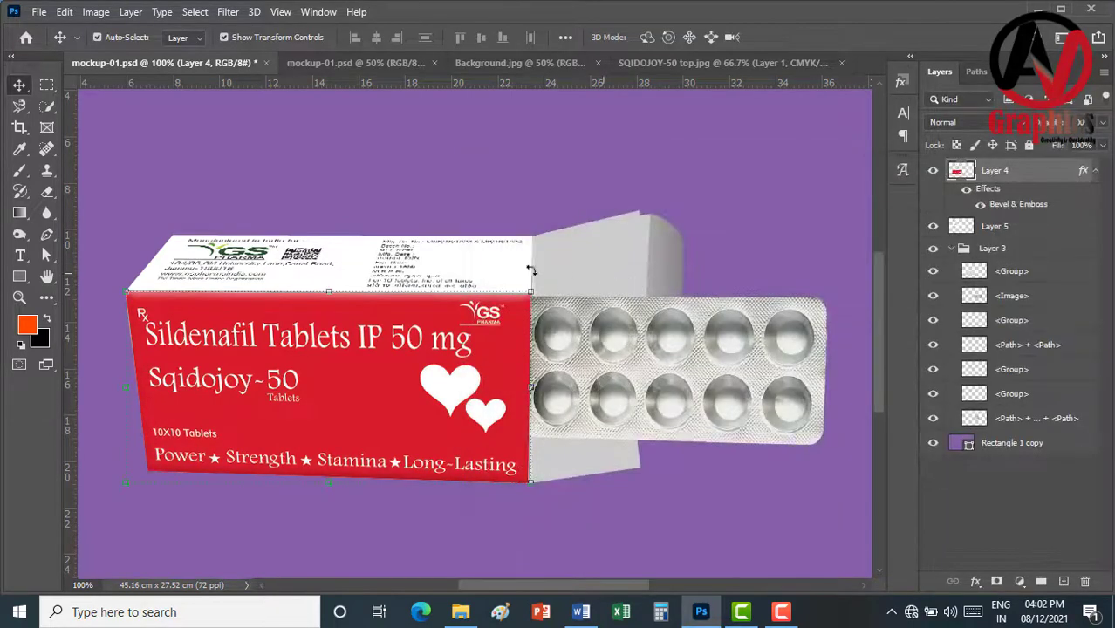
# Copy the layer style from Layer 4, the red label
pyautogui.click(491, 270)
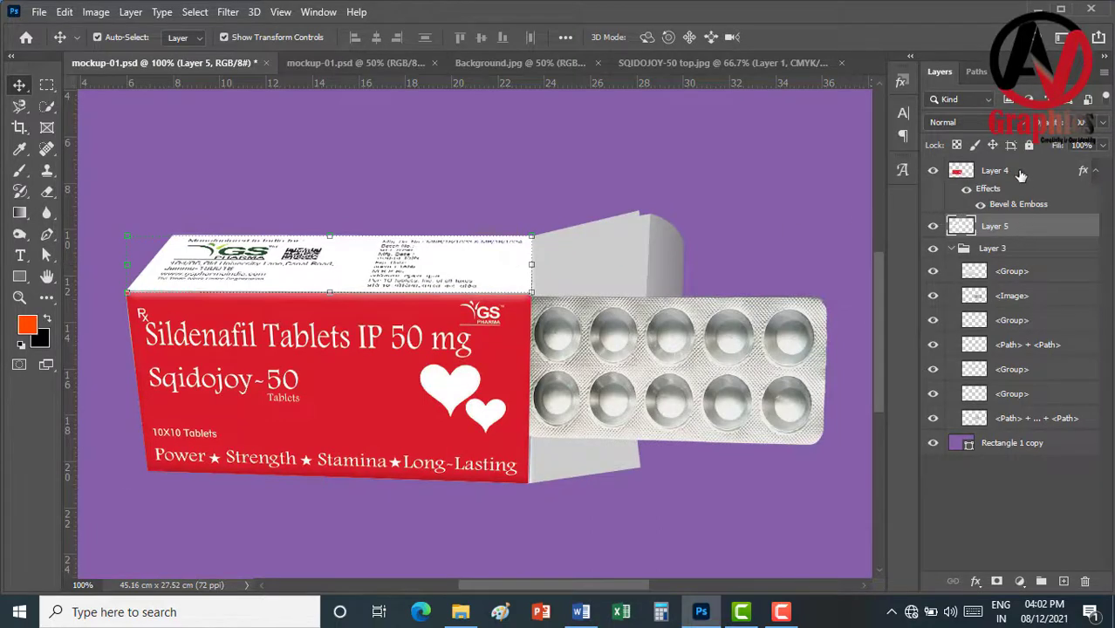
pyautogui.click(1019, 177)
pyautogui.rightClick(1020, 174)
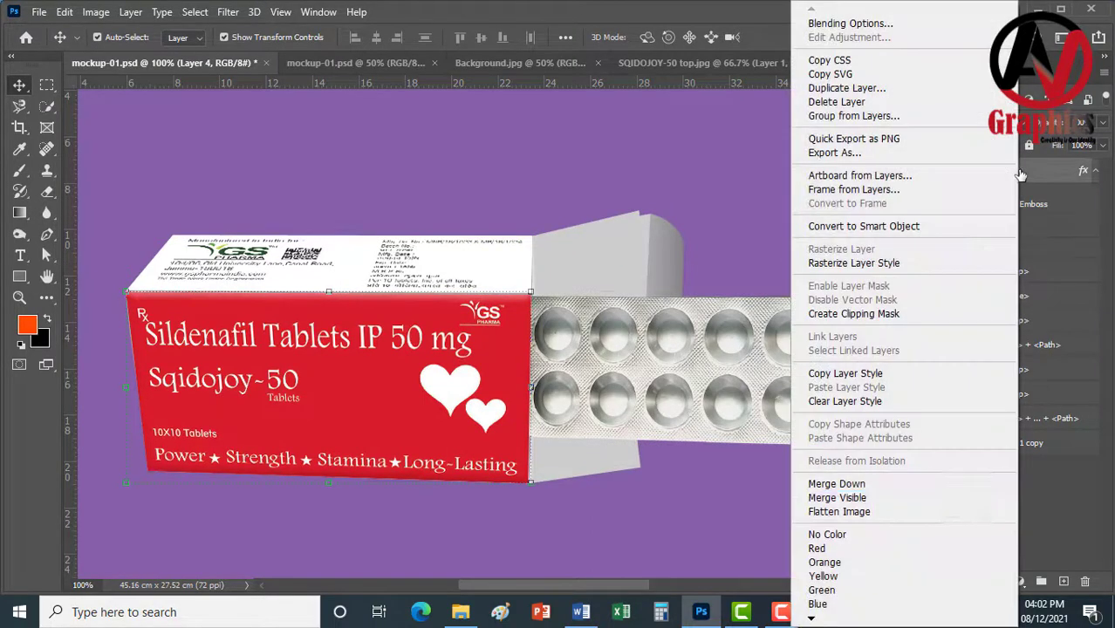
pyautogui.click(868, 375)
# Paste the bevel style onto Layer 5, then select Rectangle 1 copy and the <Path> + <Path> layer
pyautogui.click(1041, 230)
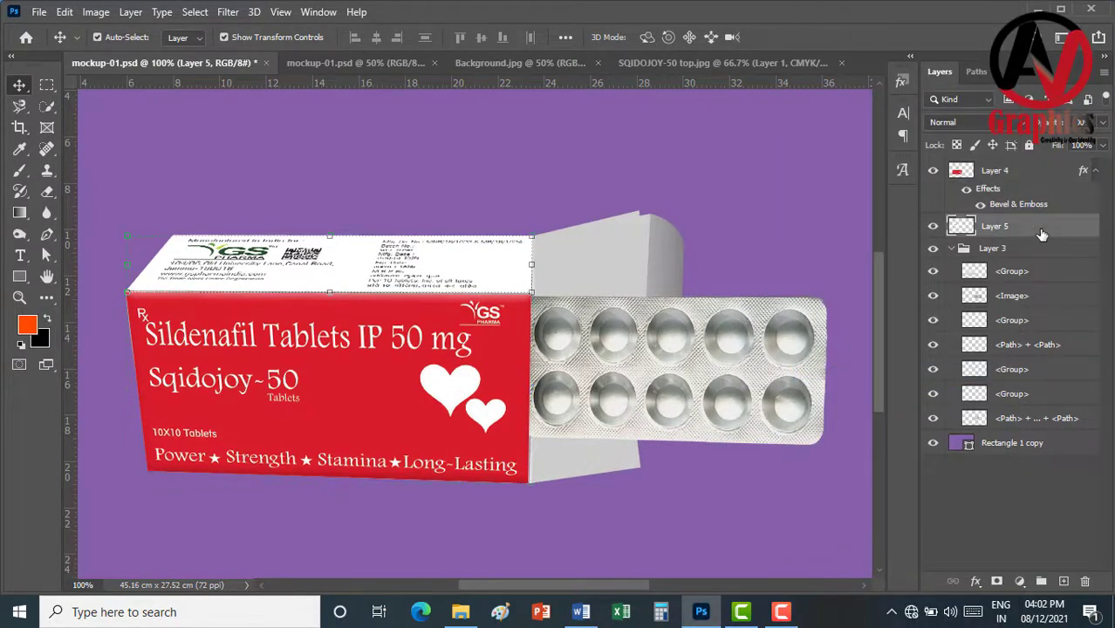
pyautogui.rightClick(1041, 230)
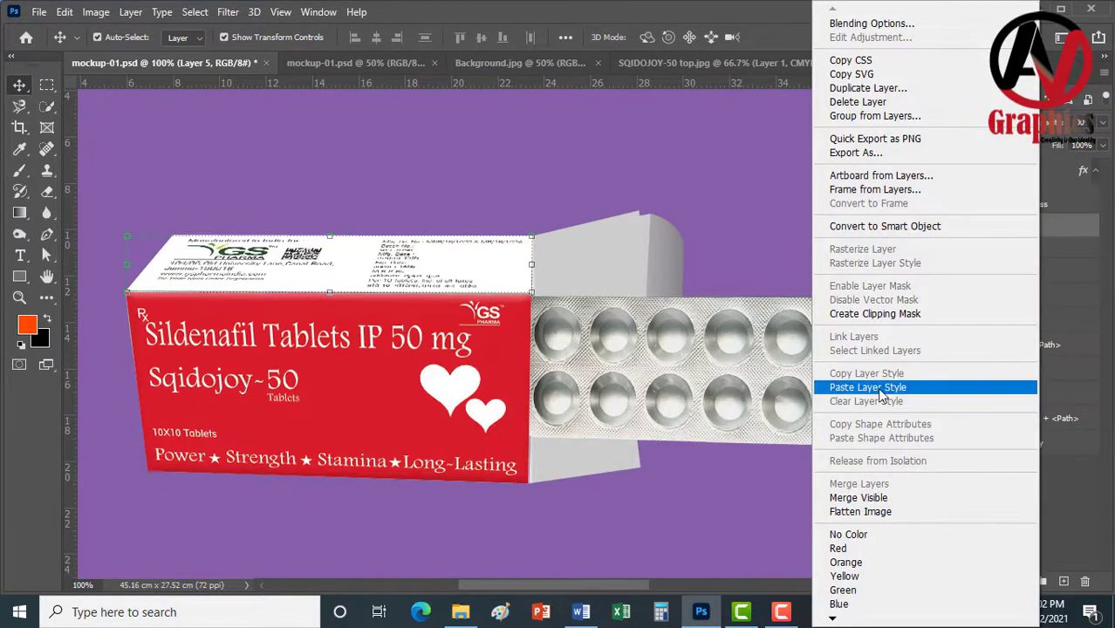
pyautogui.click(872, 387)
pyautogui.click(731, 240)
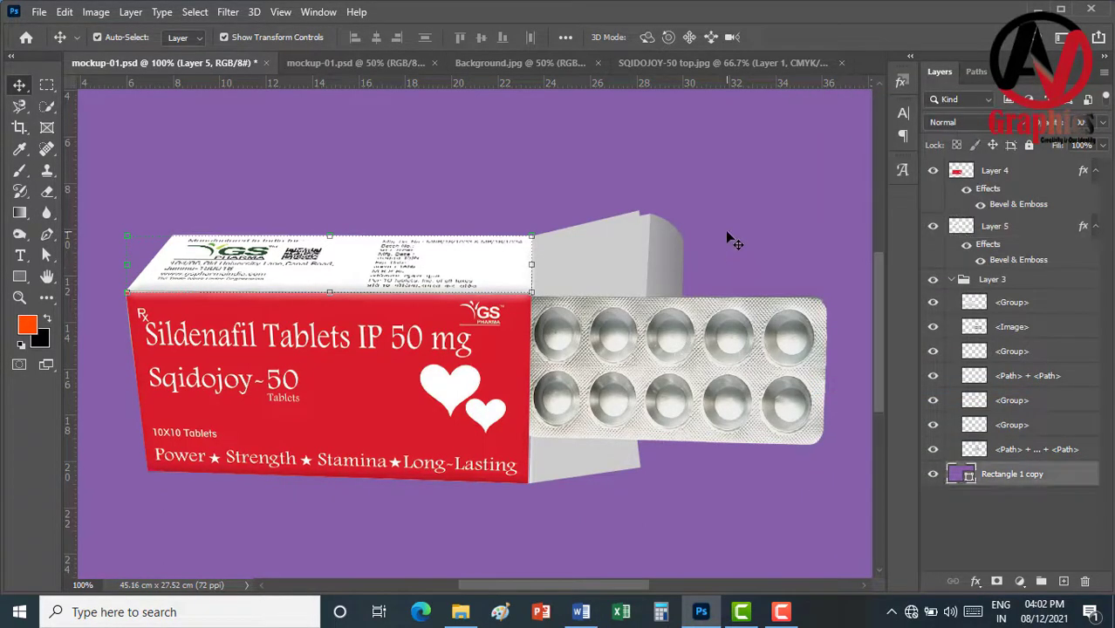
pyautogui.click(441, 262)
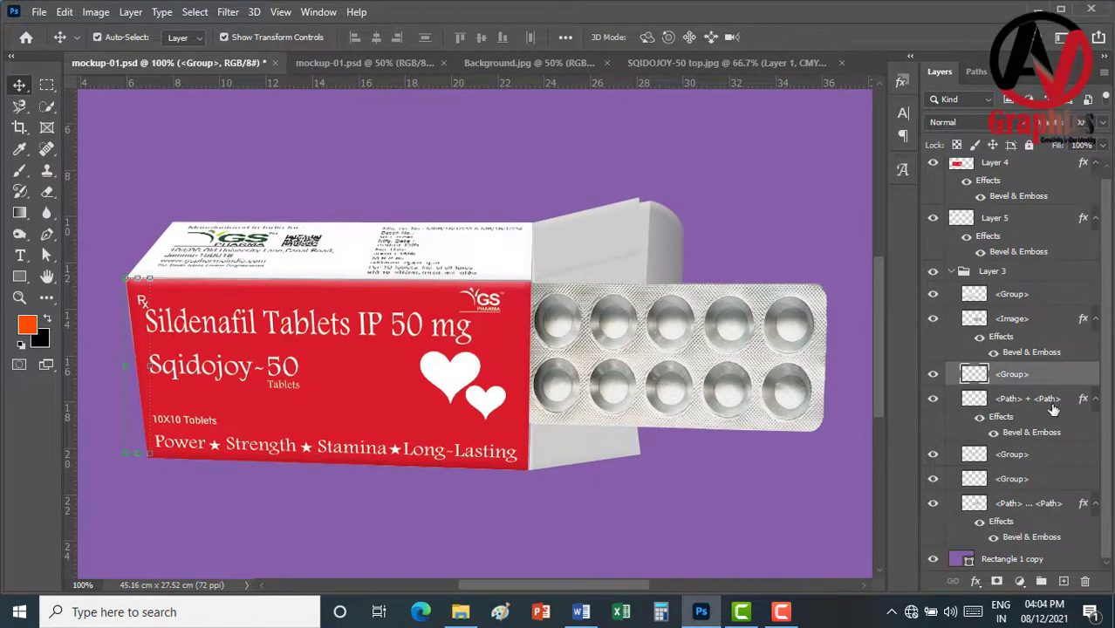
pyautogui.click(1071, 401)
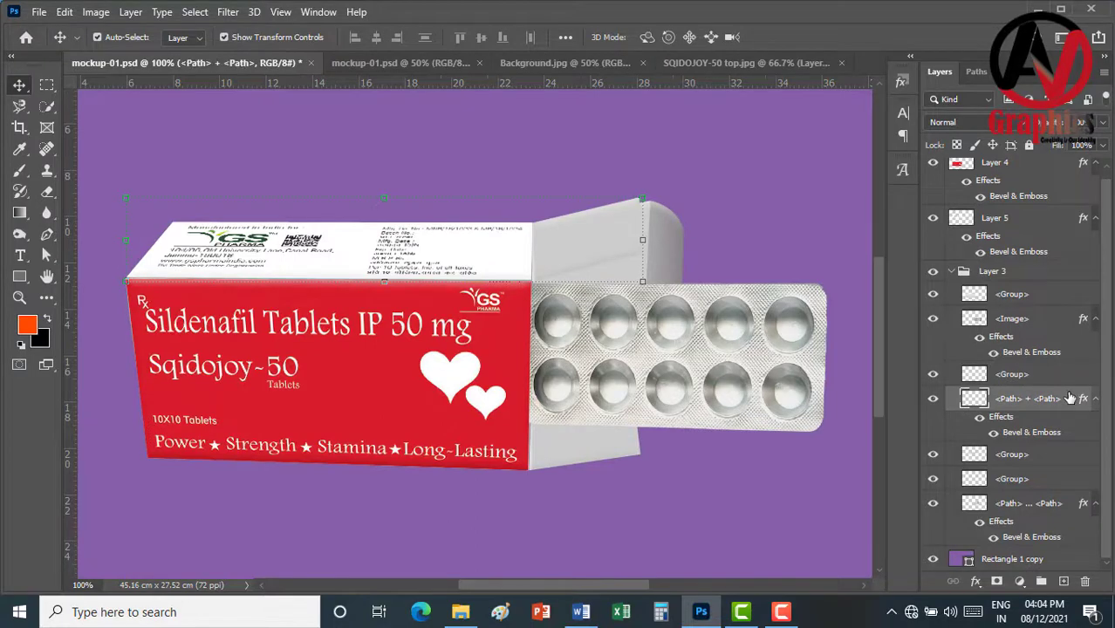
# Add a Levels adjustment layer with white input 210 and midtones 1.53
pyautogui.click(1020, 582)
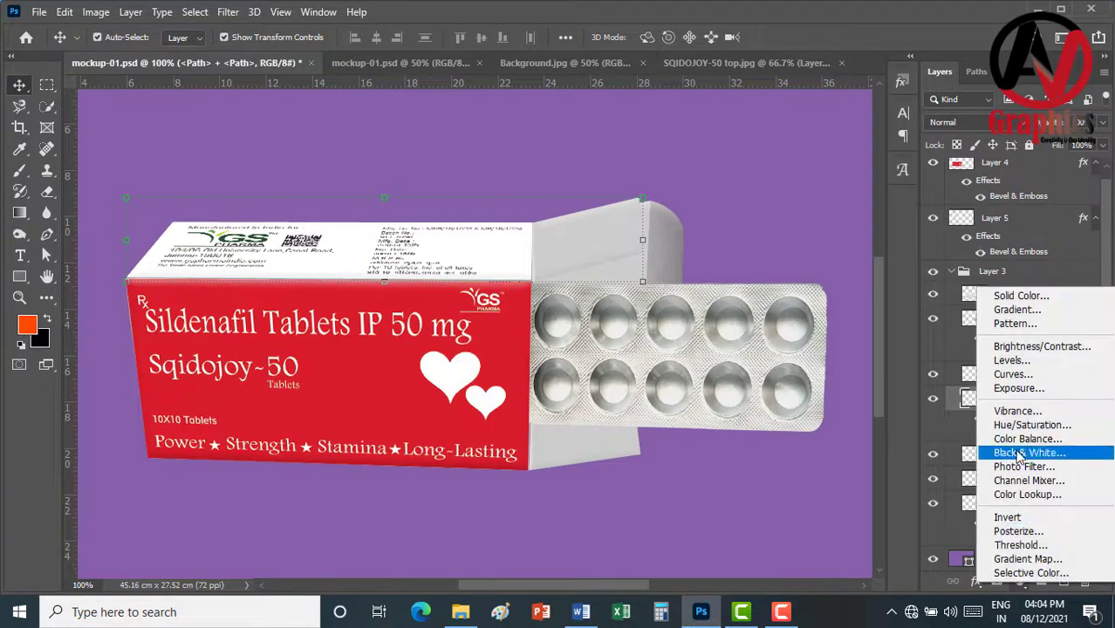
pyautogui.click(1027, 366)
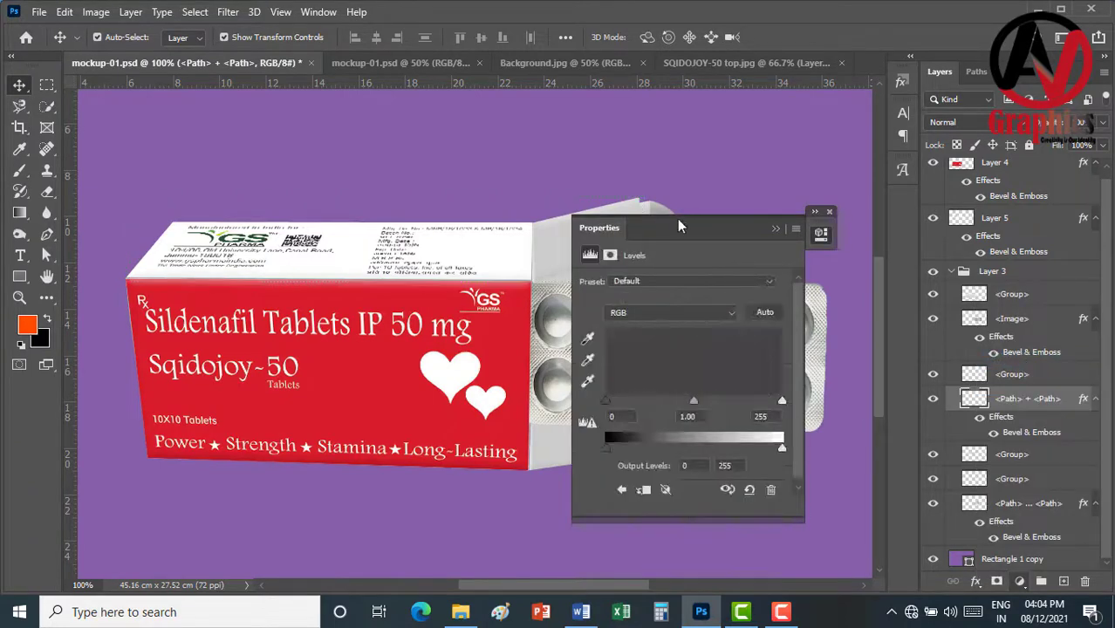
pyautogui.moveTo(686, 220); pyautogui.dragTo(939, 146)
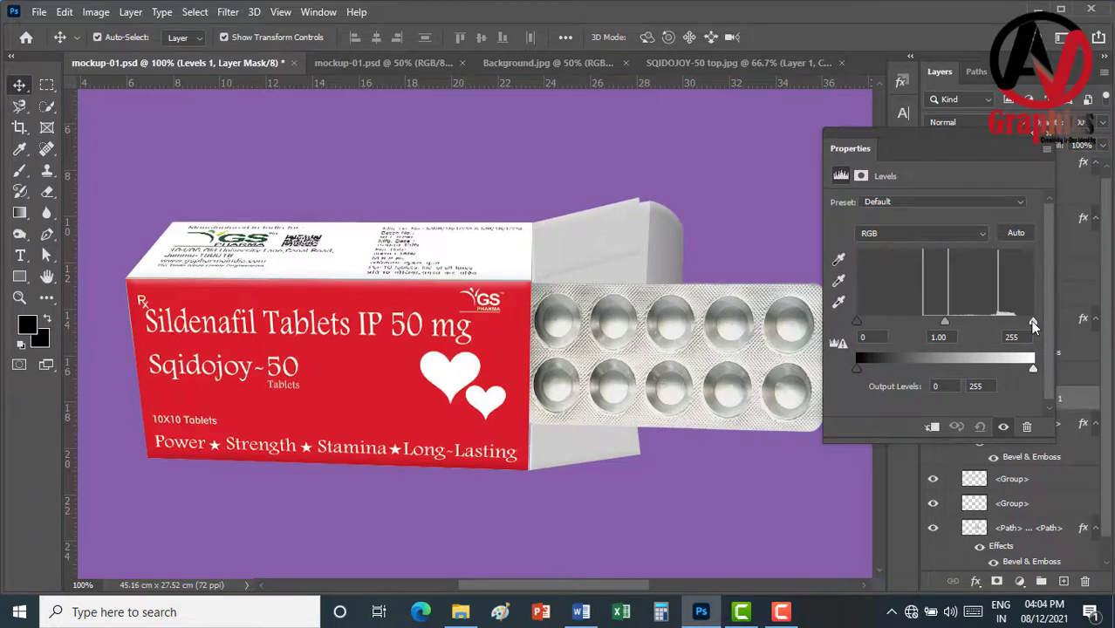
pyautogui.moveTo(1032, 321)
pyautogui.mouseDown()
pyautogui.moveTo(987, 322)
pyautogui.moveTo(1000, 326)
pyautogui.mouseUp()
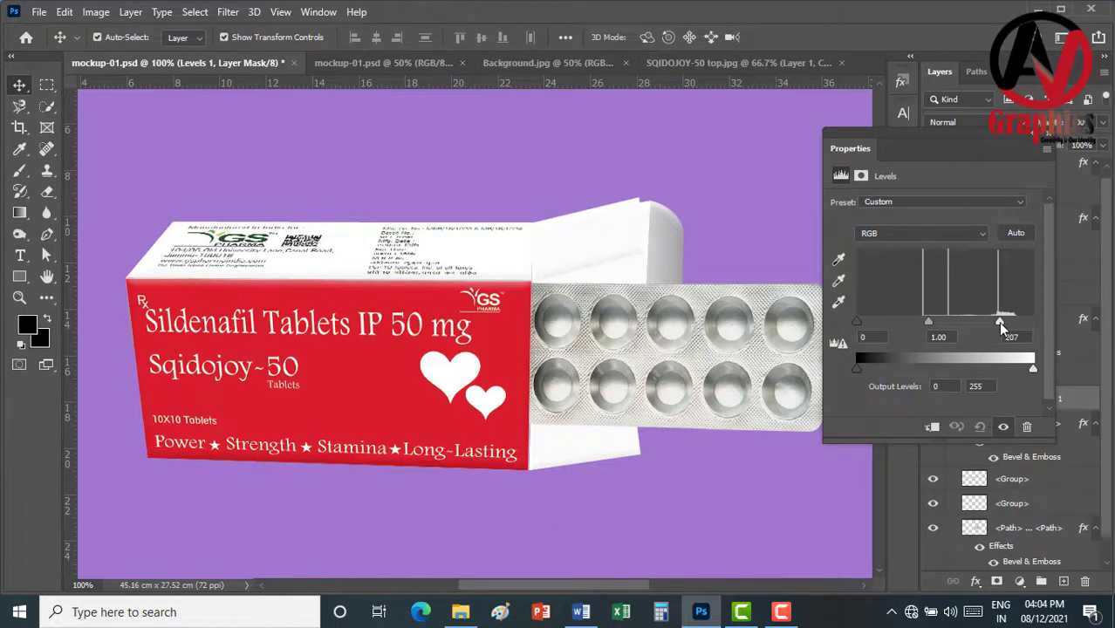
pyautogui.moveTo(1001, 326); pyautogui.dragTo(1004, 326)
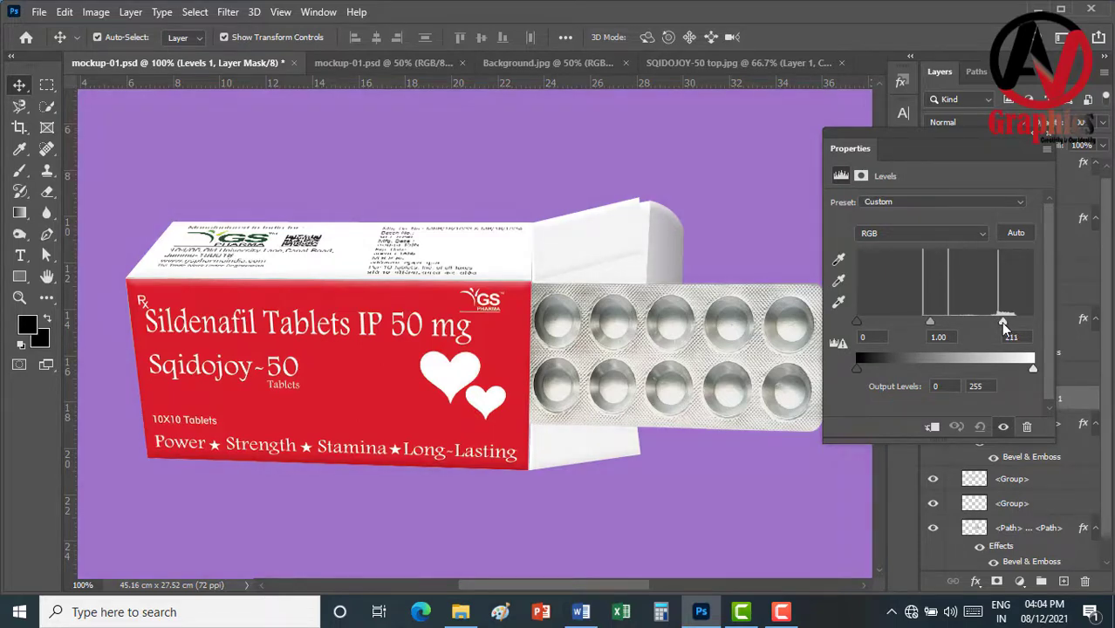
pyautogui.moveTo(929, 323); pyautogui.dragTo(907, 326)
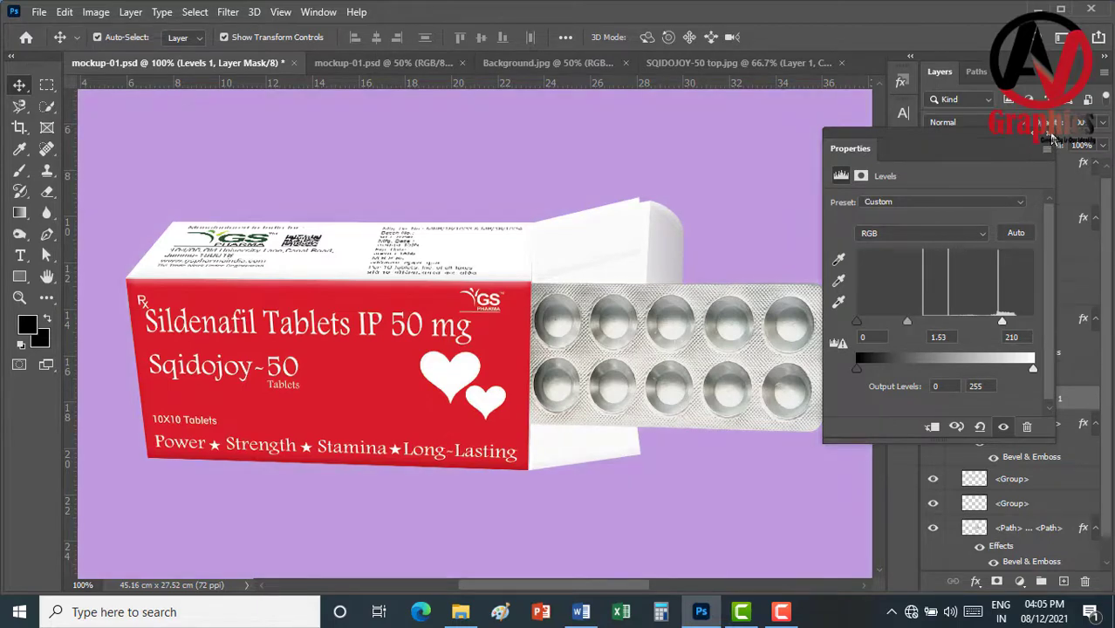
pyautogui.click(1052, 140)
# Merge Group 1 into one layer on Background.jpg, move it up-left over the swans, and zoom in
pyautogui.click(777, 194)
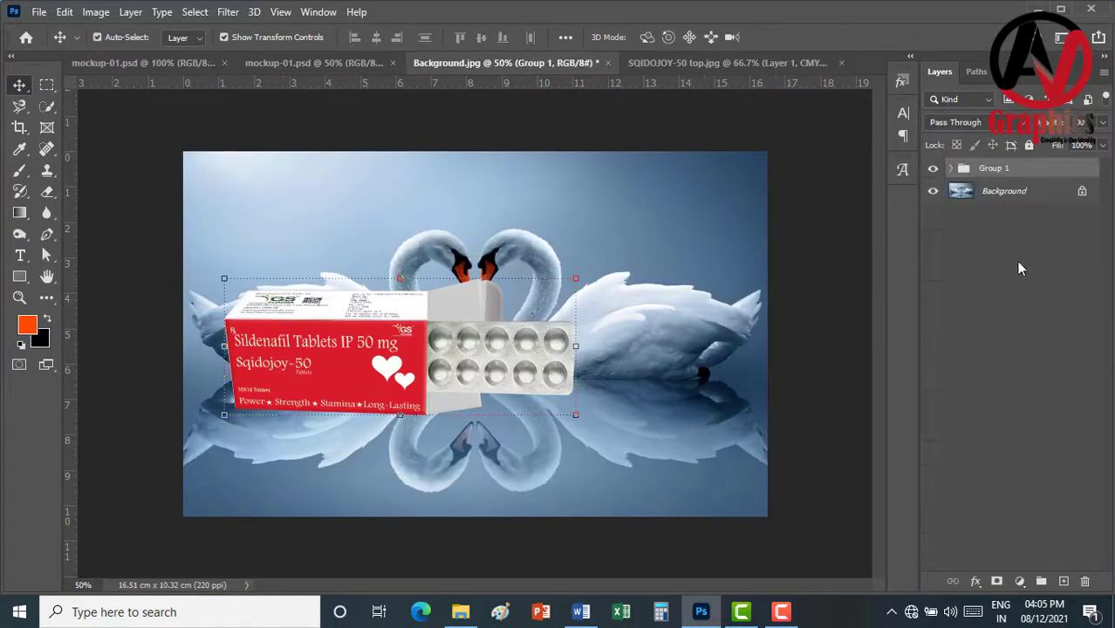
pyautogui.rightClick(1015, 172)
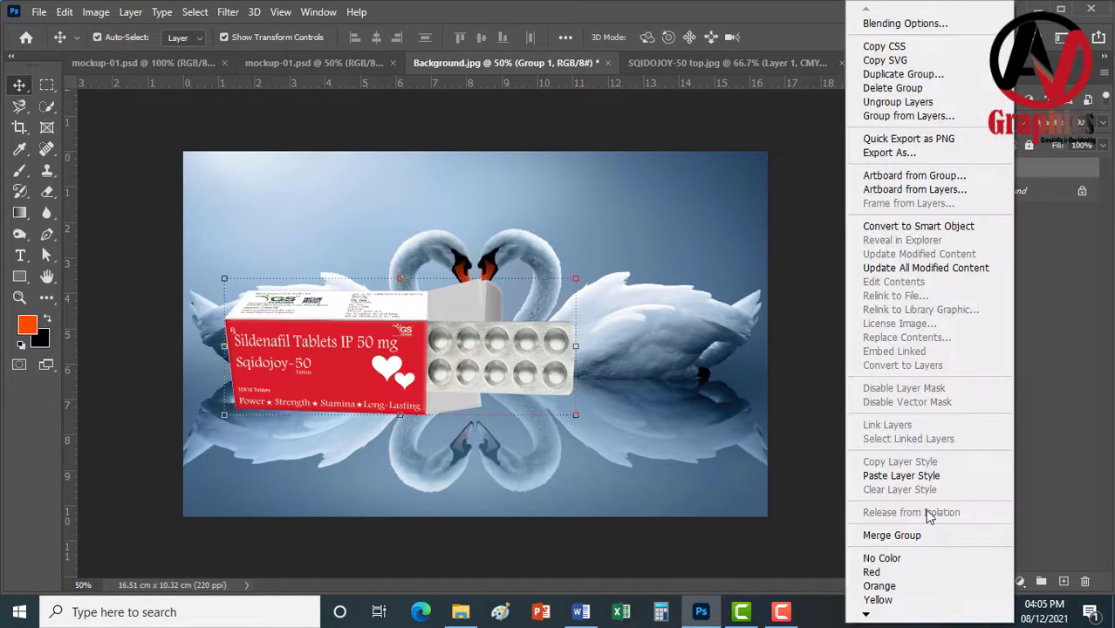
pyautogui.click(927, 536)
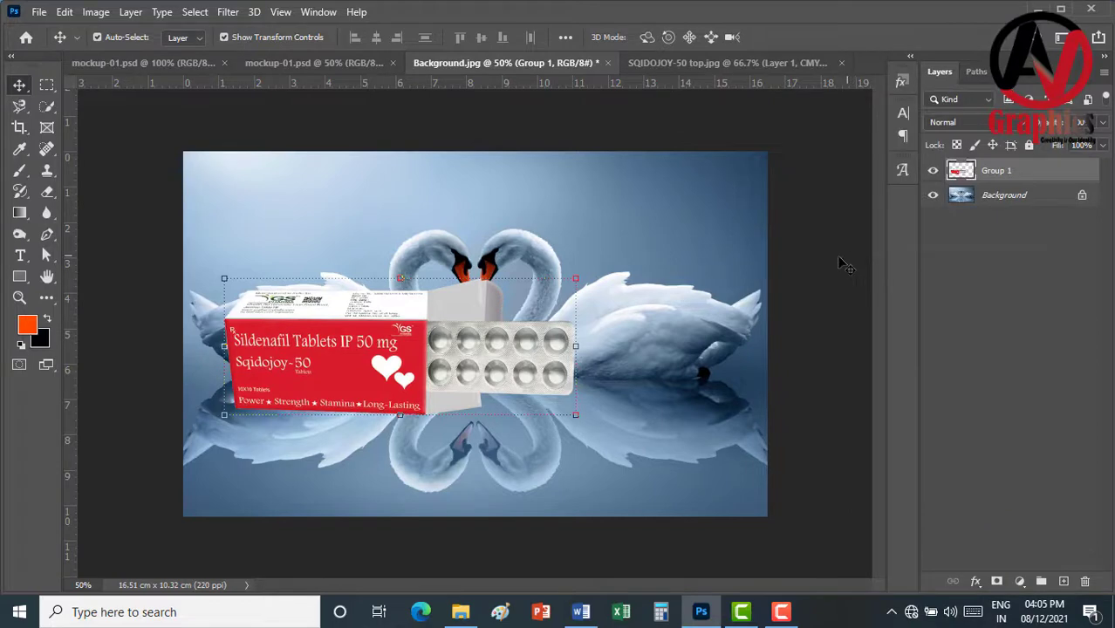
pyautogui.moveTo(294, 368)
pyautogui.mouseDown()
pyautogui.moveTo(309, 277)
pyautogui.moveTo(308, 288)
pyautogui.moveTo(346, 305)
pyautogui.mouseUp()
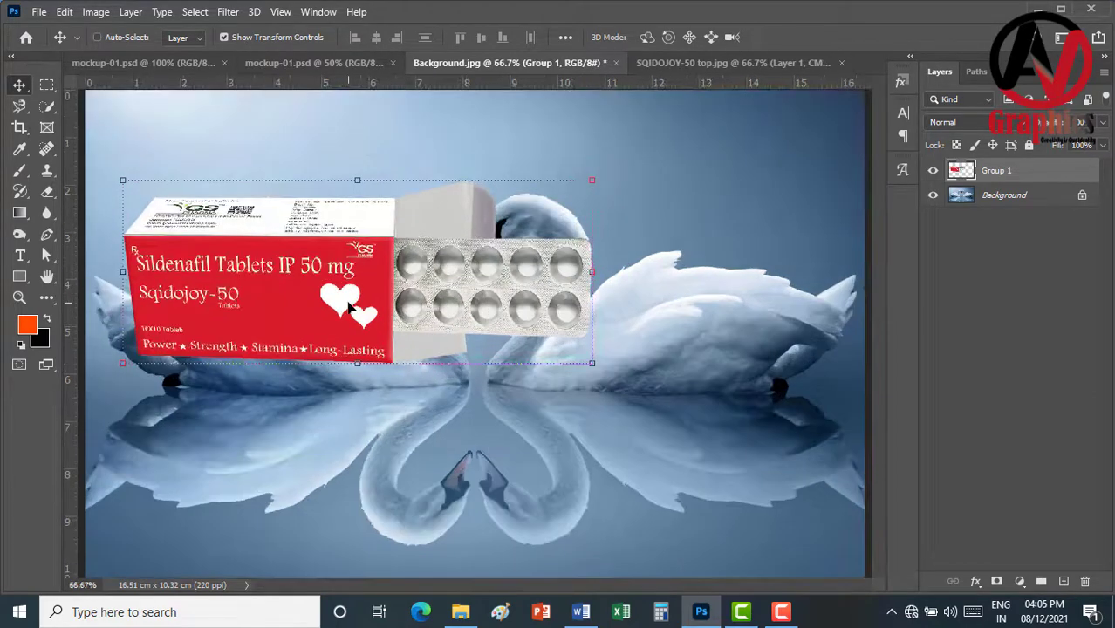
pyautogui.hotkey('ctrl', '+')
pyautogui.hotkey('ctrl', '+')
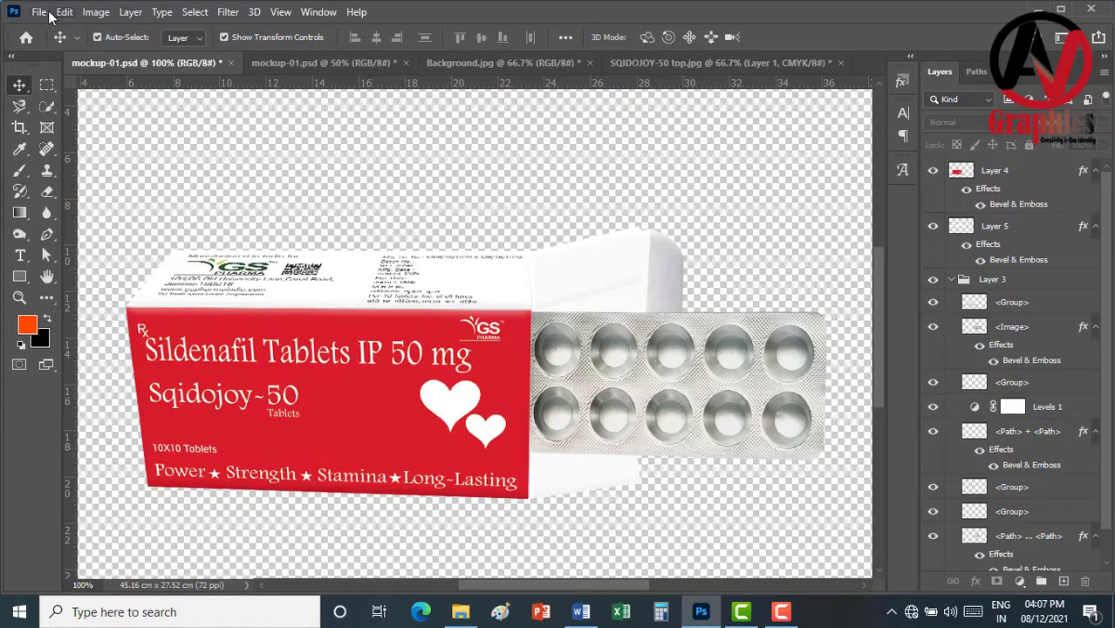
# Close the SQIDOJOY-50 top image without saving and hide the red Sildenafil label layer
pyautogui.click(840, 63)
pyautogui.click(552, 242)
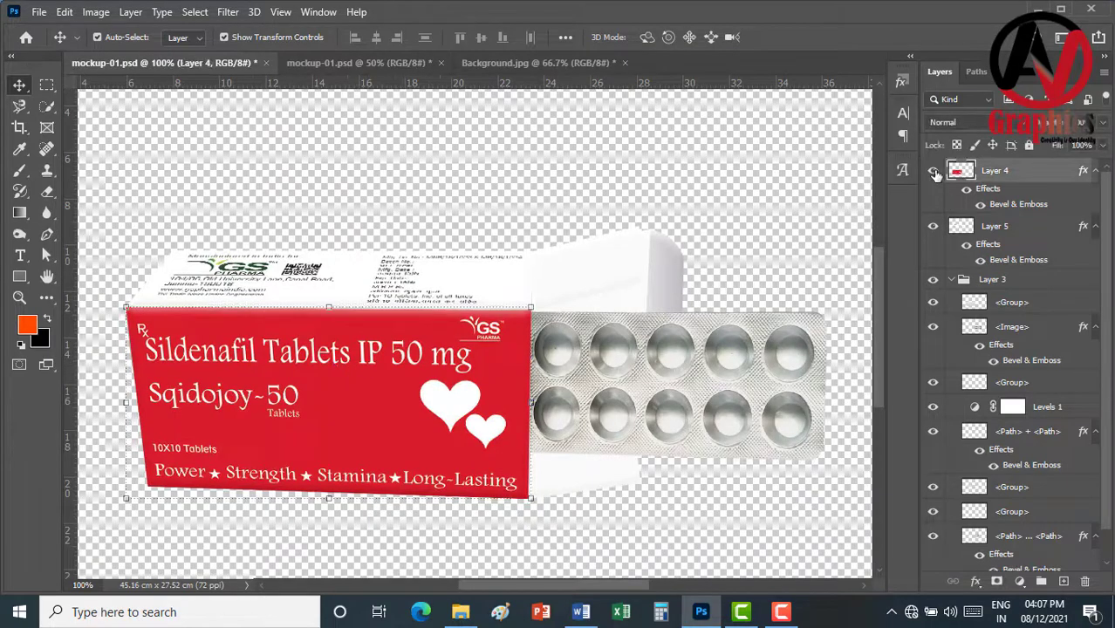
pyautogui.click(932, 170)
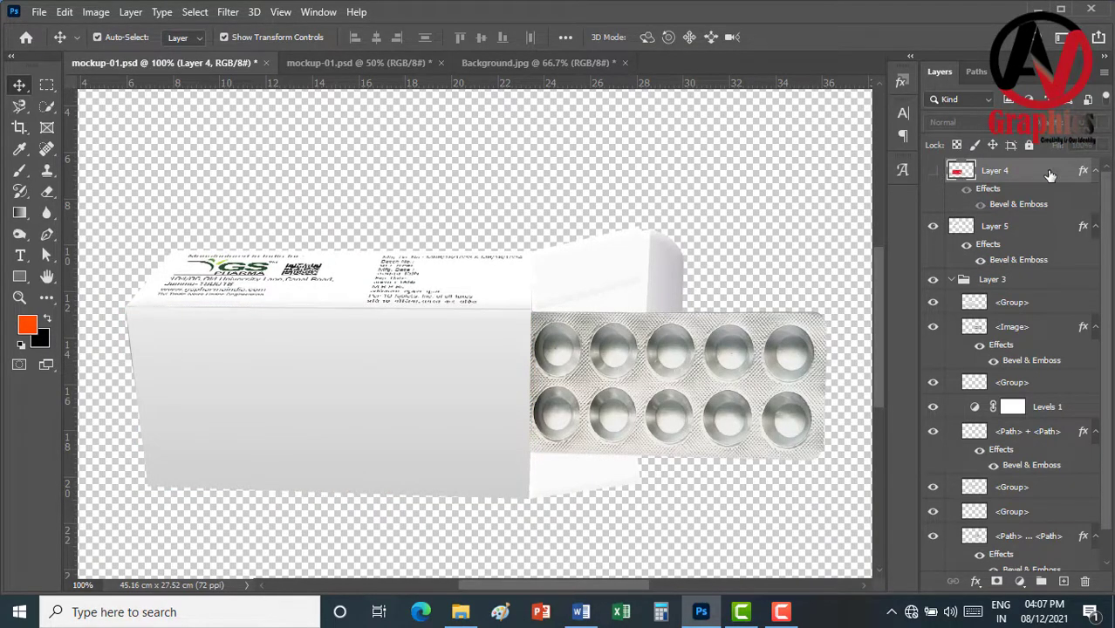
# Open SQIDOJOY-100 front.jpg, ignoring the invalid colour profile, and duplicate its background to Layer 1
pyautogui.click(39, 12)
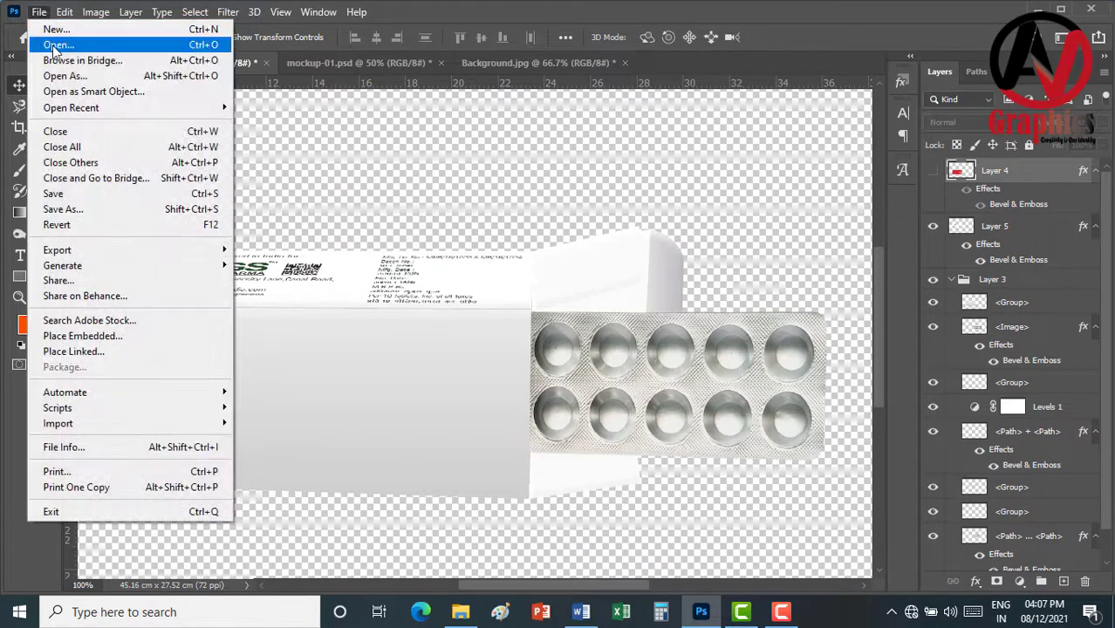
pyautogui.click(44, 42)
pyautogui.scroll(-1, 375, 175)
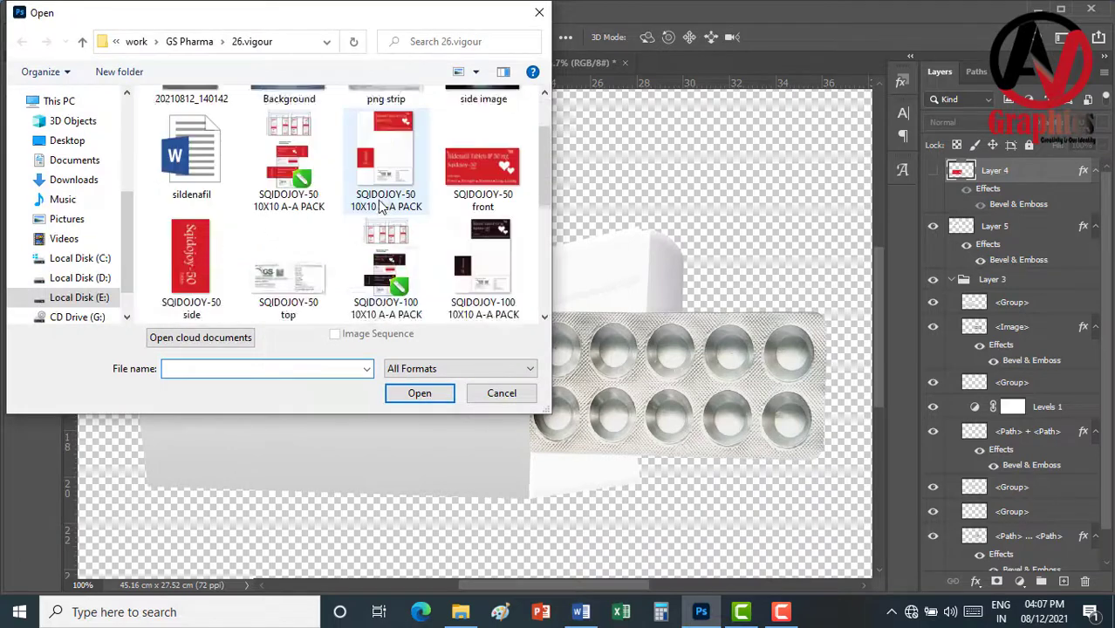
pyautogui.scroll(-1, 381, 205)
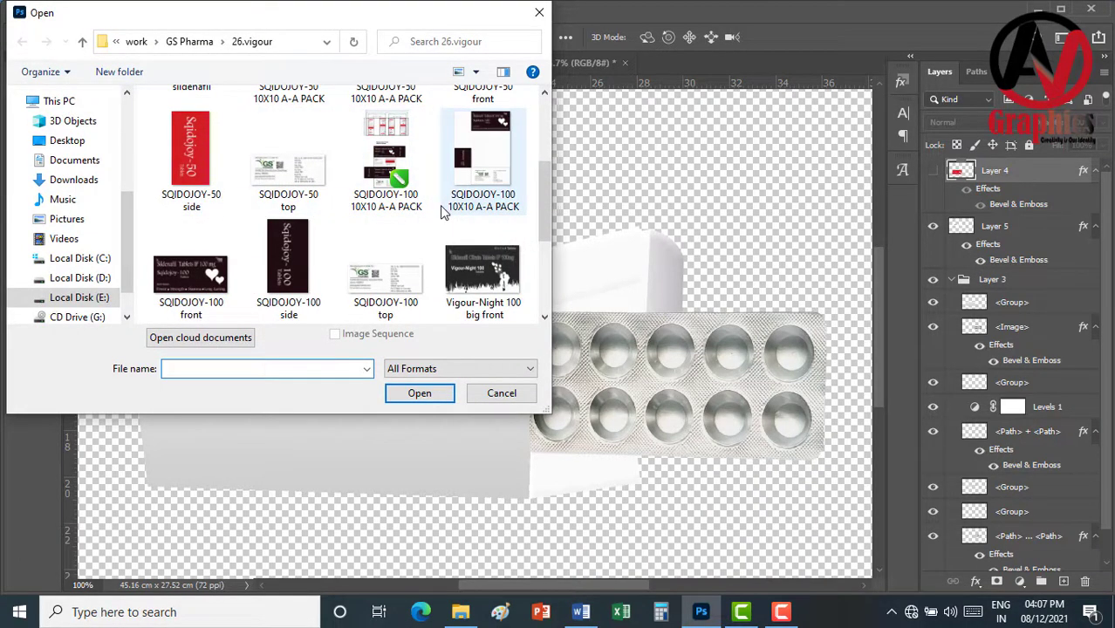
pyautogui.scroll(-1, 442, 212)
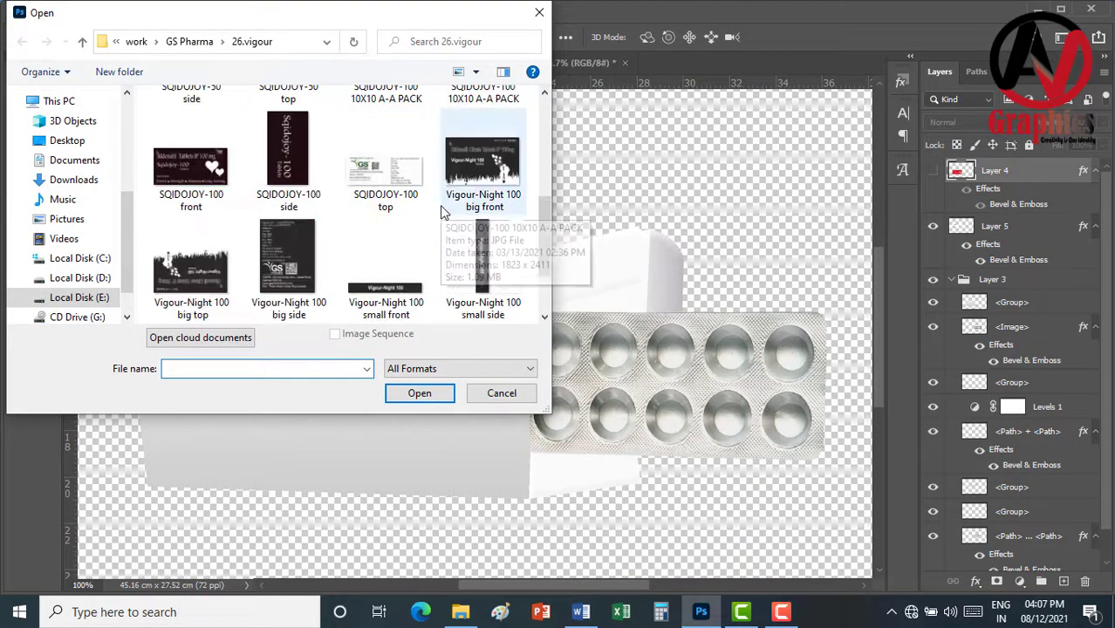
pyautogui.click(187, 187)
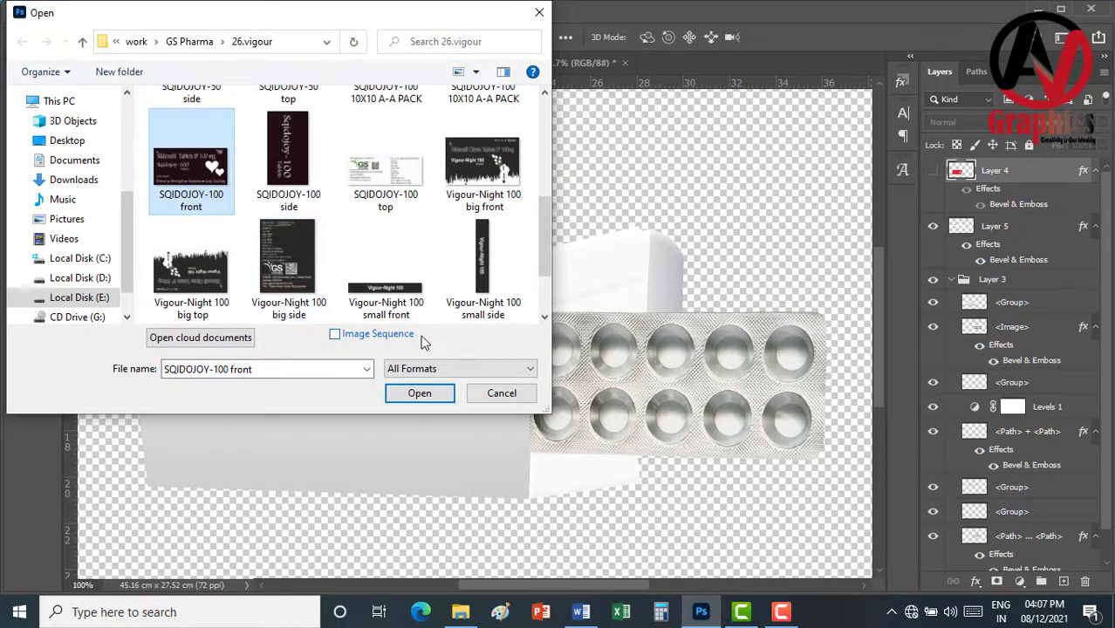
pyautogui.click(419, 393)
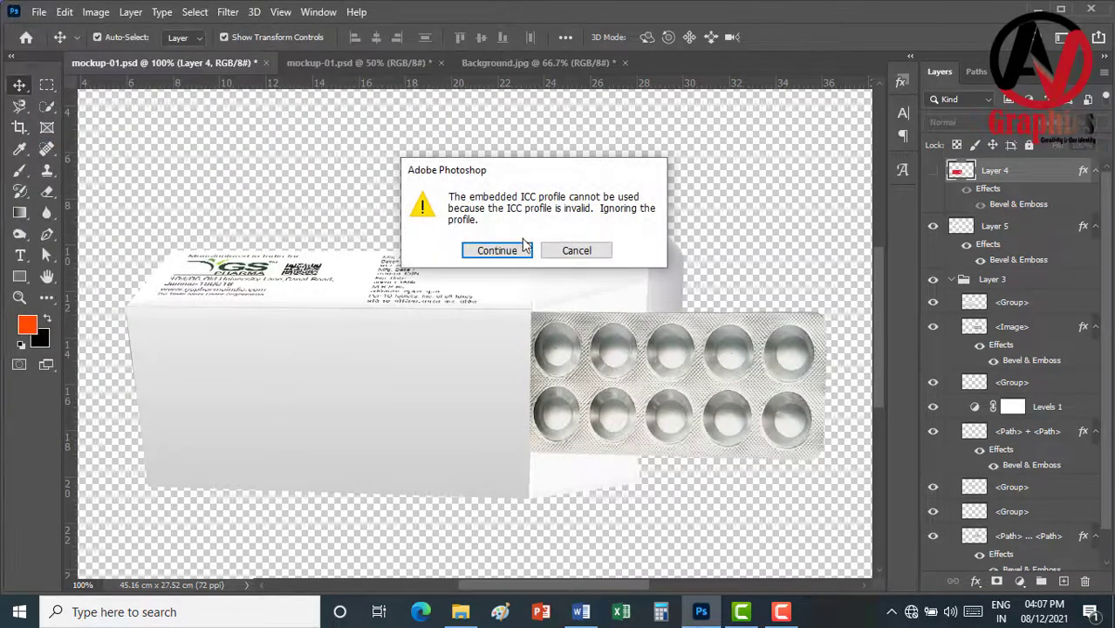
pyautogui.click(498, 250)
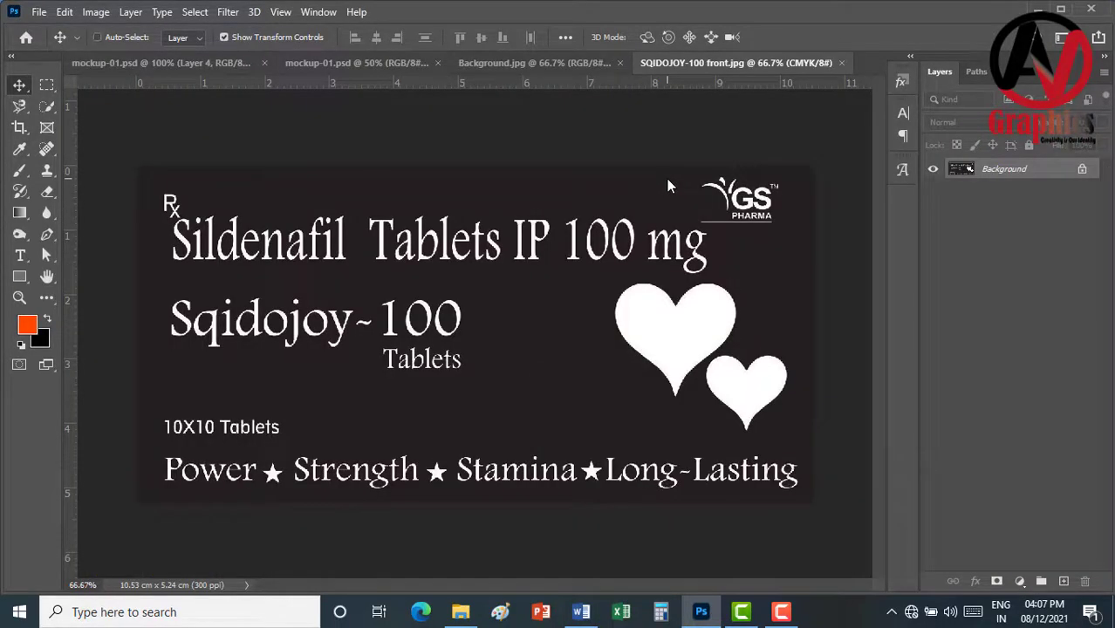
pyautogui.hotkey('ctrl', 'j')
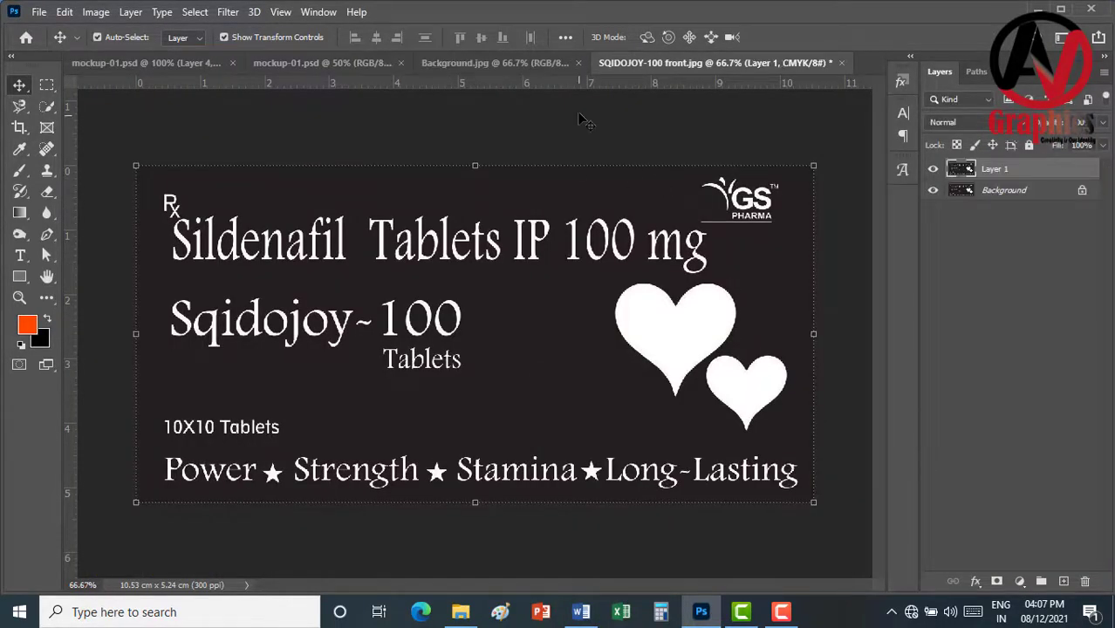
# Bring the label layer into mockup-01.psd, scaled down and positioned over the box front
pyautogui.moveTo(583, 118)
pyautogui.mouseDown()
pyautogui.moveTo(164, 68)
pyautogui.moveTo(320, 427)
pyautogui.mouseUp()
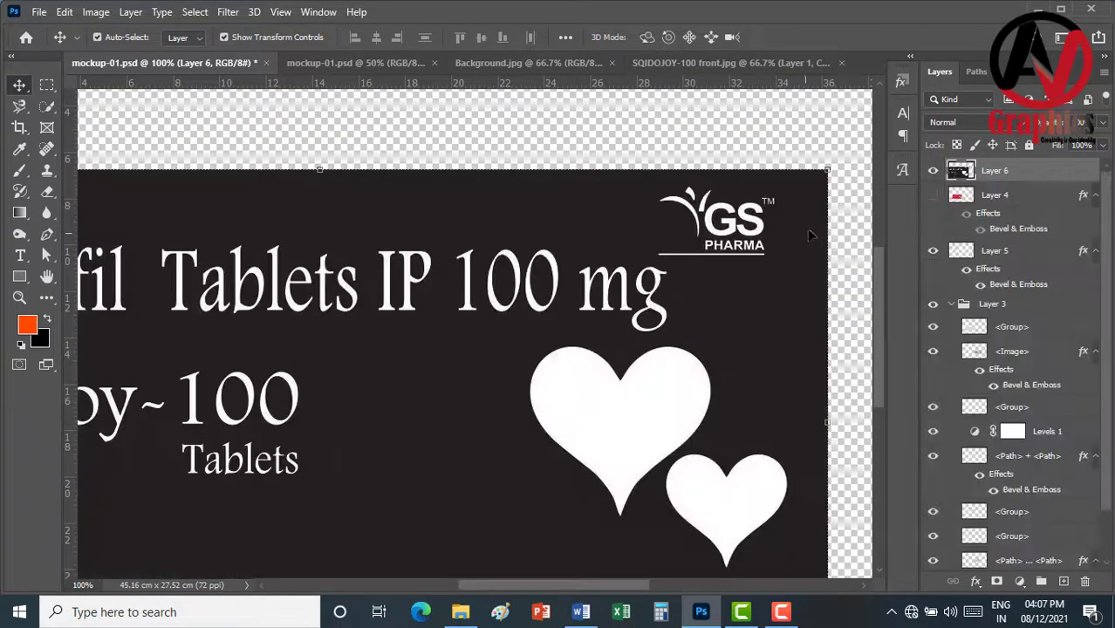
pyautogui.hotkey('ctrl', 't')
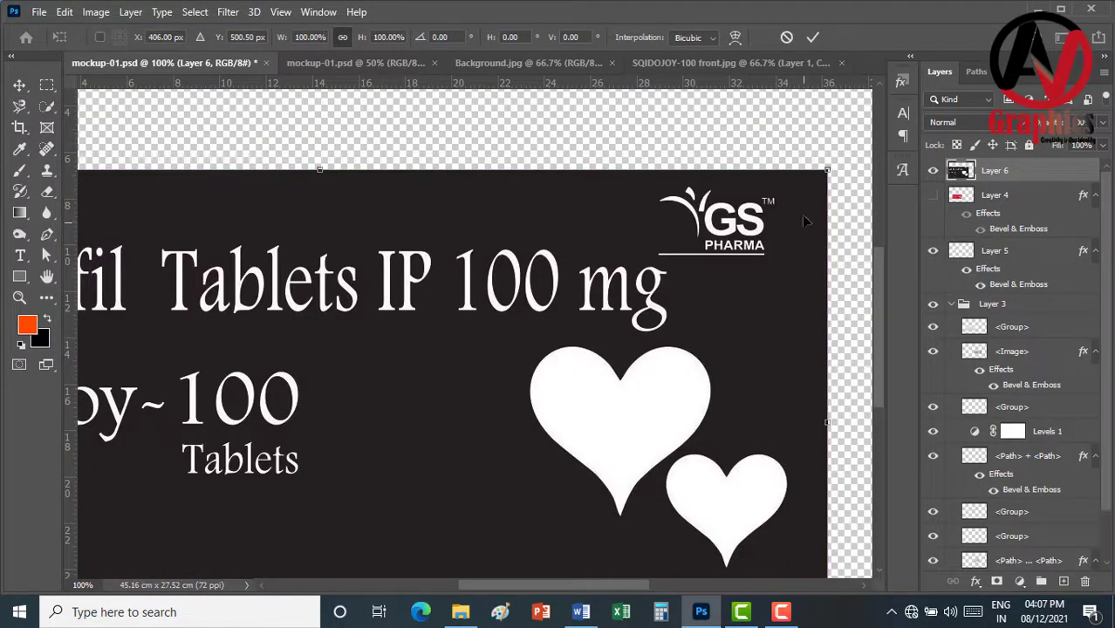
pyautogui.moveTo(830, 168)
pyautogui.mouseDown()
pyautogui.moveTo(366, 399)
pyautogui.moveTo(528, 237)
pyautogui.mouseUp()
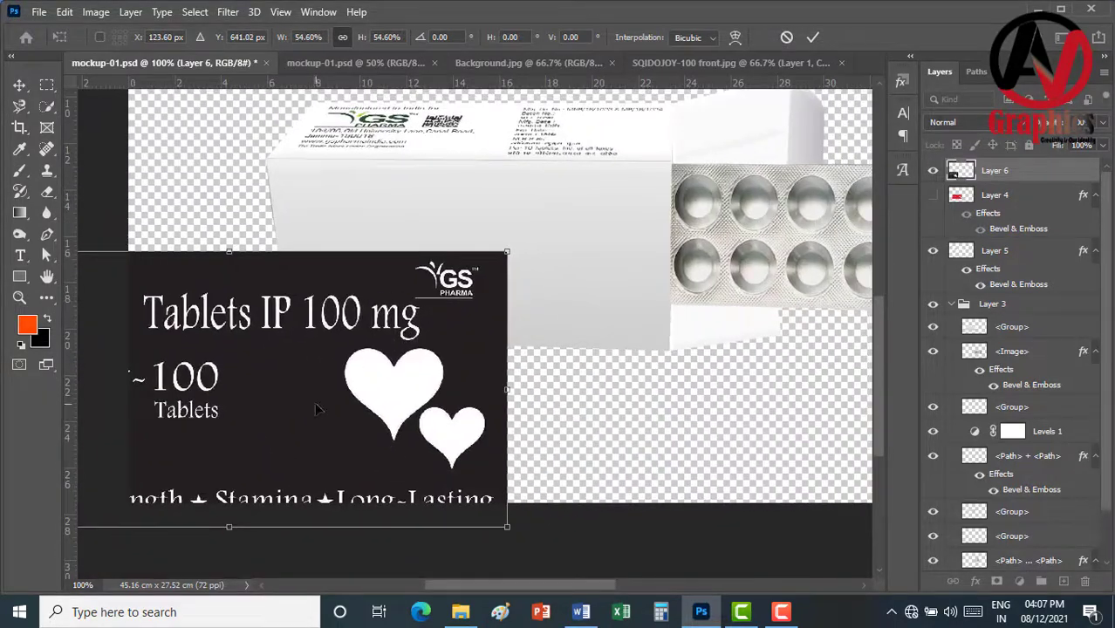
pyautogui.moveTo(317, 410); pyautogui.dragTo(568, 299)
pyautogui.moveTo(765, 161); pyautogui.dragTo(704, 190)
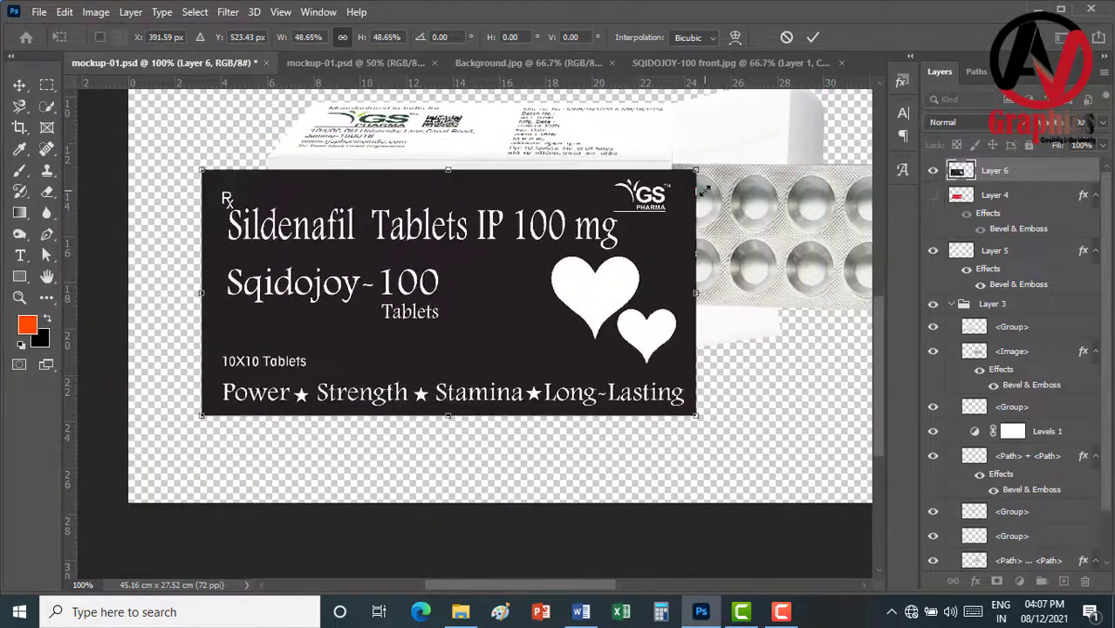
pyautogui.click(812, 37)
# Set the label to 50% opacity and distort its four corners onto the box front face
pyautogui.press('5')
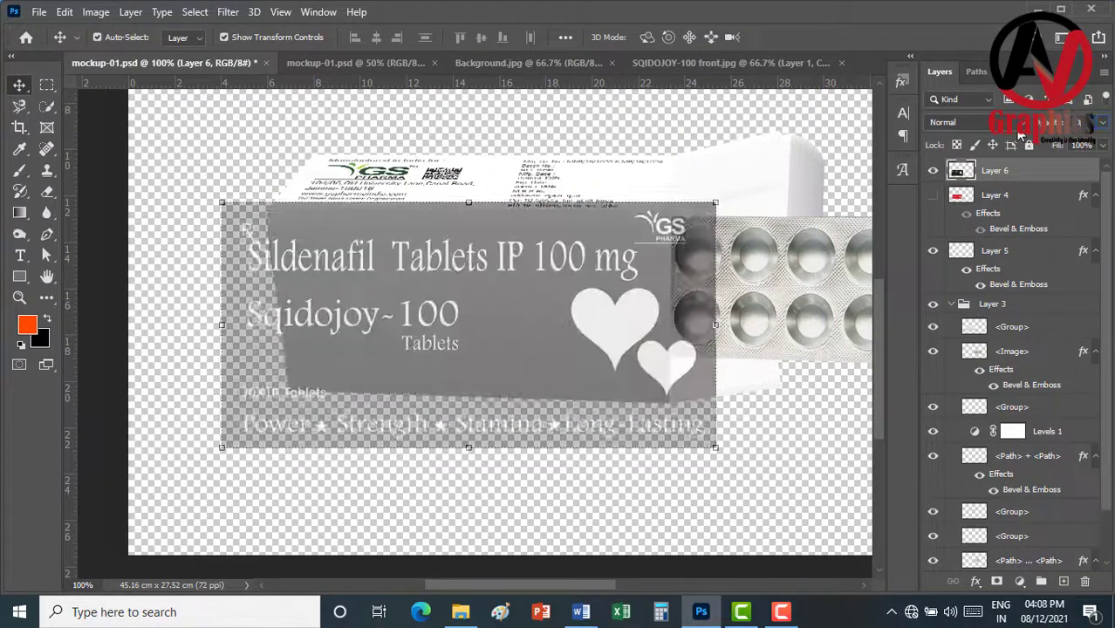
pyautogui.hotkey('ctrl', 't')
pyautogui.moveTo(716, 202); pyautogui.dragTo(671, 212)
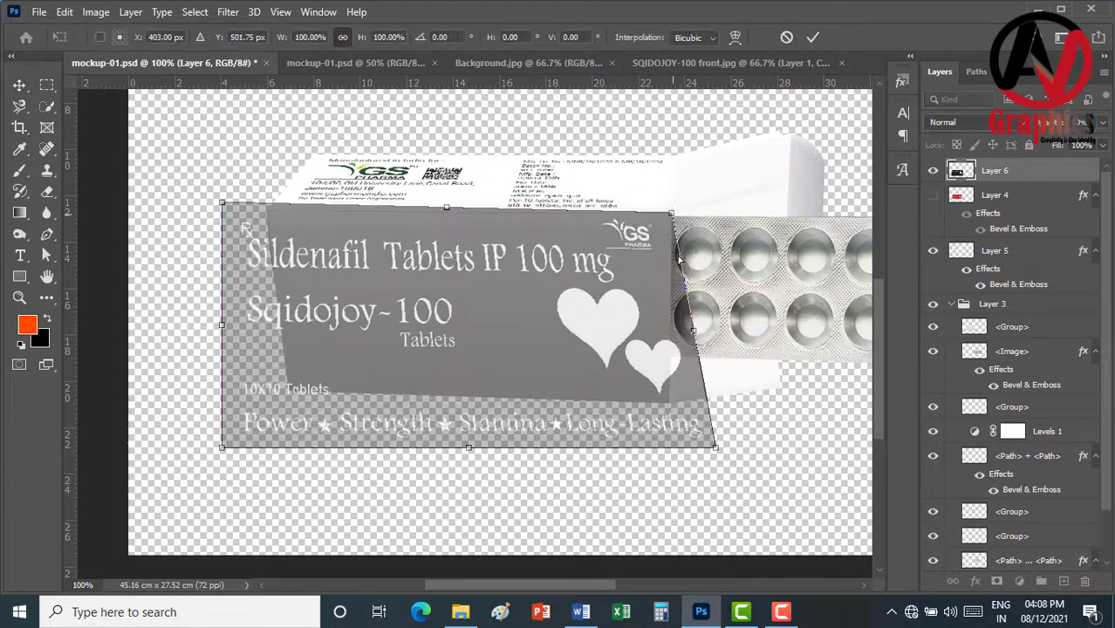
pyautogui.moveTo(714, 448); pyautogui.dragTo(669, 402)
pyautogui.moveTo(222, 204); pyautogui.dragTo(265, 212)
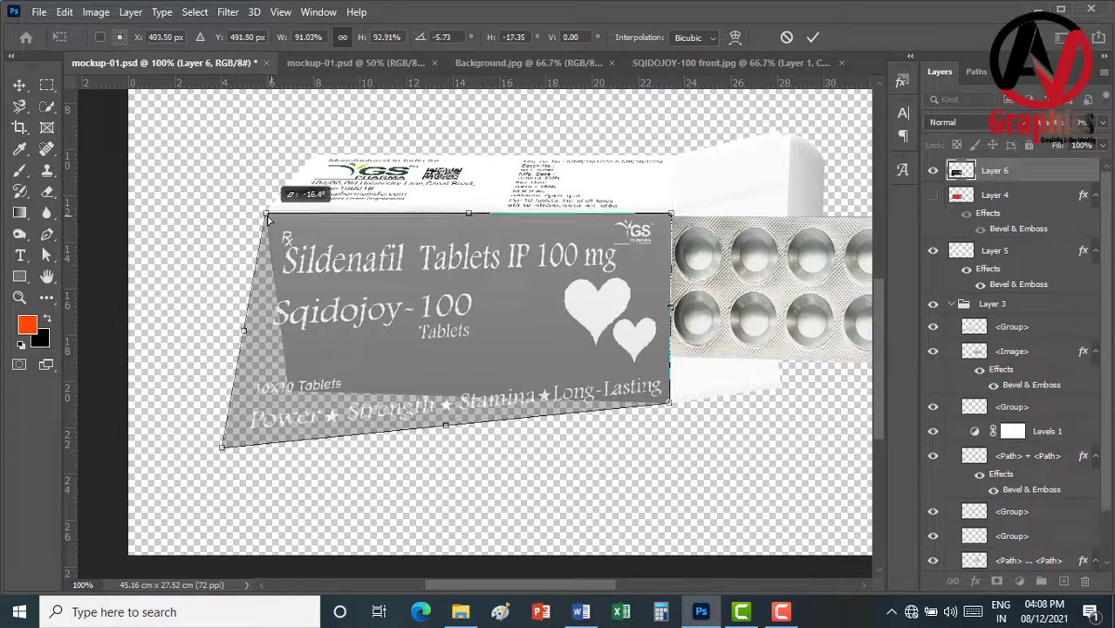
pyautogui.moveTo(222, 447); pyautogui.dragTo(289, 395)
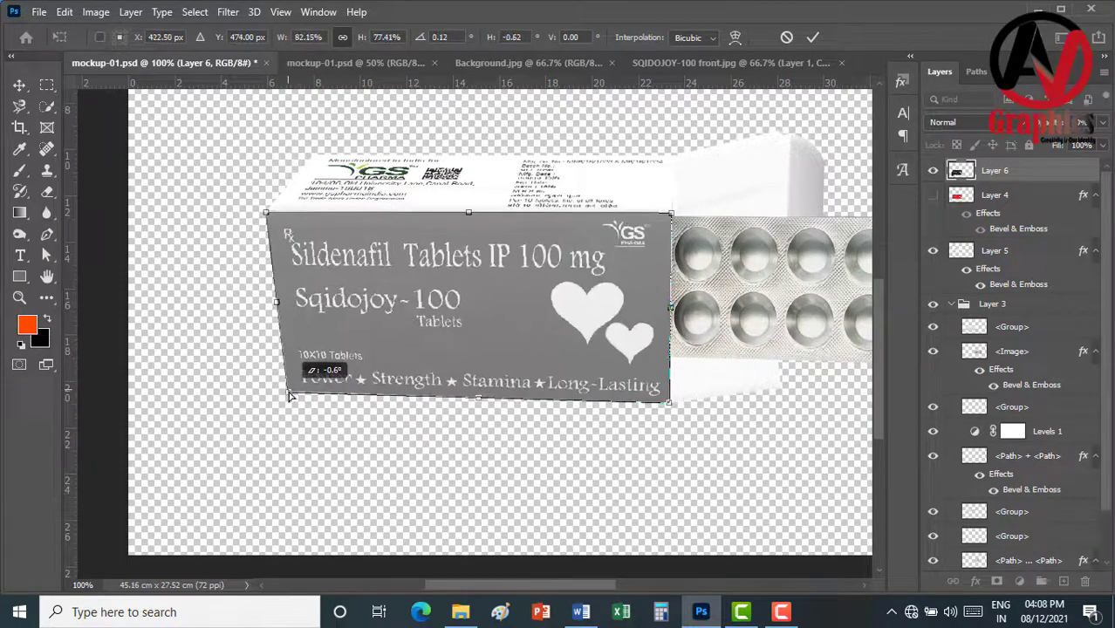
pyautogui.scroll(2, 291, 395)
pyautogui.scroll(2, 384, 356)
pyautogui.scroll(2, 350, 463)
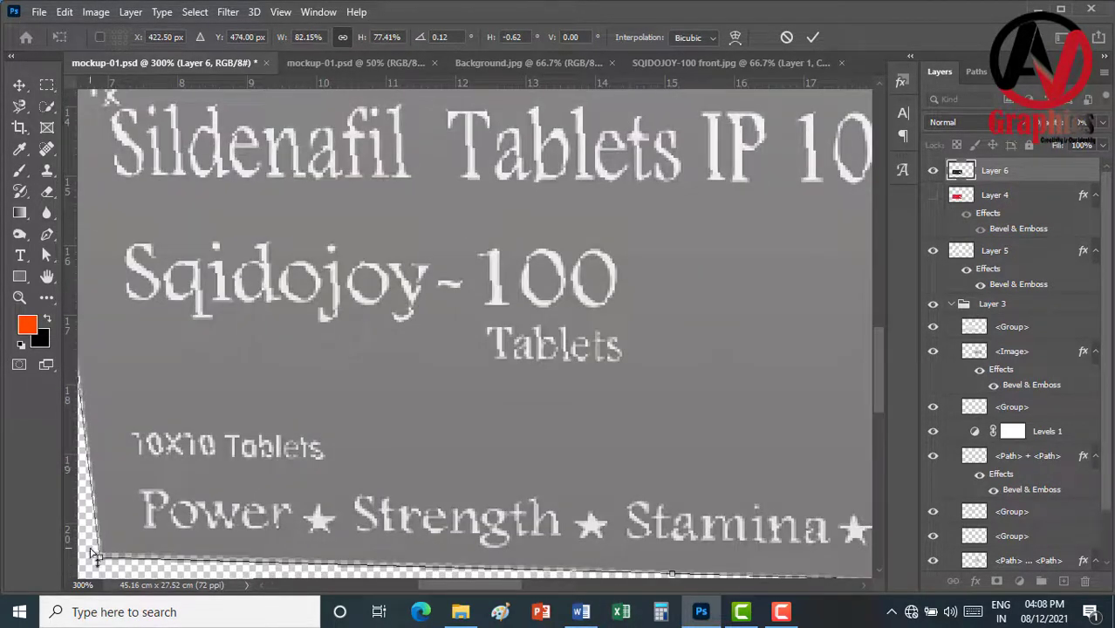
pyautogui.moveTo(95, 555); pyautogui.dragTo(137, 528)
pyautogui.scroll(3, 243, 378)
pyautogui.hscroll(-2, 243, 377)
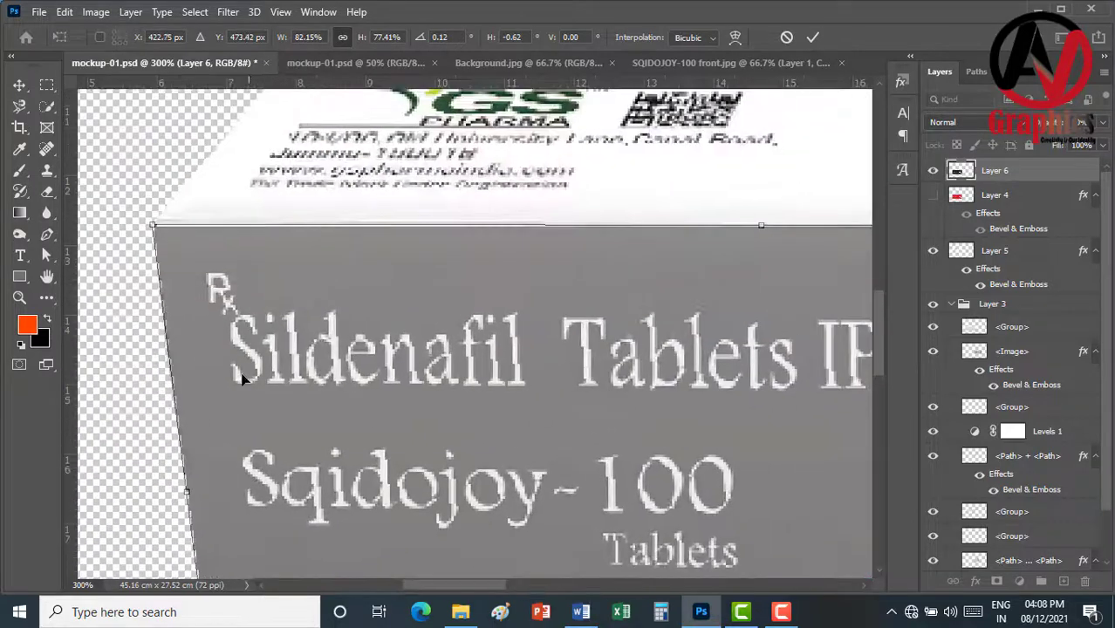
pyautogui.hscroll(5, 637, 277)
pyautogui.hscroll(1, 638, 297)
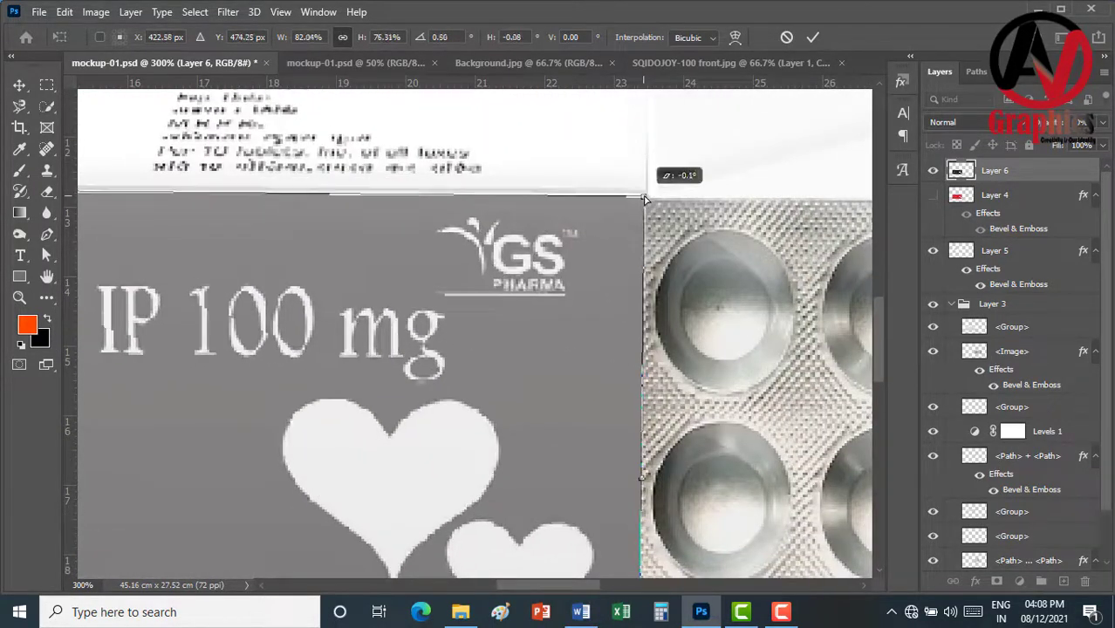
pyautogui.scroll(-5, 638, 318)
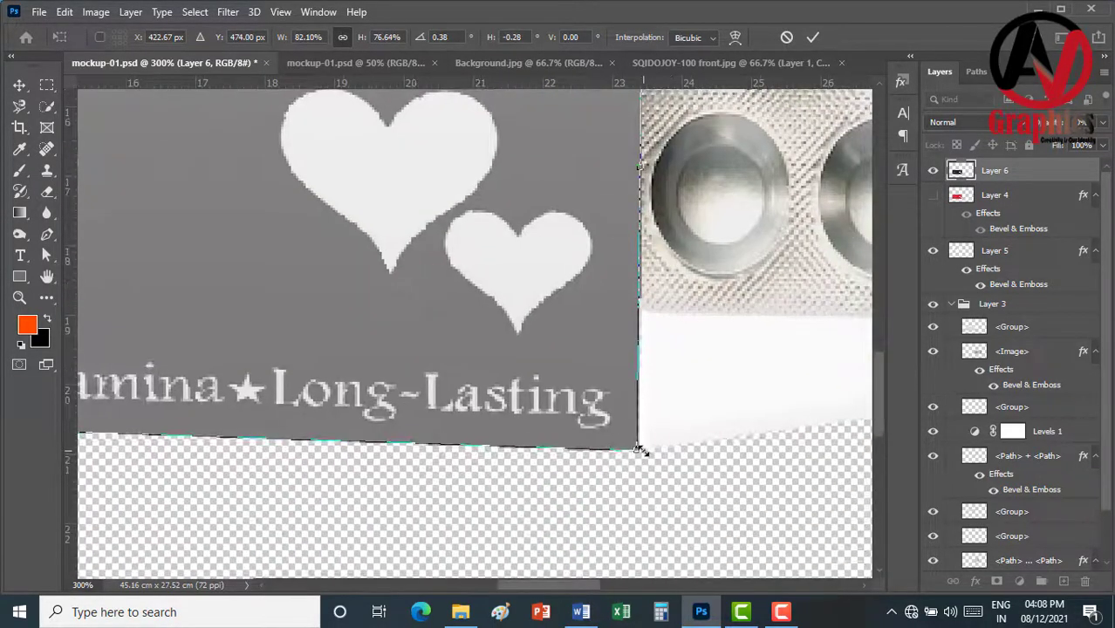
pyautogui.moveTo(637, 452); pyautogui.dragTo(638, 452)
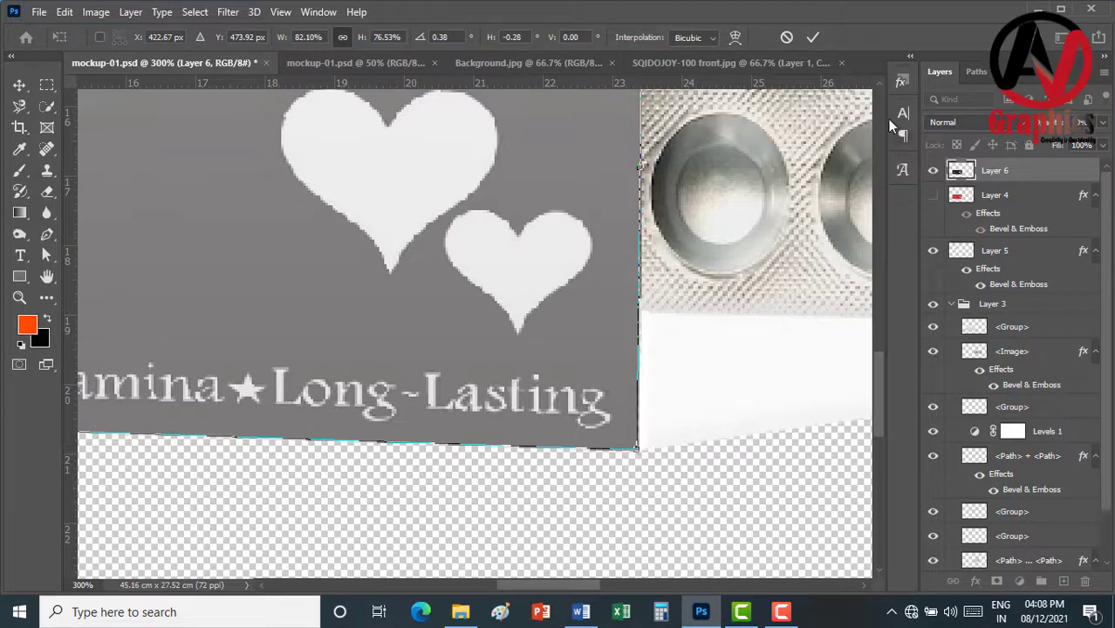
pyautogui.click(822, 42)
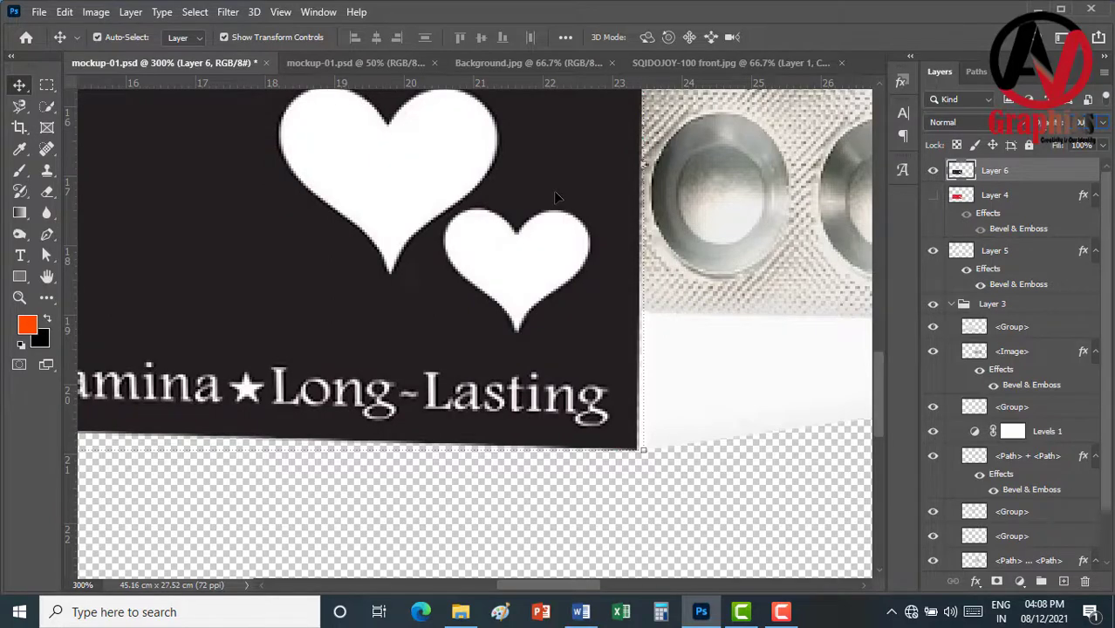
pyautogui.write('200')
# Delete the Rectangle 1 copy layer and move the white back-box piece aside
pyautogui.hotkey('ctrl', '0')
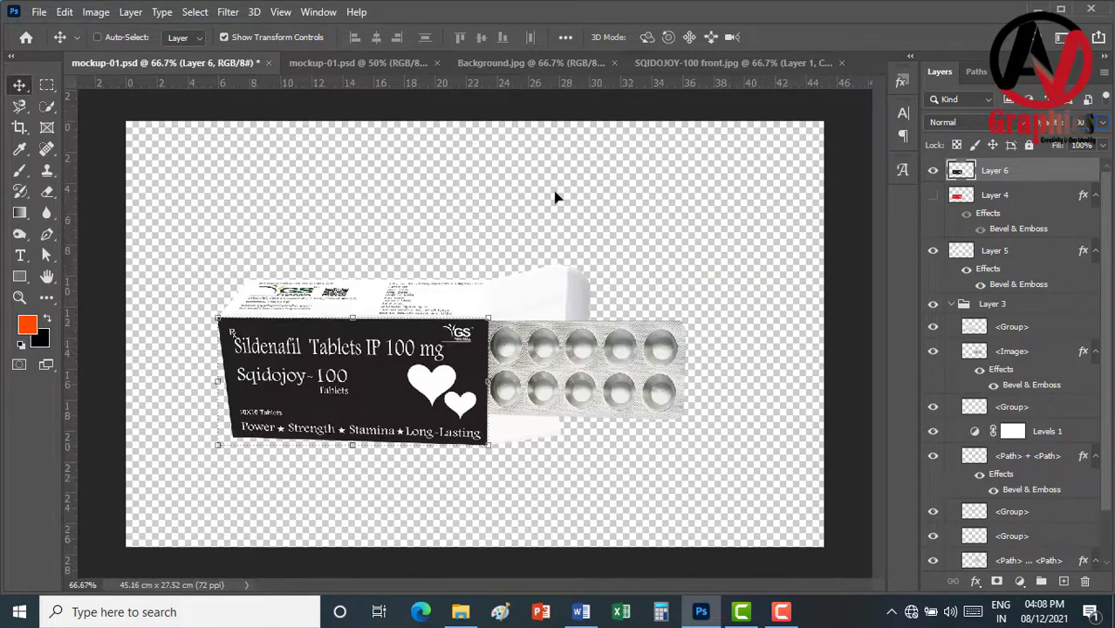
pyautogui.press('ctrl')
pyautogui.click(611, 438)
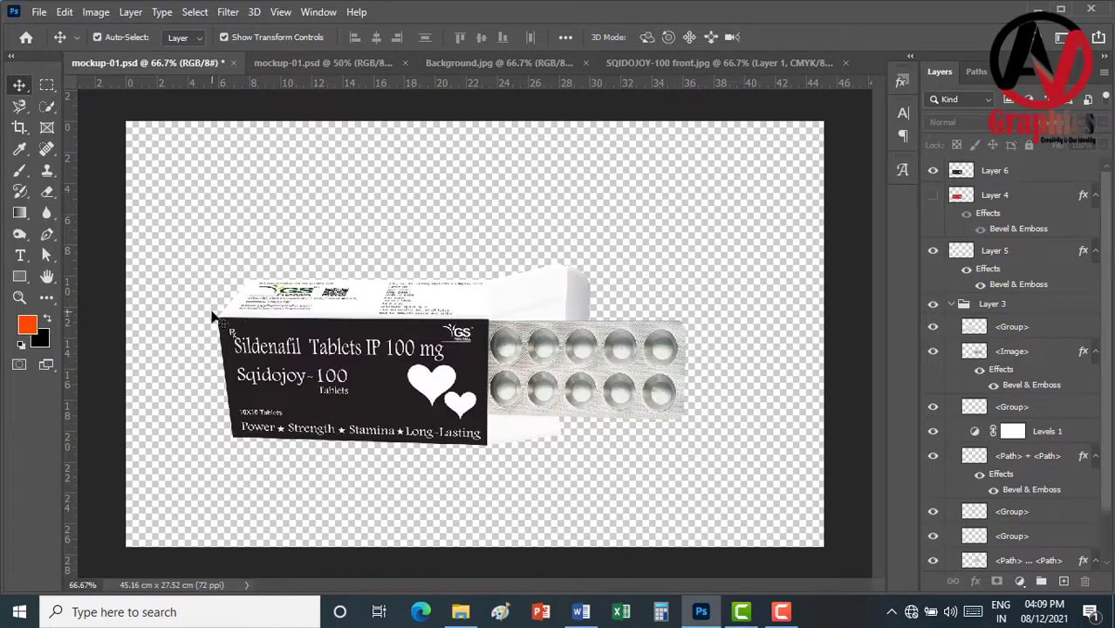
pyautogui.hotkey('ctrl', '+')
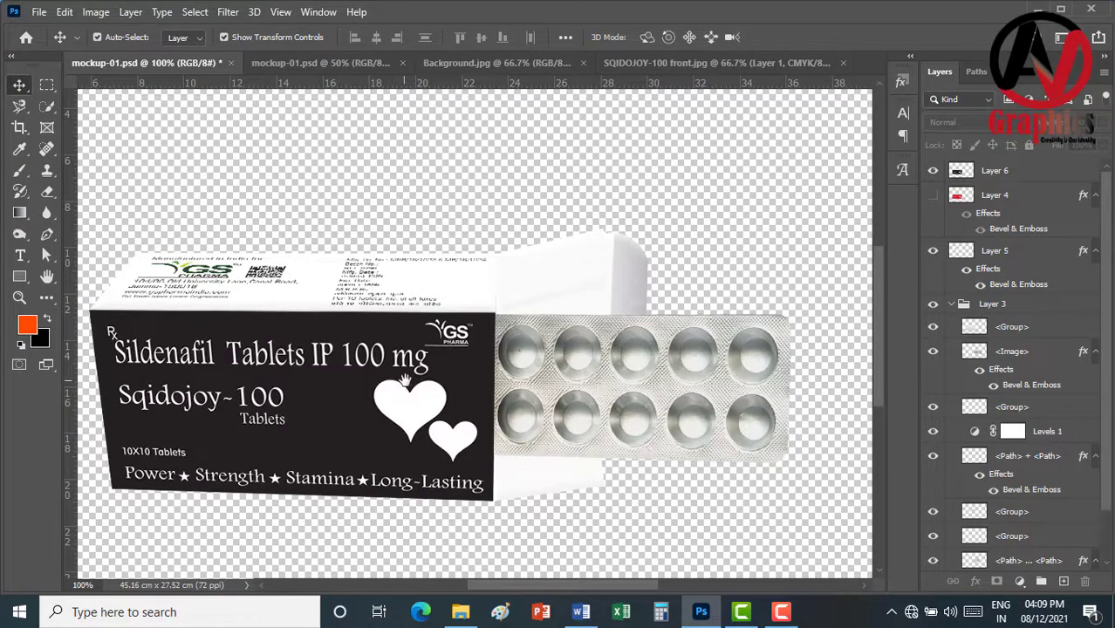
pyautogui.moveTo(403, 381); pyautogui.dragTo(482, 312)
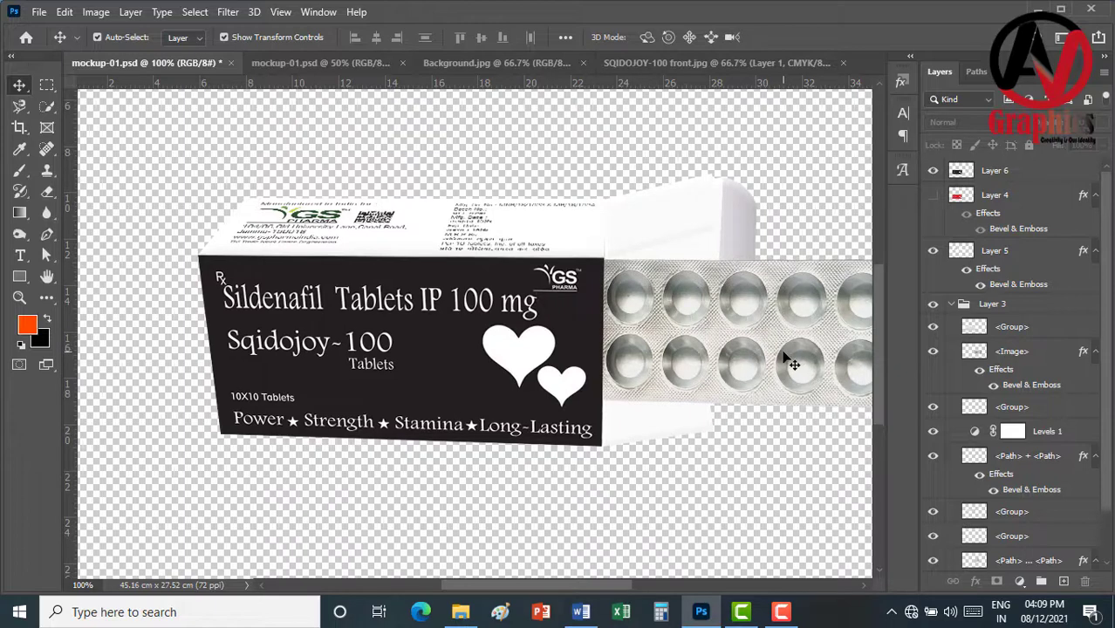
pyautogui.scroll(-2, 929, 489)
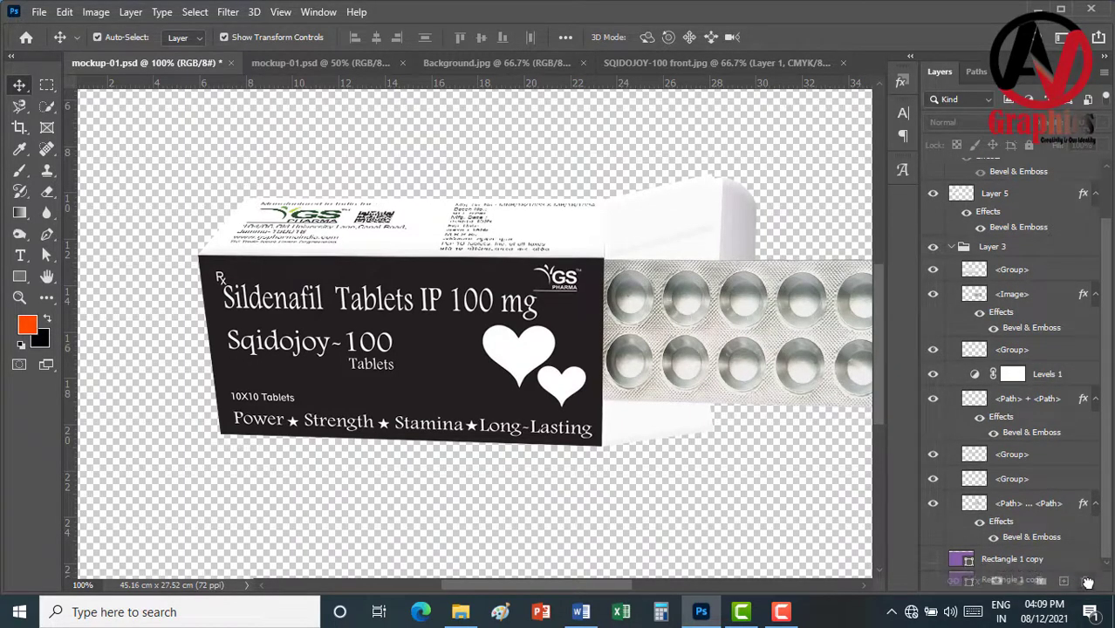
pyautogui.moveTo(1040, 567); pyautogui.dragTo(1084, 581)
pyautogui.press('ctrl')
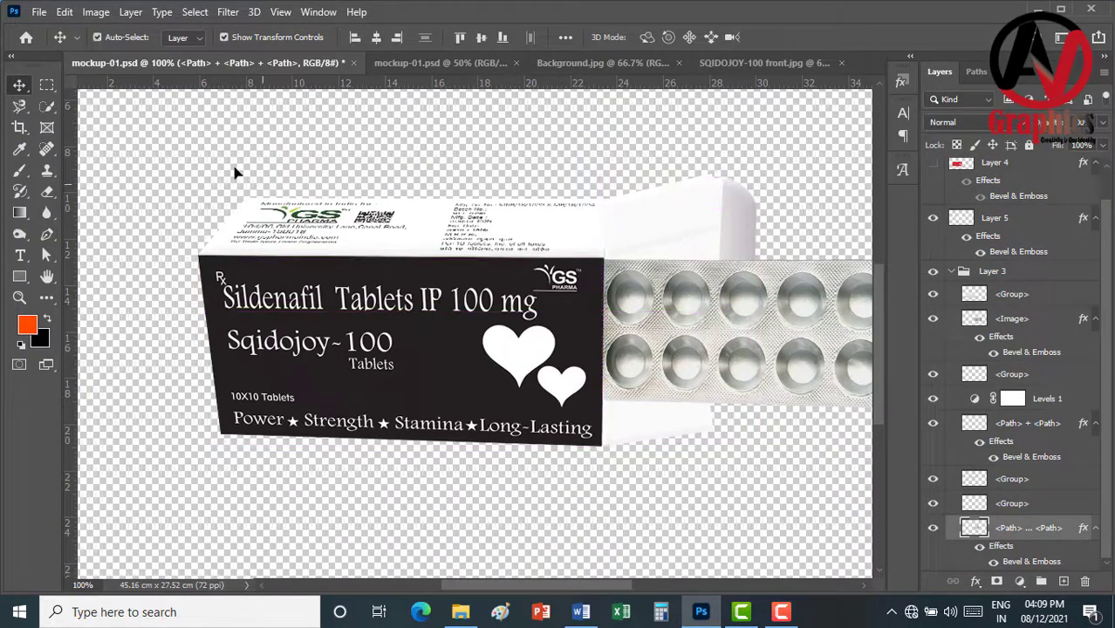
pyautogui.moveTo(246, 225)
pyautogui.mouseDown()
pyautogui.moveTo(808, 488)
pyautogui.moveTo(781, 478)
pyautogui.mouseUp()
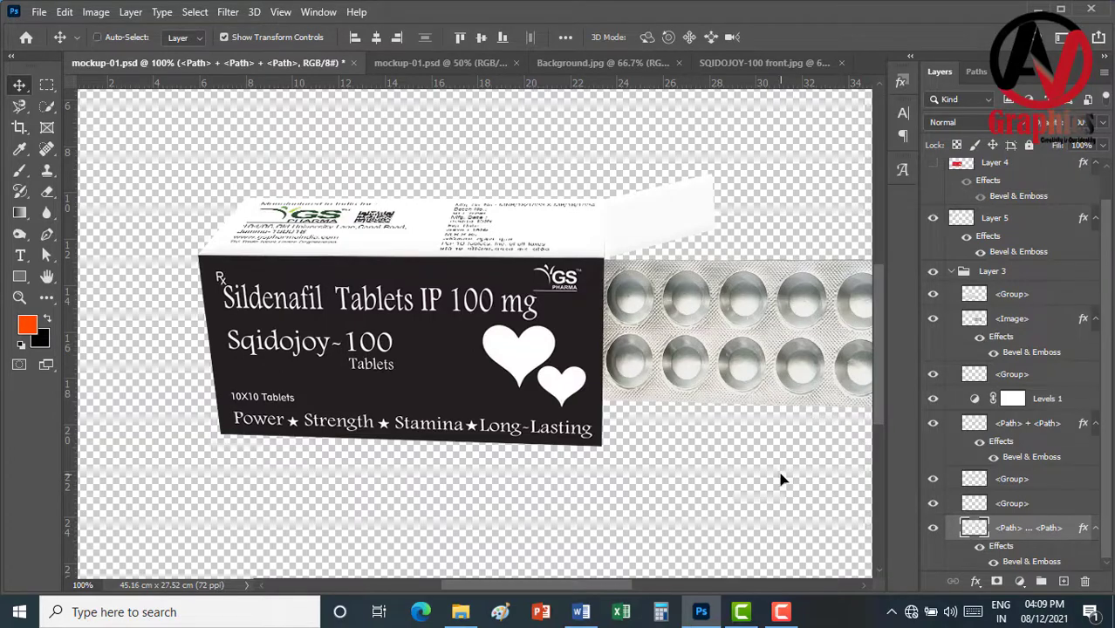
pyautogui.moveTo(663, 381); pyautogui.dragTo(578, 404)
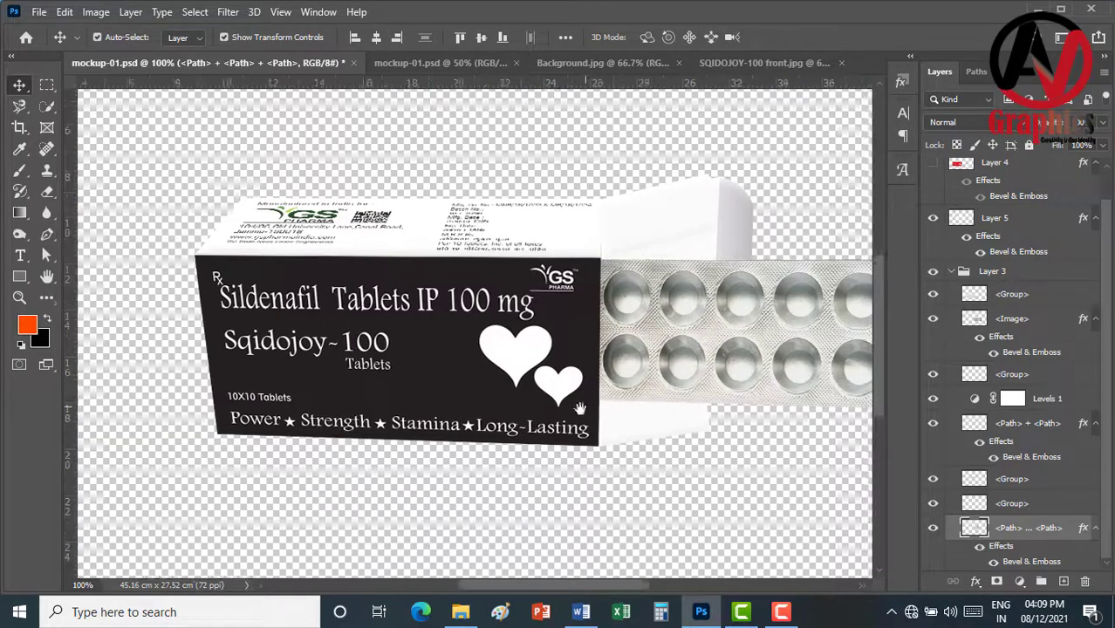
# Group all box and blister layers plus Levels 1 into Group 1
pyautogui.hotkey('ctrl', '-')
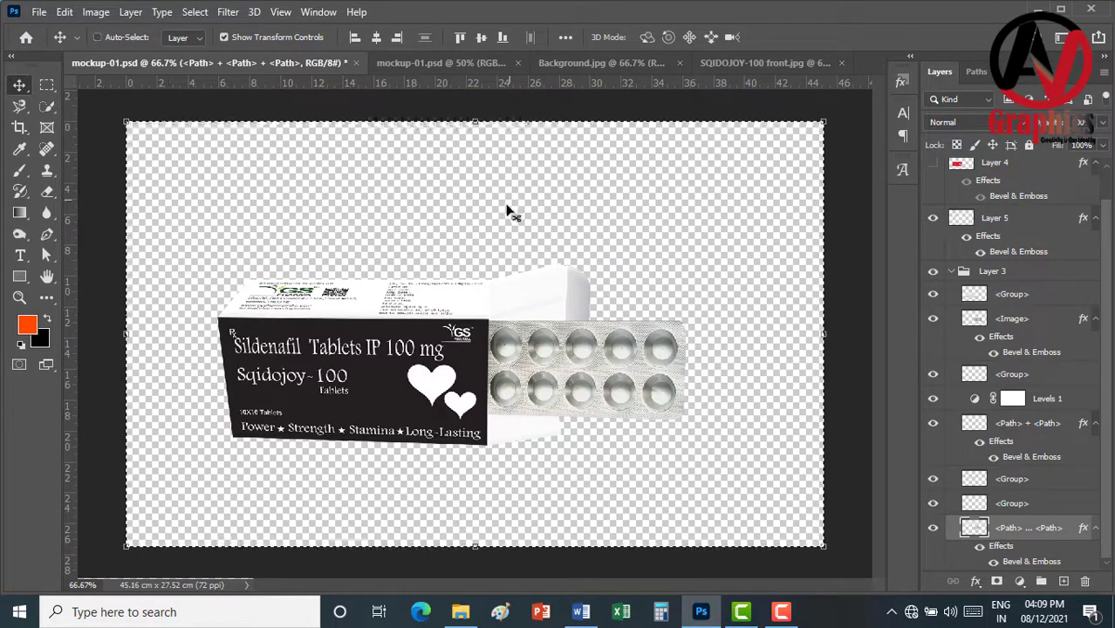
pyautogui.hotkey('ctrl', 'd')
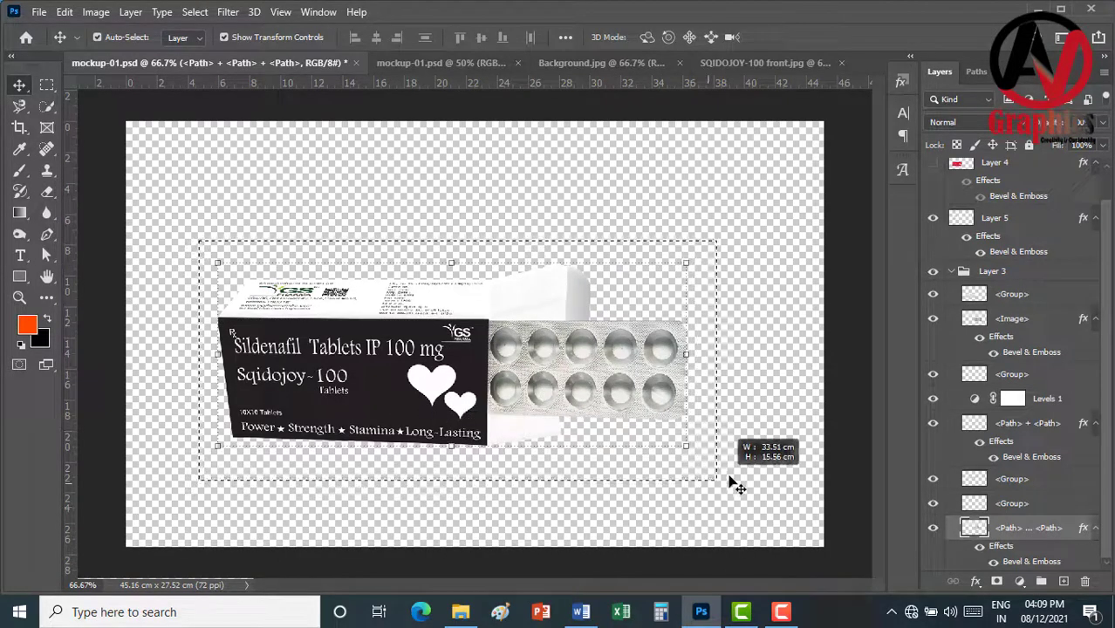
pyautogui.moveTo(200, 242); pyautogui.dragTo(732, 482)
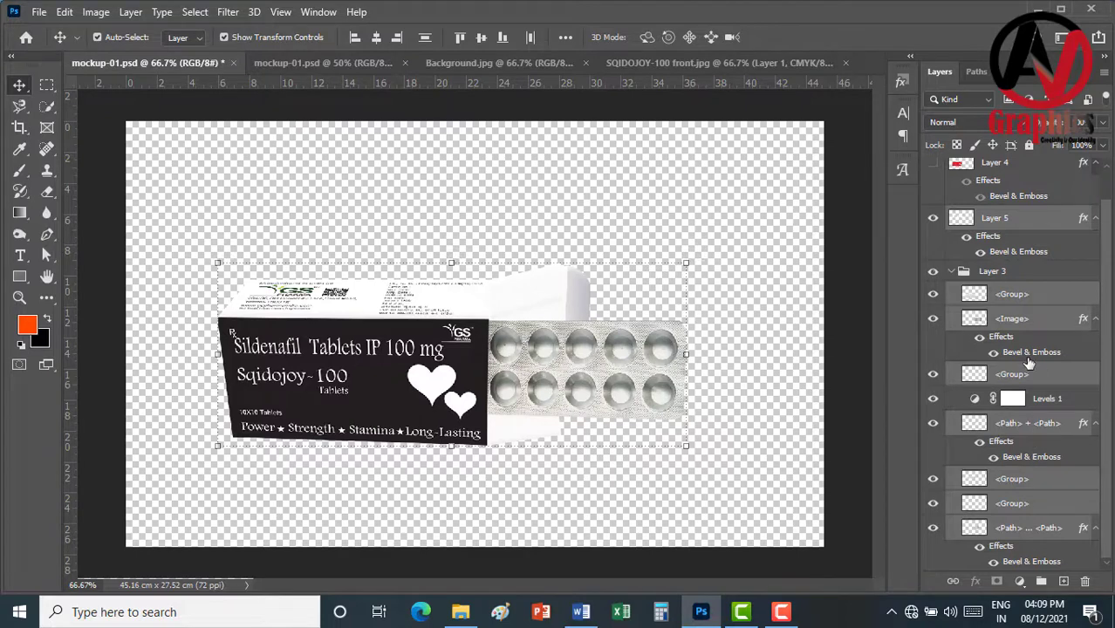
pyautogui.keyDown('ctrl'); pyautogui.click(1030, 401); pyautogui.keyUp('ctrl')
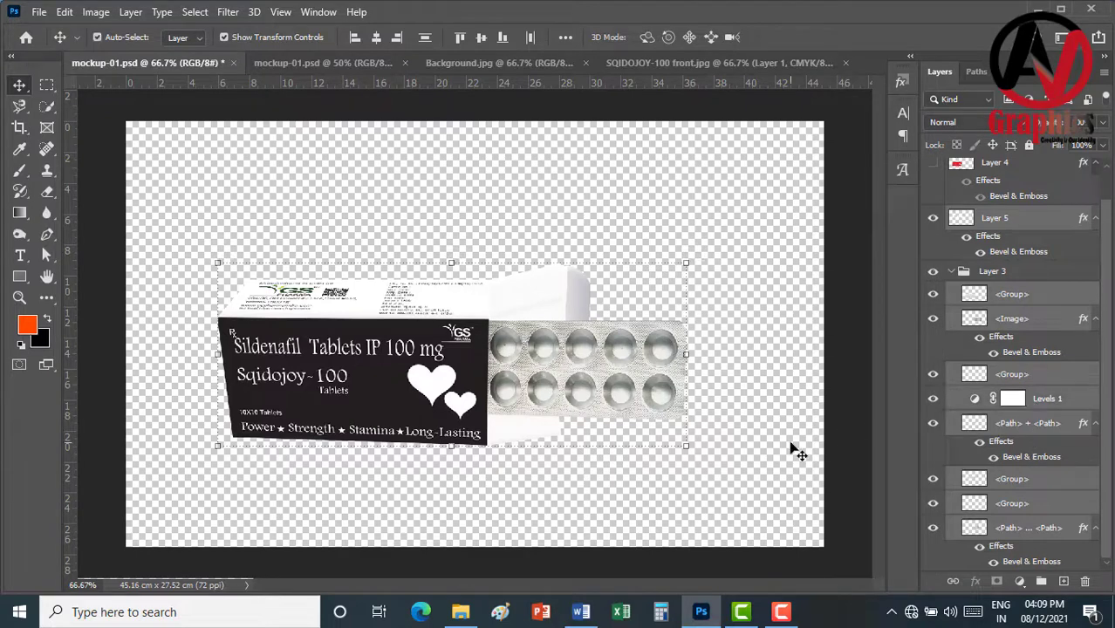
pyautogui.hotkey('ctrl', 'g')
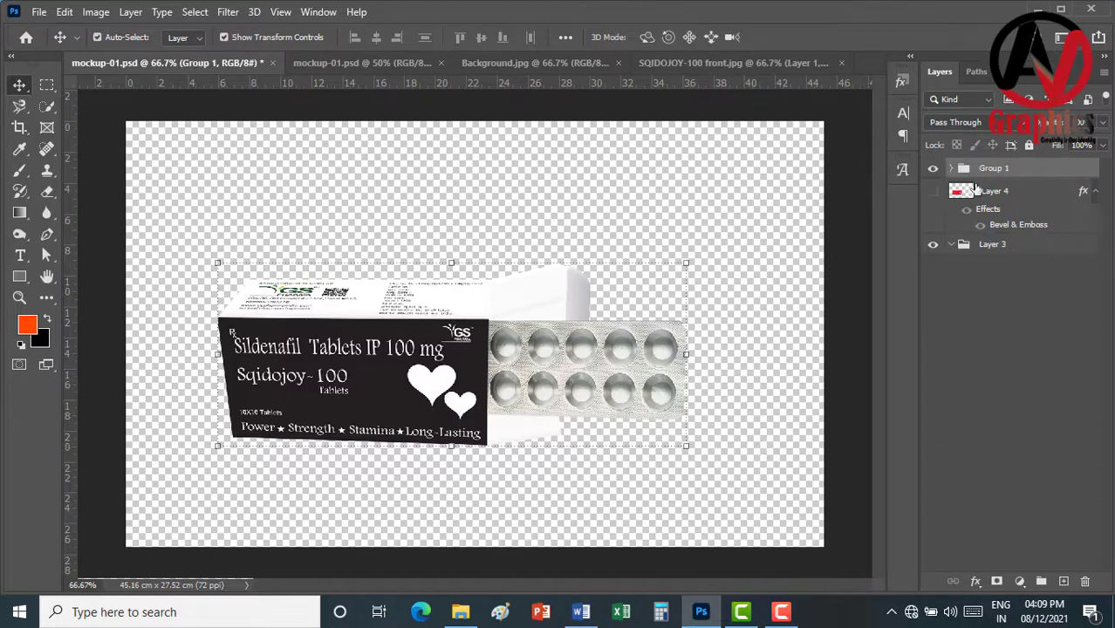
# Delete hidden Layer 4, merge Group 1, and drag the merged pack to Background.jpg
pyautogui.moveTo(1008, 197); pyautogui.dragTo(1085, 581)
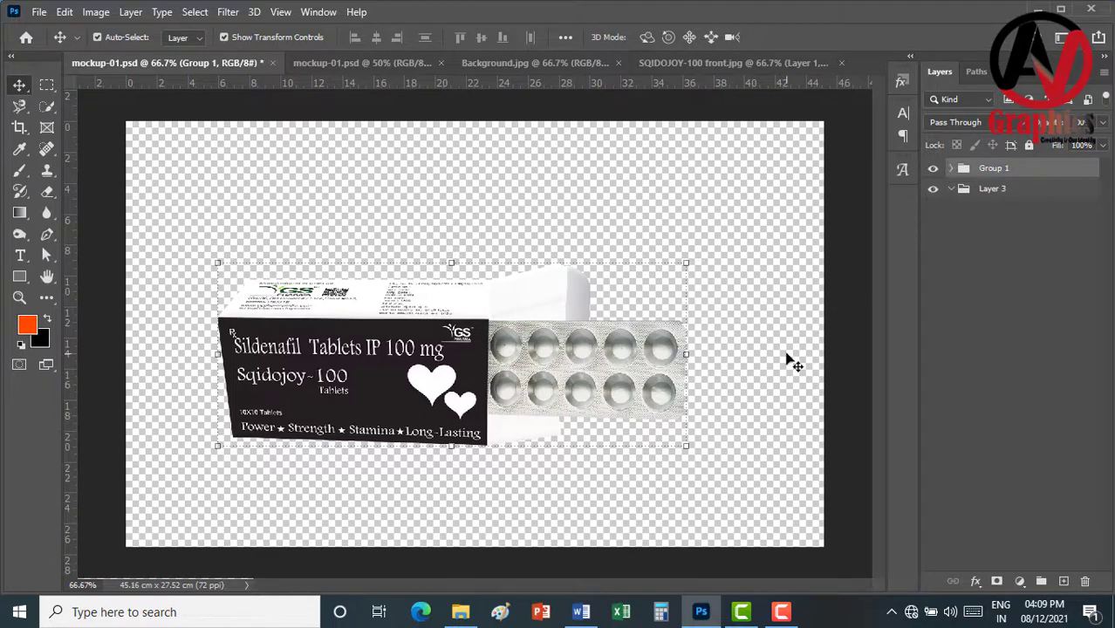
pyautogui.rightClick(988, 169)
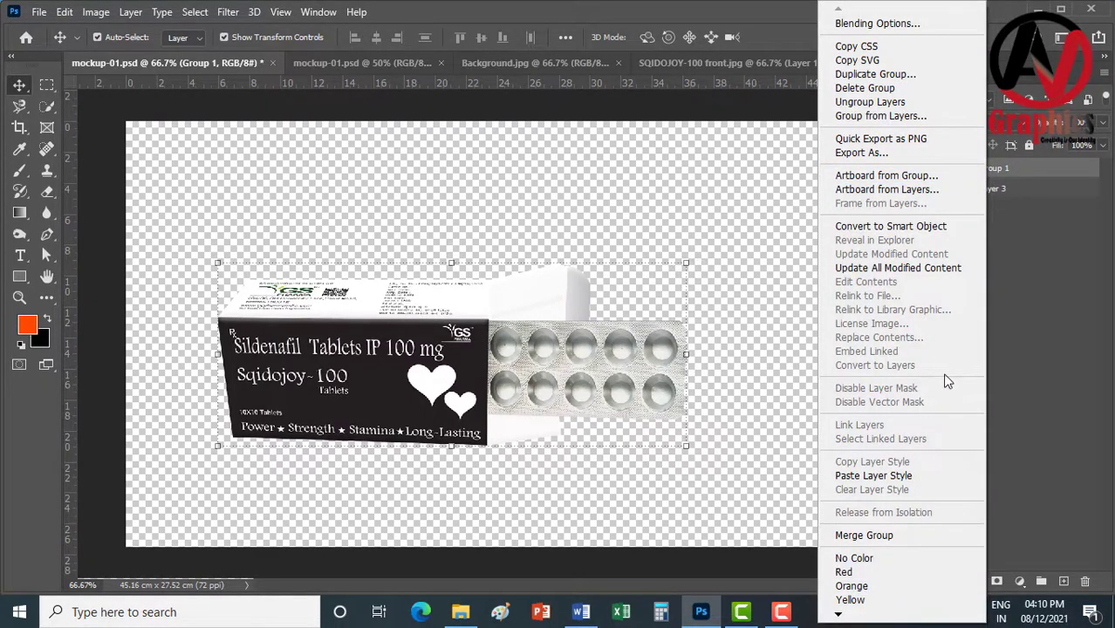
pyautogui.click(889, 534)
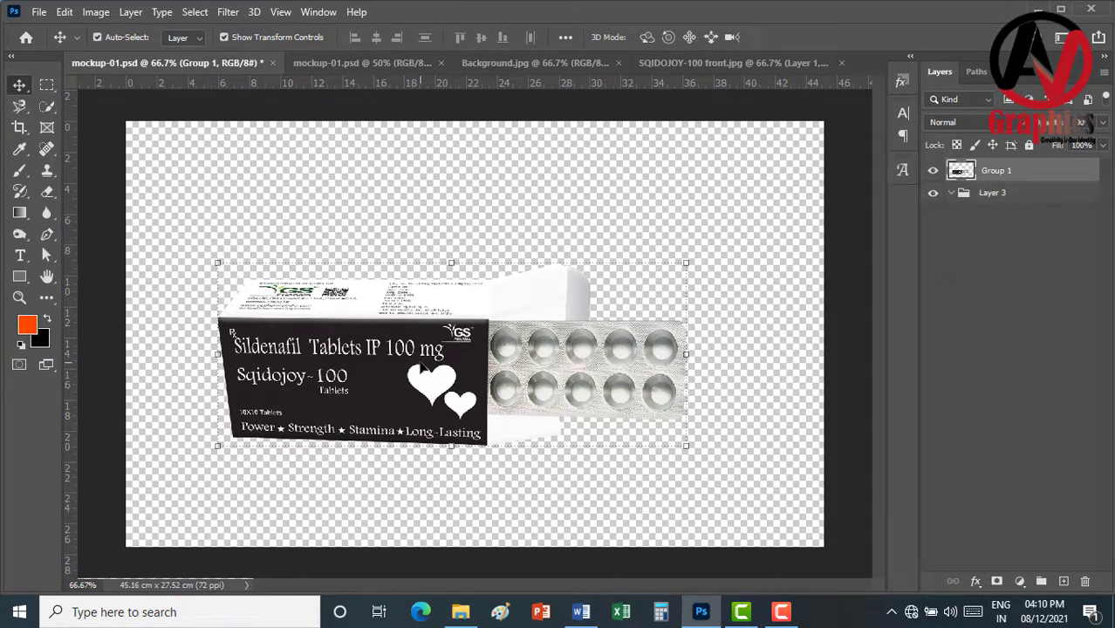
pyautogui.moveTo(422, 366); pyautogui.dragTo(504, 251)
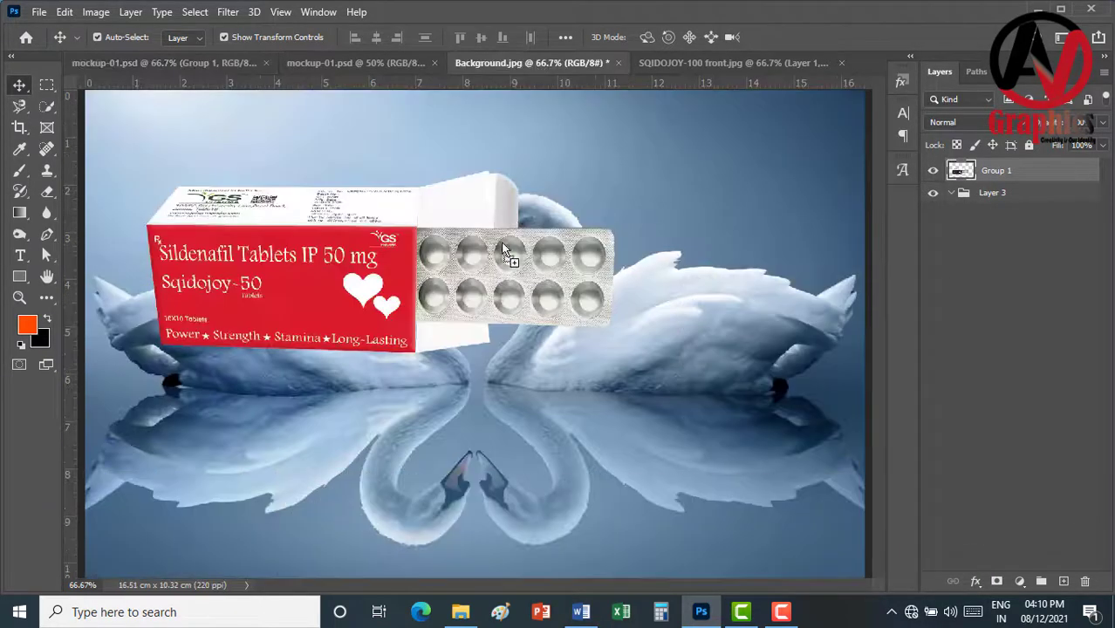
# Place the Sqidojoy-100 pack below the red box on the swan background
pyautogui.moveTo(504, 251)
pyautogui.mouseDown()
pyautogui.moveTo(270, 467)
pyautogui.moveTo(368, 459)
pyautogui.mouseUp()
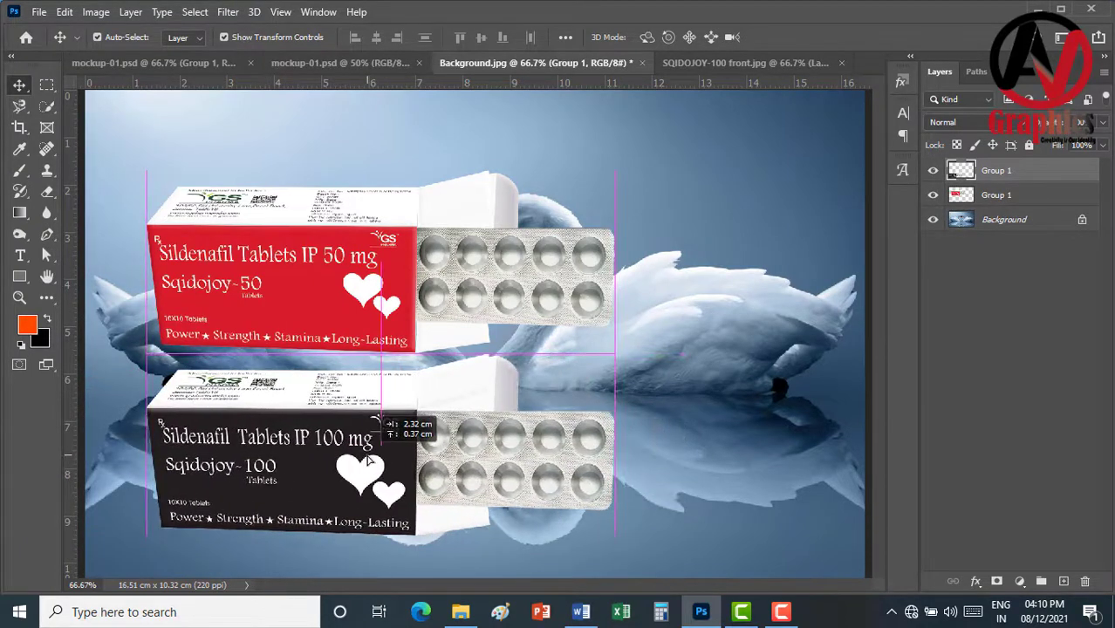
pyautogui.click(679, 252)
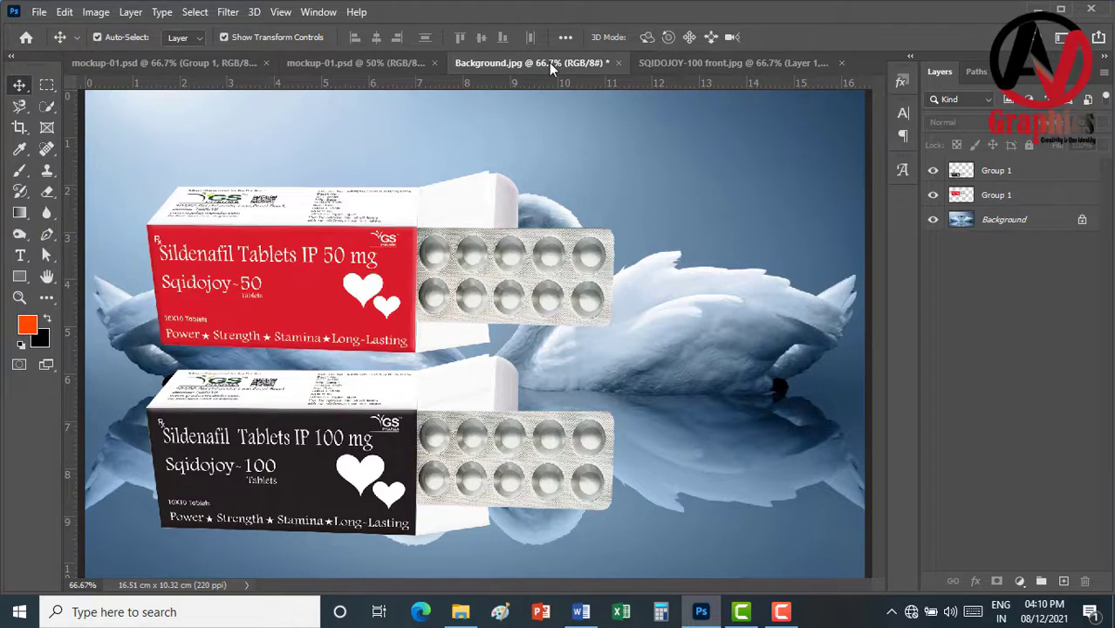
pyautogui.click(381, 61)
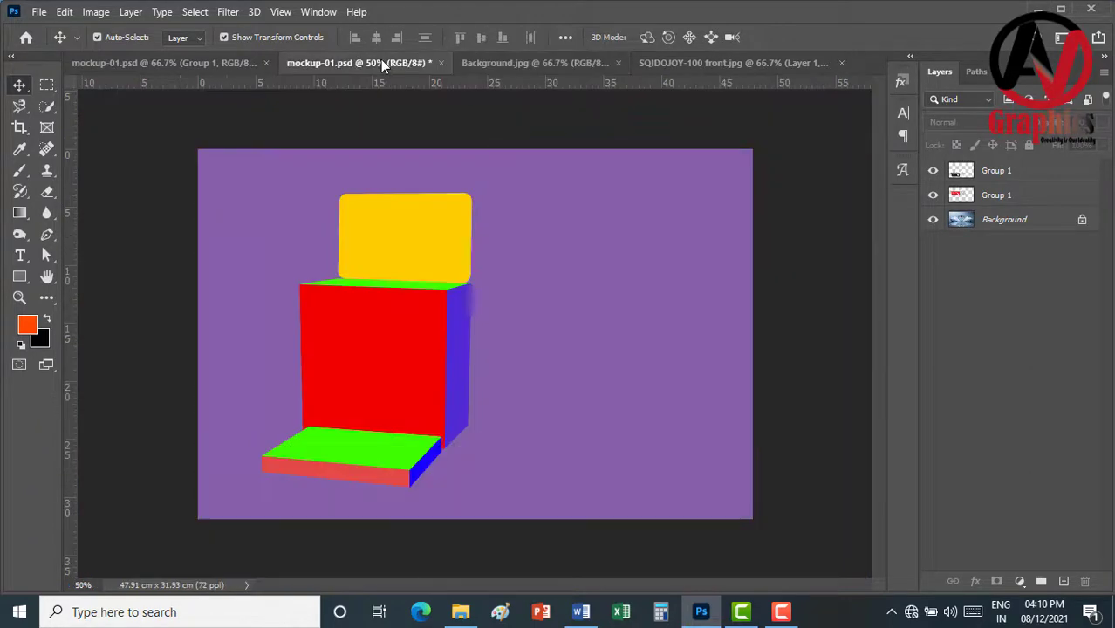
# Close the mockup copy and SQIDOJOY-100 front documents without saving
pyautogui.click(202, 60)
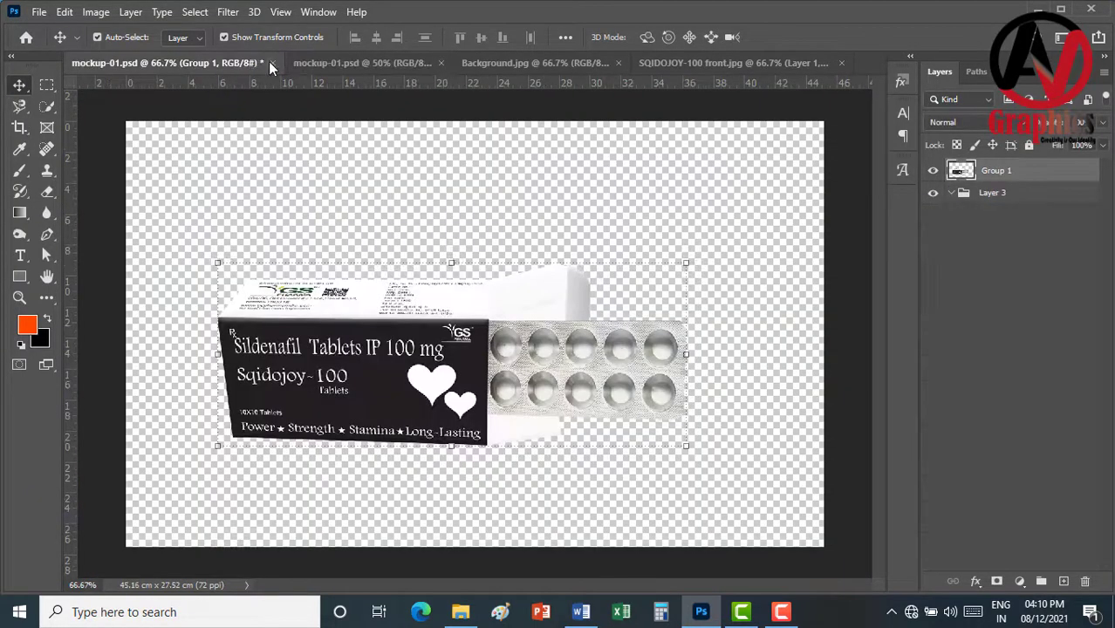
pyautogui.click(272, 63)
pyautogui.click(562, 235)
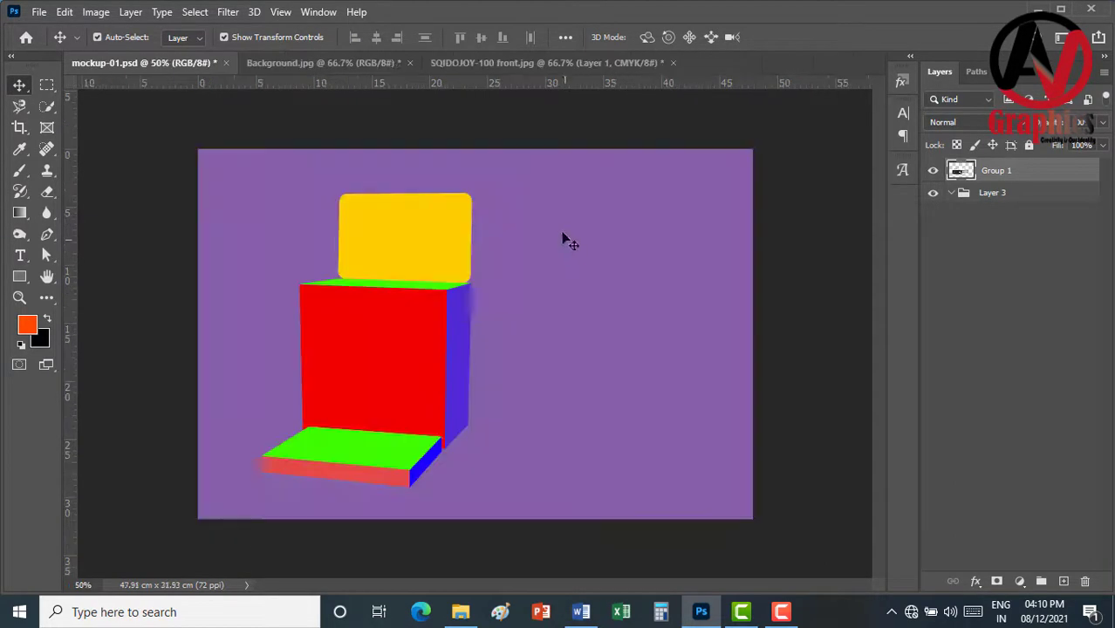
pyautogui.click(589, 61)
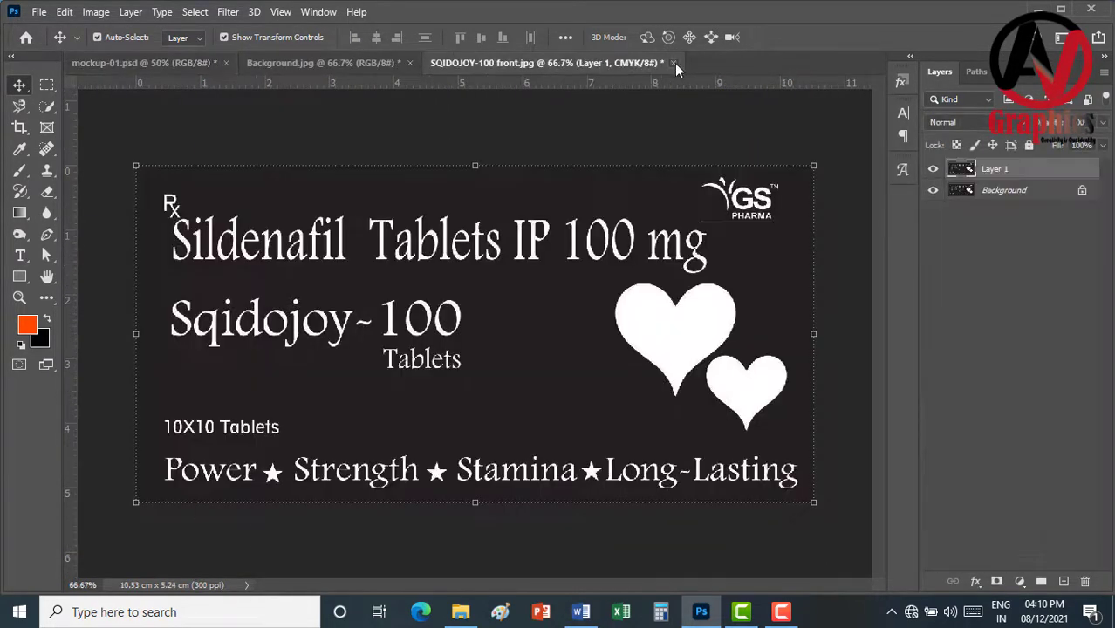
pyautogui.click(674, 63)
pyautogui.click(553, 239)
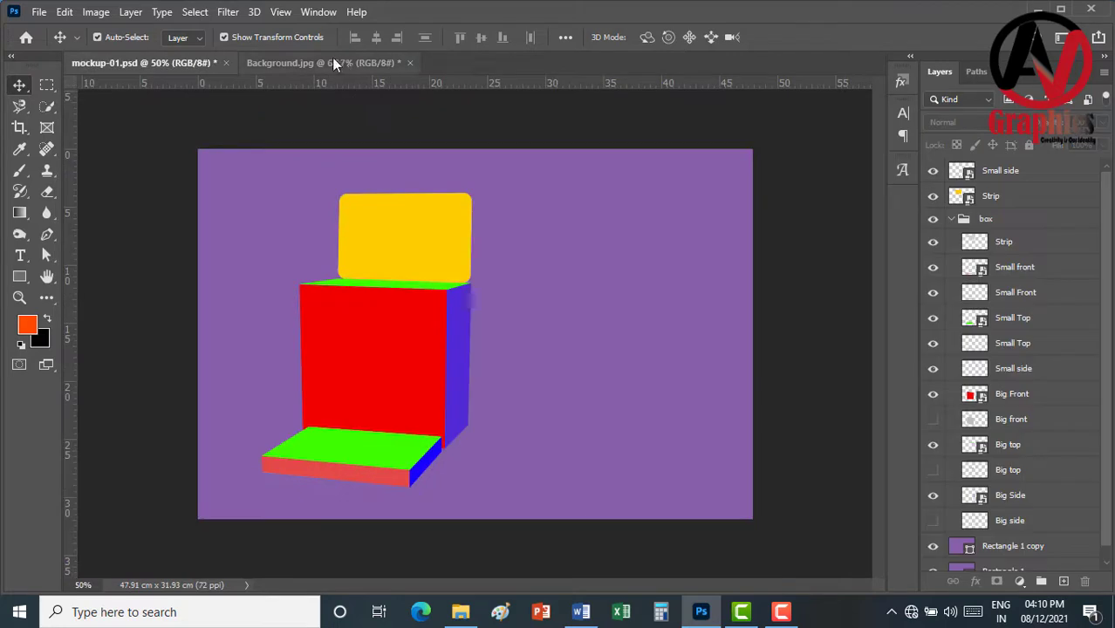
pyautogui.click(375, 366)
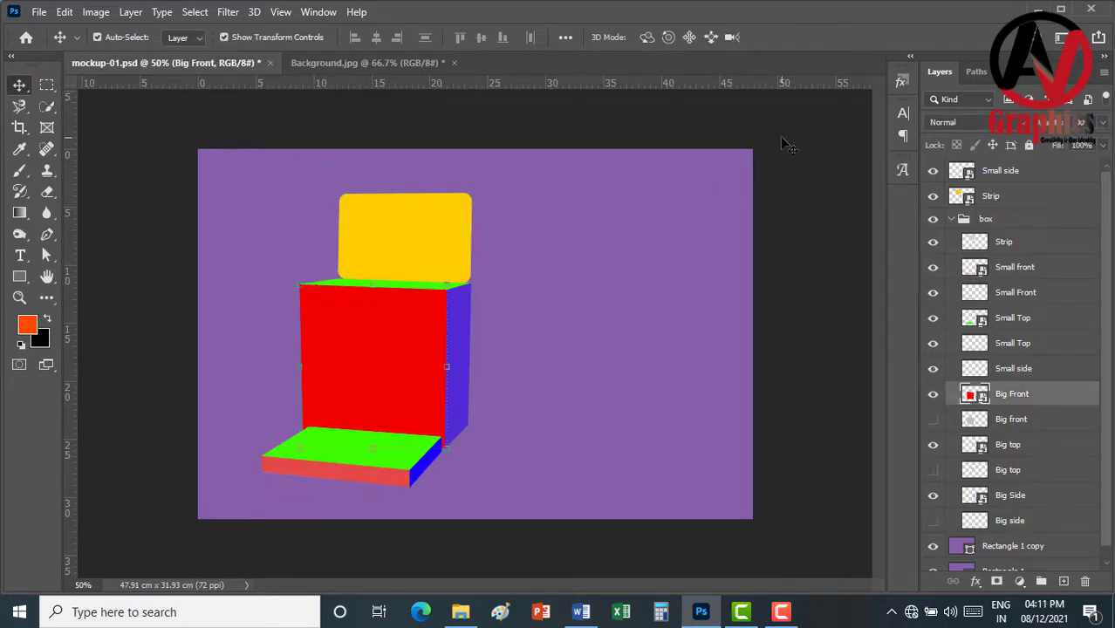
pyautogui.click(780, 138)
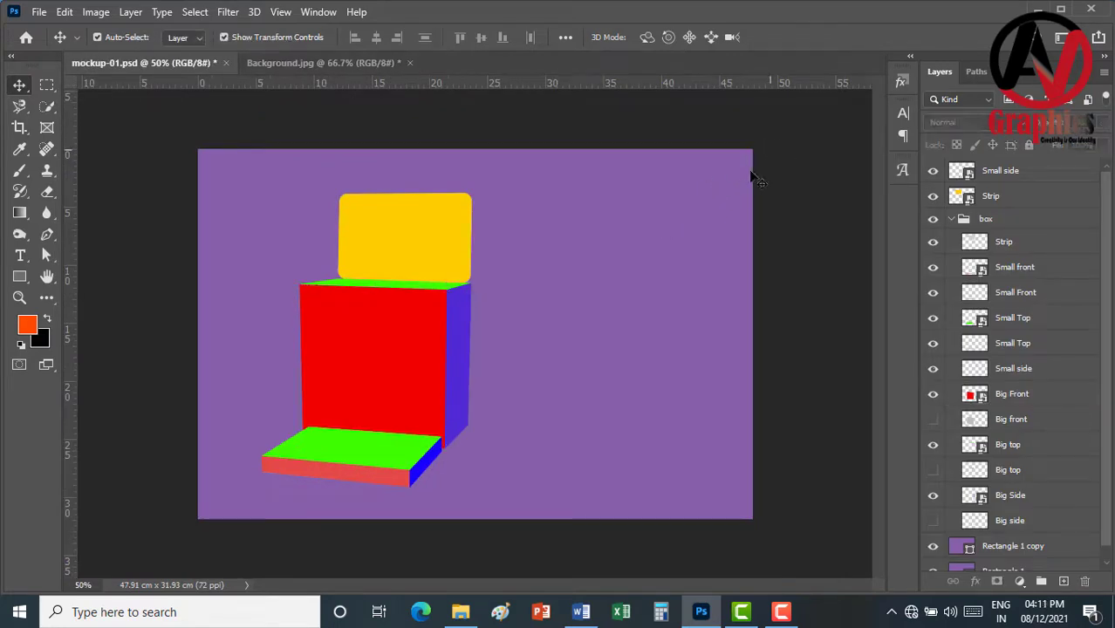
# Open Vigour-Night 100 big front and big top images together from the 26.vigour folder
pyautogui.click(39, 13)
pyautogui.click(54, 44)
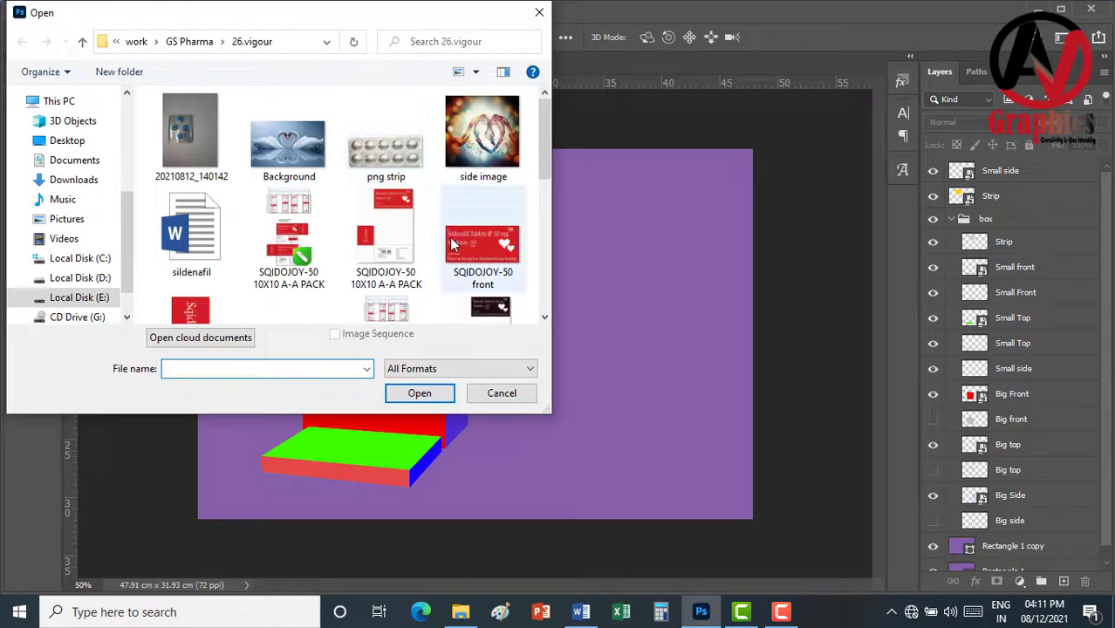
pyautogui.scroll(-3, 440, 222)
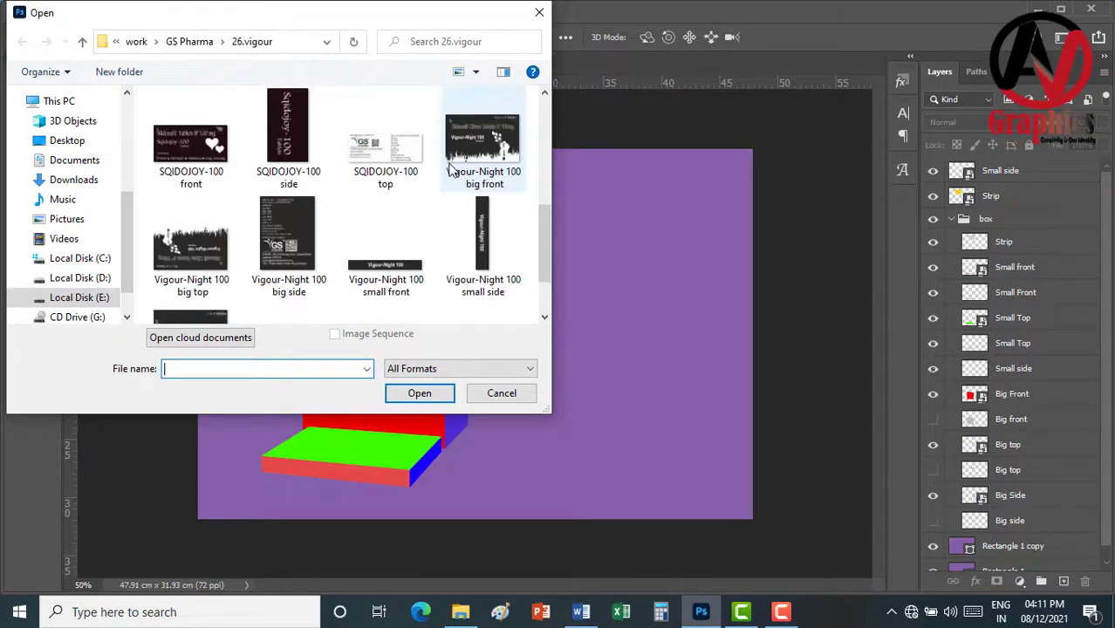
pyautogui.click(476, 159)
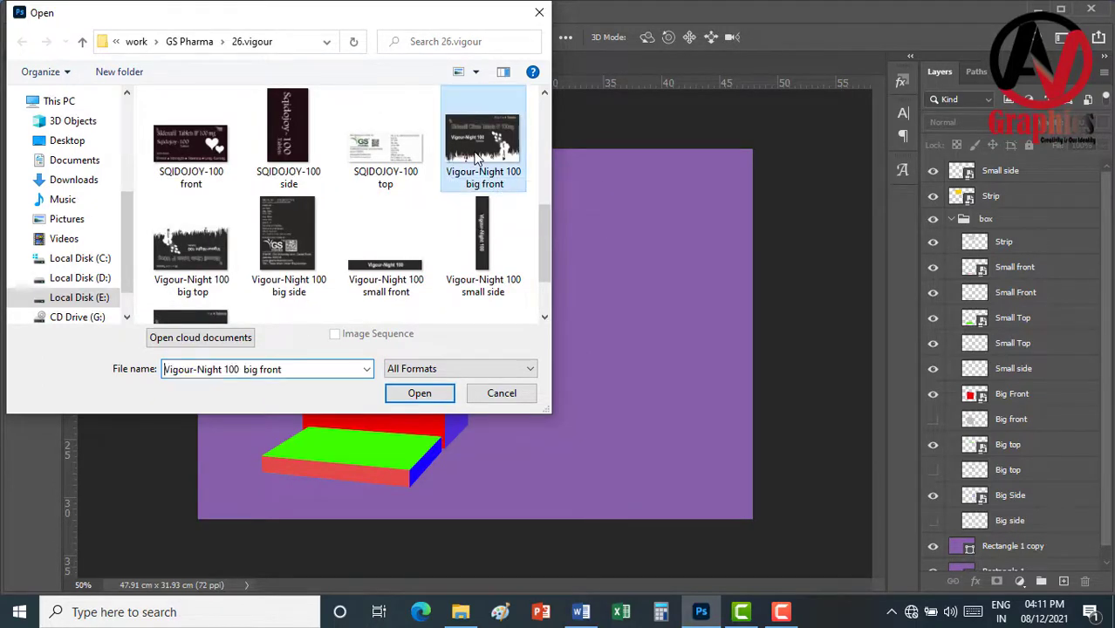
pyautogui.keyDown('ctrl'); pyautogui.click(223, 238); pyautogui.keyUp('ctrl')
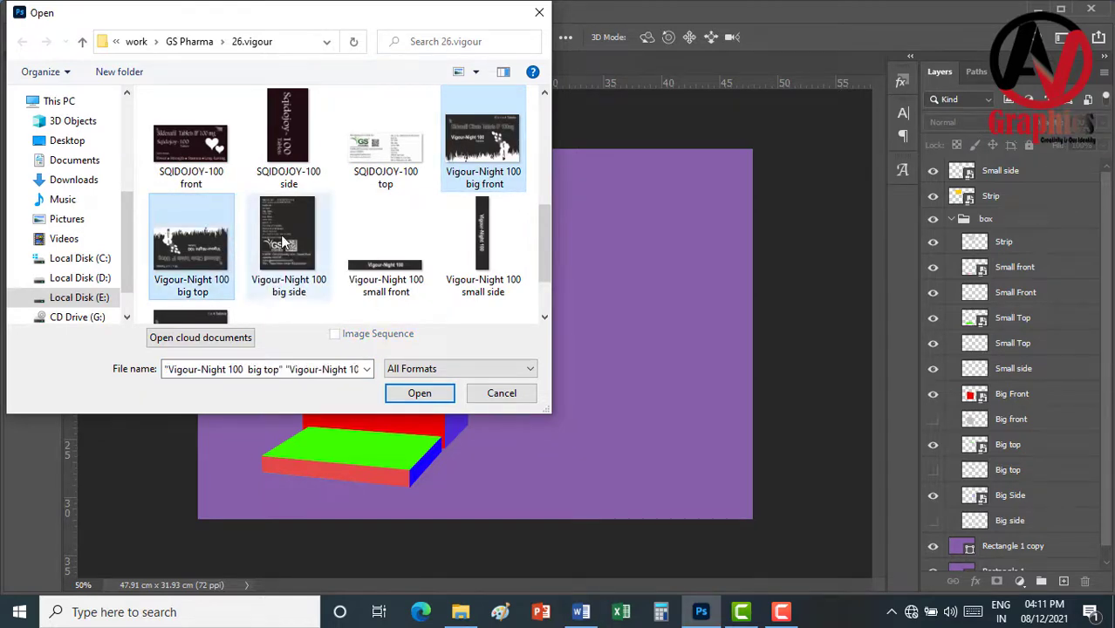
pyautogui.click(416, 394)
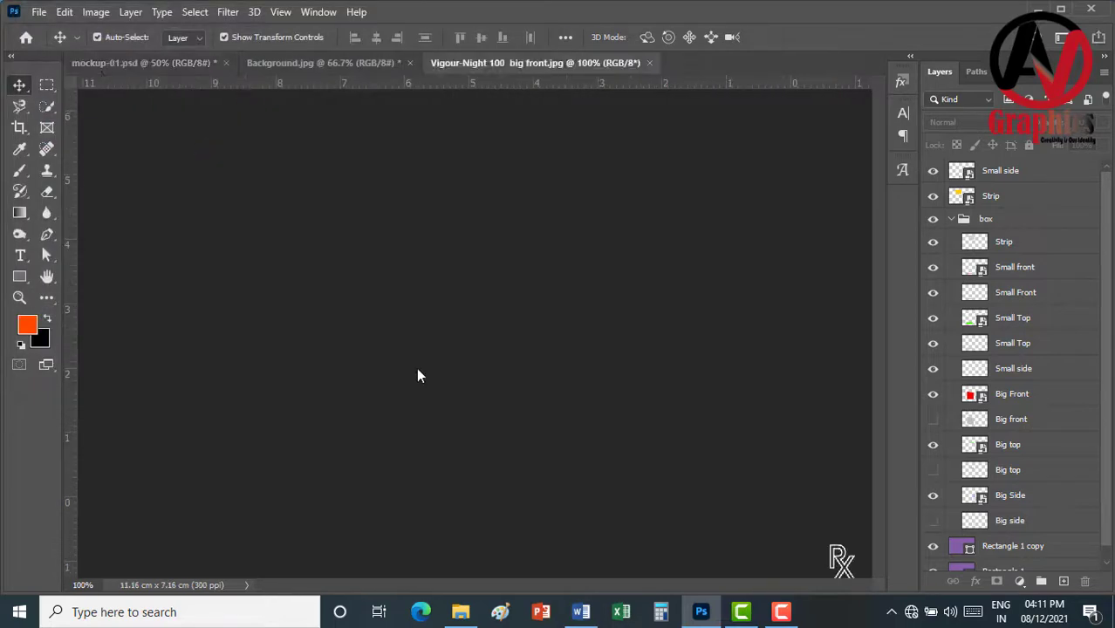
# Open the Big Front smart object and drag the Vigour-Night 100 front label into it
pyautogui.hotkey('ctrl', 'Tab')
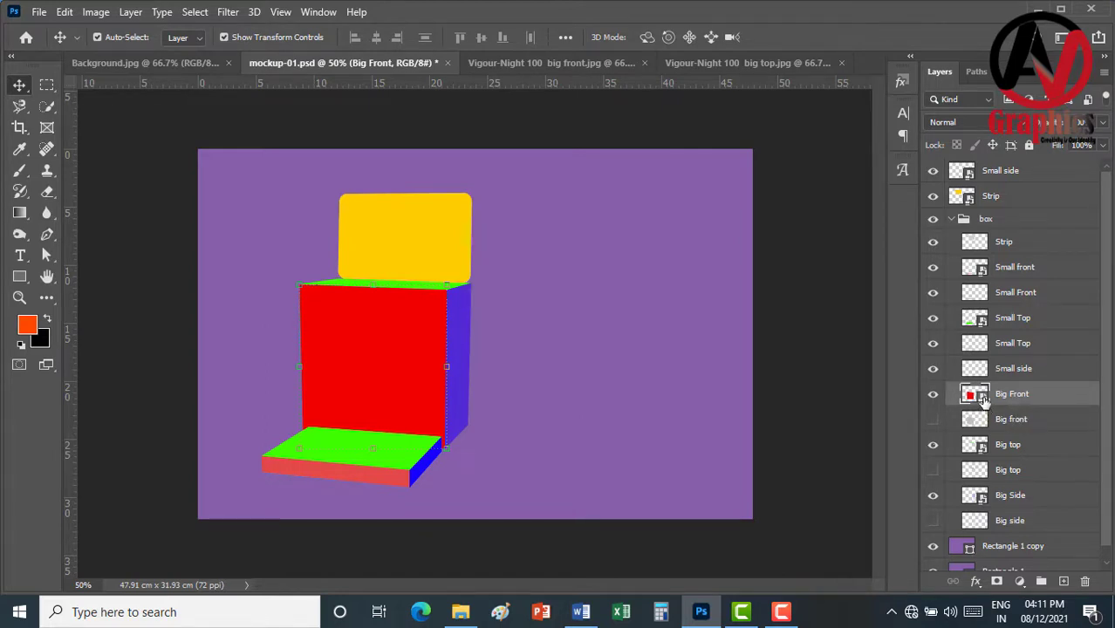
pyautogui.doubleClick(982, 397)
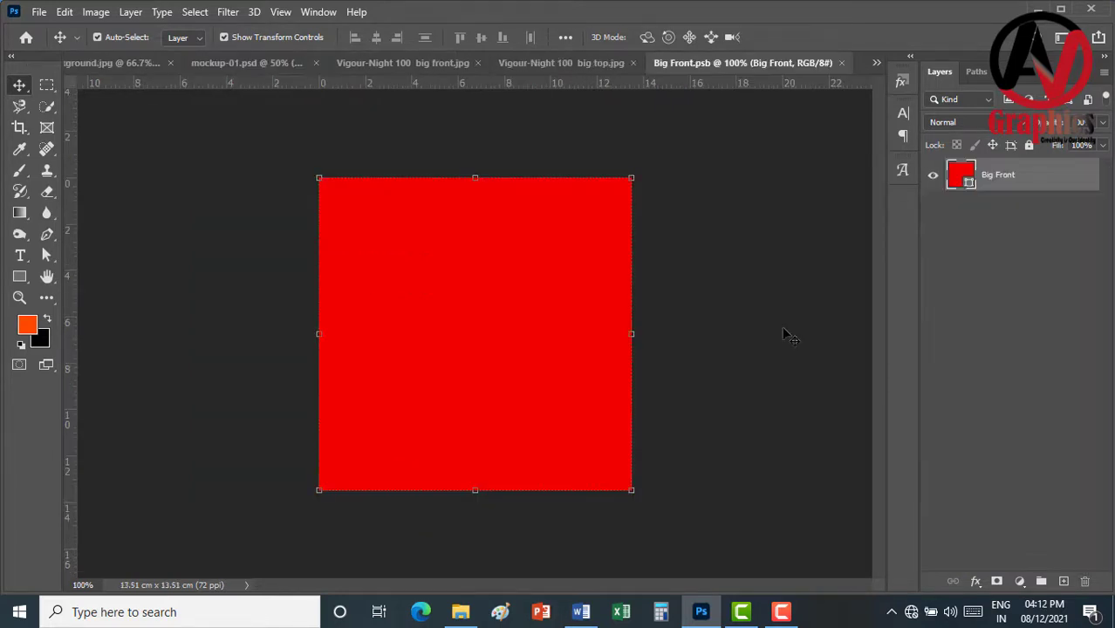
pyautogui.click(440, 63)
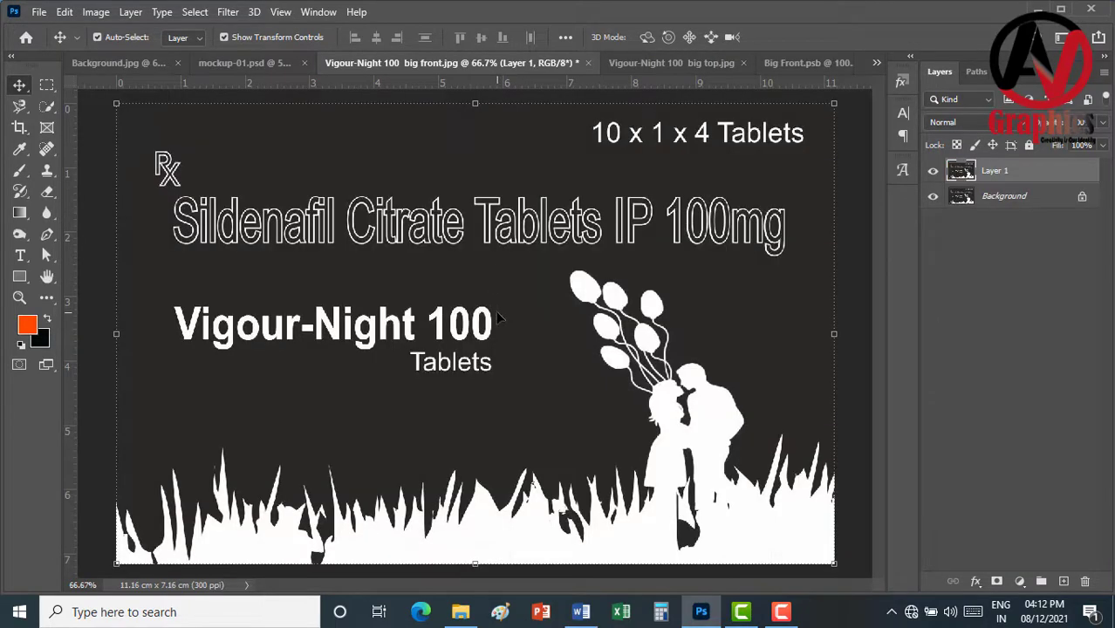
pyautogui.moveTo(497, 319); pyautogui.dragTo(724, 57)
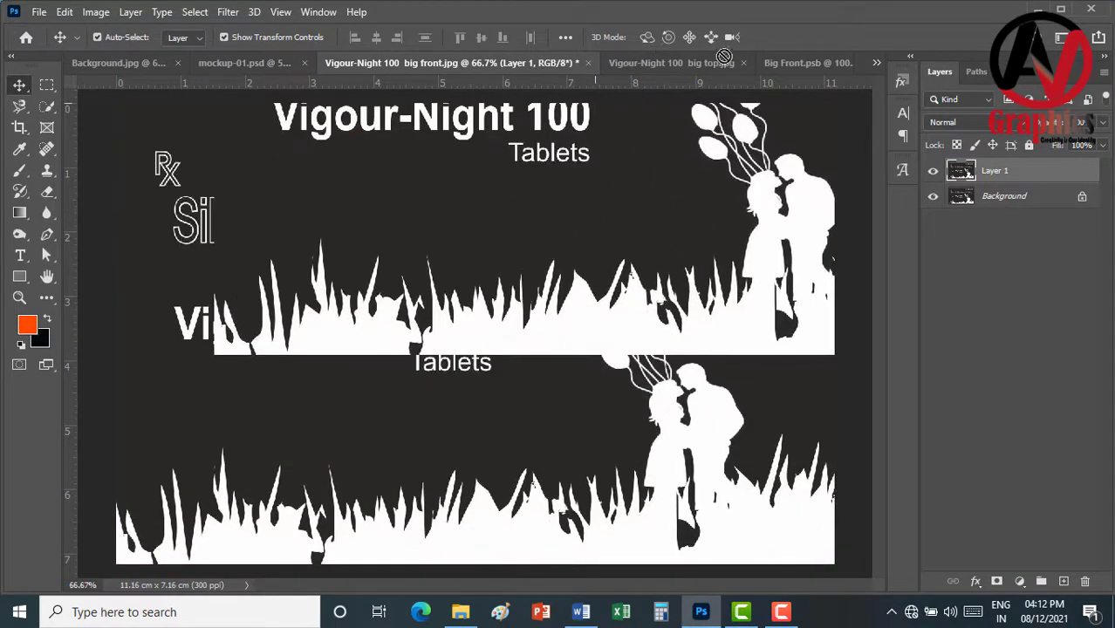
pyautogui.moveTo(724, 56); pyautogui.dragTo(549, 311)
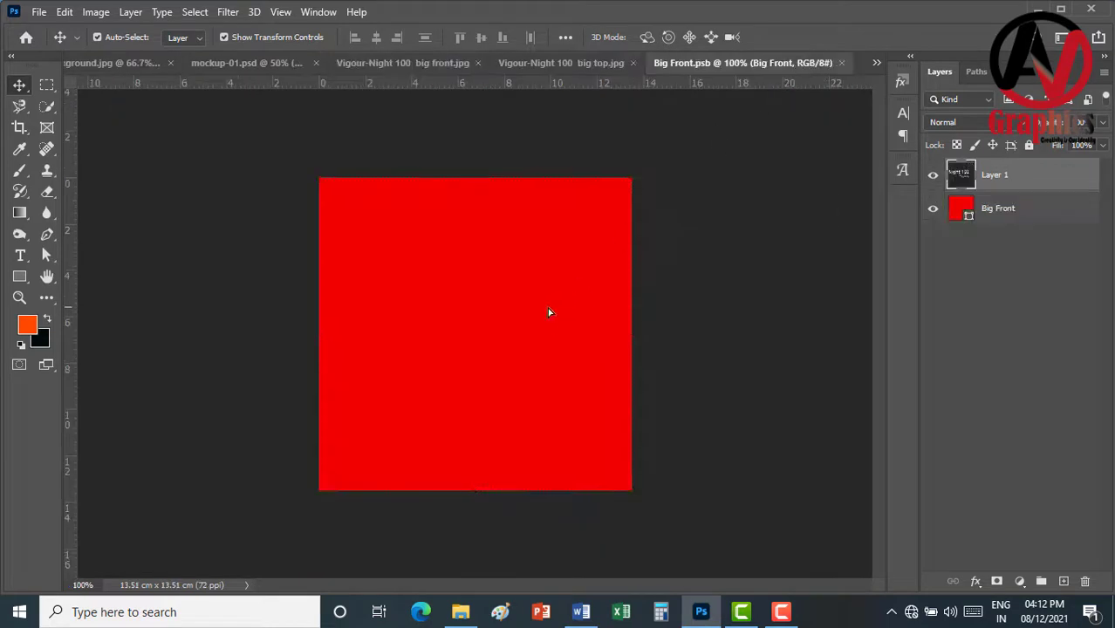
# Resize the label to fill the red square, then save and close the smart object
pyautogui.hotkey('ctrl', '-')
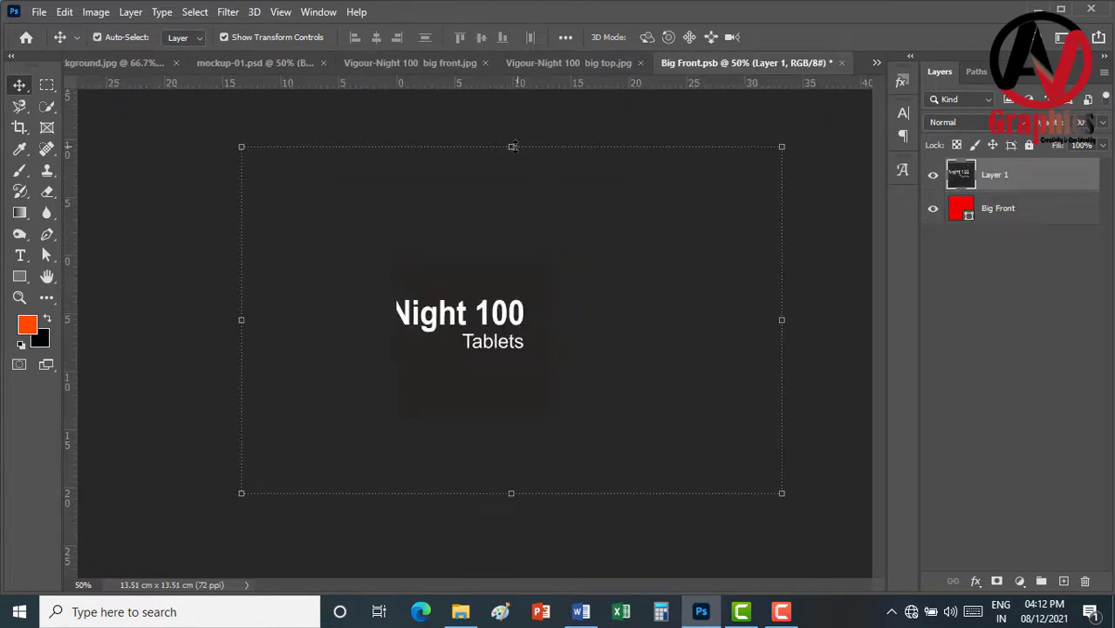
pyautogui.moveTo(513, 146); pyautogui.dragTo(511, 255)
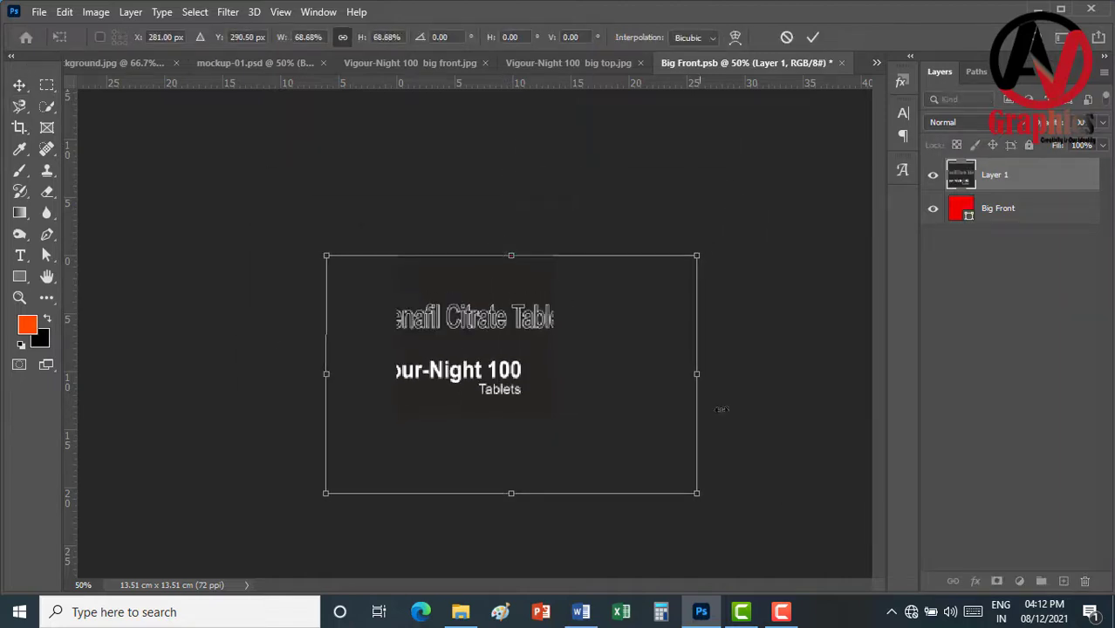
pyautogui.moveTo(693, 373); pyautogui.dragTo(555, 371)
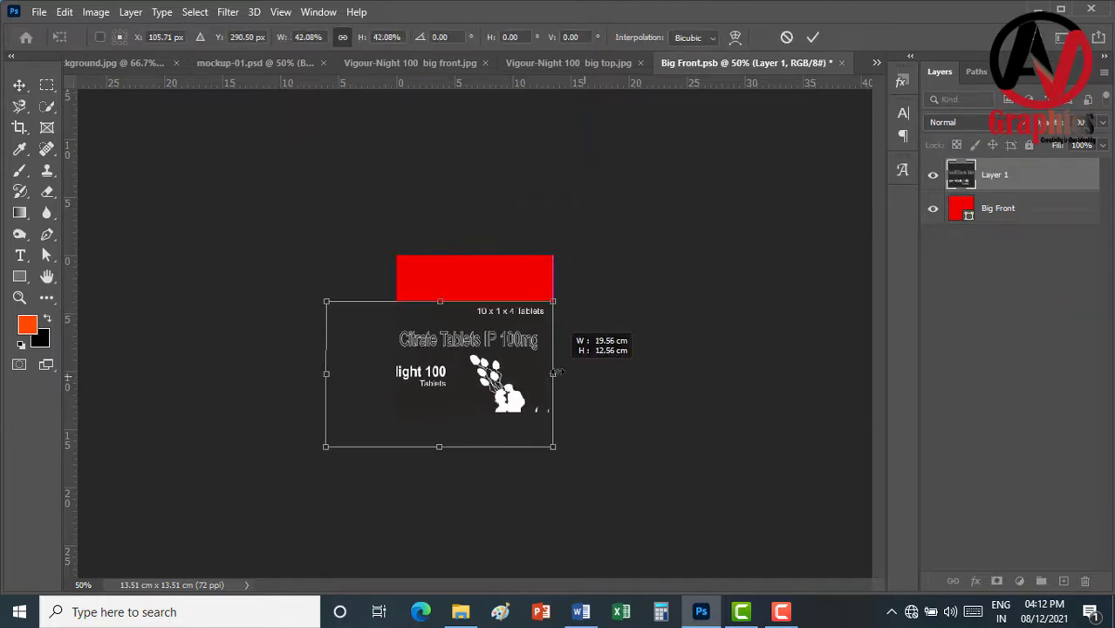
pyautogui.moveTo(489, 325); pyautogui.dragTo(489, 318)
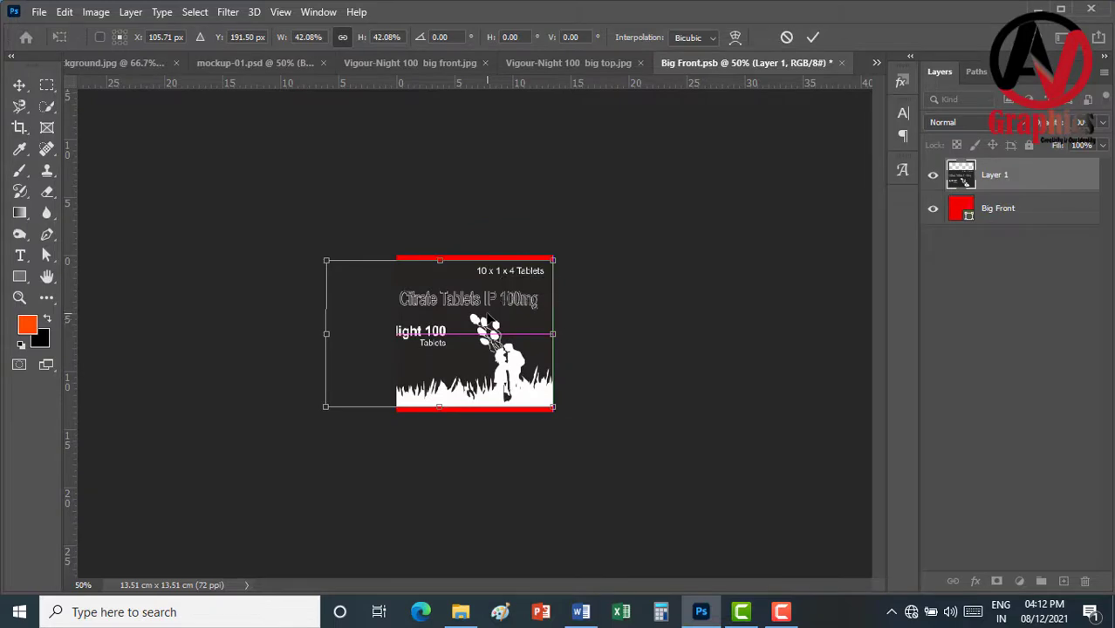
pyautogui.moveTo(327, 333); pyautogui.dragTo(397, 334)
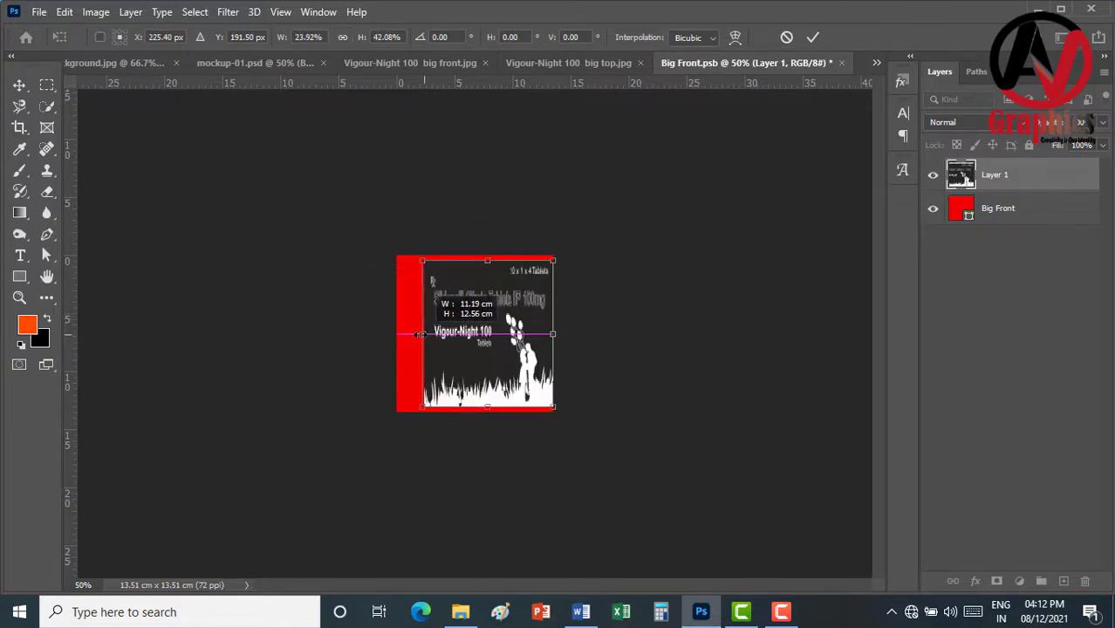
pyautogui.press('Return')
pyautogui.hotkey('ctrl', 's')
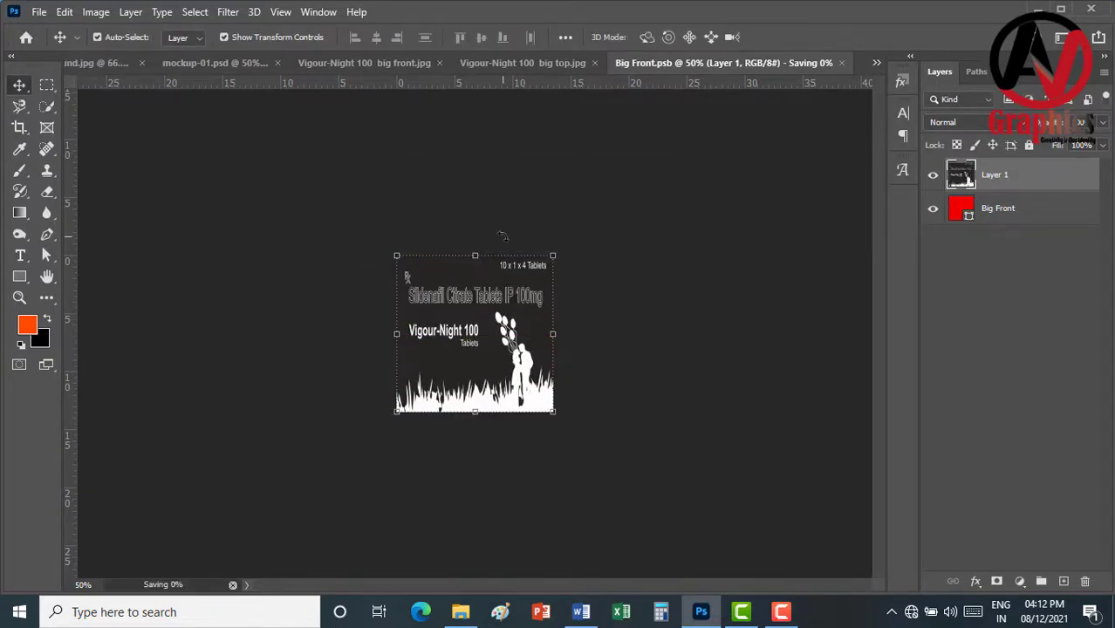
pyautogui.hotkey('ctrl', 'w')
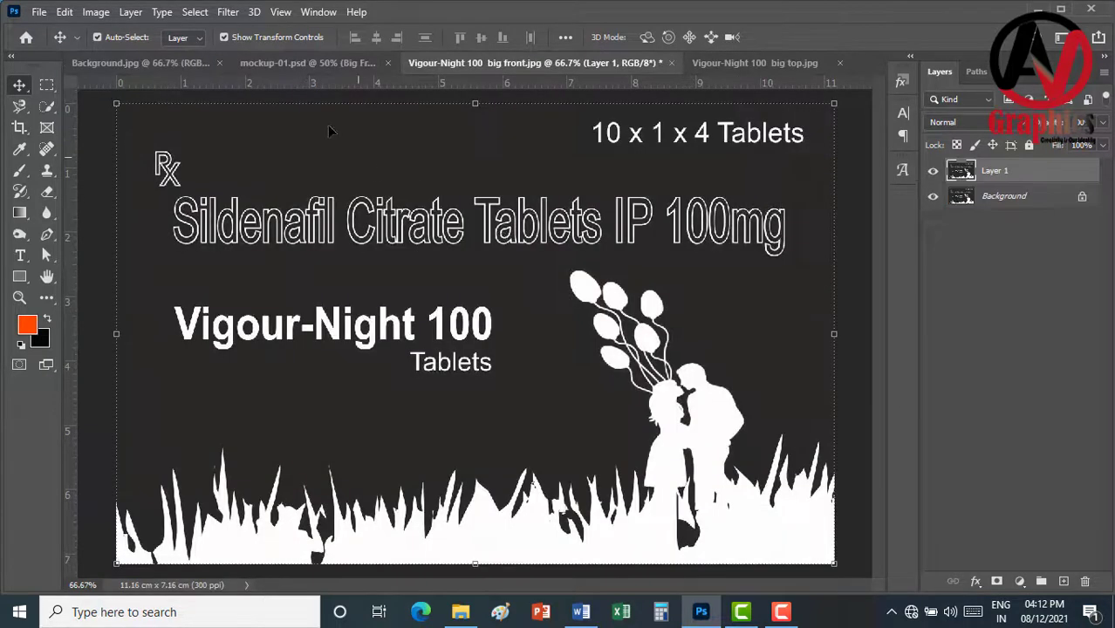
# Back in mockup-01.psd, select Rectangle 1 copy, zoom to inspect the box, then select Big top
pyautogui.click(280, 62)
pyautogui.click(490, 318)
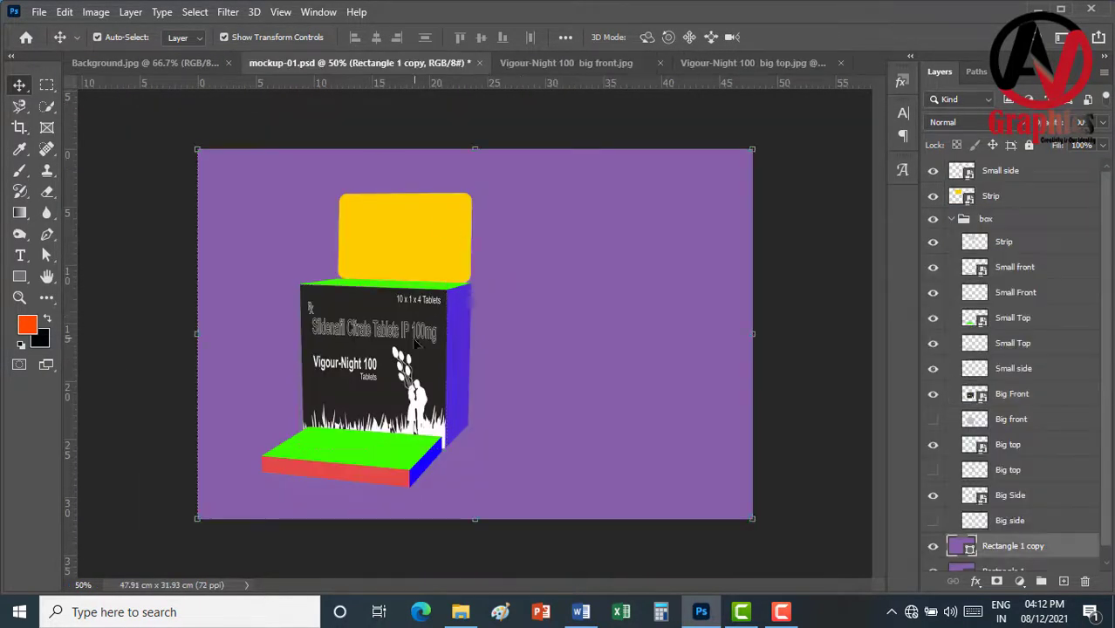
pyautogui.hotkey('ctrl', '+')
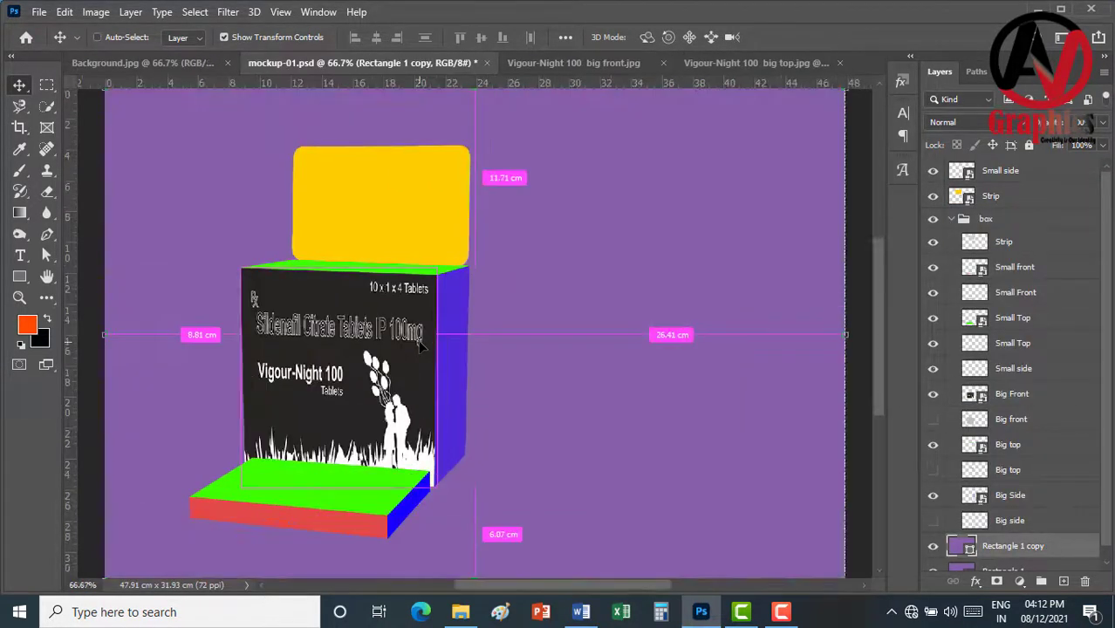
pyautogui.hotkey('ctrl', '+')
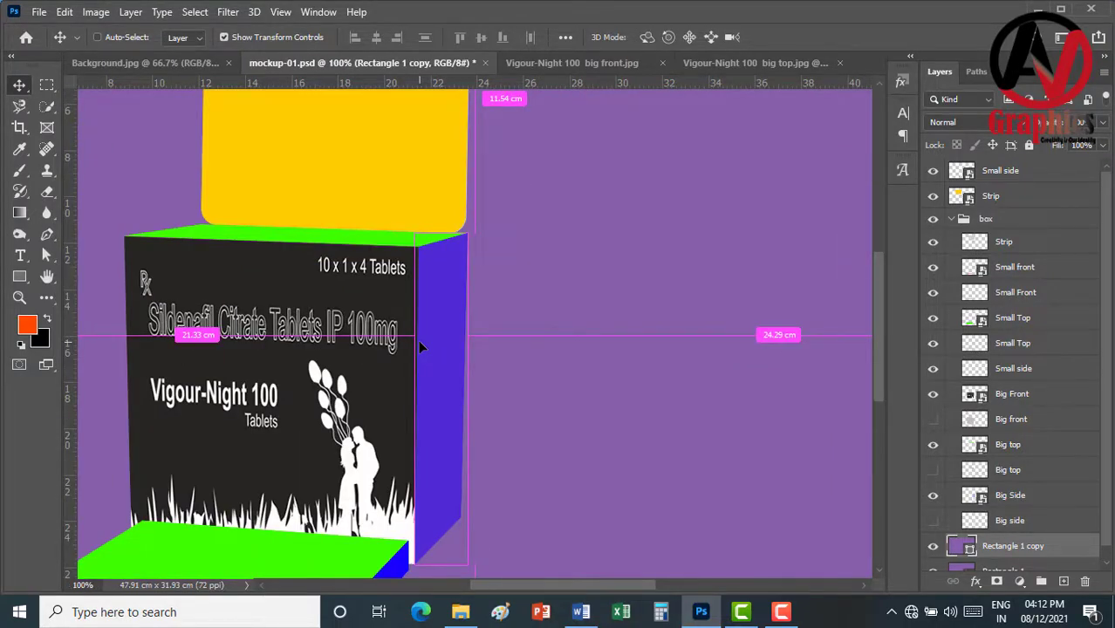
pyautogui.hotkey('ctrl', '-')
pyautogui.hotkey('ctrl', '-')
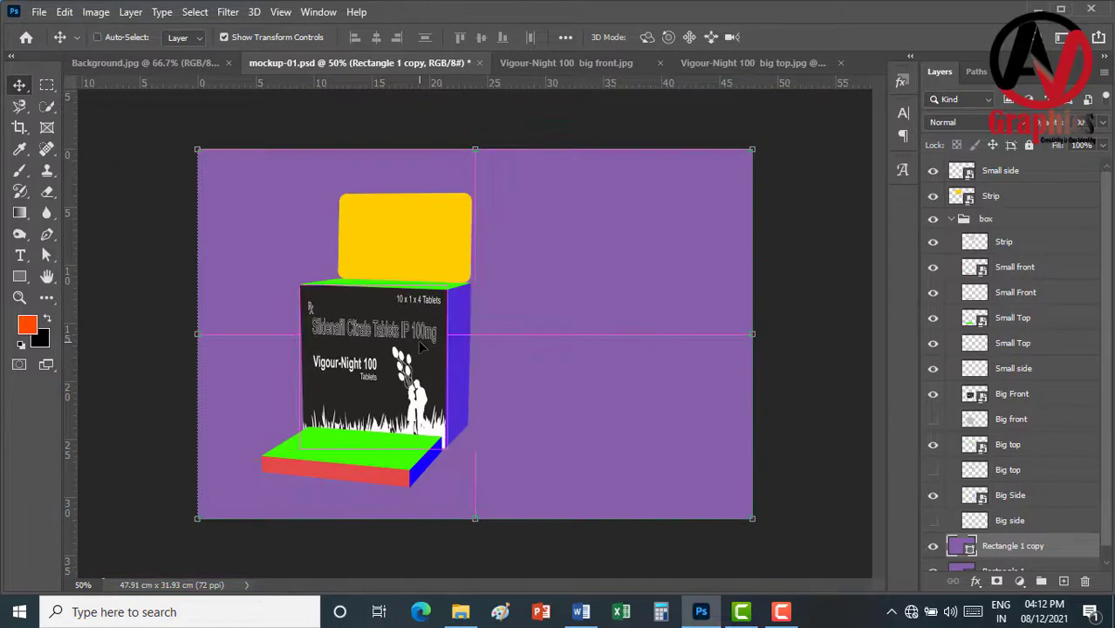
pyautogui.hotkey('ctrl', '+')
pyautogui.hotkey('ctrl', '-')
pyautogui.hotkey('ctrl', '+')
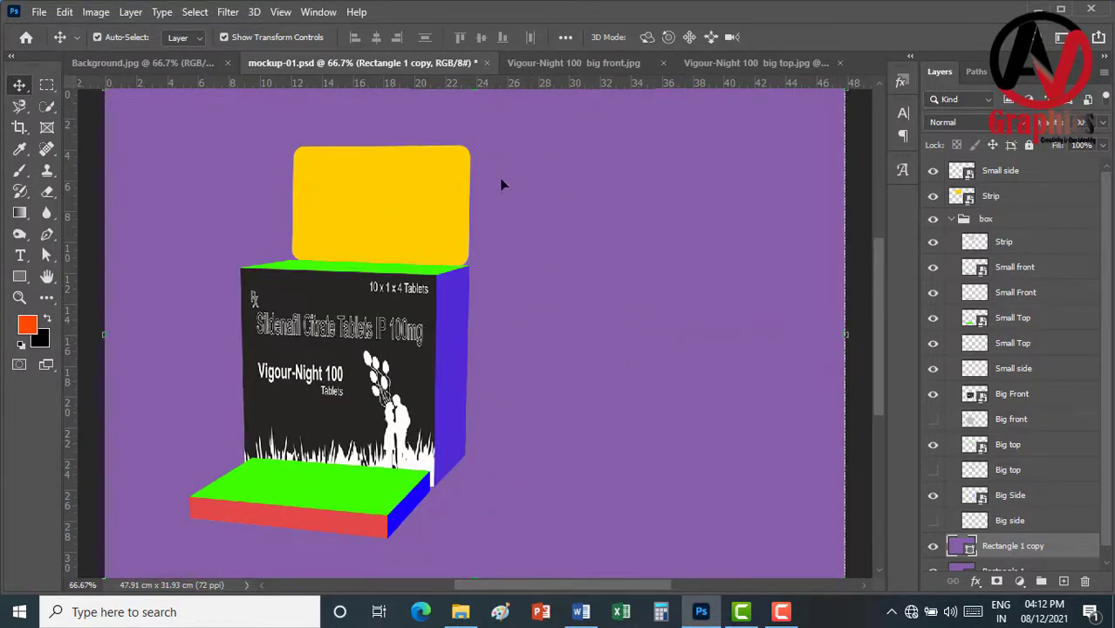
pyautogui.click(427, 272)
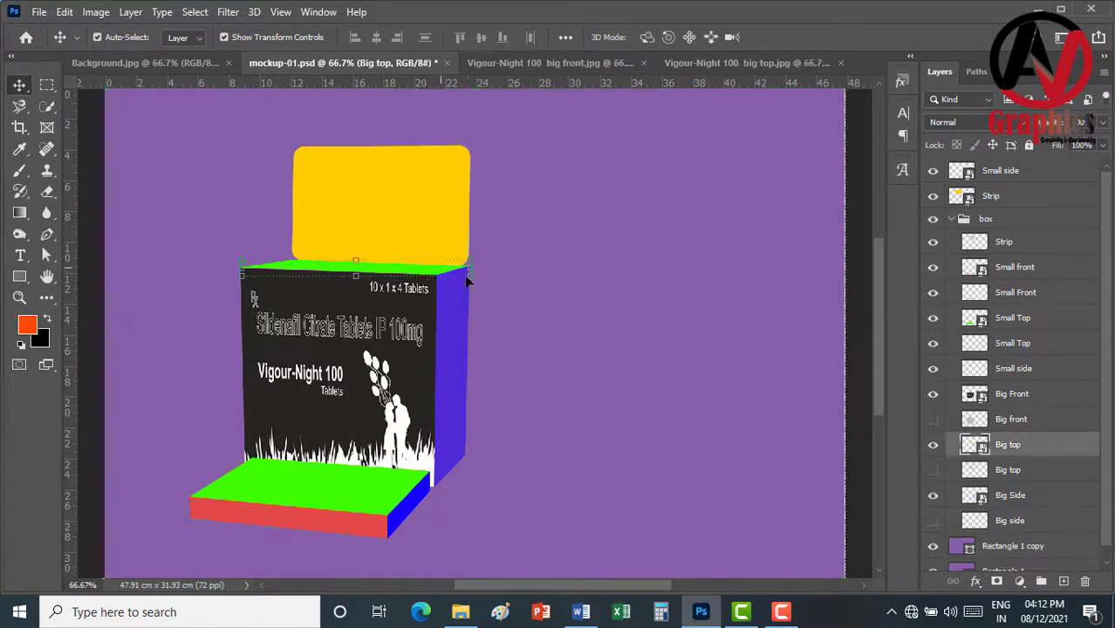
# Open the Big top smart object and bring a duplicate of the big top artwork into it
pyautogui.doubleClick(981, 446)
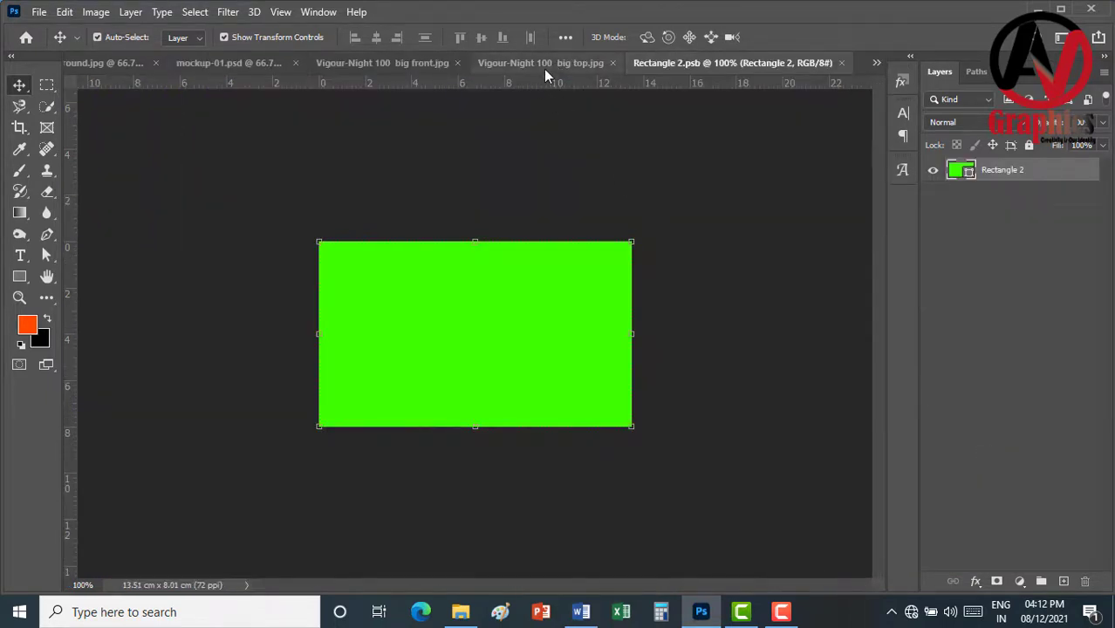
pyautogui.click(544, 64)
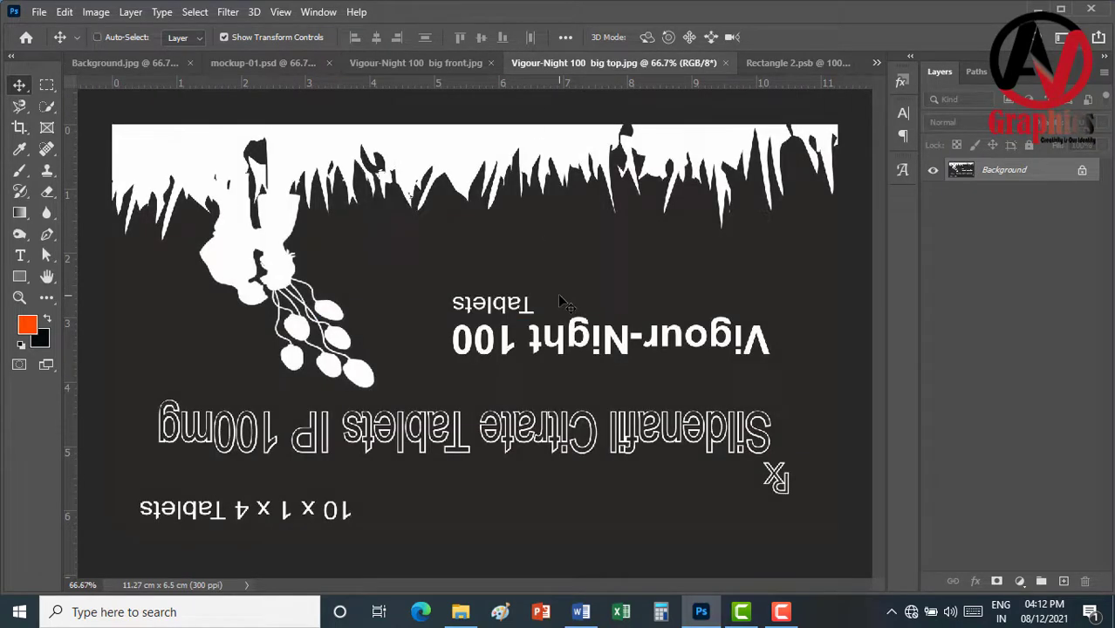
pyautogui.hotkey('ctrl', 'j')
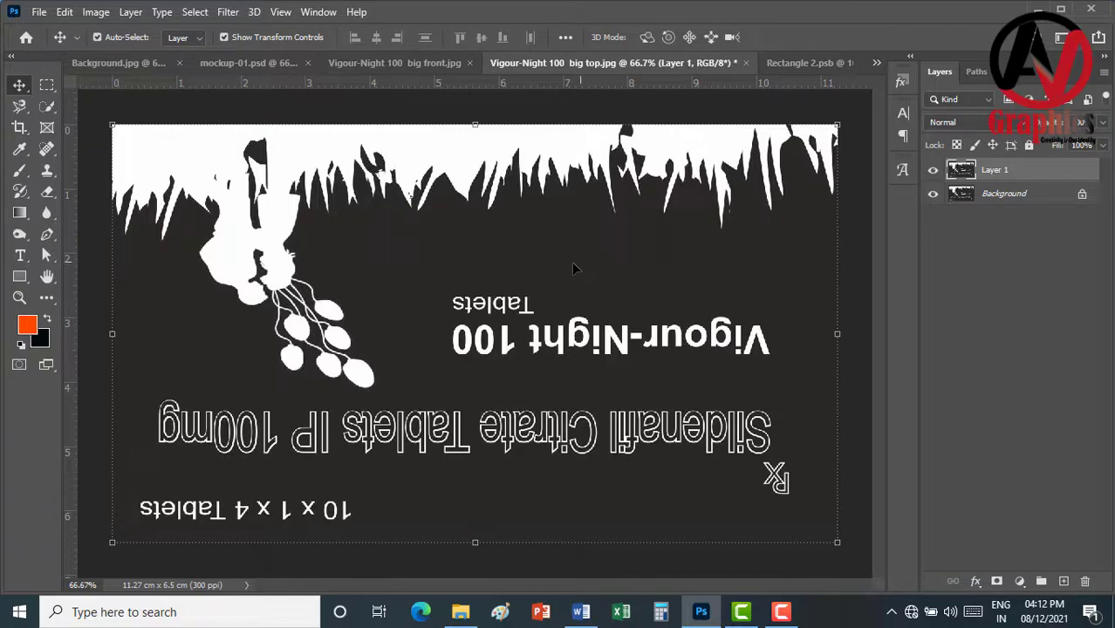
pyautogui.moveTo(573, 269); pyautogui.dragTo(696, 159)
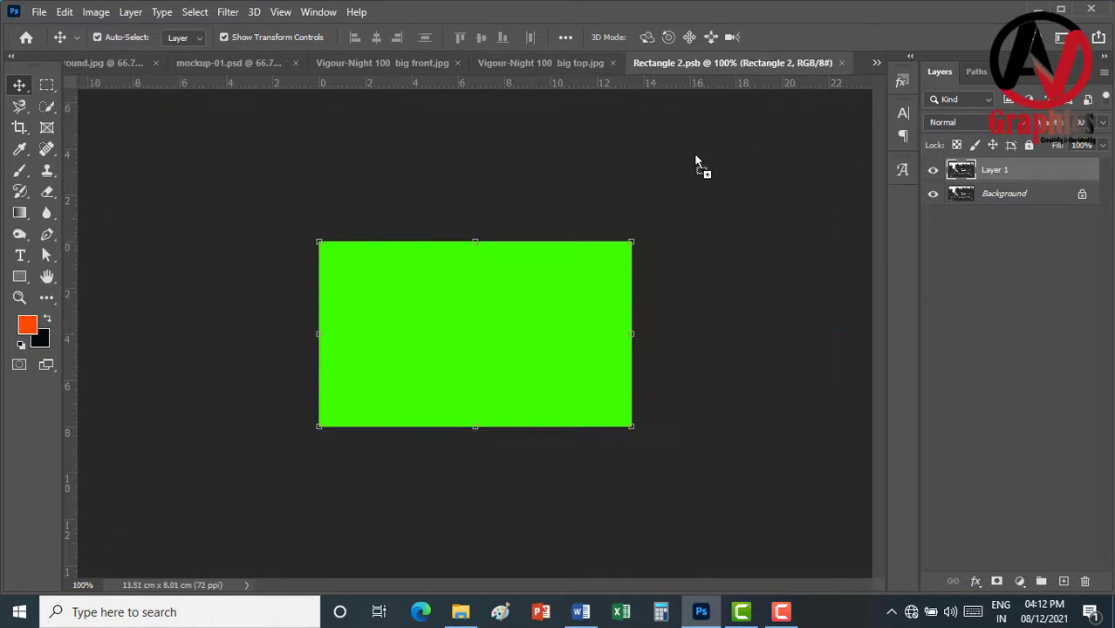
pyautogui.moveTo(491, 305); pyautogui.dragTo(492, 303)
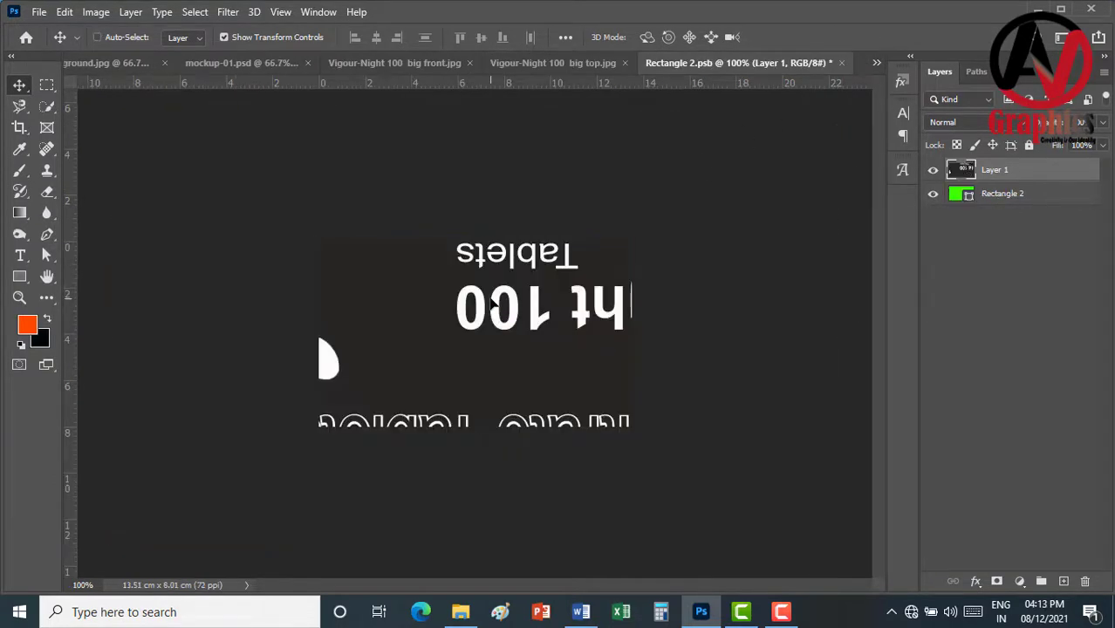
pyautogui.hotkey('ctrl', '-')
pyautogui.hotkey('ctrl', '-')
pyautogui.hotkey('ctrl', '-')
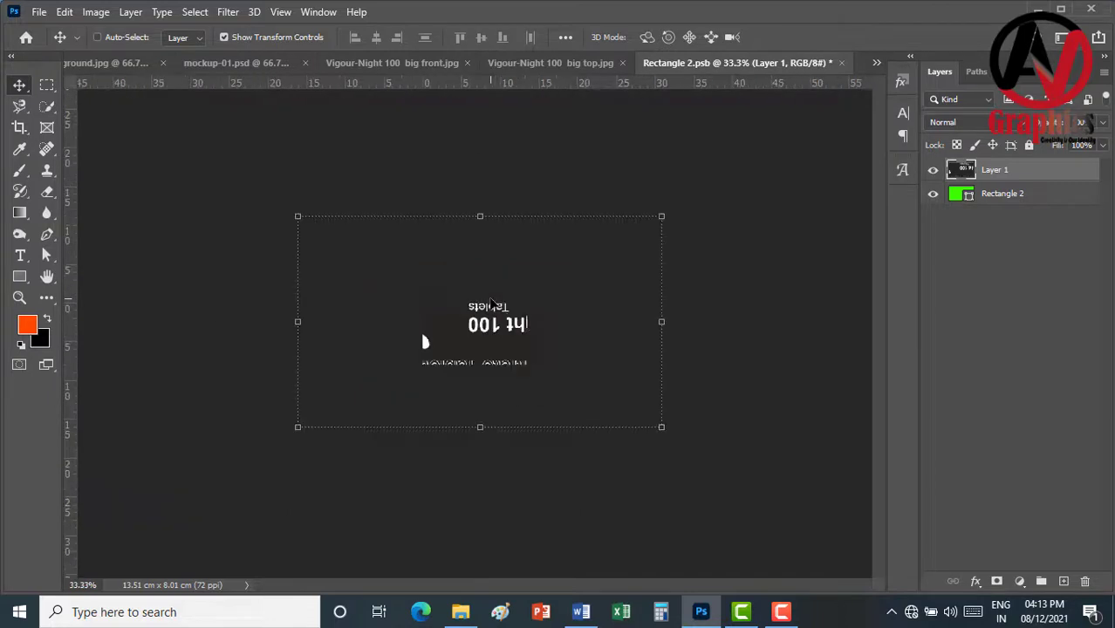
# Scale the artwork to about 30.79% to cover the green rectangle, then close Rectangle 2.psb
pyautogui.hotkey('ctrl', 't')
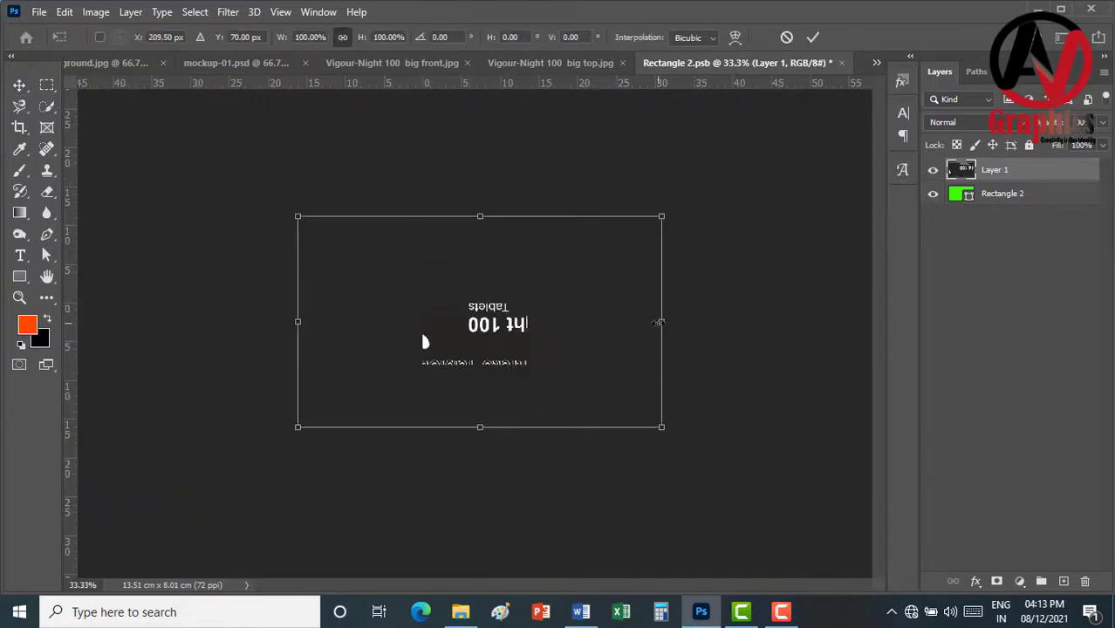
pyautogui.moveTo(662, 321); pyautogui.dragTo(526, 325)
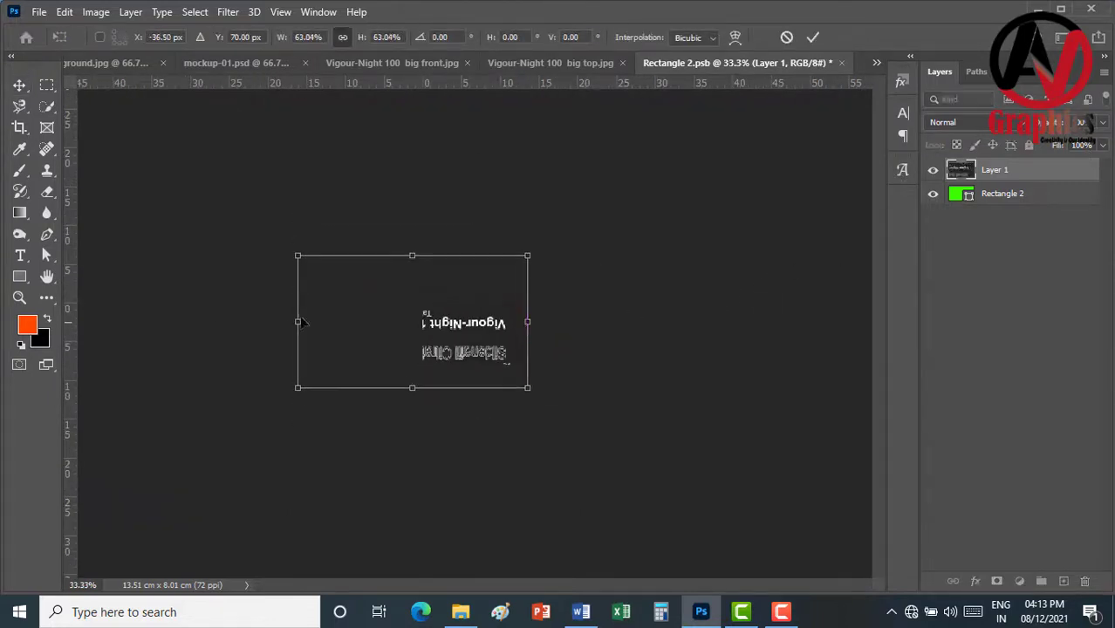
pyautogui.moveTo(297, 322); pyautogui.dragTo(423, 323)
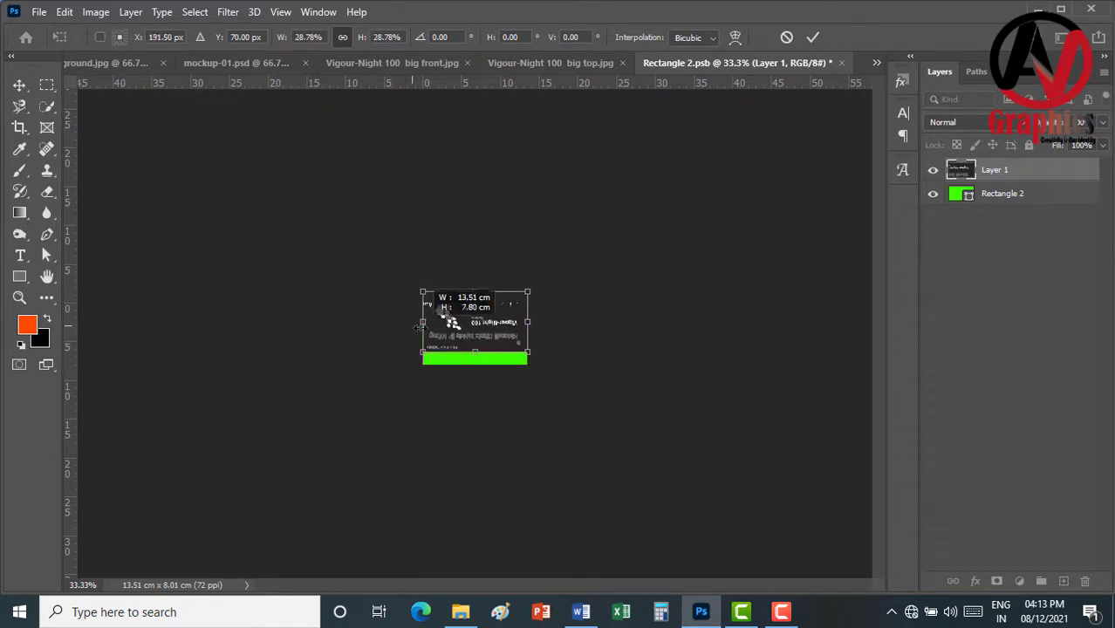
pyautogui.moveTo(485, 345); pyautogui.dragTo(485, 358)
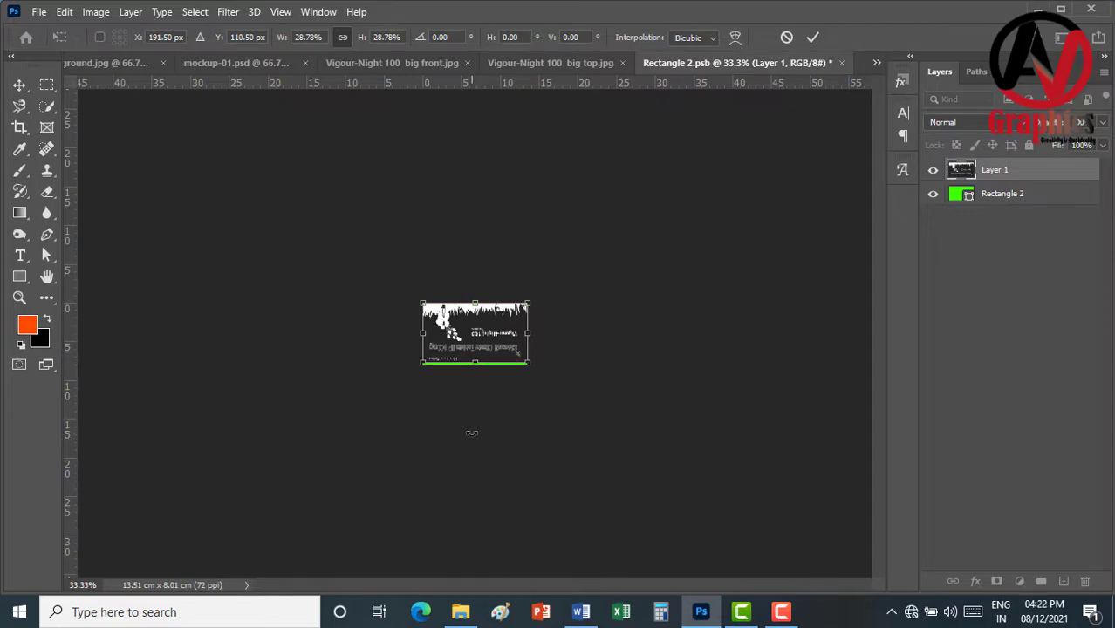
pyautogui.hotkey('ctrl', '+')
pyautogui.hotkey('ctrl', '+')
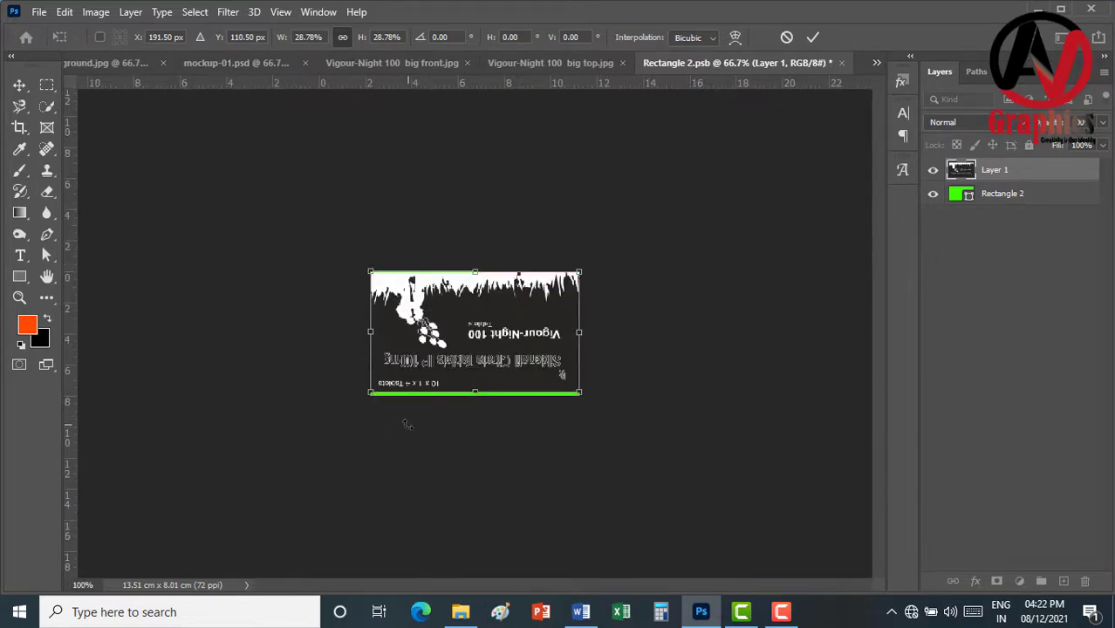
pyautogui.hotkey('ctrl', '+')
pyautogui.hotkey('ctrl', '+')
pyautogui.moveTo(474, 508); pyautogui.dragTo(476, 527)
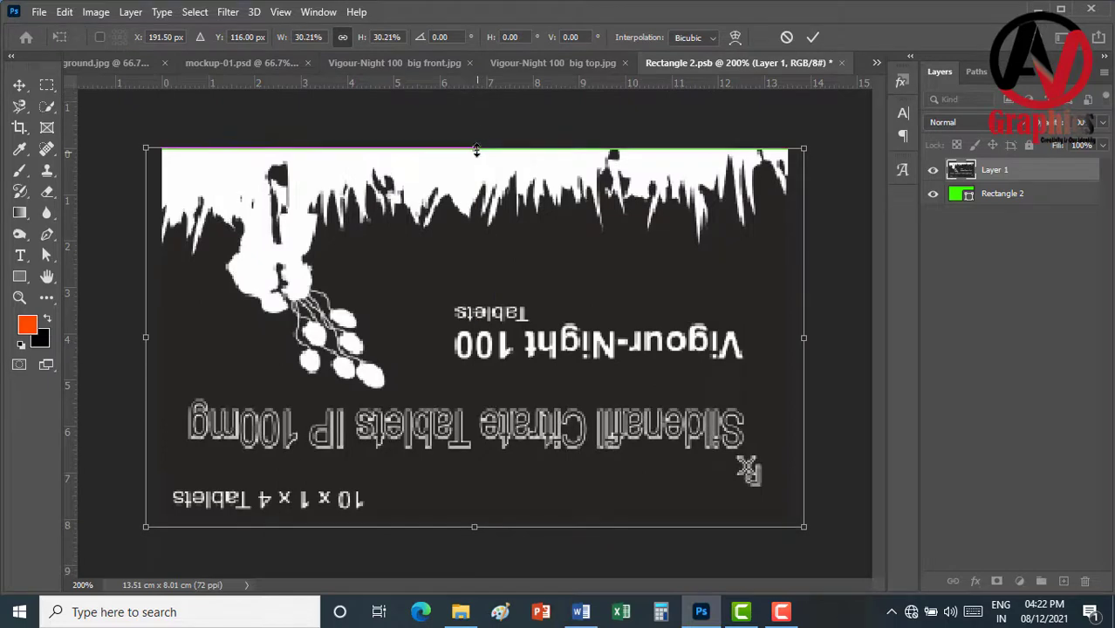
pyautogui.moveTo(477, 153); pyautogui.dragTo(475, 144)
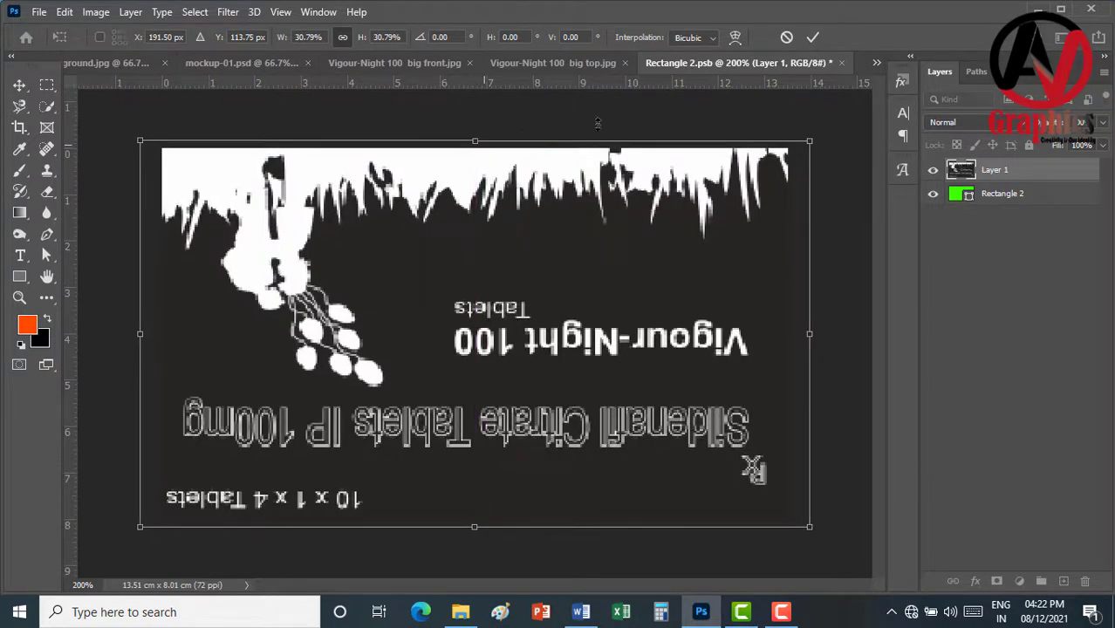
pyautogui.click(812, 37)
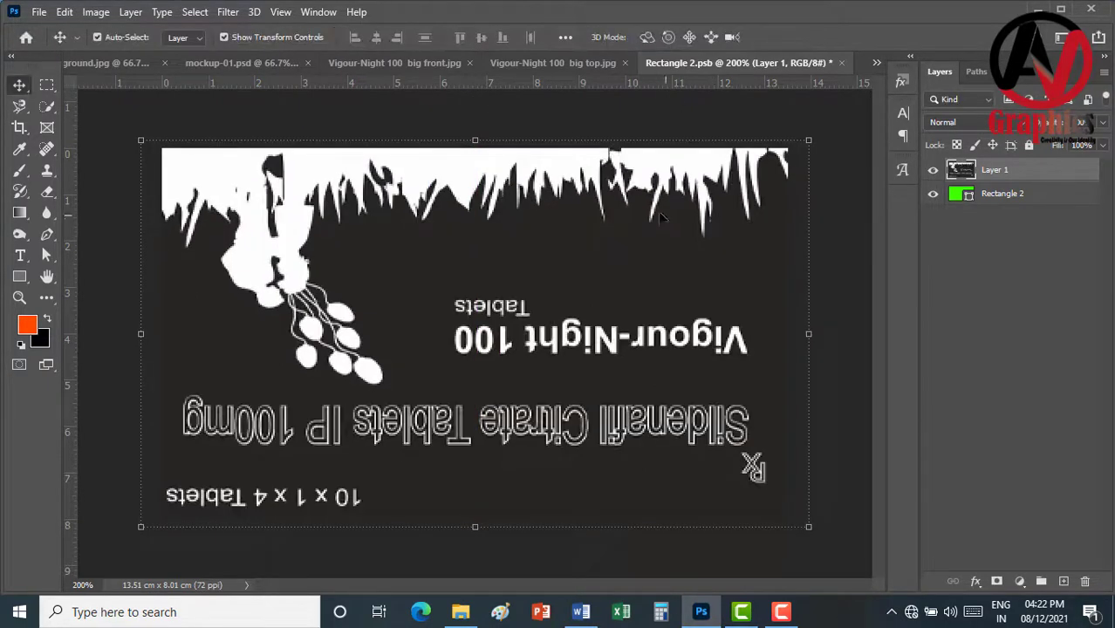
pyautogui.click(841, 63)
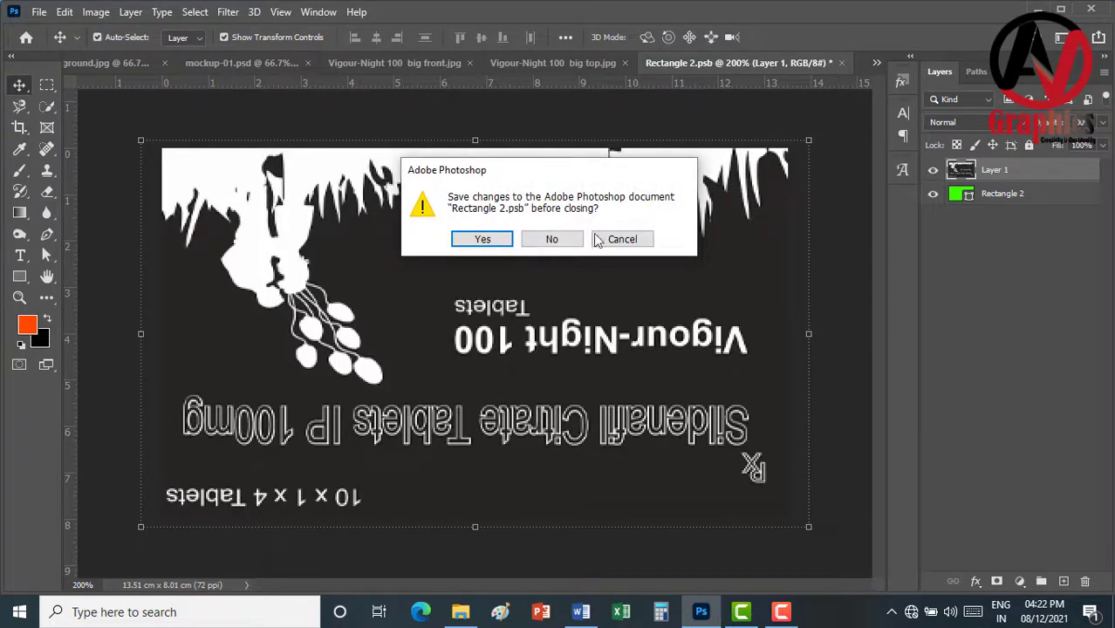
# Save Rectangle 2.psb, then close big front.jpg and big top.jpg without saving
pyautogui.click(481, 238)
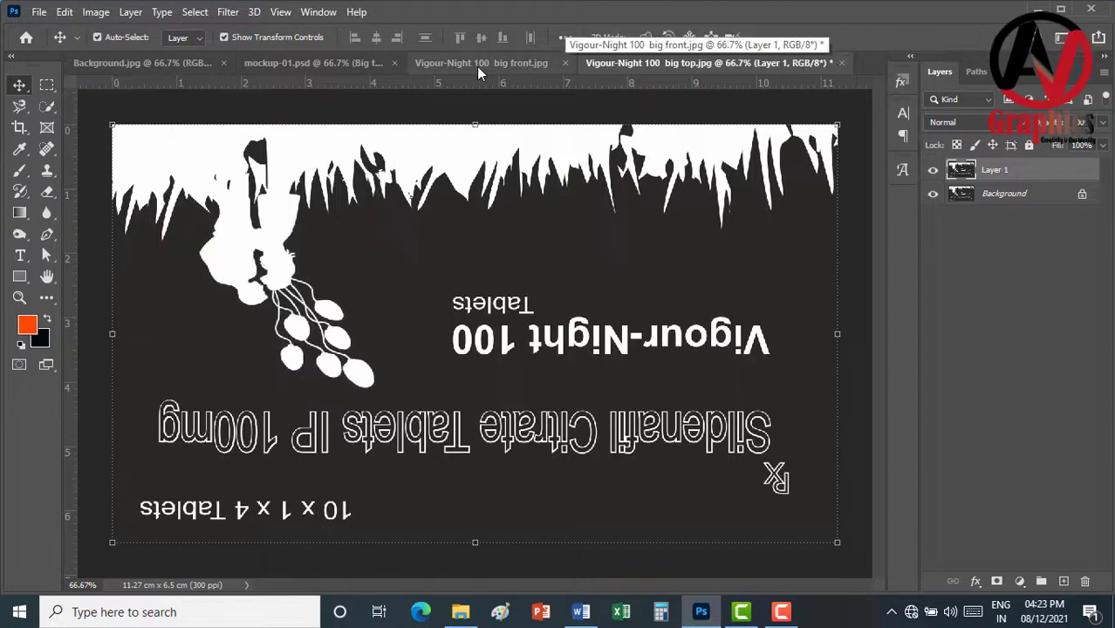
pyautogui.click(565, 62)
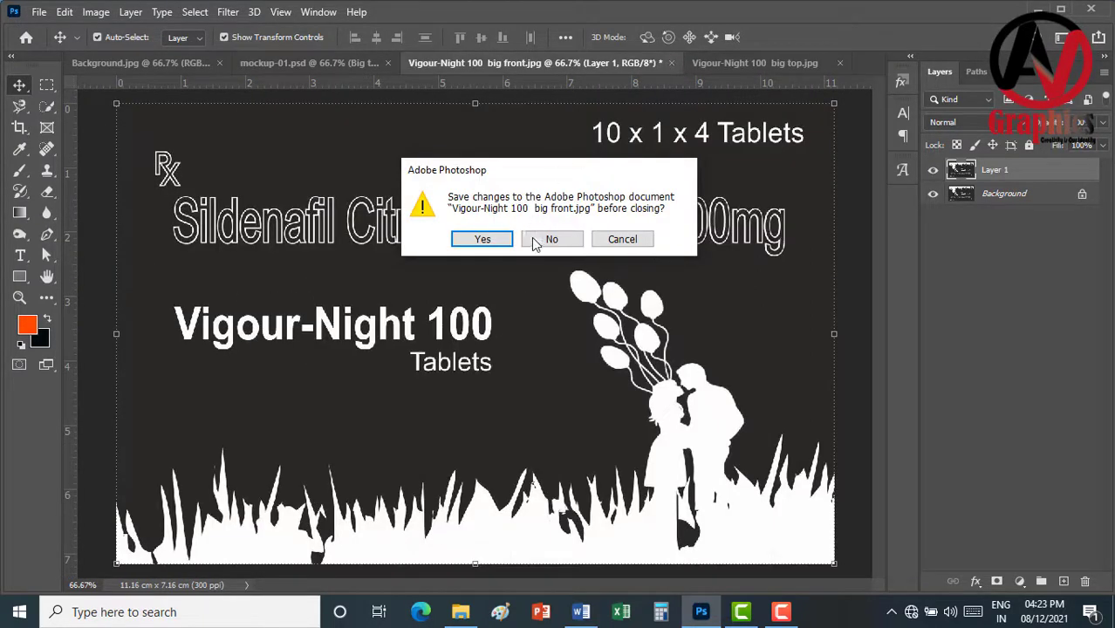
pyautogui.click(535, 241)
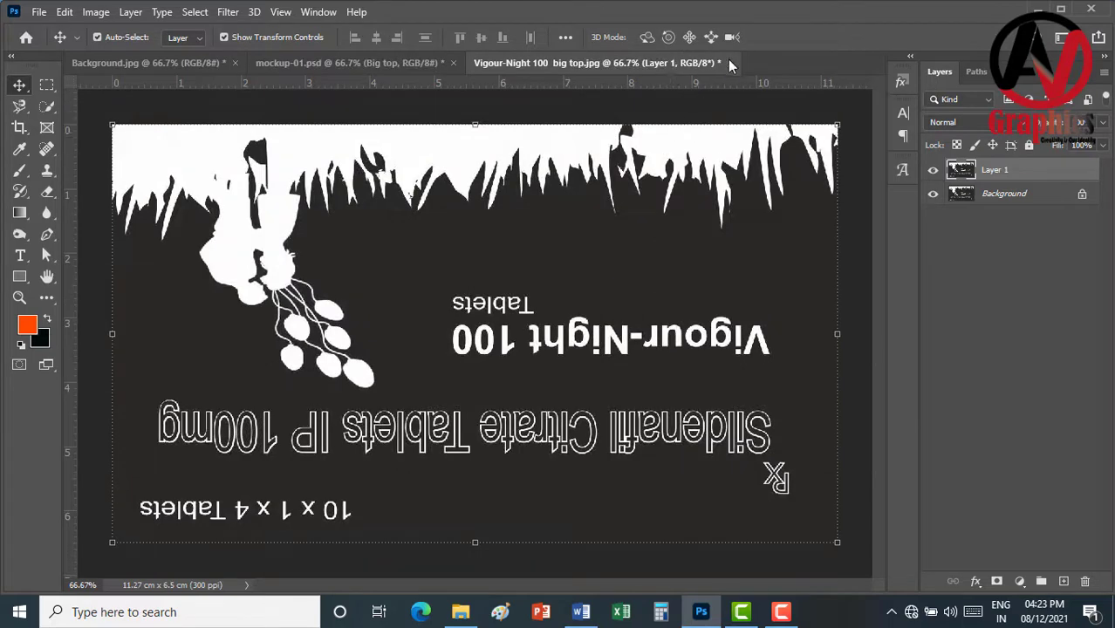
pyautogui.click(729, 62)
pyautogui.click(546, 245)
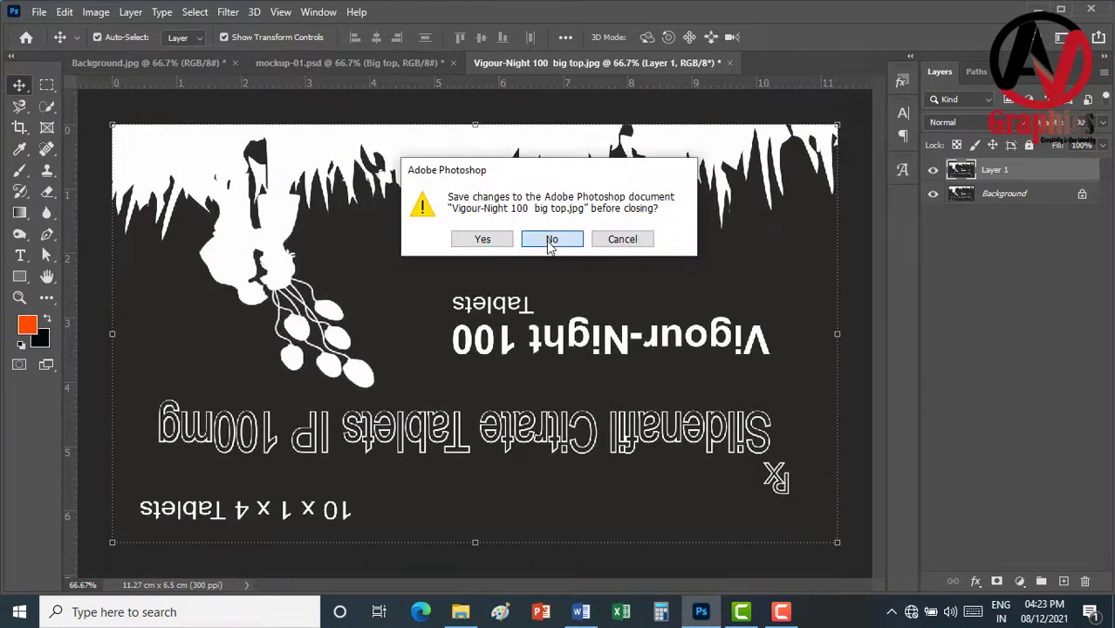
# Open the SQIDOJOY-100 side and Vigour-Night 100 small top images, dismissing profile warnings
pyautogui.click(39, 12)
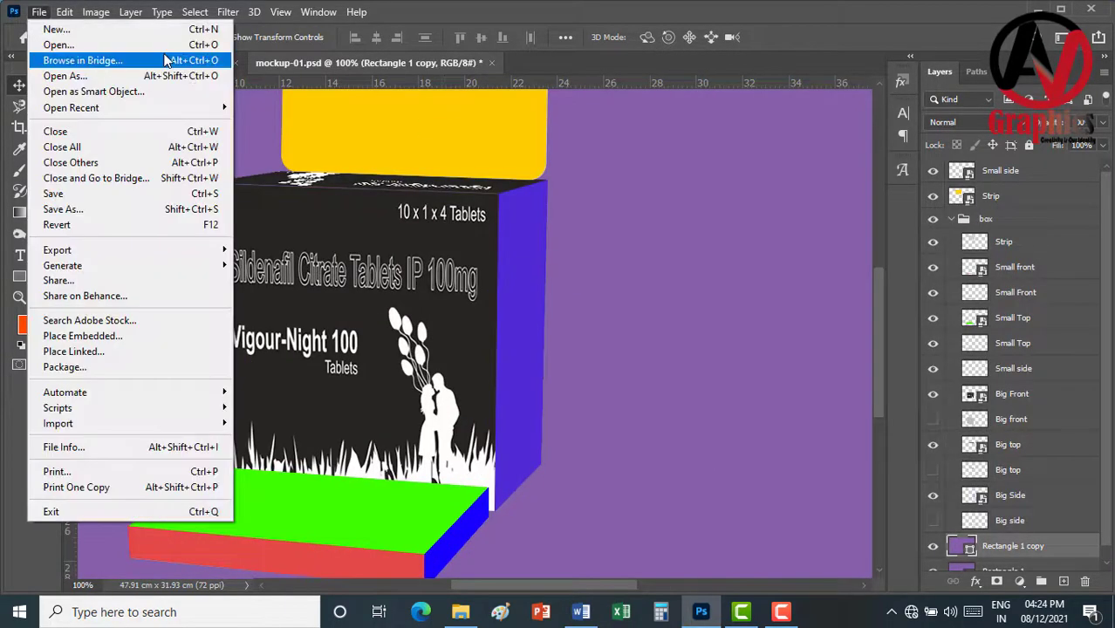
pyautogui.click(59, 44)
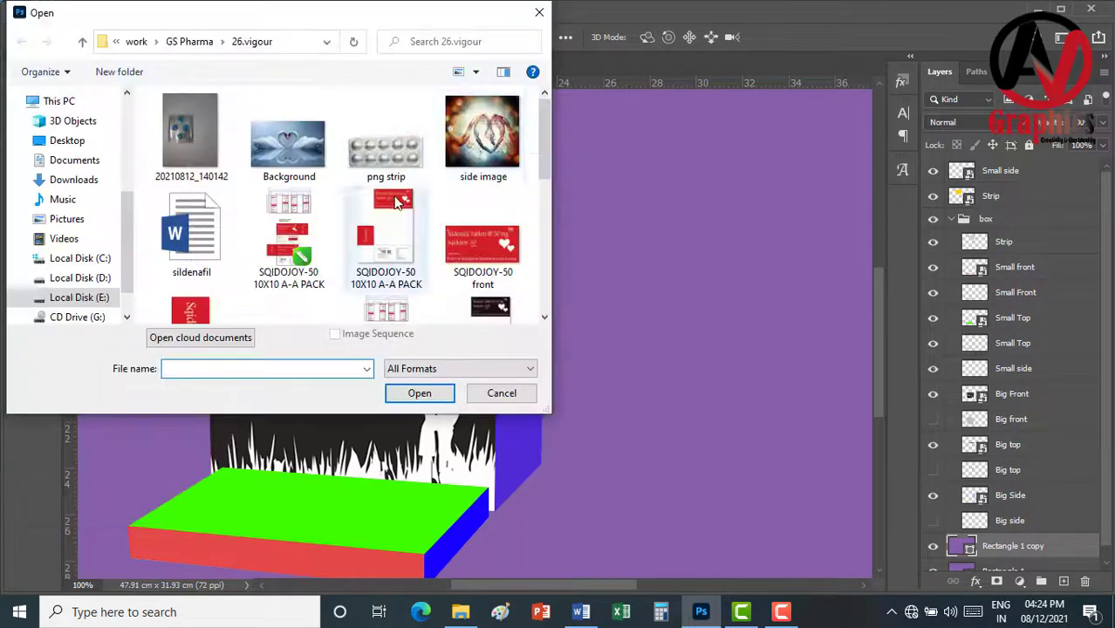
pyautogui.click(300, 261)
pyautogui.scroll(-2, 471, 262)
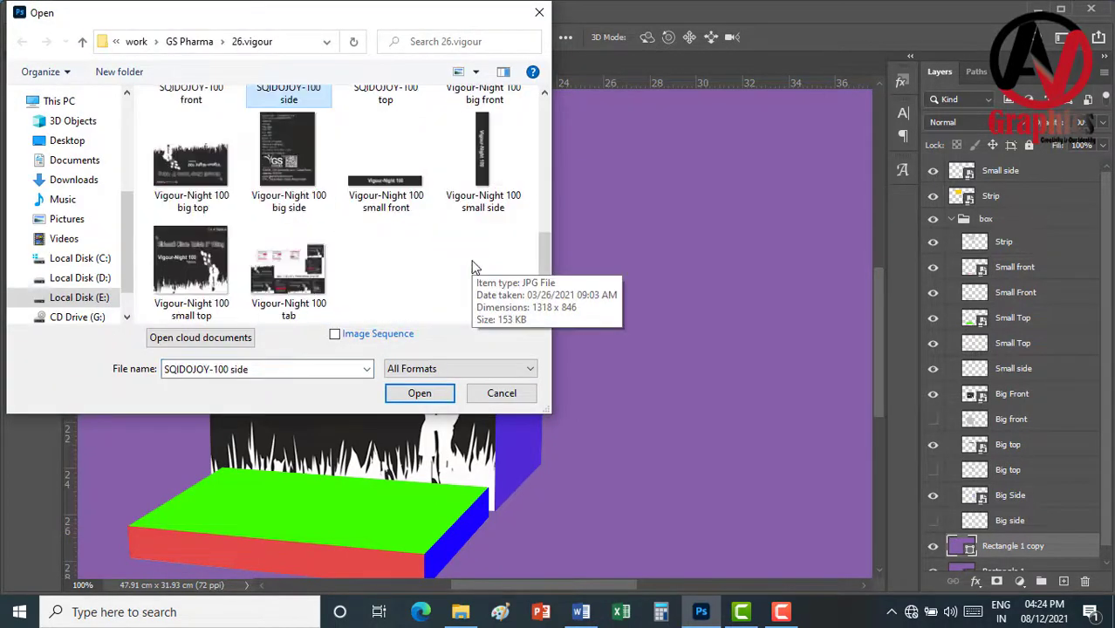
pyautogui.keyDown('ctrl'); pyautogui.click(192, 262); pyautogui.keyUp('ctrl')
pyautogui.click(419, 393)
pyautogui.click(493, 248)
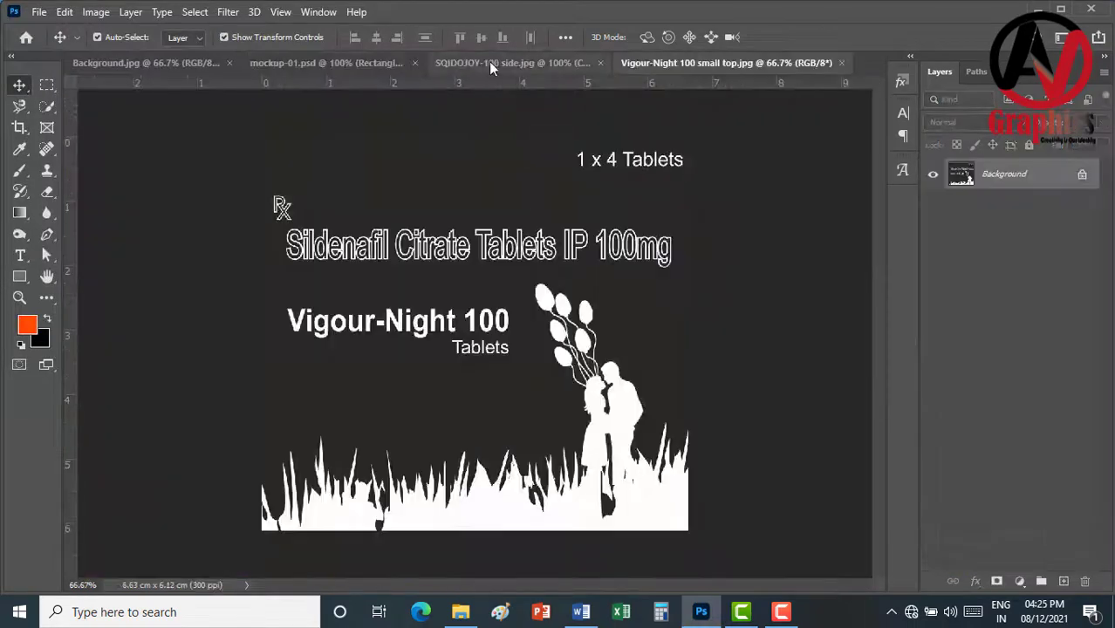
pyautogui.click(419, 62)
# Copy the whole SQIDOJOY-100 side image into the Big Side smart object
pyautogui.doubleClick(975, 495)
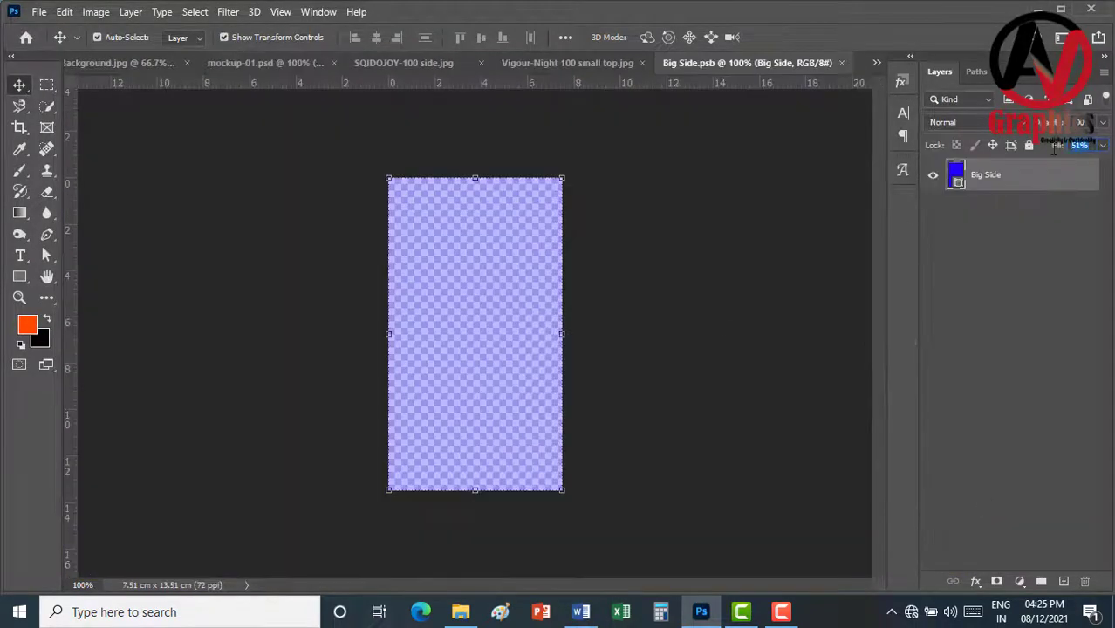
pyautogui.click(567, 63)
pyautogui.click(407, 63)
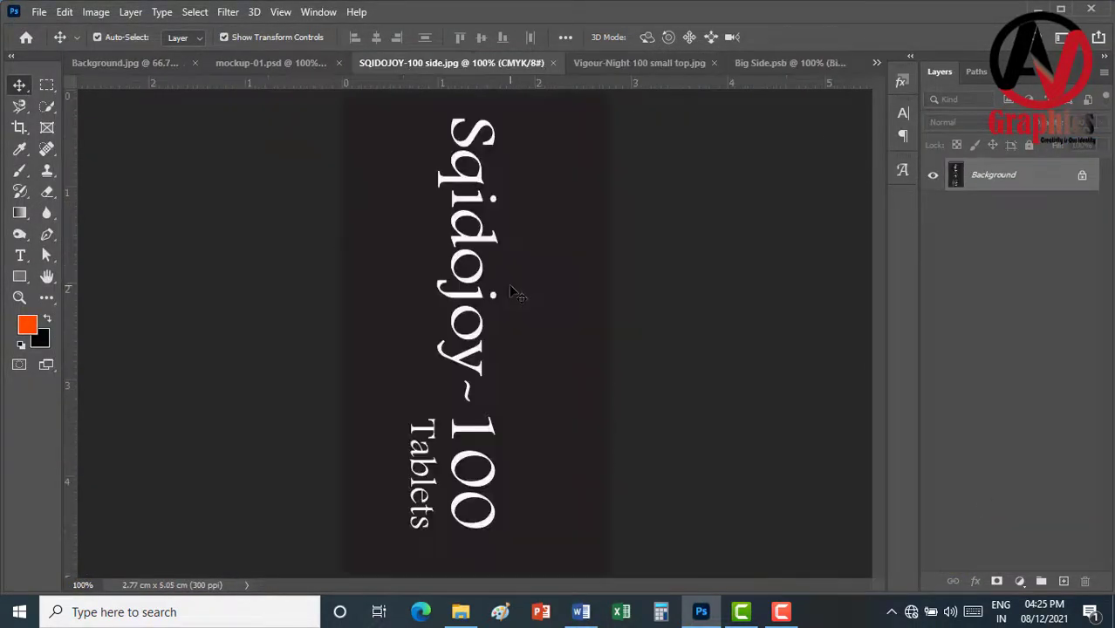
pyautogui.hotkey('ctrl', 'a')
pyautogui.hotkey('ctrl', 'c')
pyautogui.click(790, 63)
pyautogui.hotkey('ctrl', 'v')
# Resize the pasted side artwork to 78.59% by 72.72% to fit the face
pyautogui.hotkey('ctrl', 't')
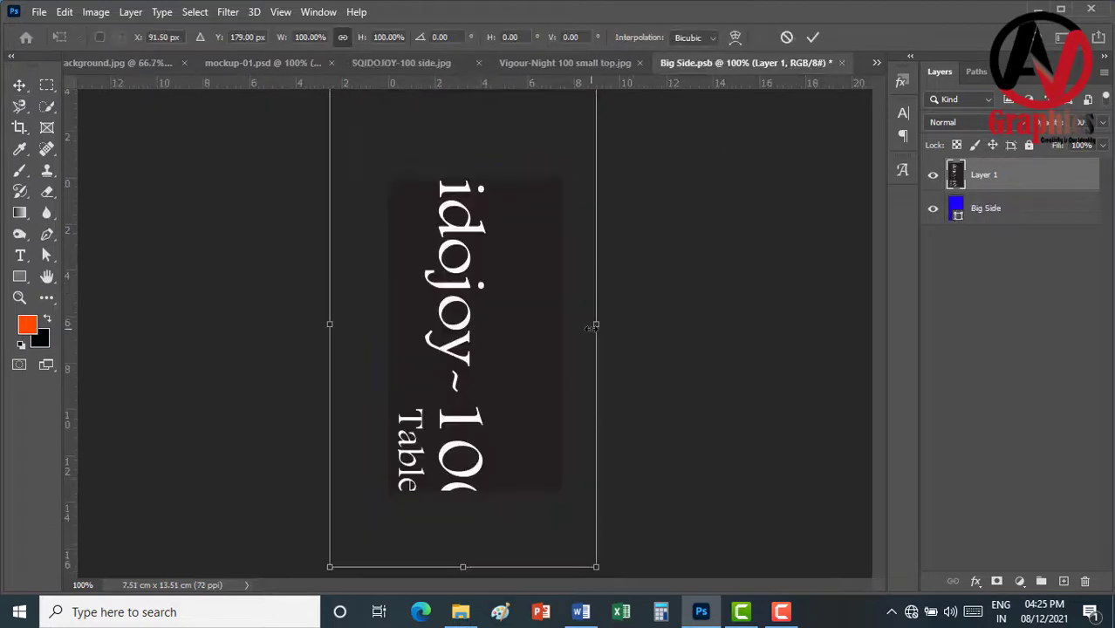
pyautogui.moveTo(594, 326); pyautogui.dragTo(565, 326)
pyautogui.moveTo(324, 326); pyautogui.dragTo(377, 332)
pyautogui.moveTo(482, 117); pyautogui.dragTo(482, 164)
pyautogui.moveTo(481, 532); pyautogui.dragTo(482, 518)
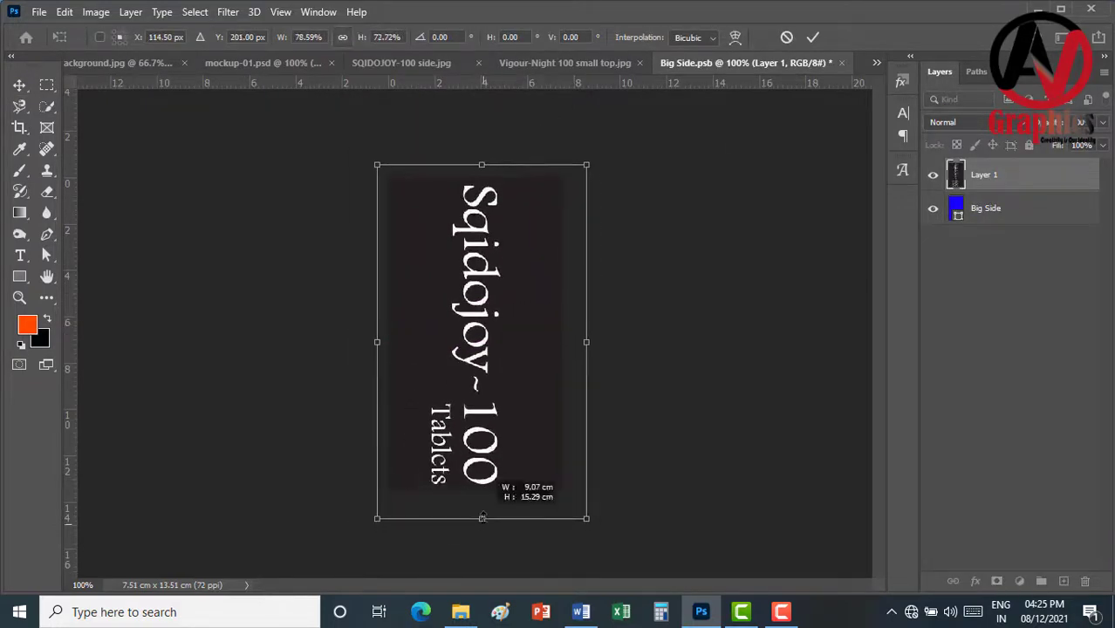
pyautogui.press('Return')
# Save and close the Big Side contents, close the SQIDOJOY side image, and return to mockup-01.psd
pyautogui.click(841, 63)
pyautogui.click(482, 243)
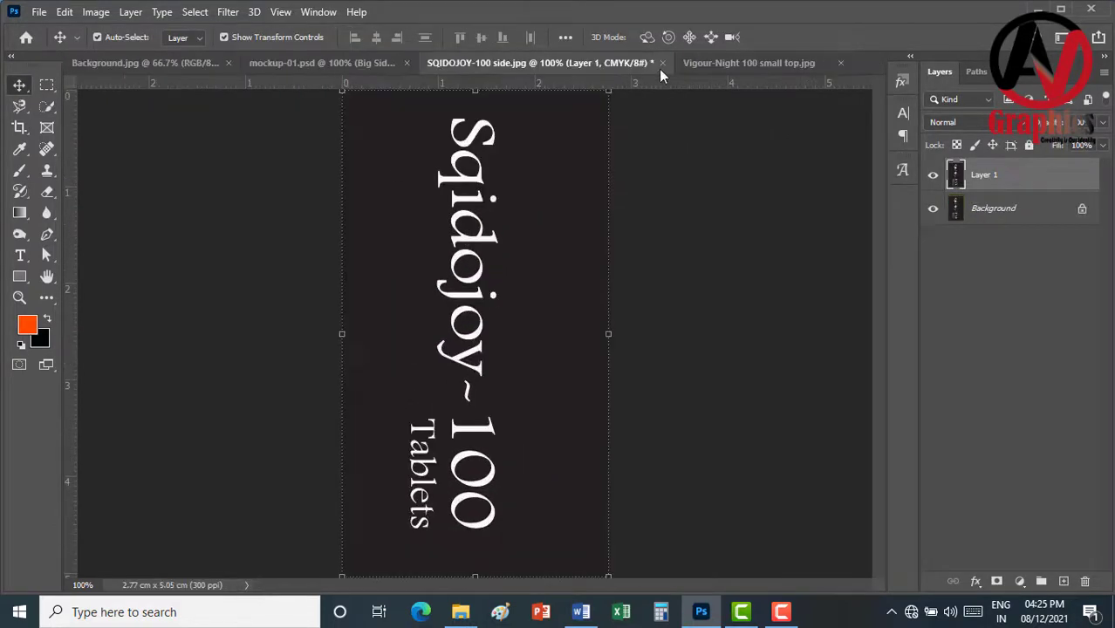
pyautogui.click(662, 63)
pyautogui.click(541, 240)
pyautogui.click(394, 68)
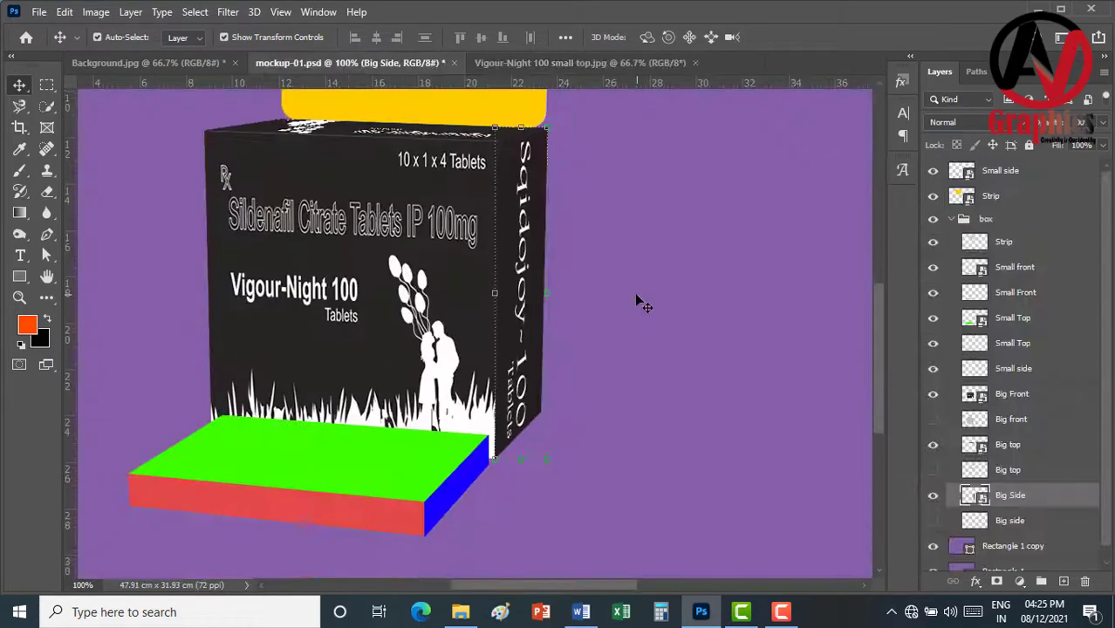
# Drag the Vigour-Night 100 top artwork into the small box's Small Top smart object
pyautogui.doubleClick(353, 460)
pyautogui.click(523, 61)
pyautogui.moveTo(541, 245)
pyautogui.mouseDown()
pyautogui.moveTo(760, 59)
pyautogui.moveTo(498, 386)
pyautogui.mouseUp()
pyautogui.hotkey('ctrl', 't')
# Scale the artwork to about 50% width to fit the top face, then save and close both documents
pyautogui.moveTo(820, 387)
pyautogui.mouseDown()
pyautogui.moveTo(641, 399)
pyautogui.moveTo(474, 542)
pyautogui.mouseUp()
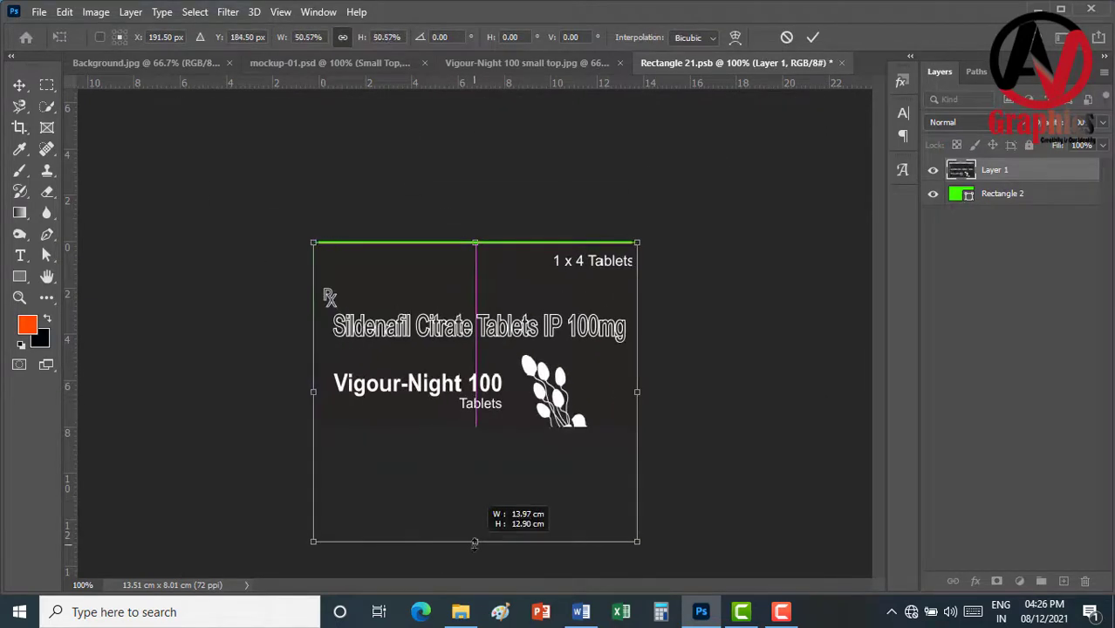
pyautogui.moveTo(474, 241); pyautogui.dragTo(475, 235)
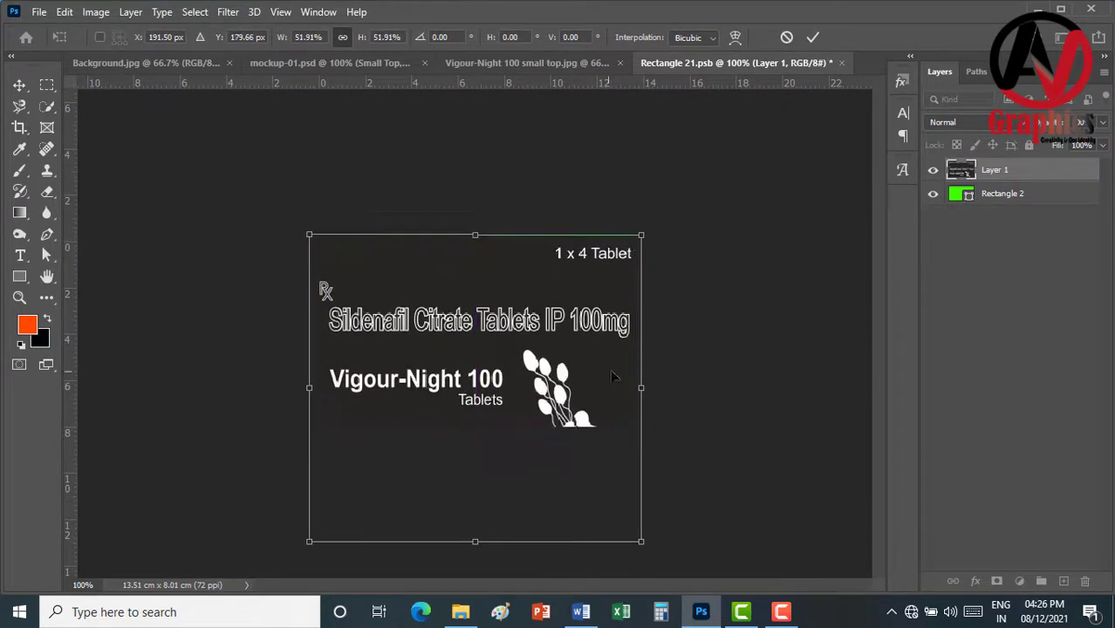
pyautogui.moveTo(641, 388); pyautogui.dragTo(627, 387)
pyautogui.moveTo(380, 394); pyautogui.dragTo(385, 394)
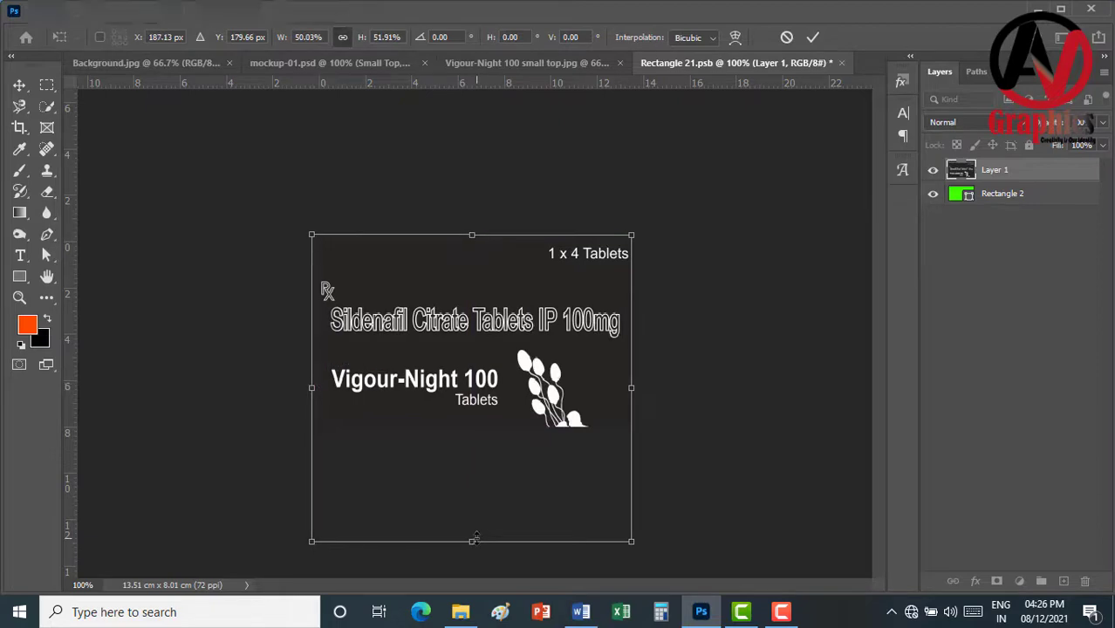
pyautogui.moveTo(477, 535); pyautogui.dragTo(476, 426)
pyautogui.click(812, 37)
pyautogui.hotkey('ctrl', 'w')
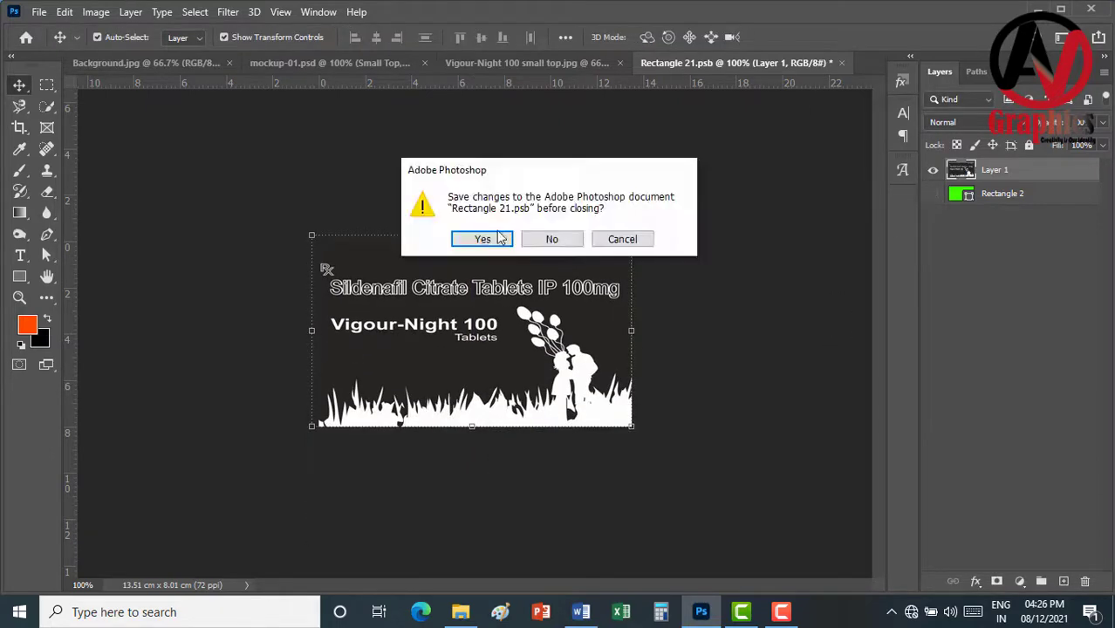
pyautogui.press('Return')
pyautogui.hotkey('ctrl', 'w')
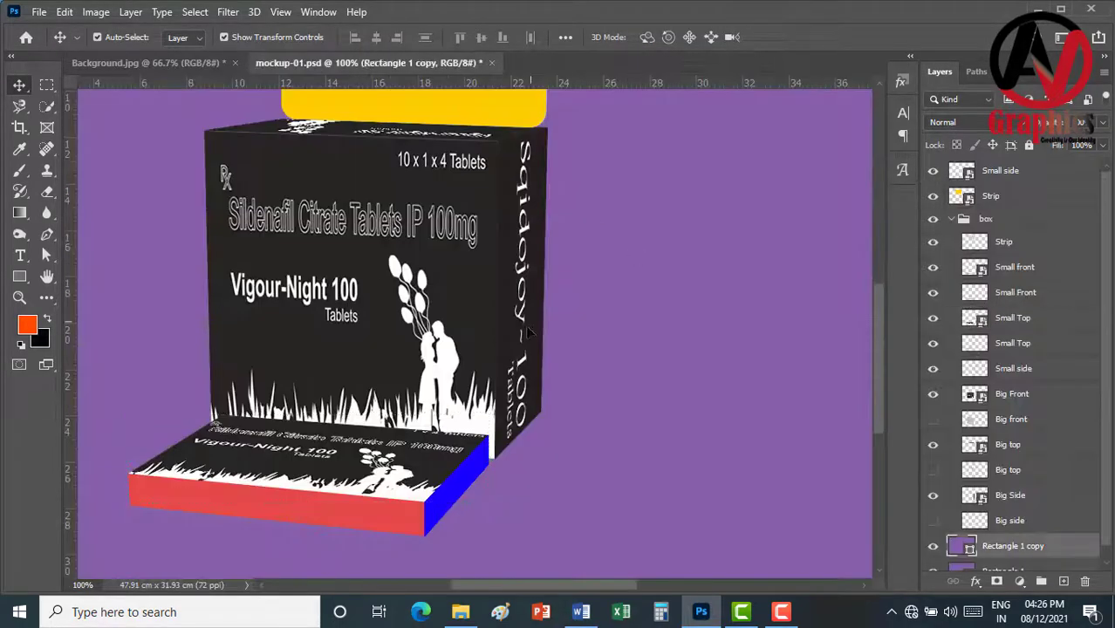
# Open the Vigour-Night small front and small side artwork files together
pyautogui.hotkey('ctrl', 'o')
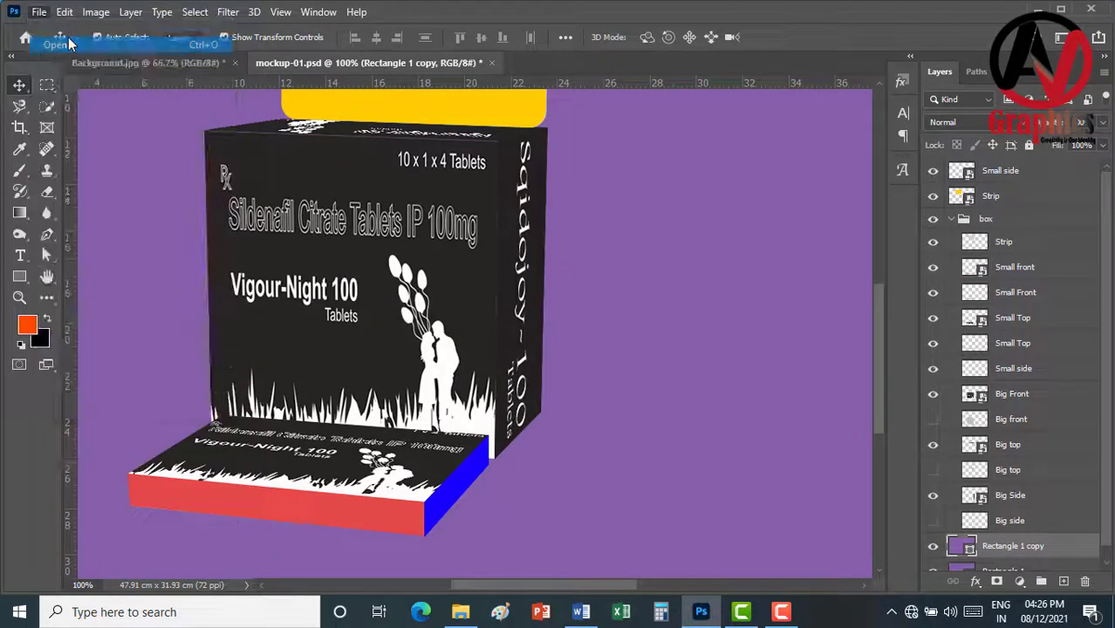
pyautogui.click(388, 157)
pyautogui.keyDown('ctrl'); pyautogui.click(486, 157); pyautogui.keyUp('ctrl')
pyautogui.press('Return')
# Place the Vigour-Night 100 front lettering on the small box's red front face and save it
pyautogui.click(375, 63)
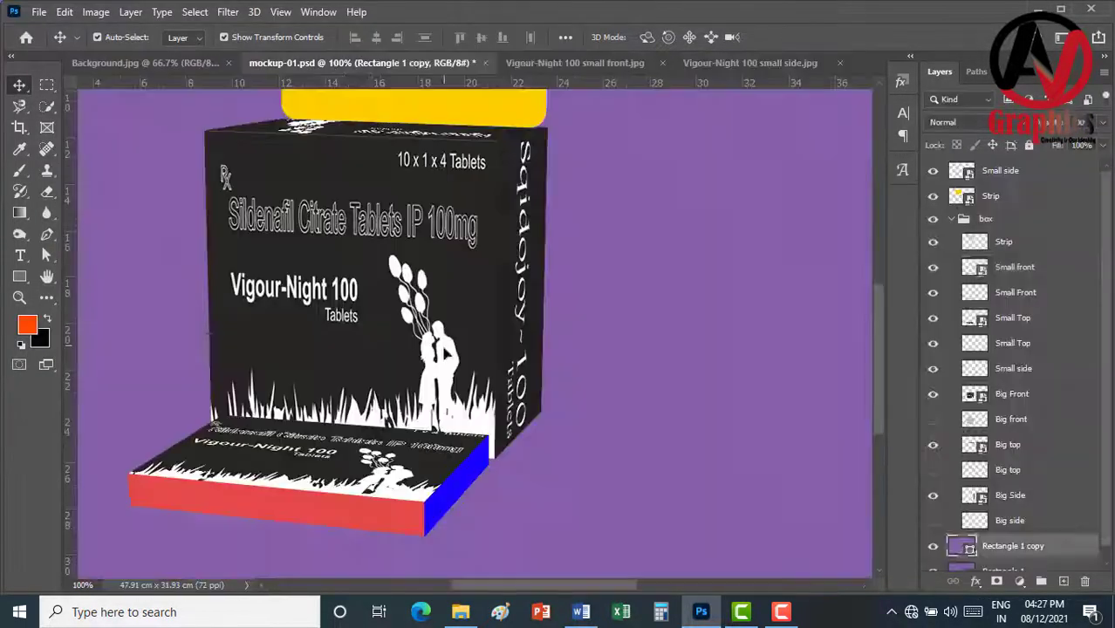
pyautogui.doubleClick(986, 277)
pyautogui.moveTo(476, 334); pyautogui.dragTo(671, 207)
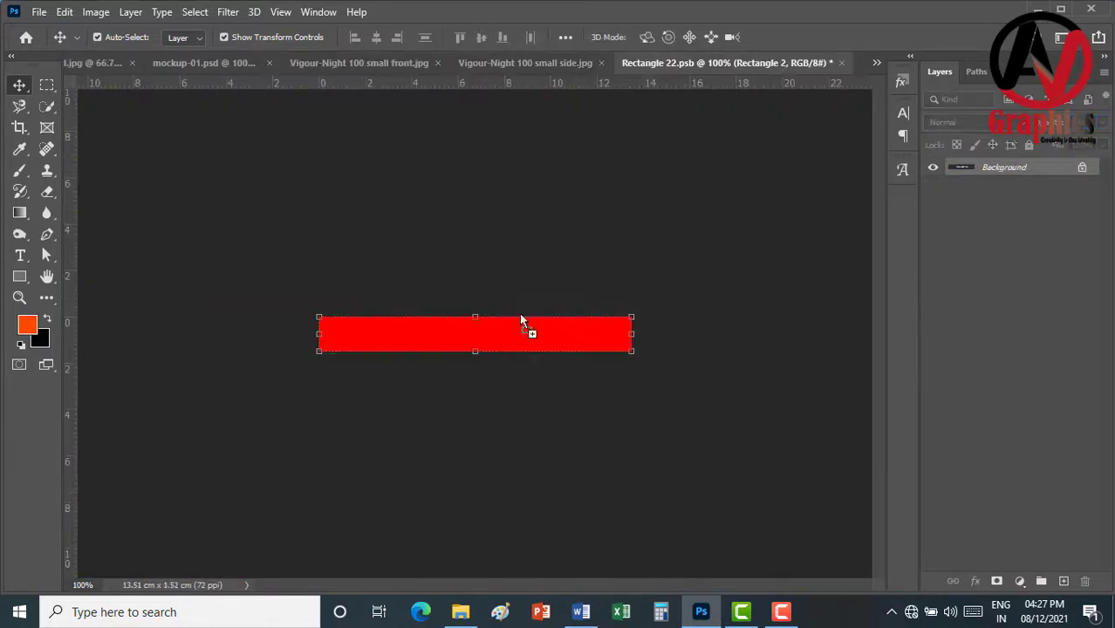
pyautogui.hotkey('ctrl', 't')
pyautogui.moveTo(672, 207)
pyautogui.mouseDown()
pyautogui.moveTo(502, 331)
pyautogui.moveTo(506, 340)
pyautogui.mouseUp()
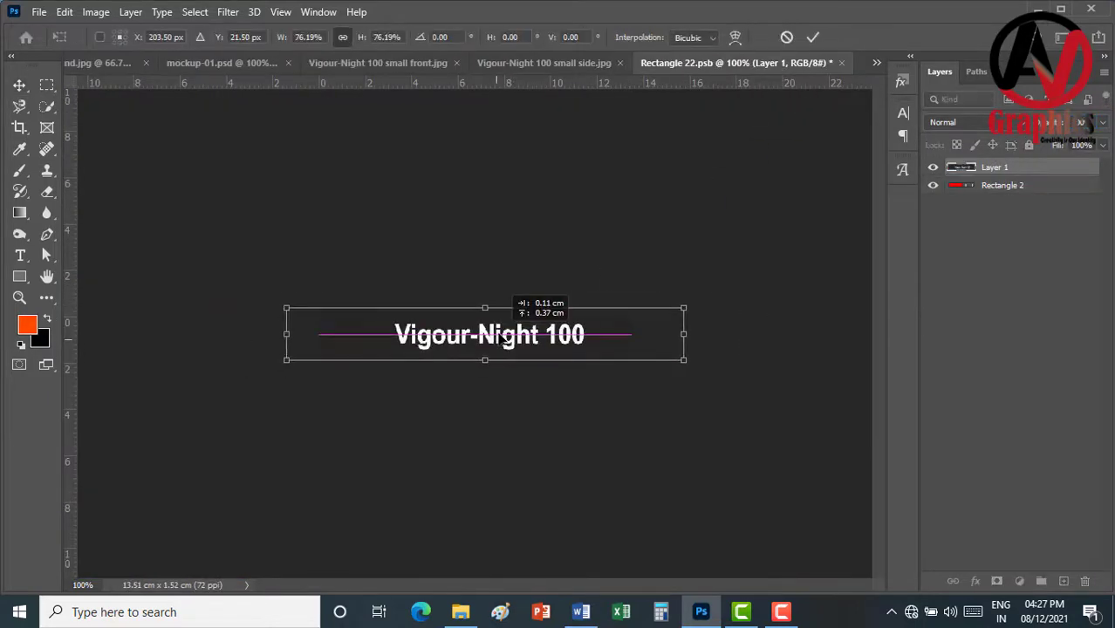
pyautogui.click(812, 36)
pyautogui.hotkey('ctrl', 'w')
pyautogui.press('Return')
pyautogui.hotkey('ctrl', 'w')
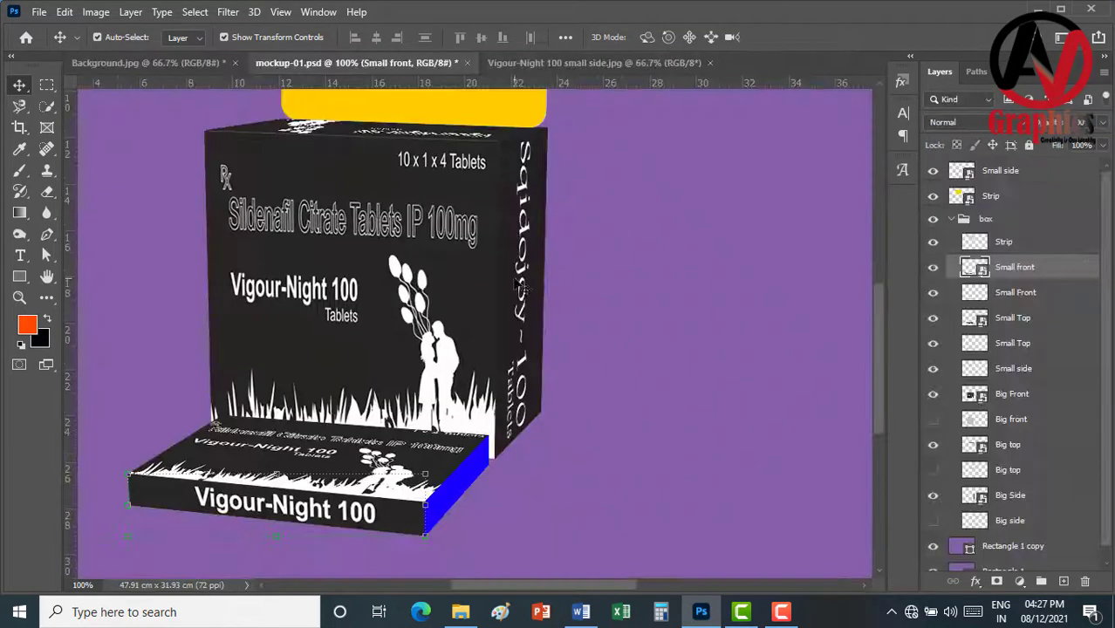
# Place the rotated, scaled Vigour-Night side artwork on the small box's blue side face and save it
pyautogui.doubleClick(968, 174)
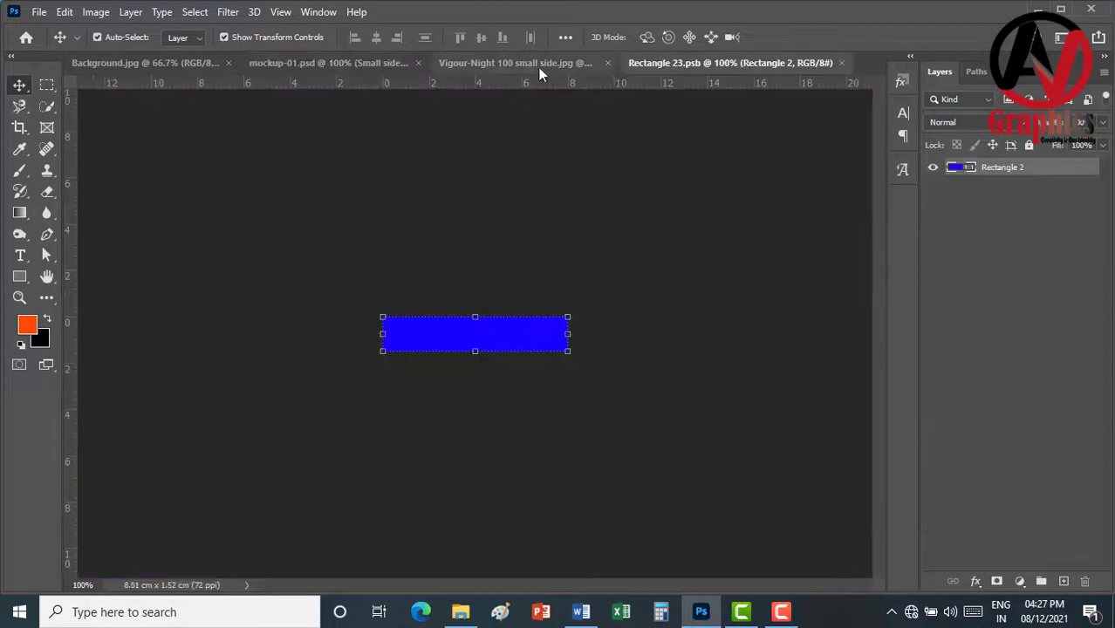
pyautogui.click(526, 63)
pyautogui.moveTo(480, 327); pyautogui.dragTo(543, 467)
pyautogui.hotkey('ctrl', '-')
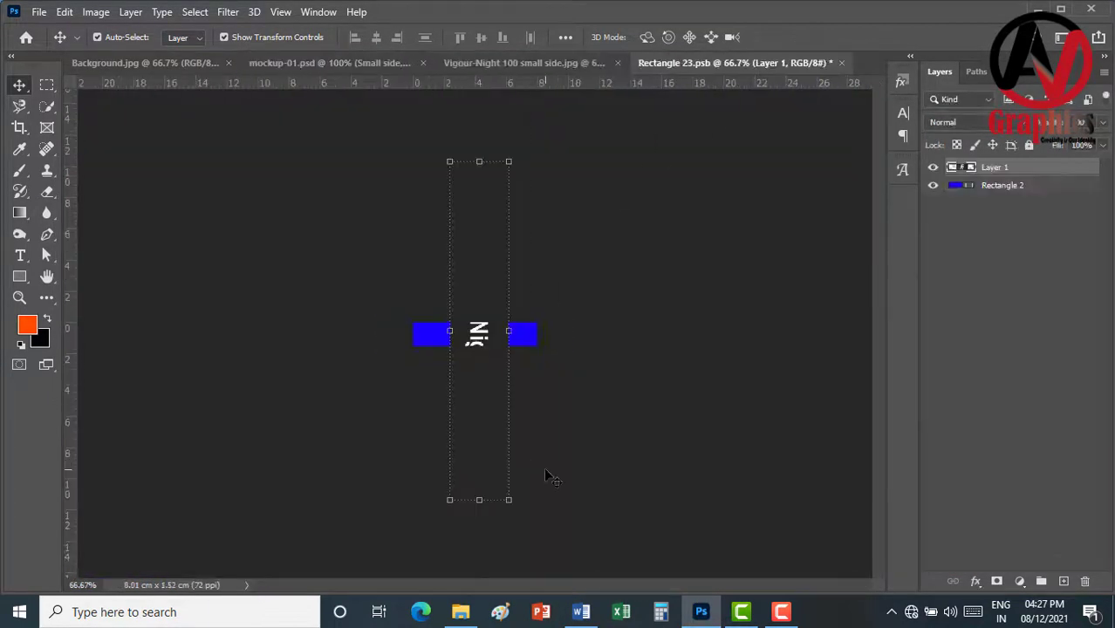
pyautogui.hotkey('ctrl', 't')
pyautogui.keyDown('alt'); pyautogui.moveTo(646, 330); pyautogui.dragTo(600, 333); pyautogui.keyUp('alt')
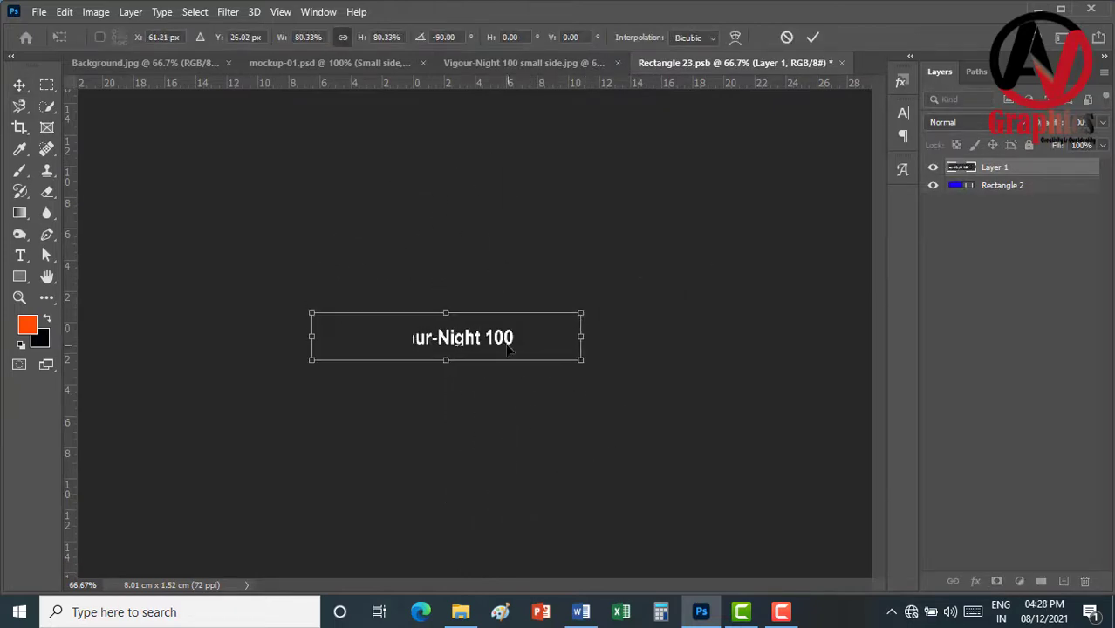
pyautogui.moveTo(478, 337); pyautogui.dragTo(474, 340)
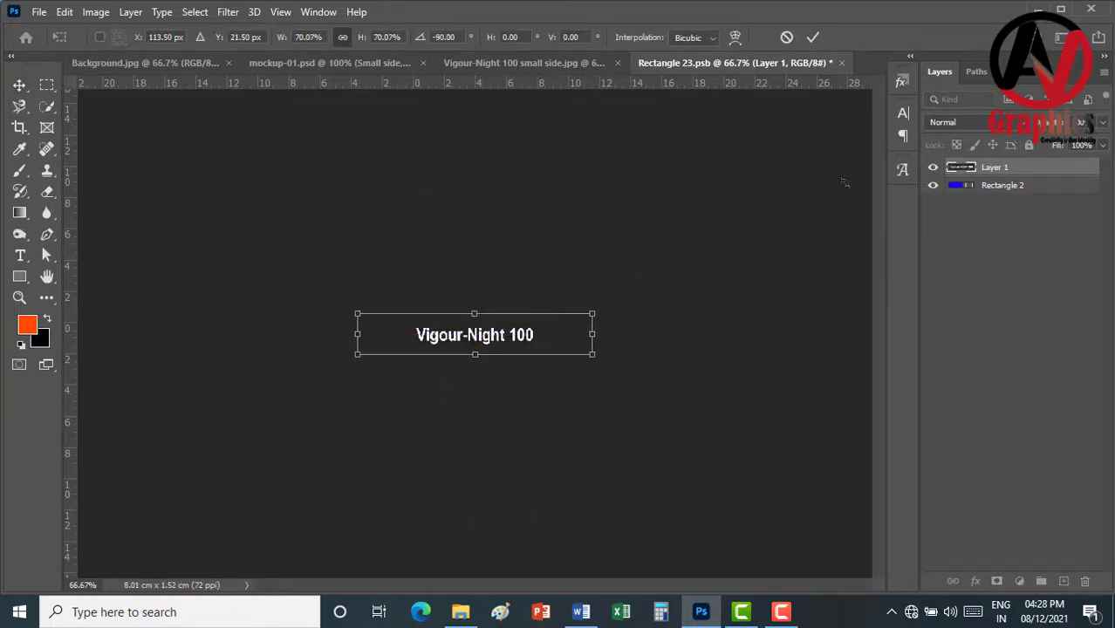
pyautogui.press('Return')
pyautogui.click(841, 62)
pyautogui.hotkey('ctrl', 'w')
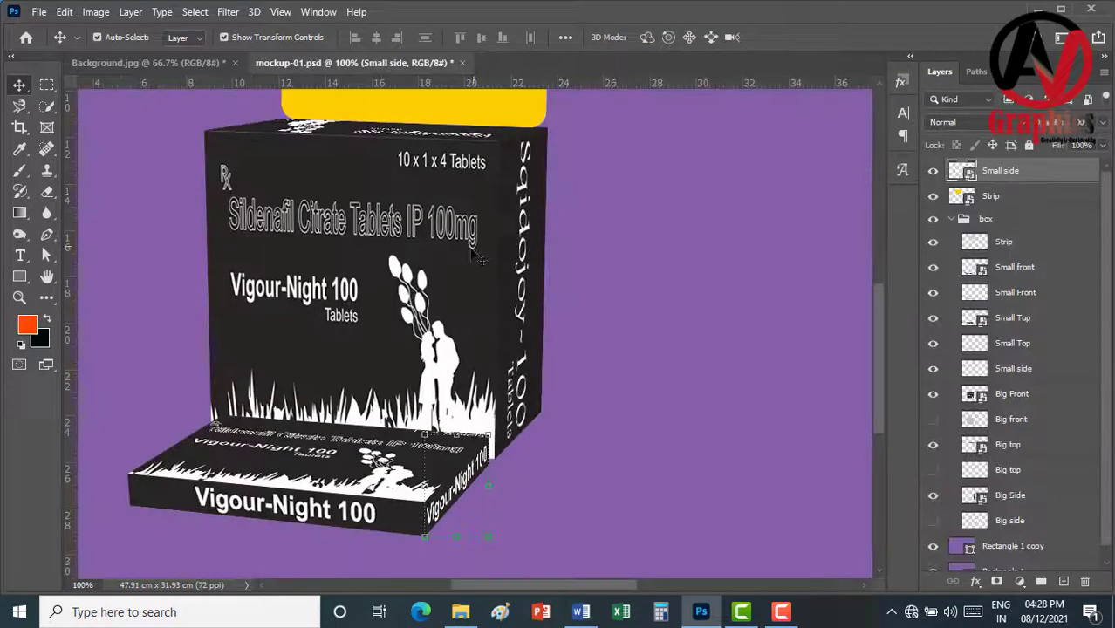
pyautogui.click(615, 336)
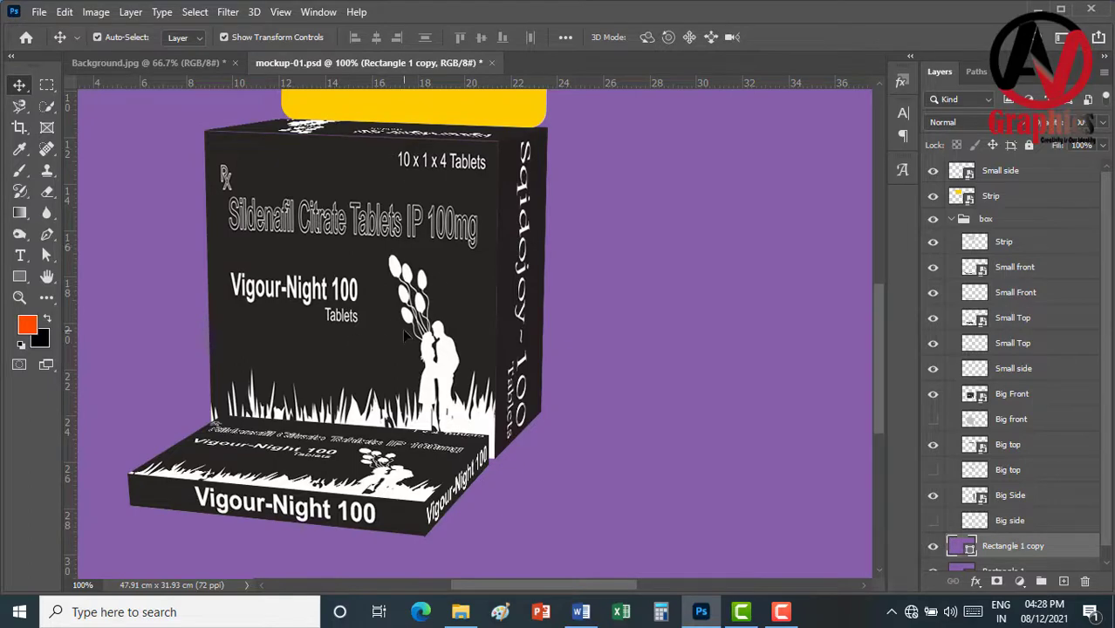
# Select the yellow Strip layer in the mockup
pyautogui.scroll(5, 427, 324)
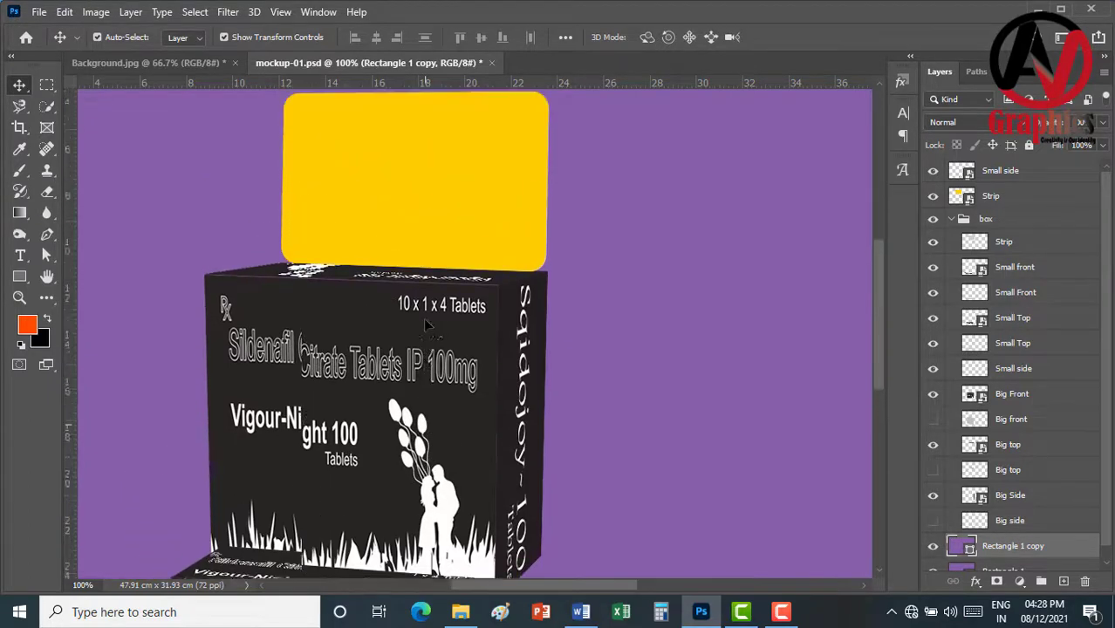
pyautogui.scroll(-1, 426, 325)
pyautogui.click(425, 205)
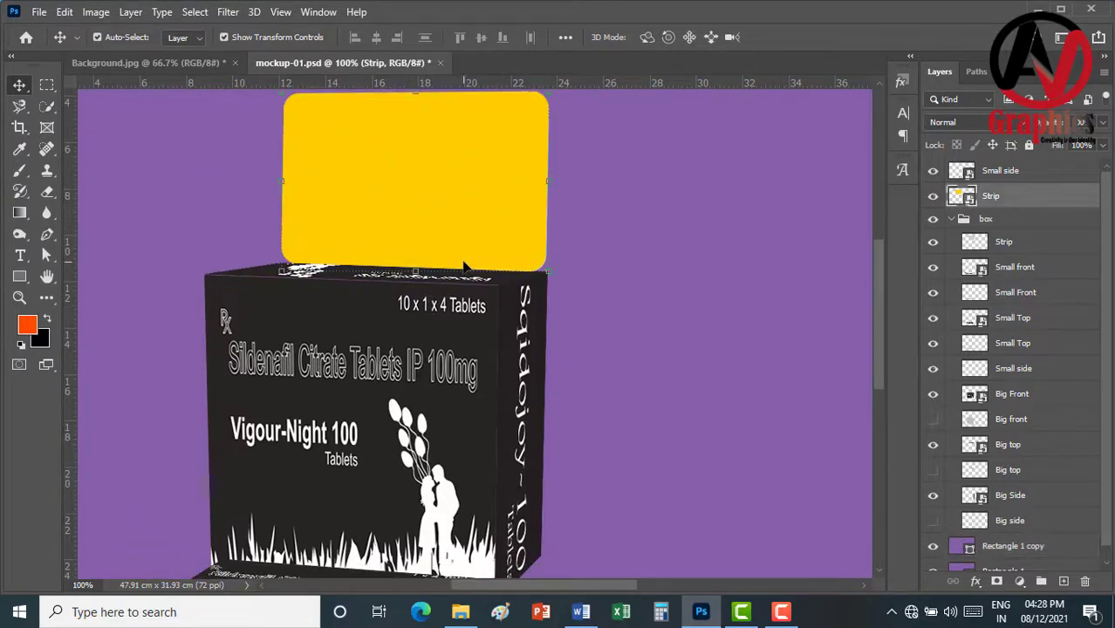
pyautogui.scroll(-1, 465, 266)
pyautogui.scroll(2, 463, 266)
pyautogui.scroll(1, 463, 266)
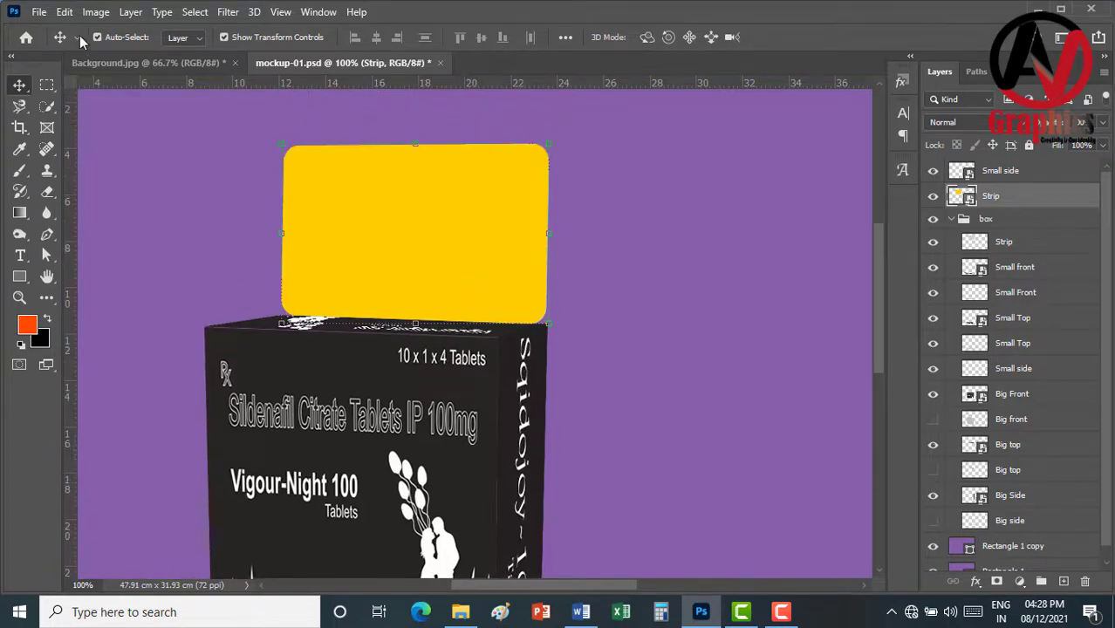
# Open the 20210812_140142 blister-strip photo from the 26.vigour folder
pyautogui.click(40, 12)
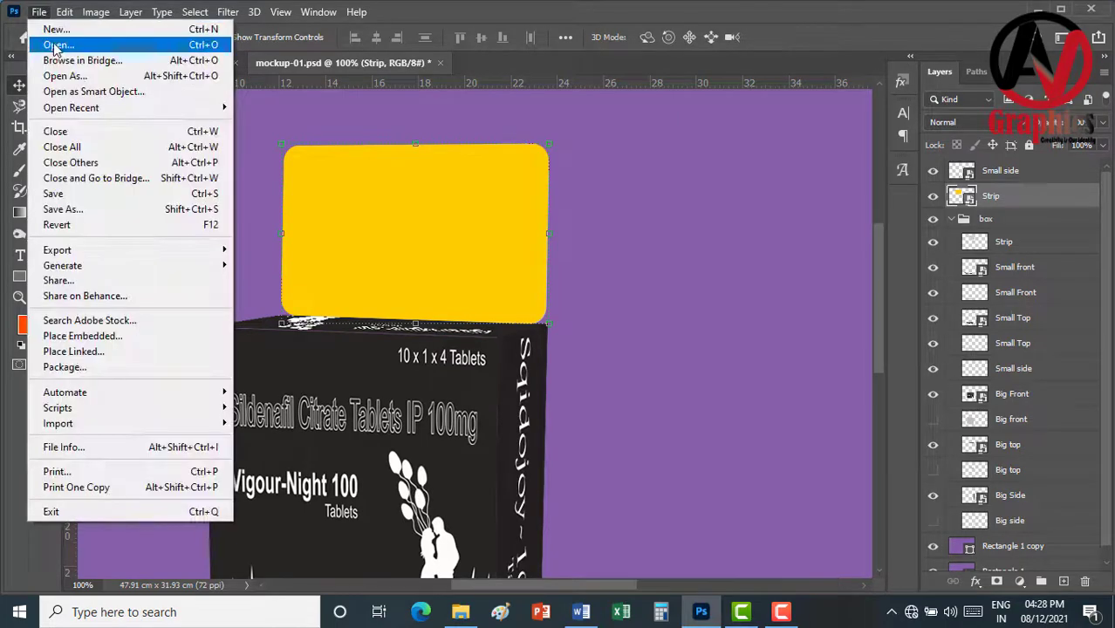
pyautogui.click(54, 45)
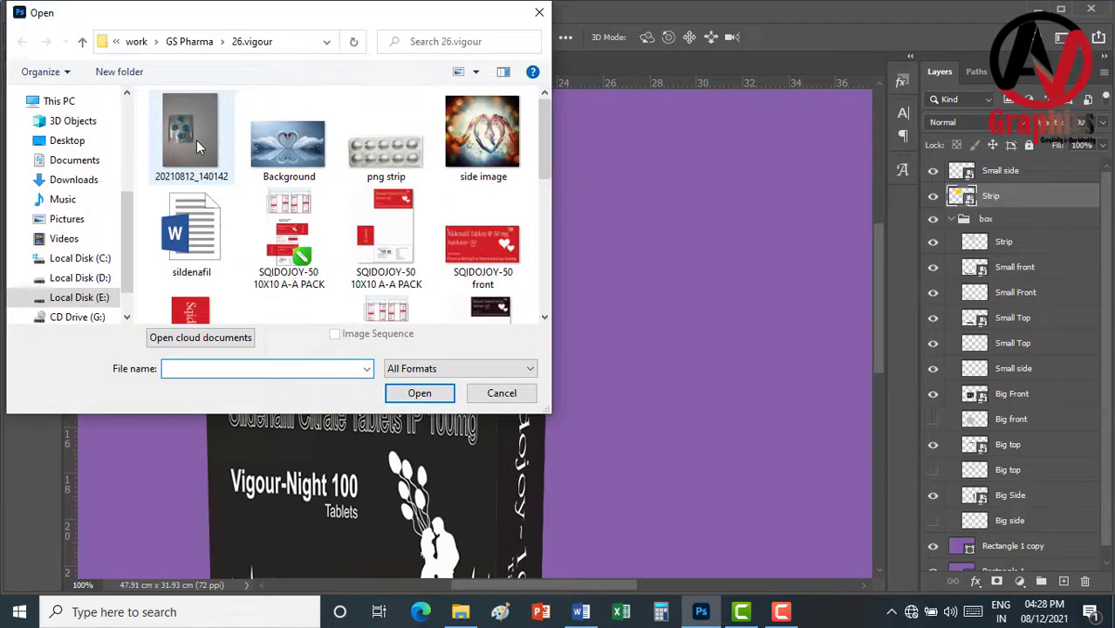
pyautogui.click(197, 139)
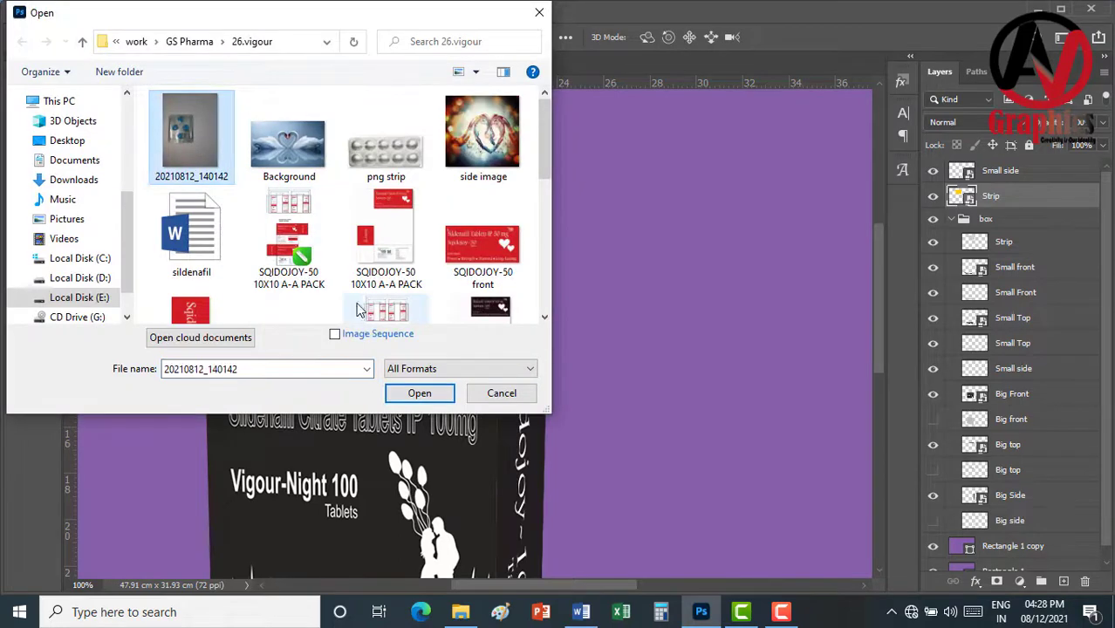
pyautogui.click(419, 394)
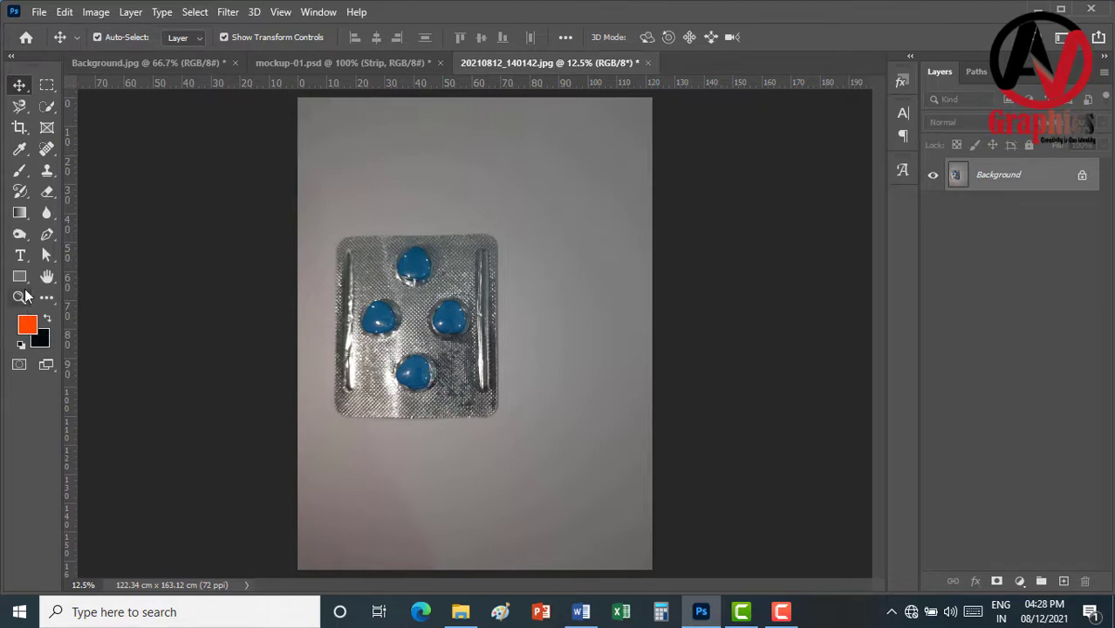
# Trace the blister strip's outline with the Pen tool and turn it into a selection
pyautogui.click(47, 237)
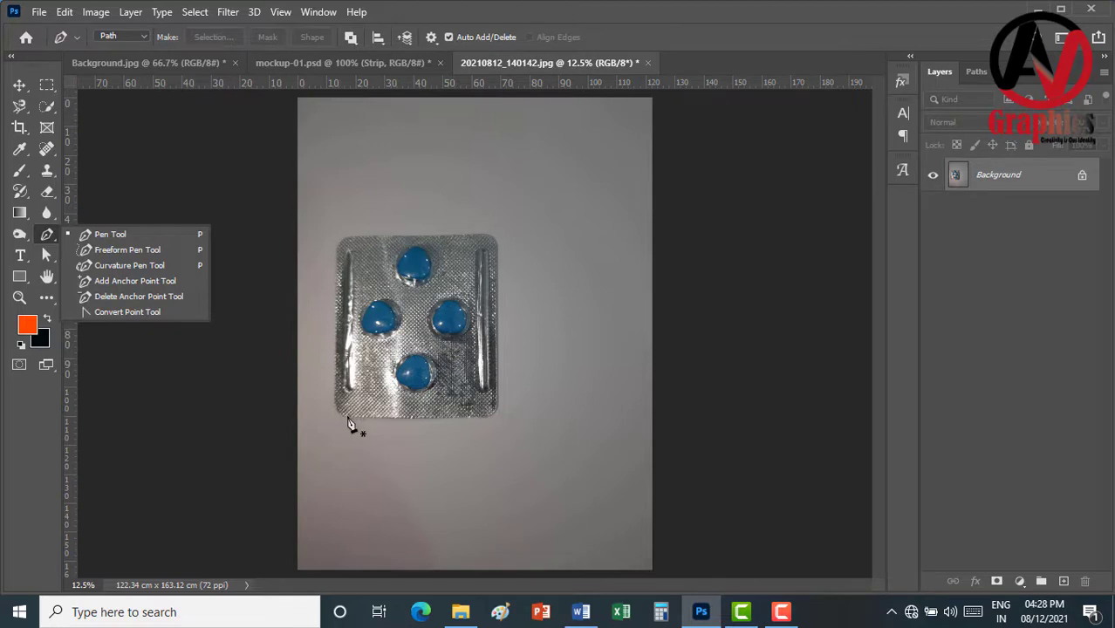
pyautogui.moveTo(347, 416); pyautogui.dragTo(465, 416)
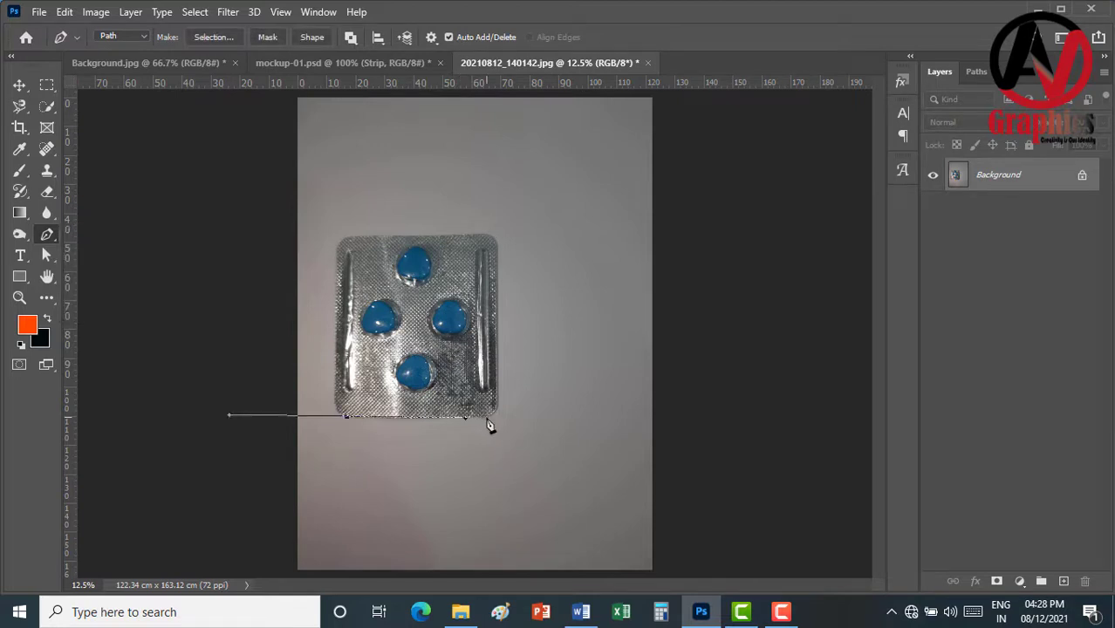
pyautogui.click(489, 422)
pyautogui.click(499, 243)
pyautogui.click(481, 237)
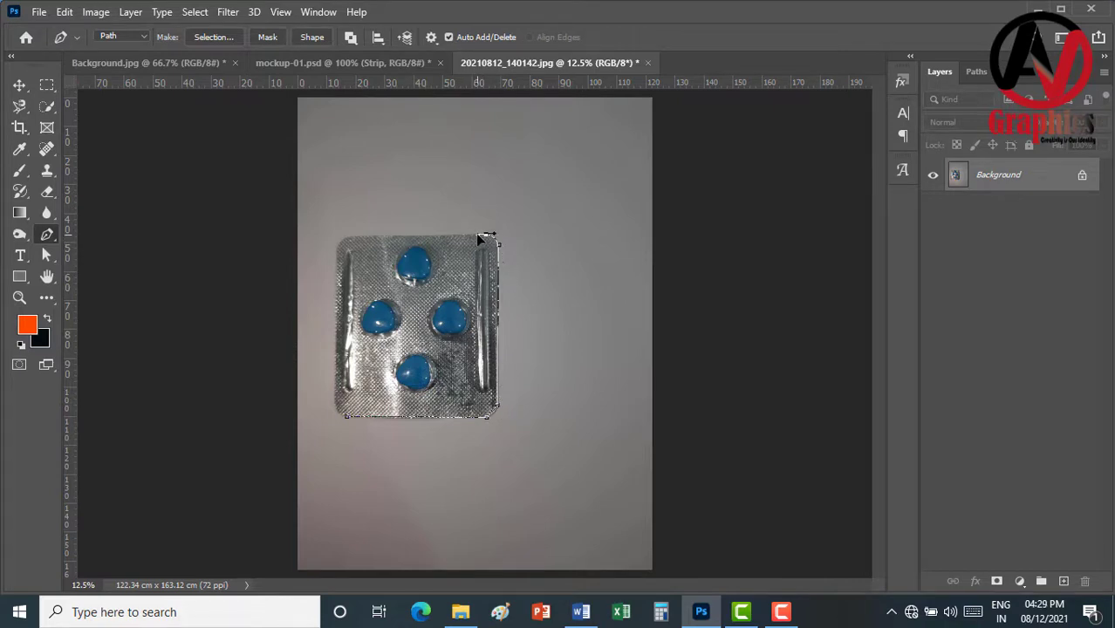
pyautogui.click(348, 237)
pyautogui.click(338, 413)
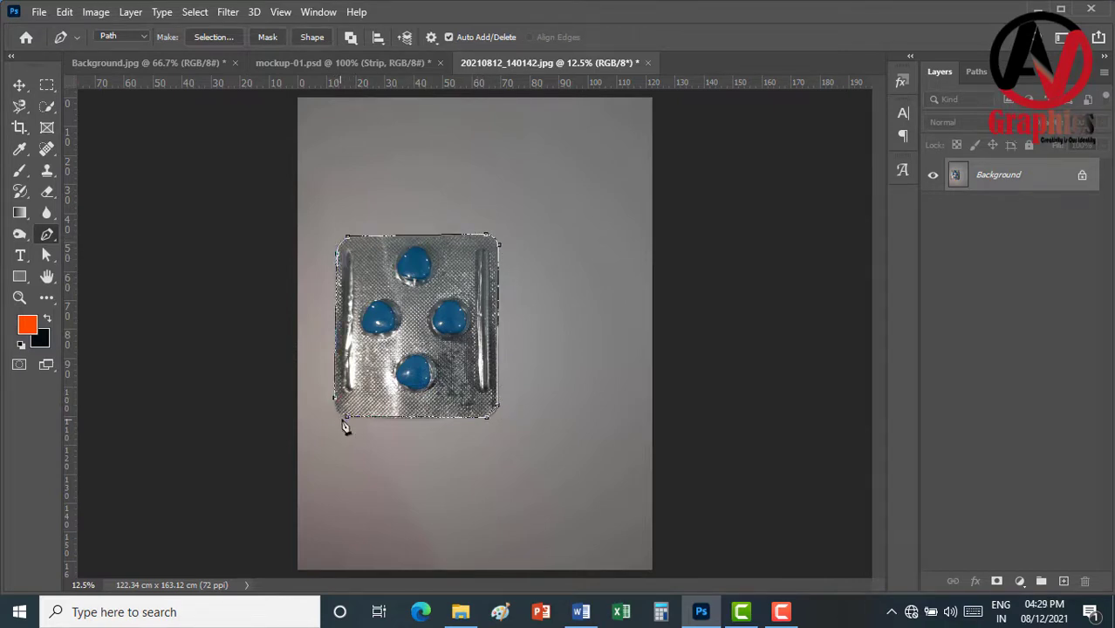
pyautogui.rightClick(447, 212)
pyautogui.click(541, 300)
pyautogui.click(642, 147)
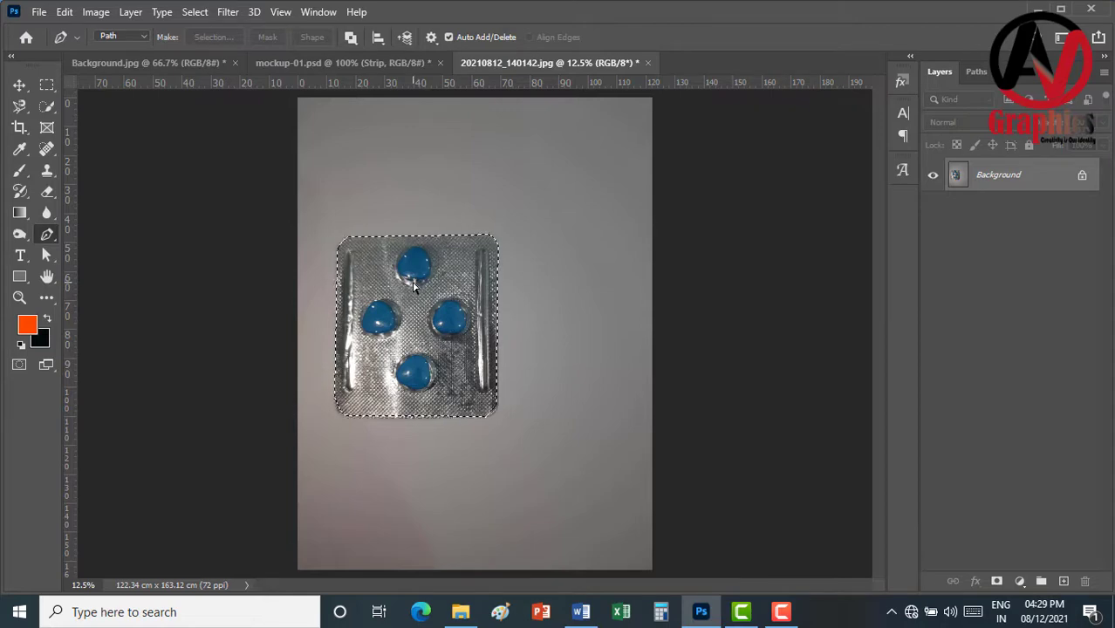
# Paste the copied blister into a new Untitled-1 document with its white Background hidden
pyautogui.hotkey('ctrl', 'c')
pyautogui.hotkey('ctrl', 'n')
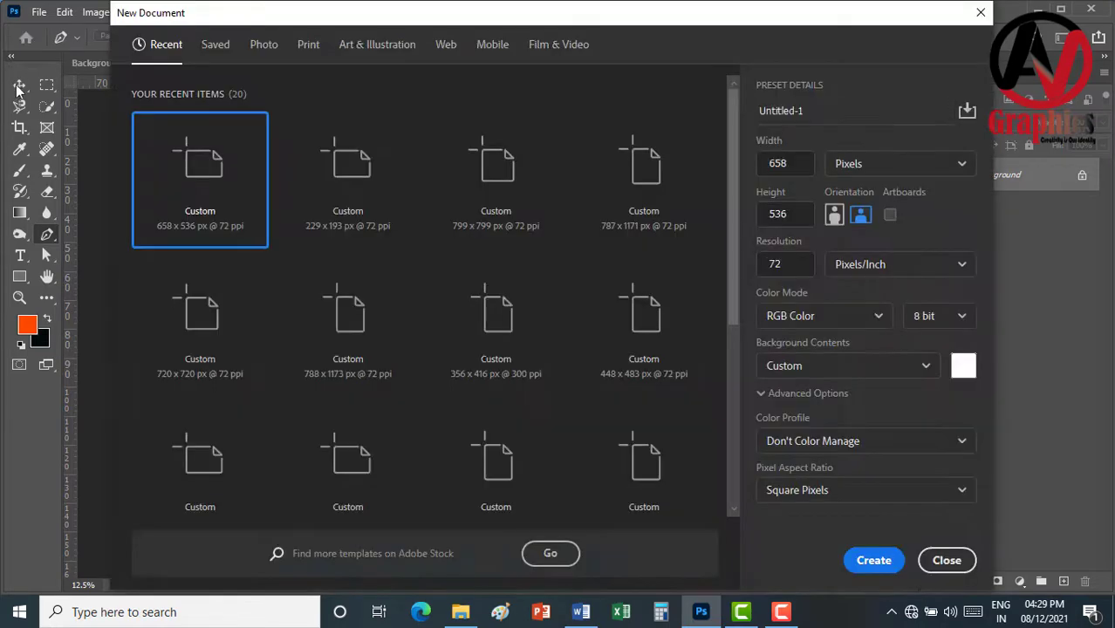
pyautogui.doubleClick(240, 173)
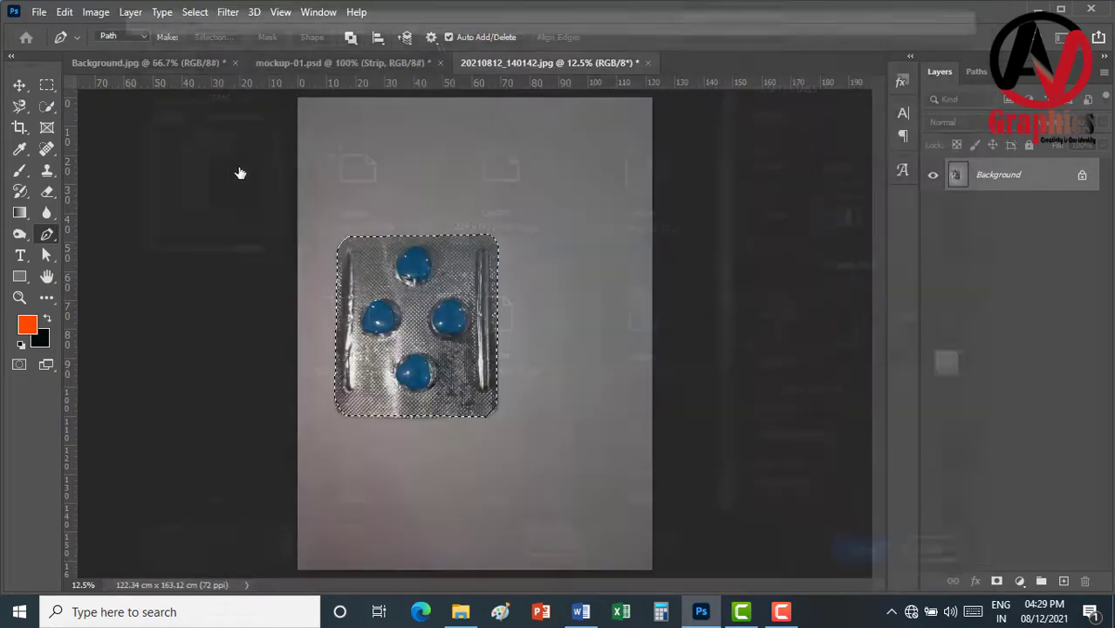
pyautogui.hotkey('ctrl', 'v')
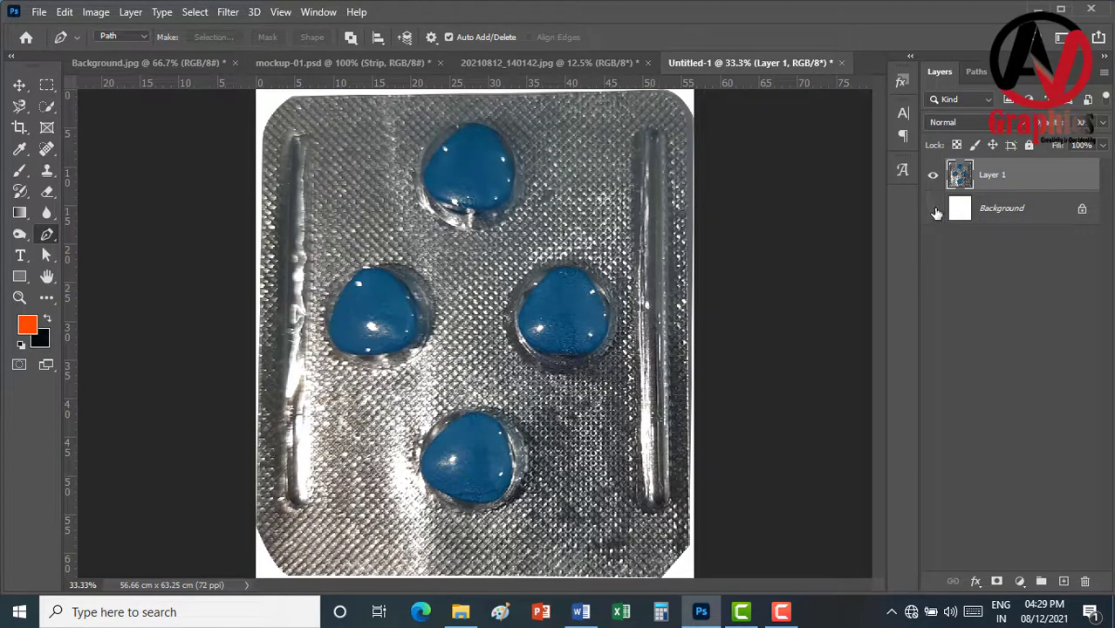
pyautogui.click(934, 210)
pyautogui.click(20, 85)
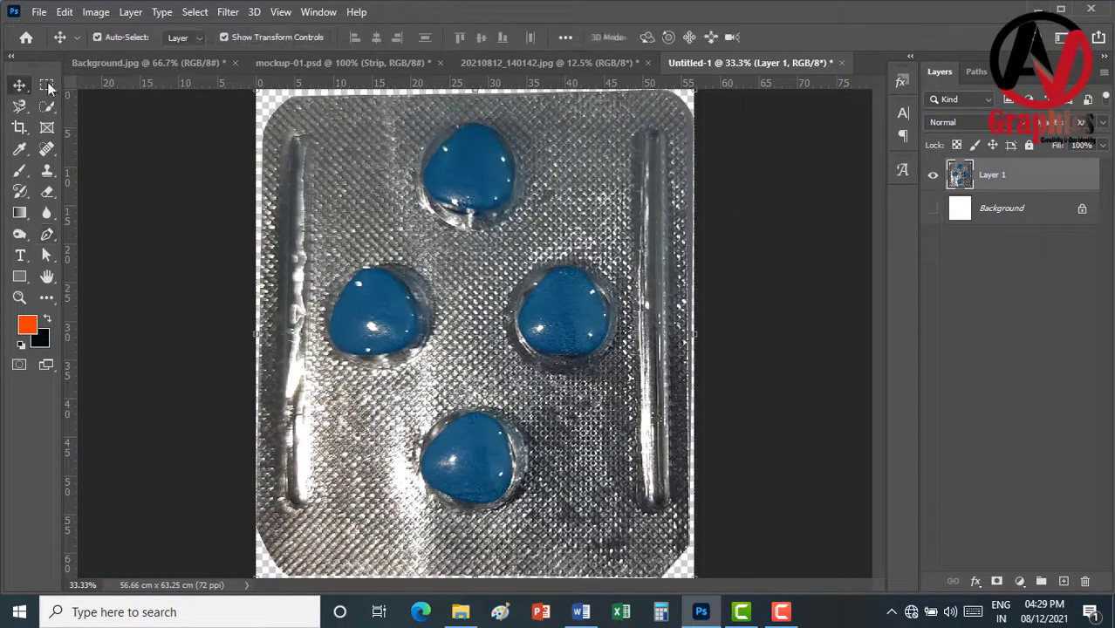
pyautogui.click(296, 64)
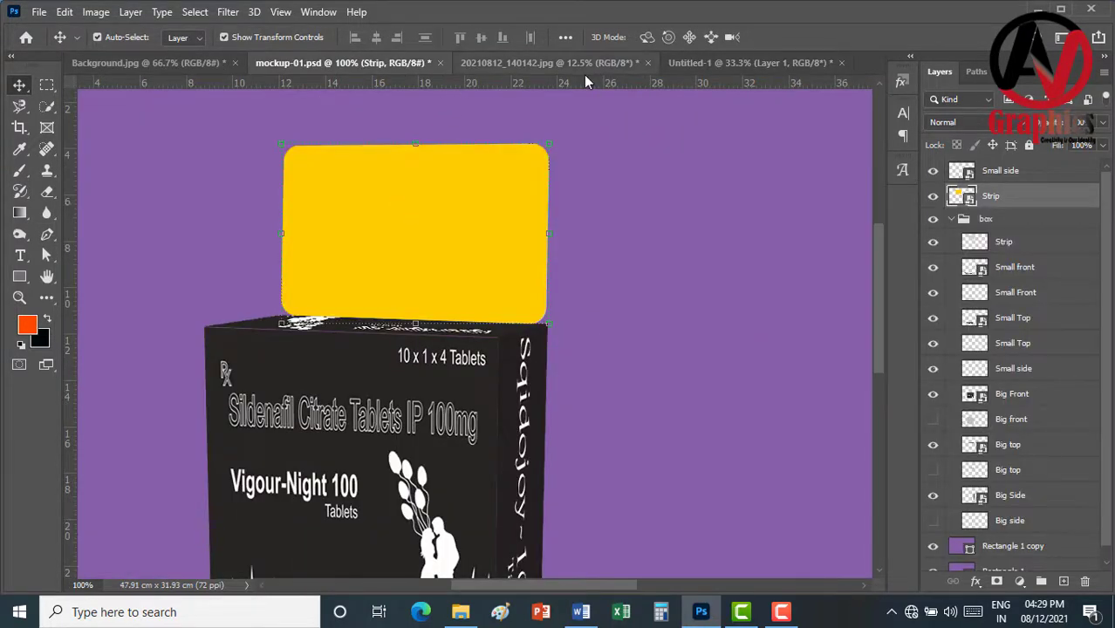
# Put the Untitled-1 blister into the Strip smart object at about 19%, rotated -90°, and save
pyautogui.doubleClick(968, 197)
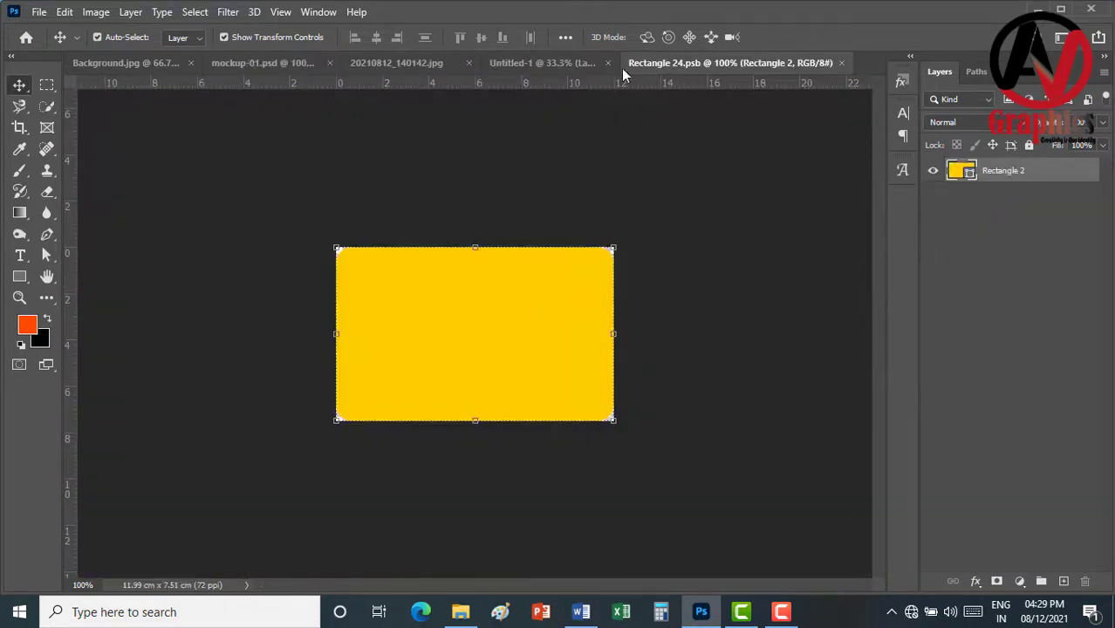
pyautogui.click(554, 65)
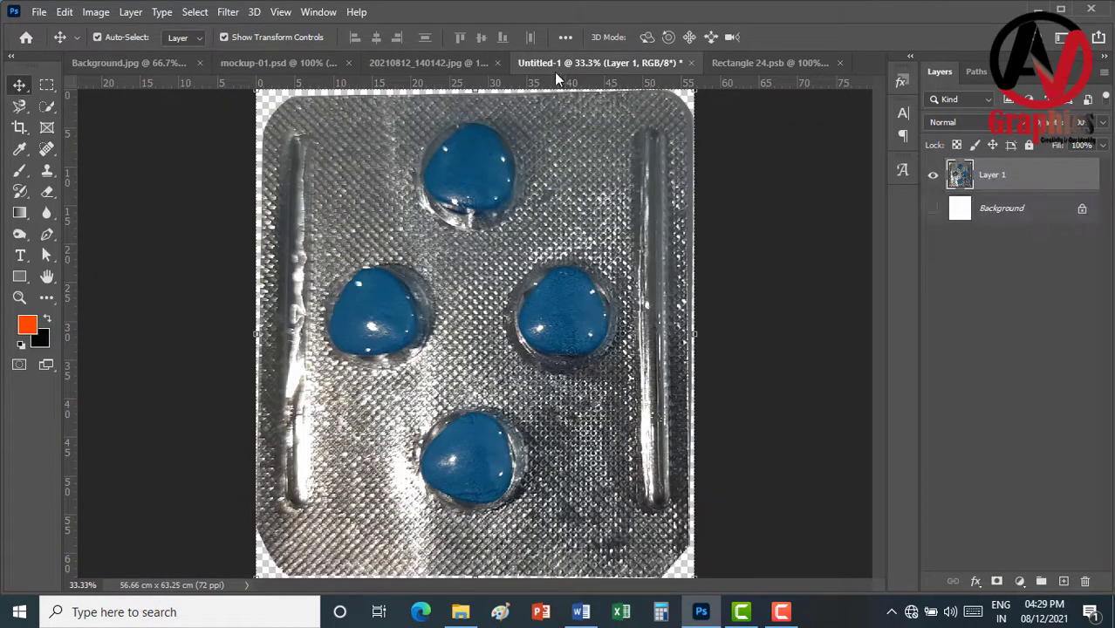
pyautogui.moveTo(569, 229)
pyautogui.mouseDown()
pyautogui.moveTo(739, 91)
pyautogui.moveTo(520, 319)
pyautogui.mouseUp()
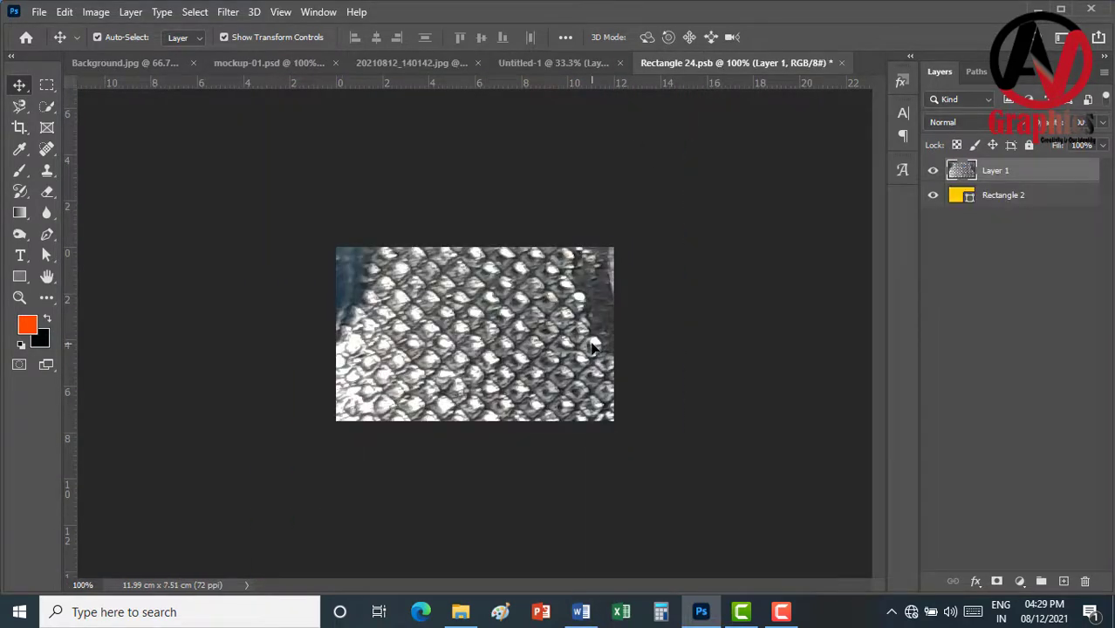
pyautogui.hotkey('ctrl', '-')
pyautogui.hotkey('ctrl', '-')
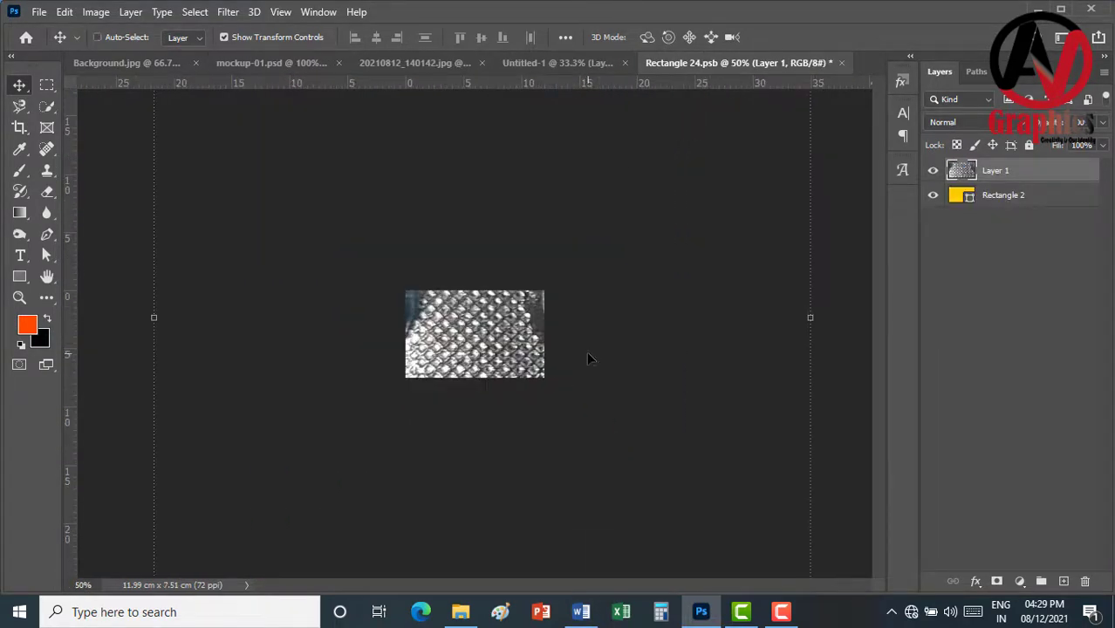
pyautogui.hotkey('ctrl', 't')
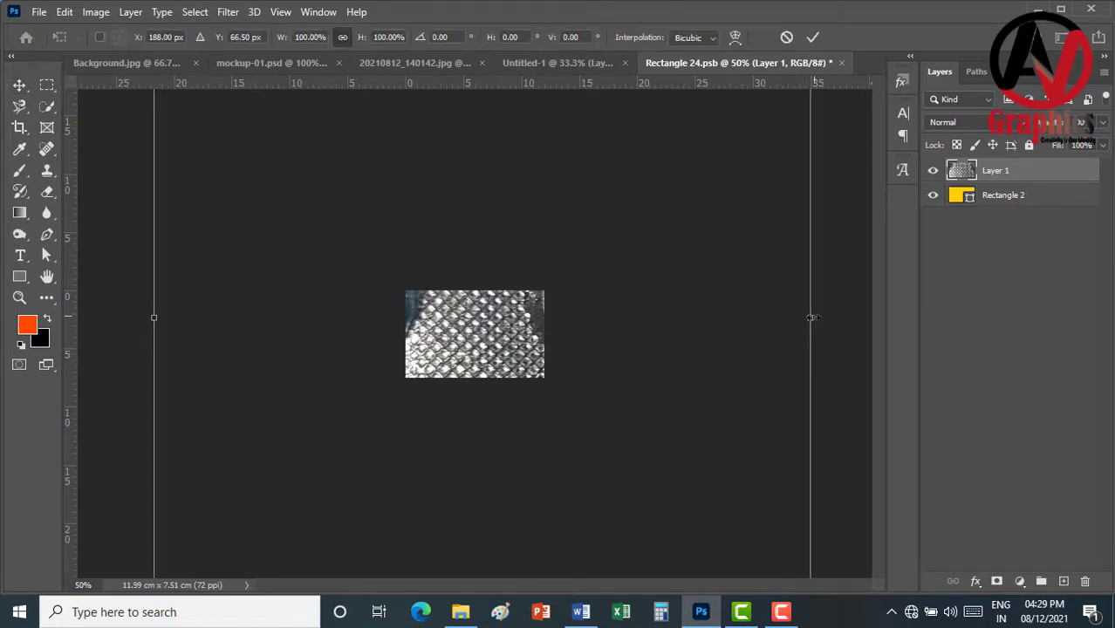
pyautogui.moveTo(485, 342); pyautogui.dragTo(486, 348)
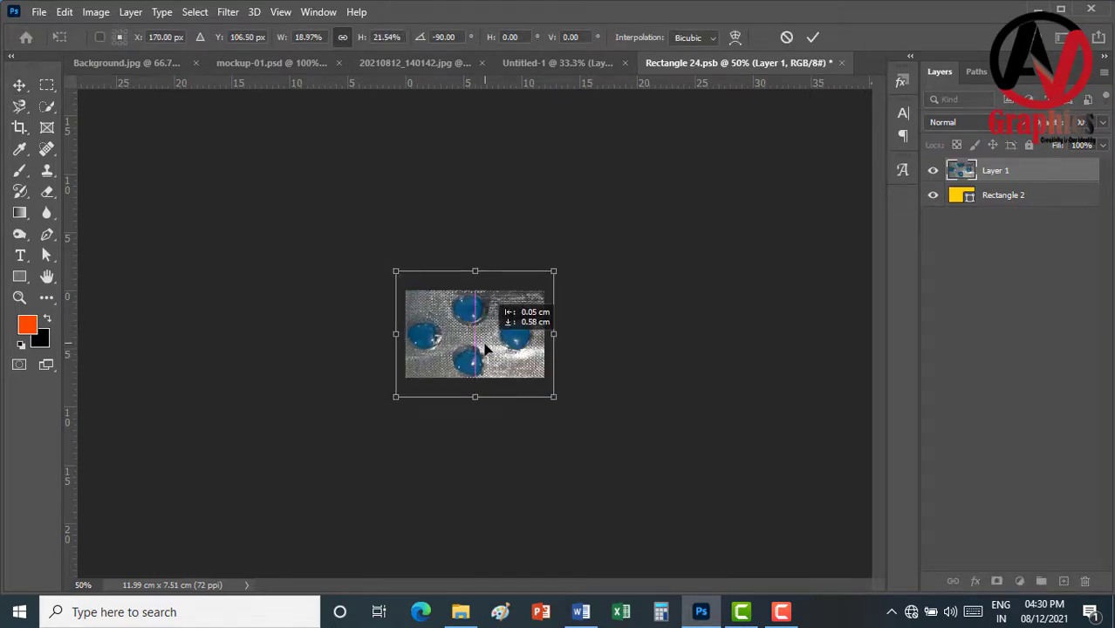
pyautogui.click(813, 39)
pyautogui.click(839, 62)
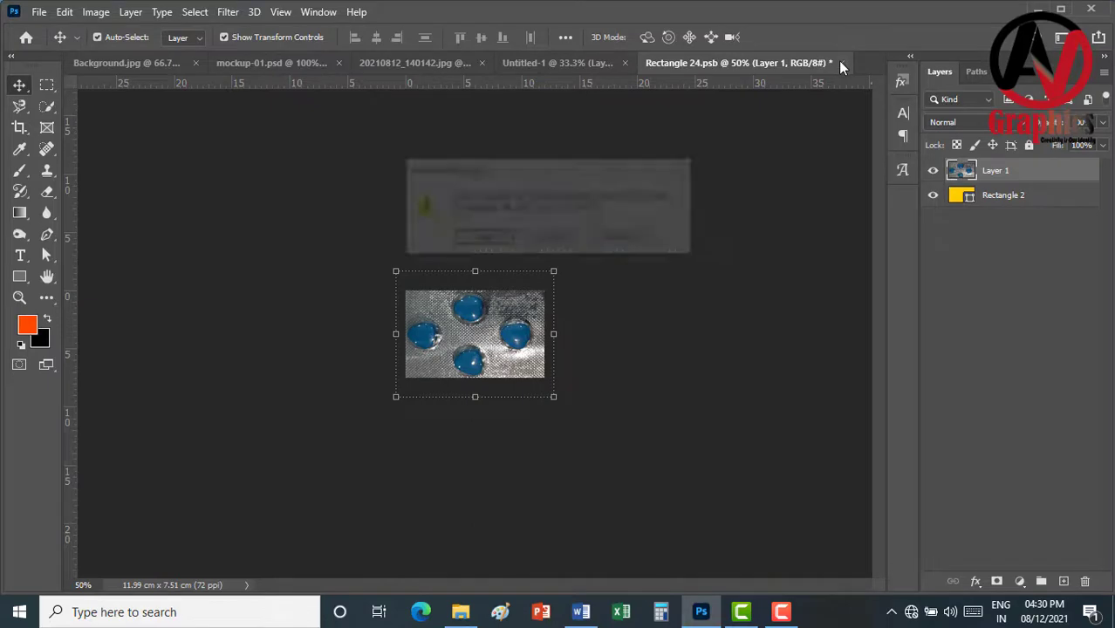
pyautogui.click(485, 241)
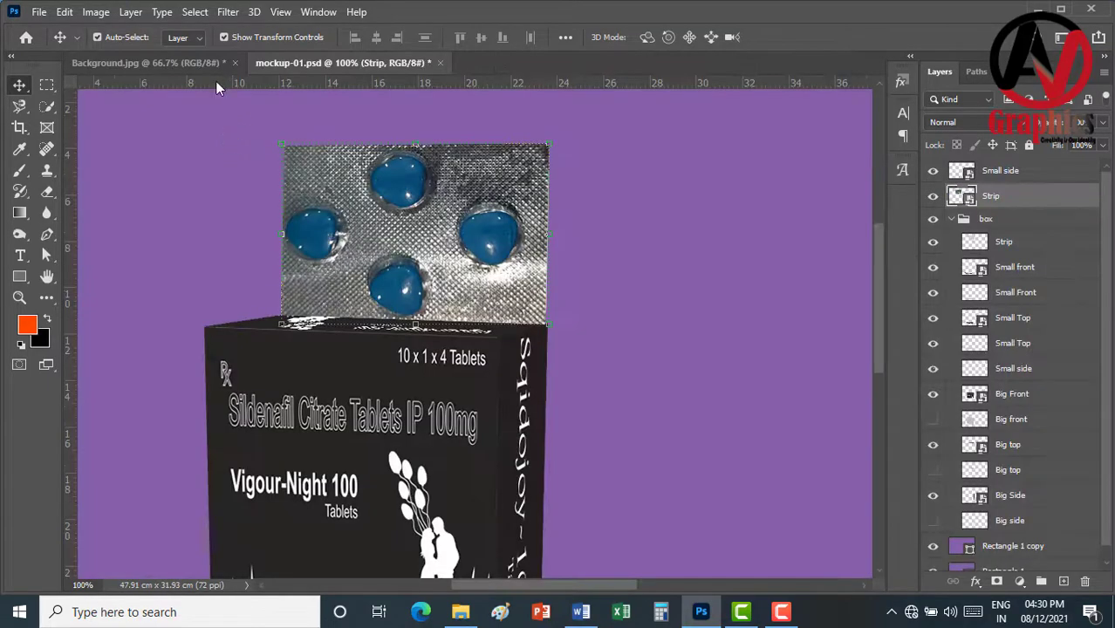
pyautogui.keyDown('ctrl'); pyautogui.click(206, 154); pyautogui.keyUp('ctrl')
pyautogui.scroll(-2, 679, 221)
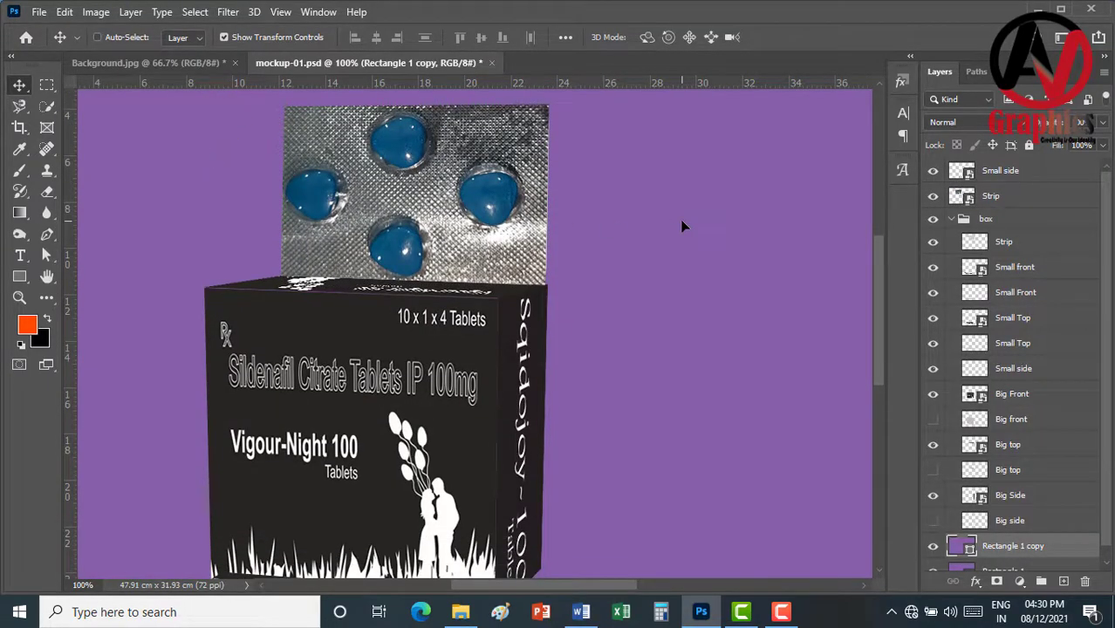
pyautogui.scroll(-3, 681, 226)
pyautogui.scroll(1, 681, 226)
pyautogui.scroll(1, 681, 226)
pyautogui.scroll(1, 681, 226)
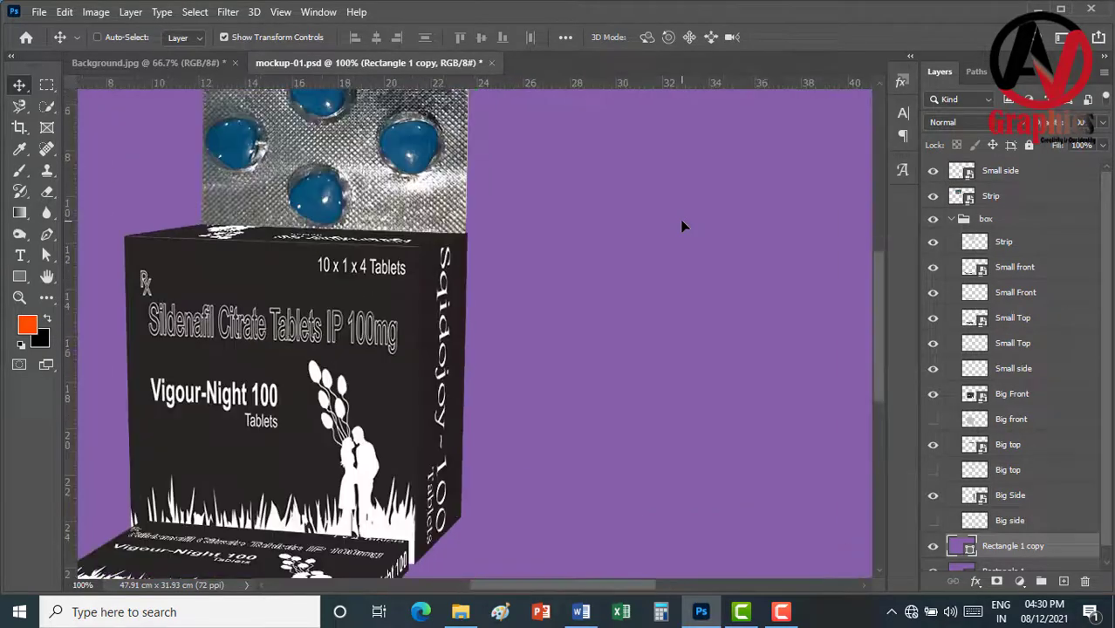
pyautogui.scroll(-1, 681, 226)
pyautogui.scroll(1, 682, 226)
pyautogui.scroll(-1, 681, 226)
pyautogui.scroll(1, 682, 226)
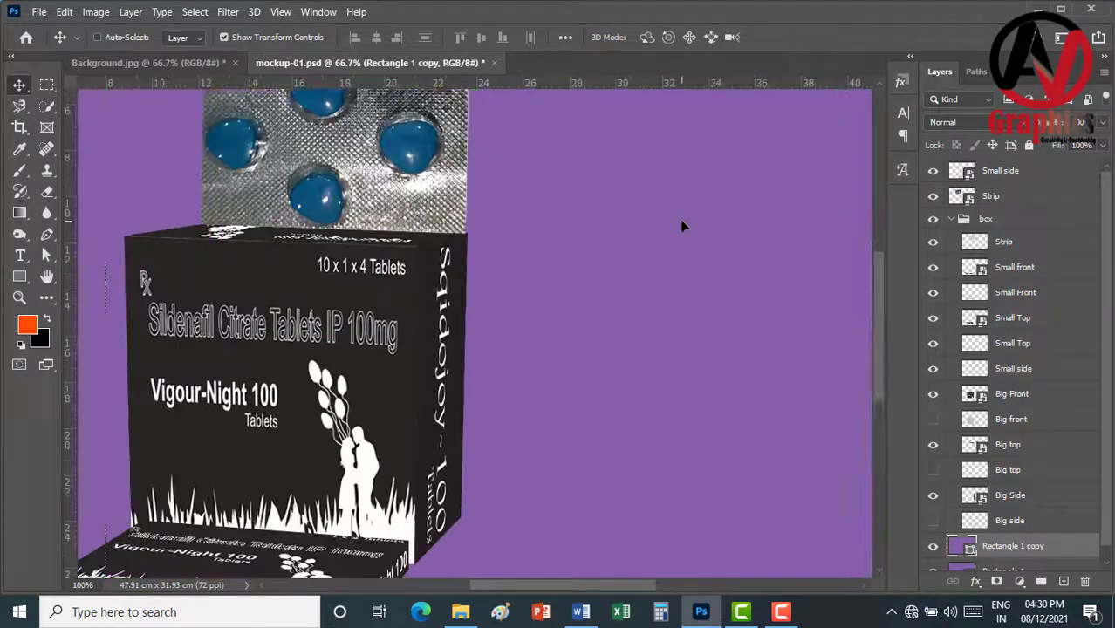
pyautogui.scroll(-1, 682, 226)
pyautogui.scroll(1, 681, 226)
pyautogui.scroll(-1, 681, 226)
pyautogui.scroll(1, 682, 226)
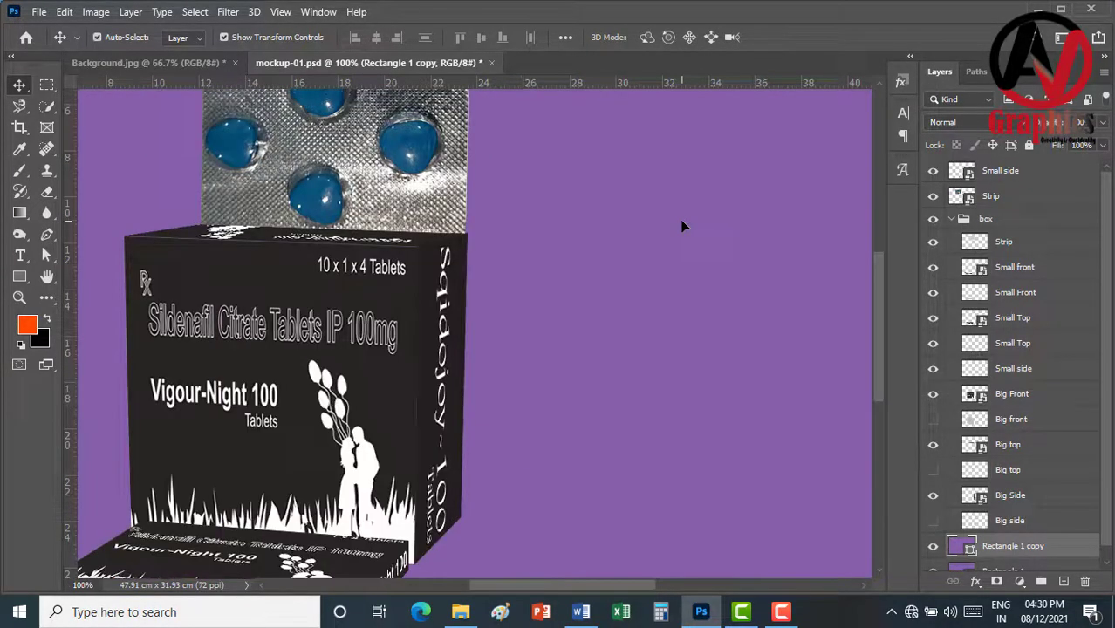
pyautogui.scroll(-1, 647, 276)
pyautogui.scroll(-1, 647, 276)
pyautogui.scroll(-1, 647, 276)
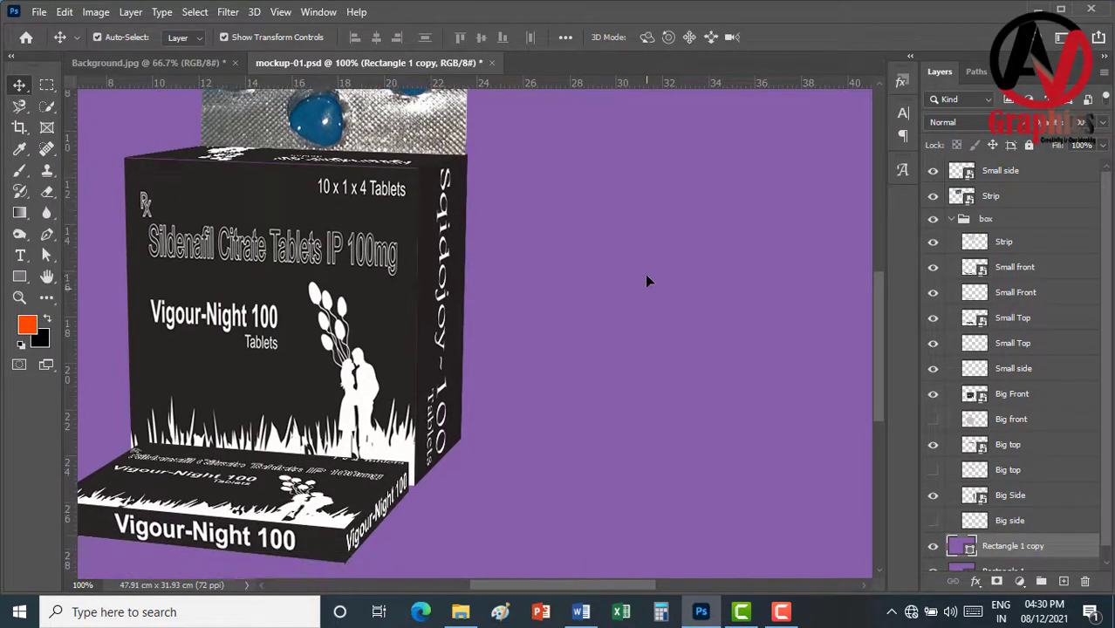
pyautogui.scroll(-1, 646, 276)
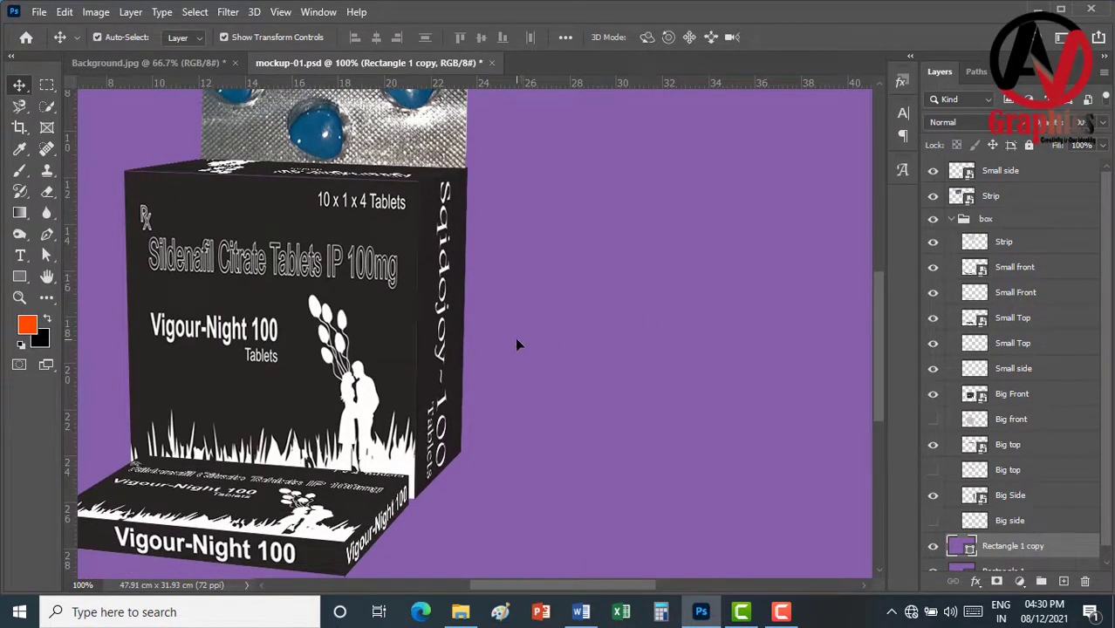
pyautogui.scroll(-1, 517, 344)
pyautogui.scroll(-1, 517, 343)
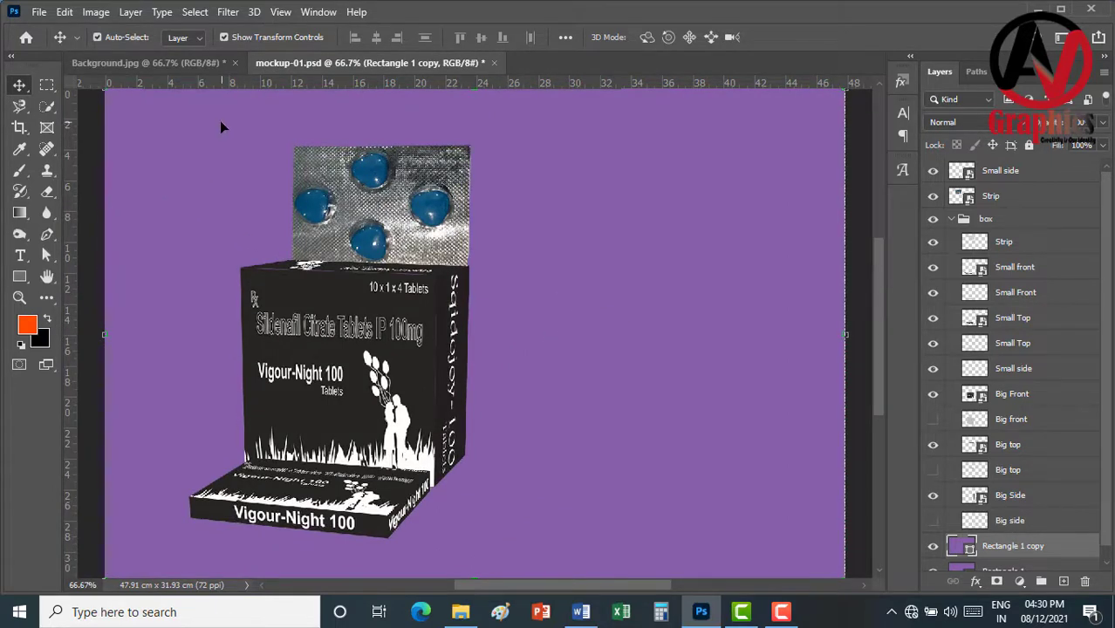
# Hide the Rectangle 1 and Rectangle 1 copy purple backgrounds
pyautogui.moveTo(591, 379); pyautogui.dragTo(659, 439)
pyautogui.click(933, 561)
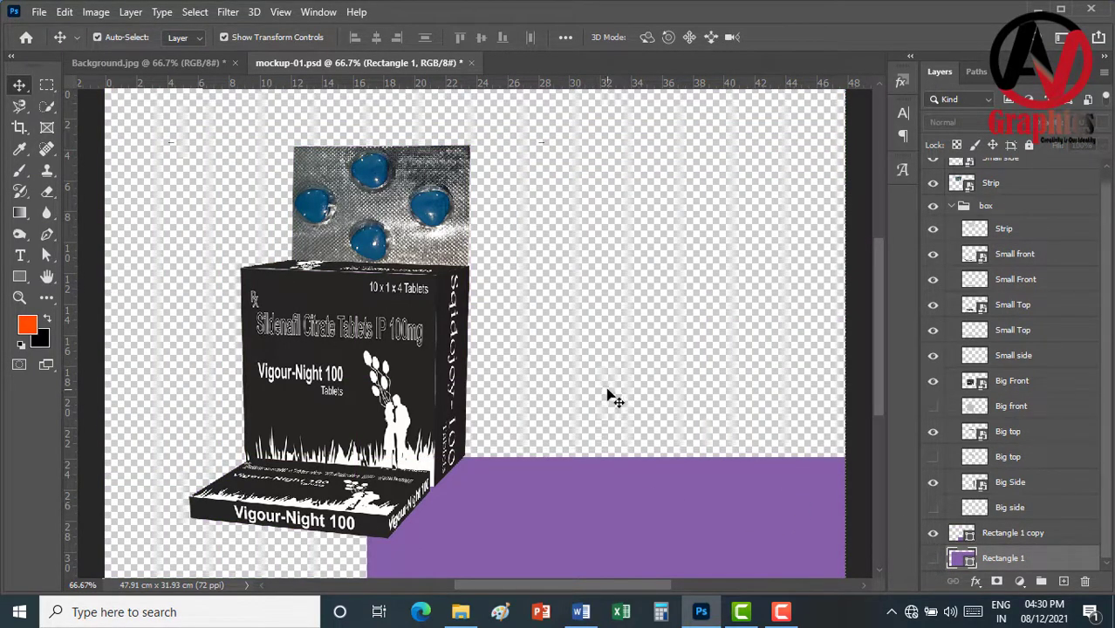
pyautogui.click(932, 532)
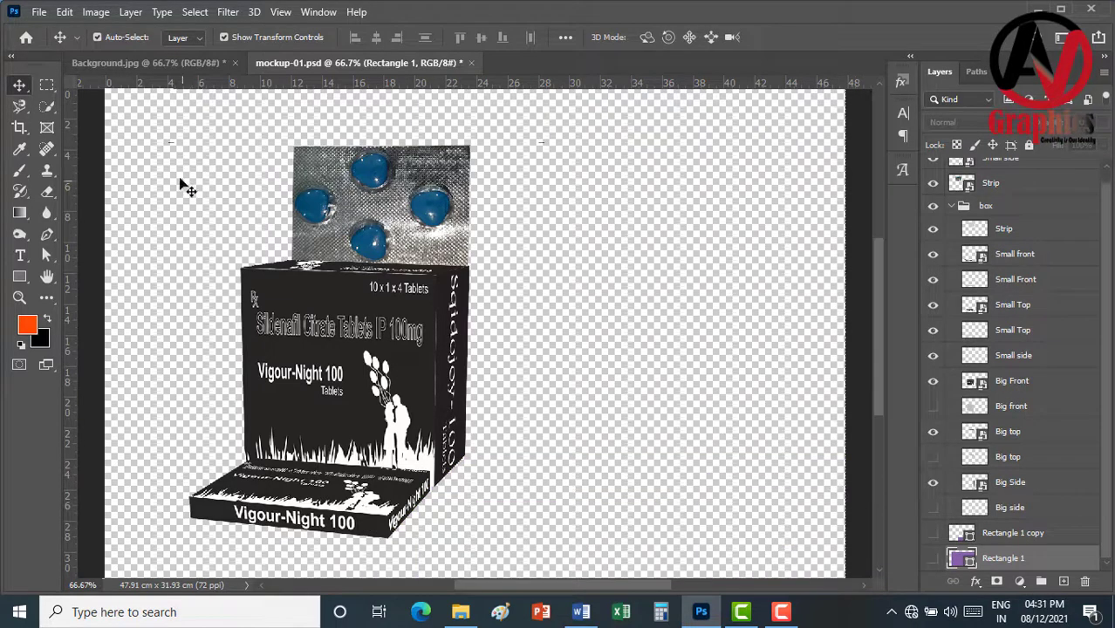
# Group all box and strip layers into Group 1, merge it, and drag it toward Background.jpg
pyautogui.moveTo(188, 142); pyautogui.dragTo(569, 552)
pyautogui.press('ctrl')
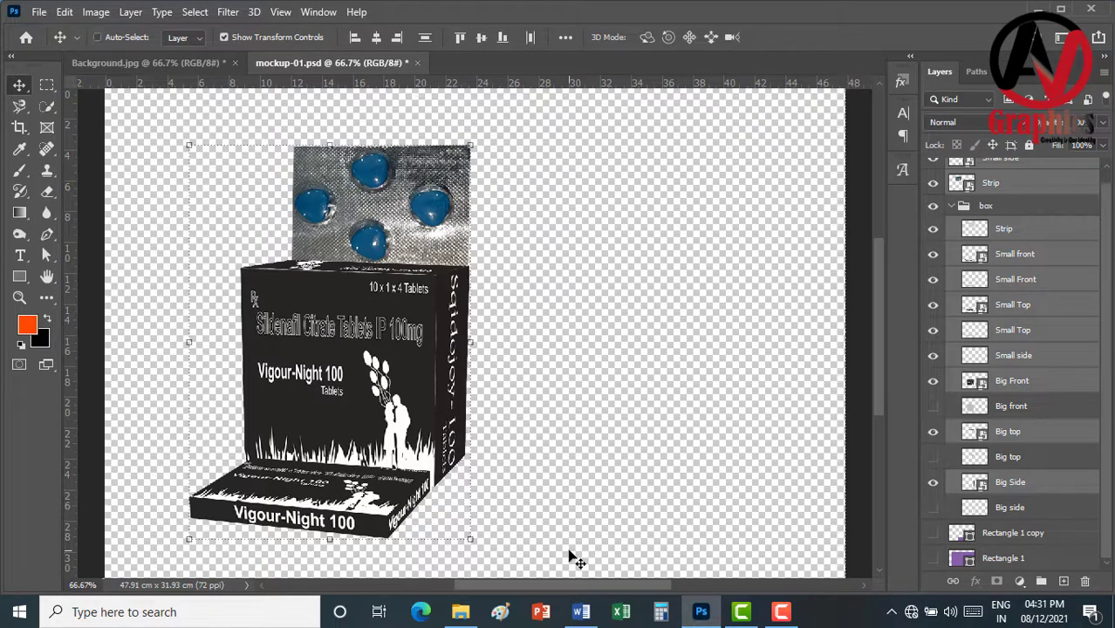
pyautogui.hotkey('ctrl', 'g')
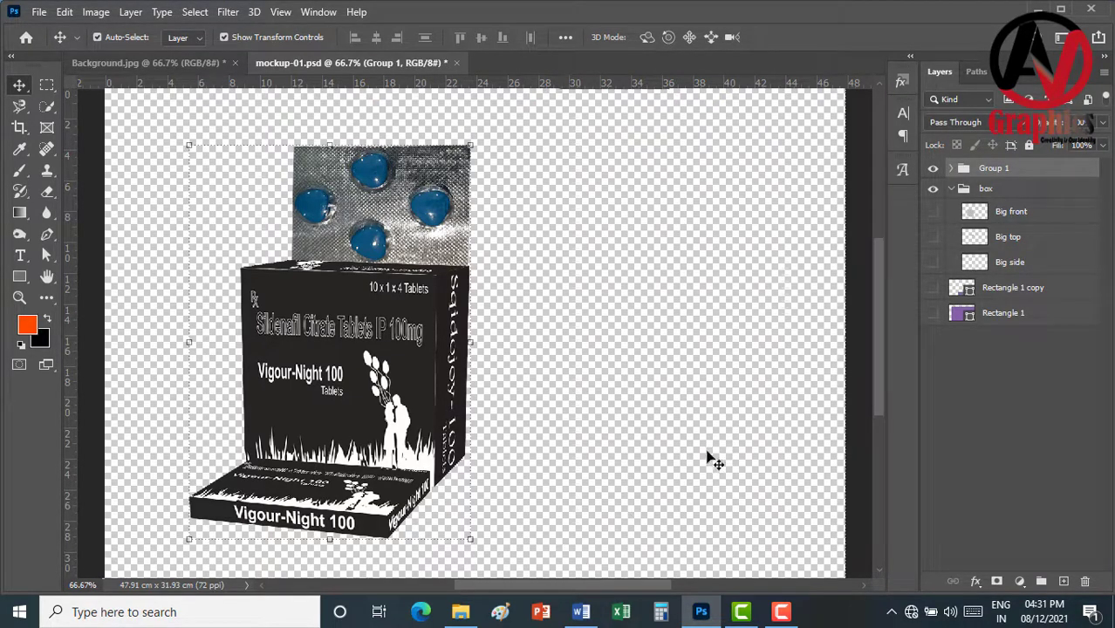
pyautogui.rightClick(983, 175)
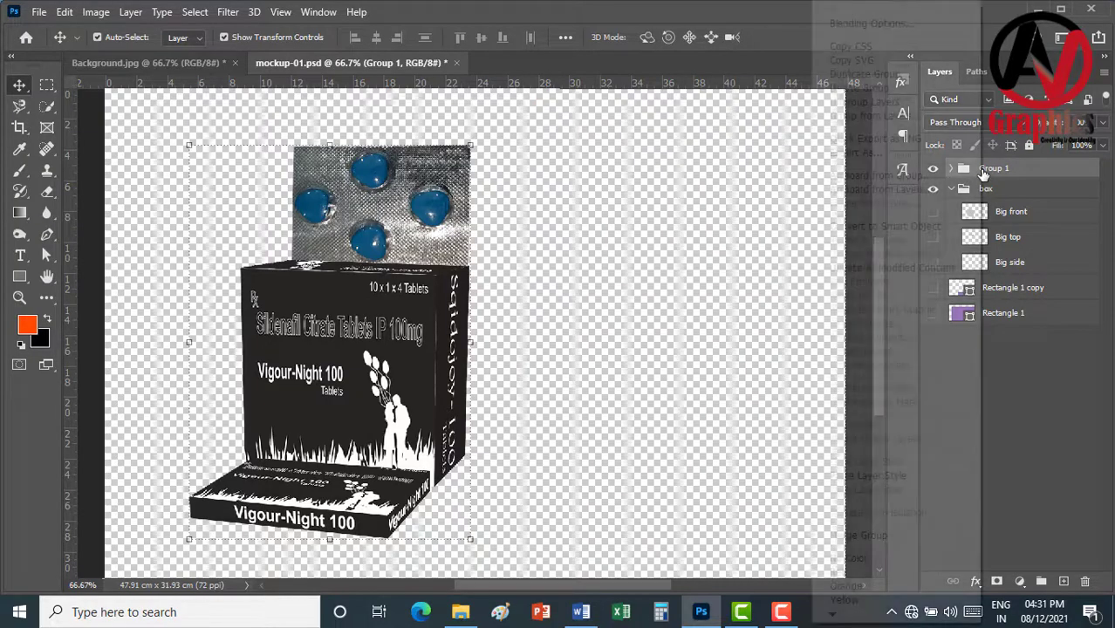
pyautogui.click(859, 535)
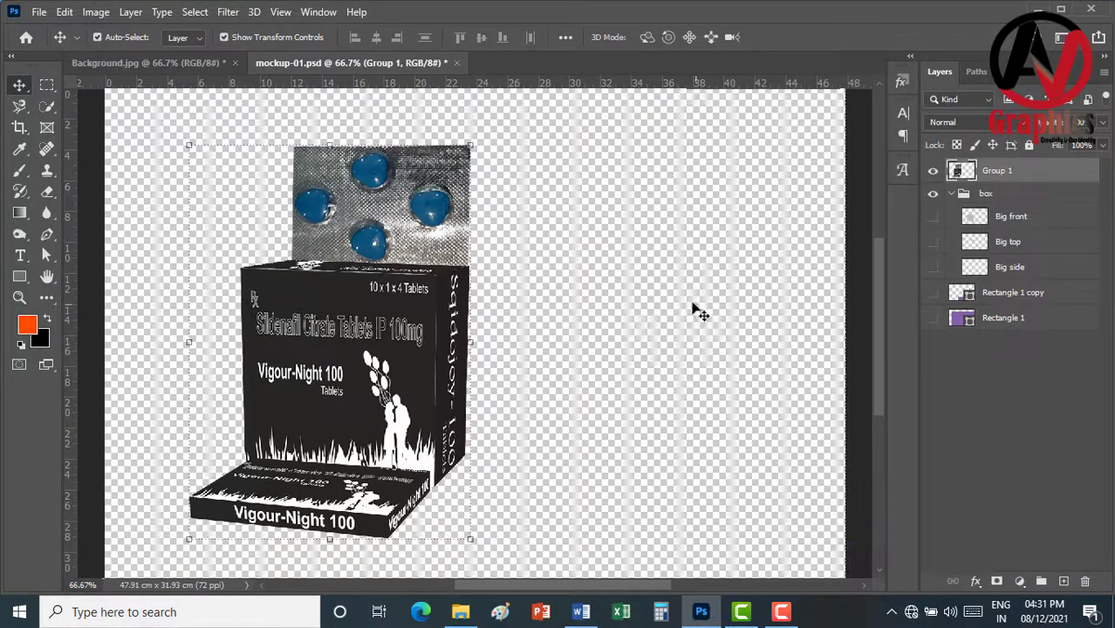
pyautogui.moveTo(395, 370); pyautogui.dragTo(176, 74)
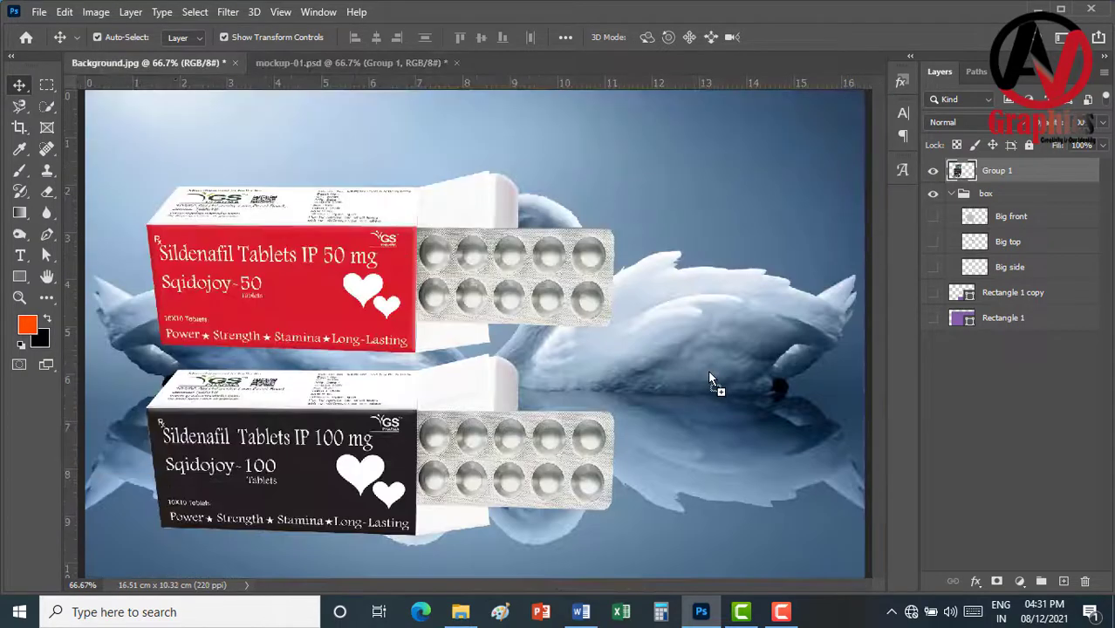
# Drop the Vigour-Night box into the swan image and shift all three boxes leftward
pyautogui.moveTo(708, 370); pyautogui.dragTo(707, 370)
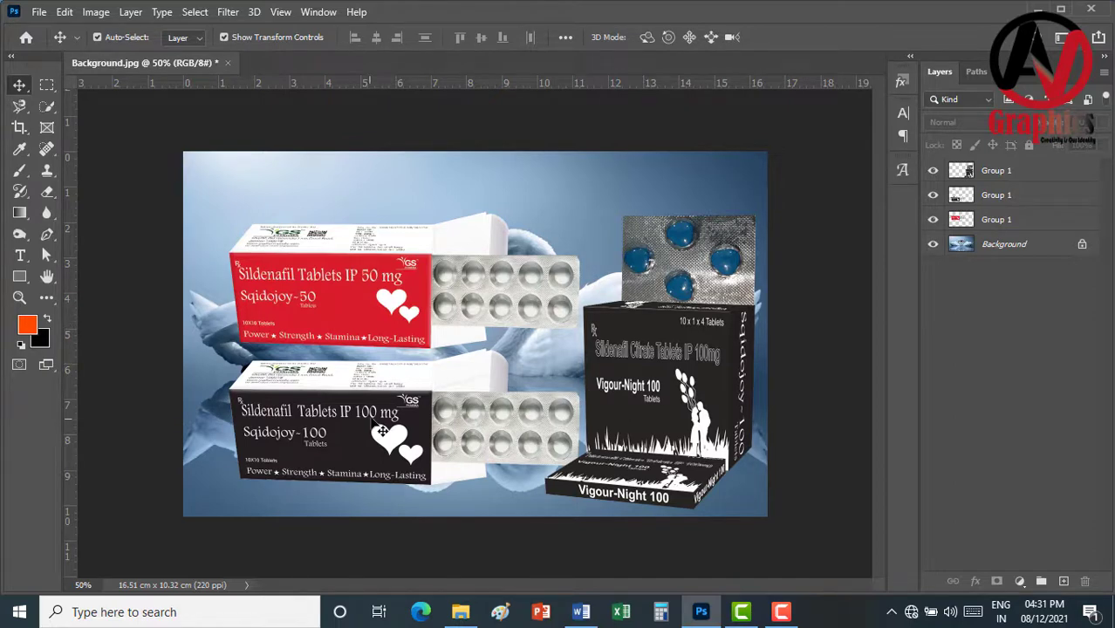
pyautogui.moveTo(382, 430); pyautogui.dragTo(340, 439)
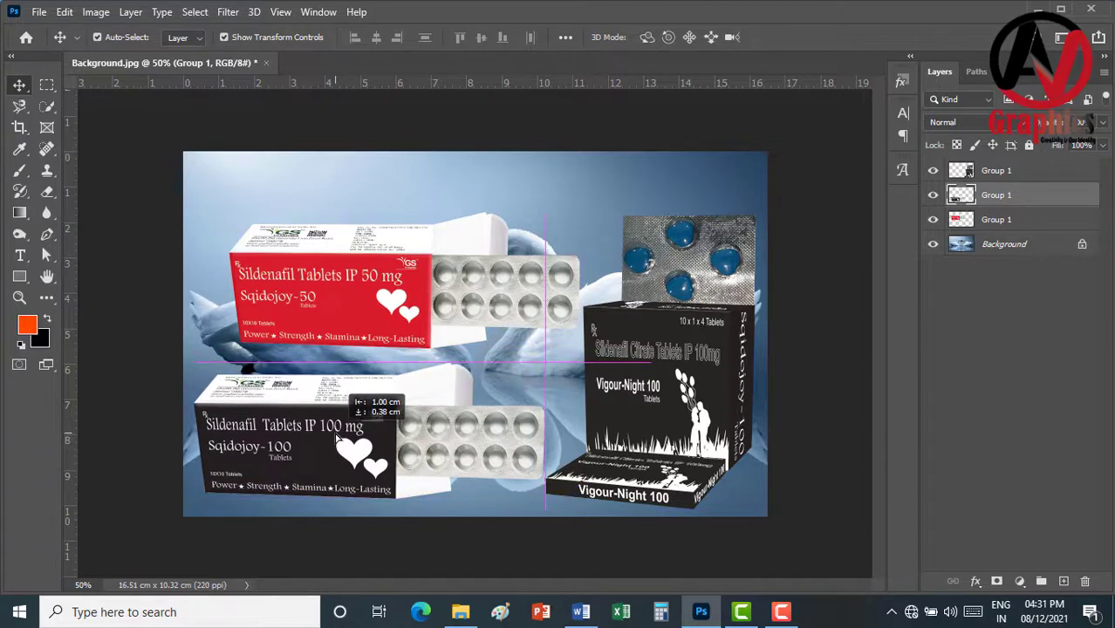
pyautogui.moveTo(340, 439); pyautogui.dragTo(334, 438)
pyautogui.moveTo(371, 313); pyautogui.dragTo(347, 308)
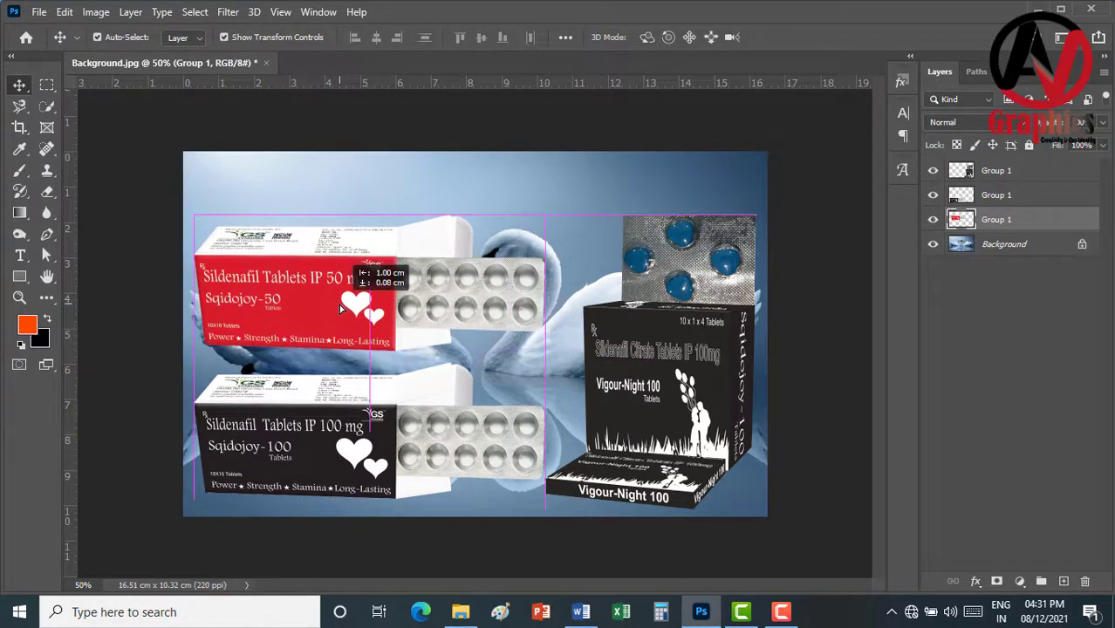
pyautogui.moveTo(347, 308); pyautogui.dragTo(358, 301)
pyautogui.moveTo(660, 352)
pyautogui.mouseDown()
pyautogui.moveTo(650, 330)
pyautogui.moveTo(661, 346)
pyautogui.mouseUp()
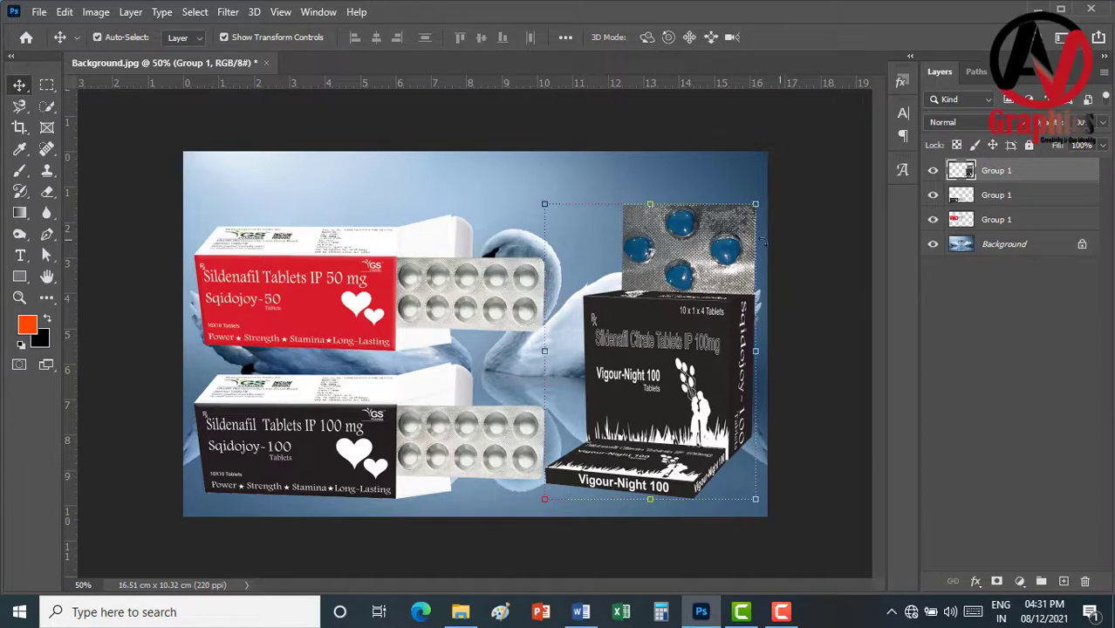
# Select all three product groups and scale them down together to about 83%
pyautogui.keyDown('shift'); pyautogui.click(486, 288); pyautogui.keyUp('shift')
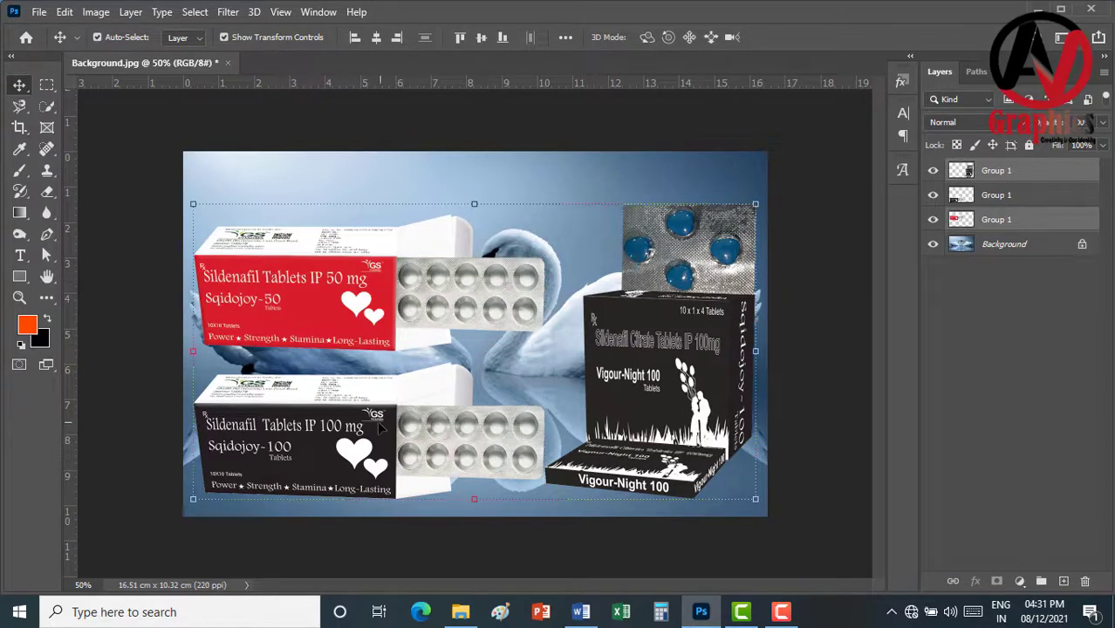
pyautogui.keyDown('shift'); pyautogui.click(377, 400); pyautogui.keyUp('shift')
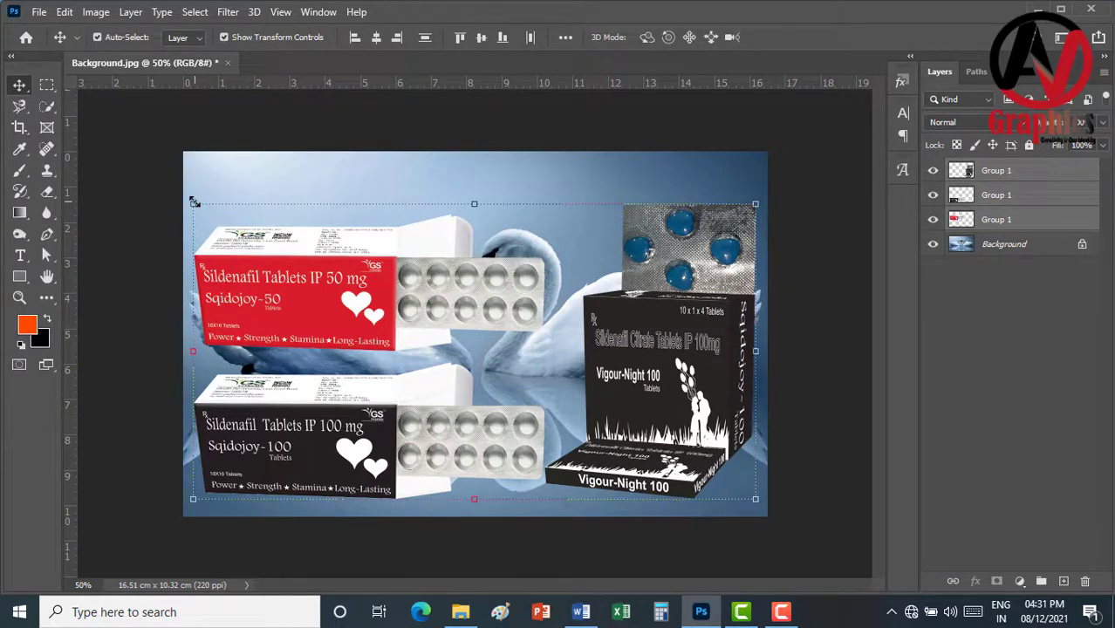
pyautogui.moveTo(194, 202); pyautogui.dragTo(287, 253)
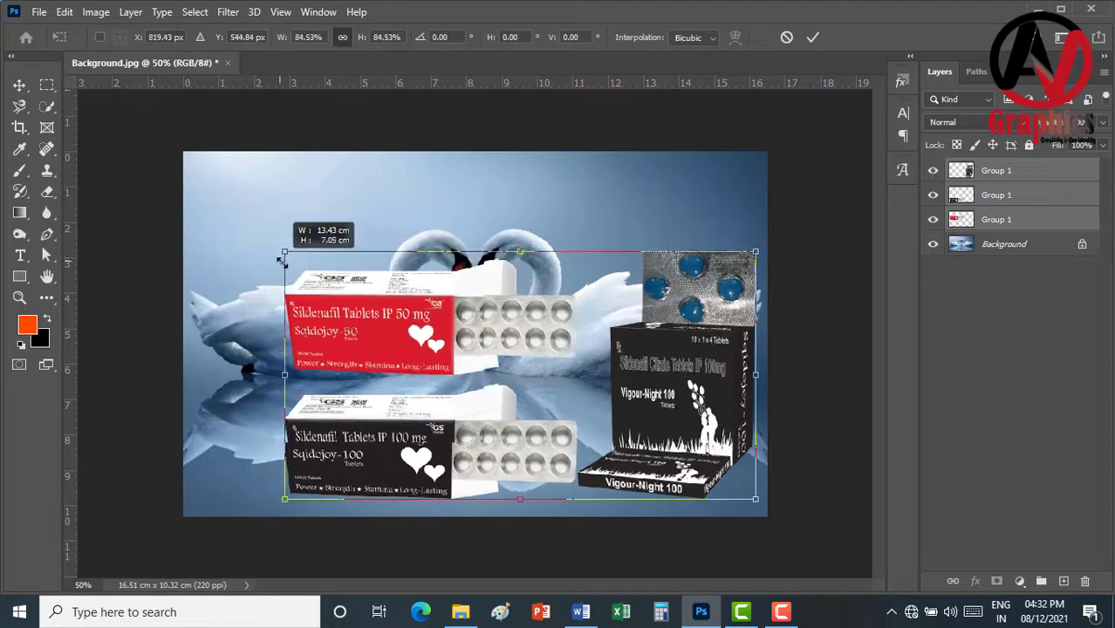
# Commit the resize and reposition the black Sqidojoy-100, red Sqidojoy-50 and Vigour-Night boxes
pyautogui.click(811, 41)
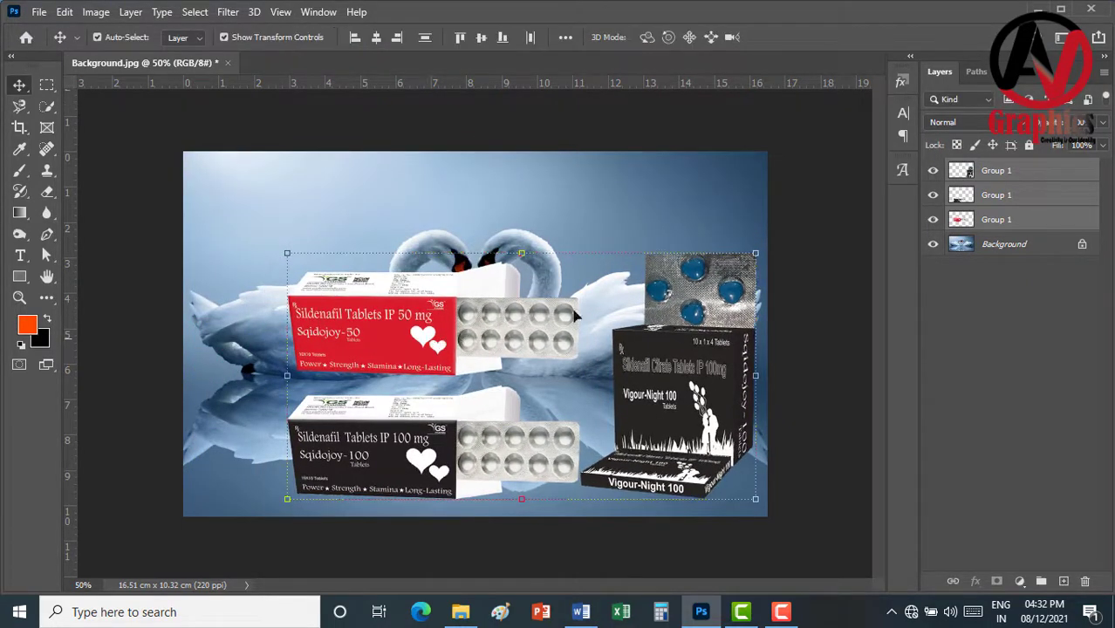
pyautogui.click(812, 237)
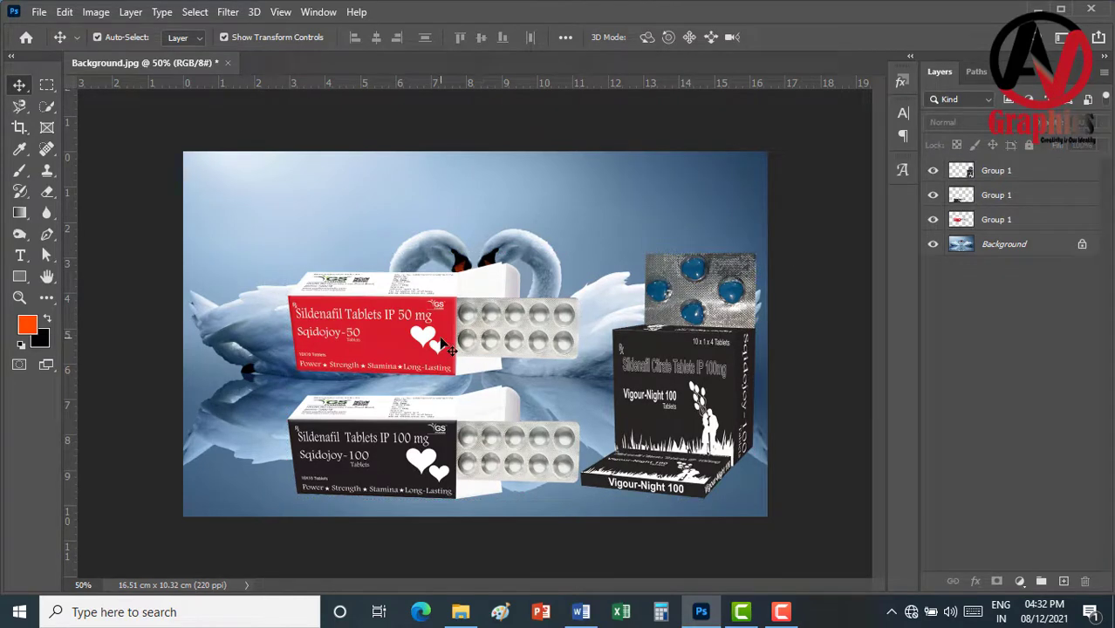
pyautogui.moveTo(402, 465); pyautogui.dragTo(307, 449)
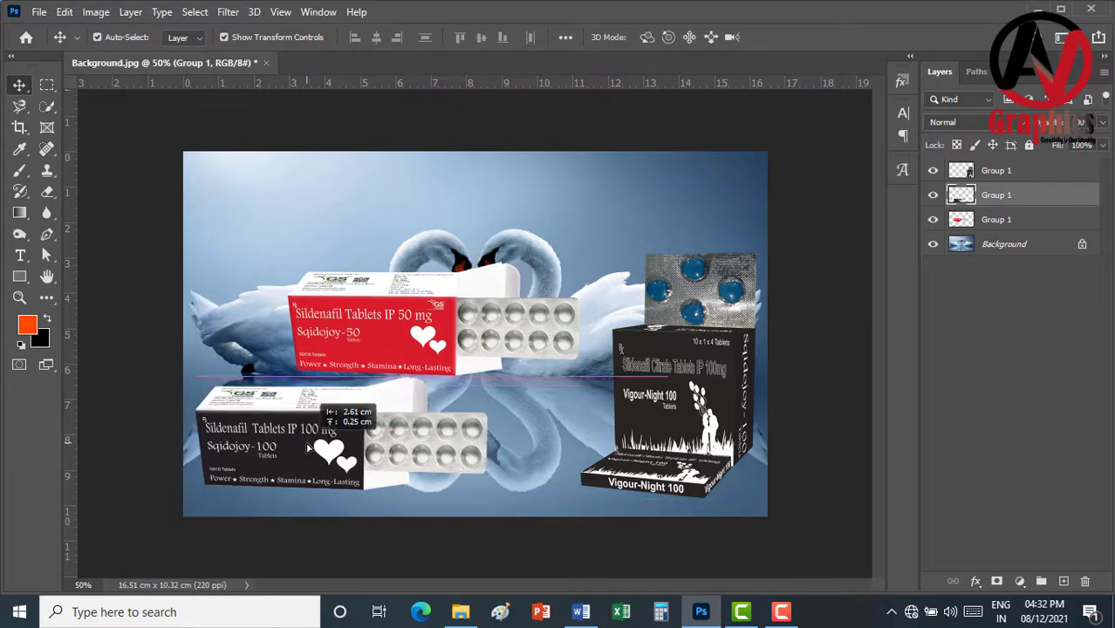
pyautogui.moveTo(431, 329); pyautogui.dragTo(360, 288)
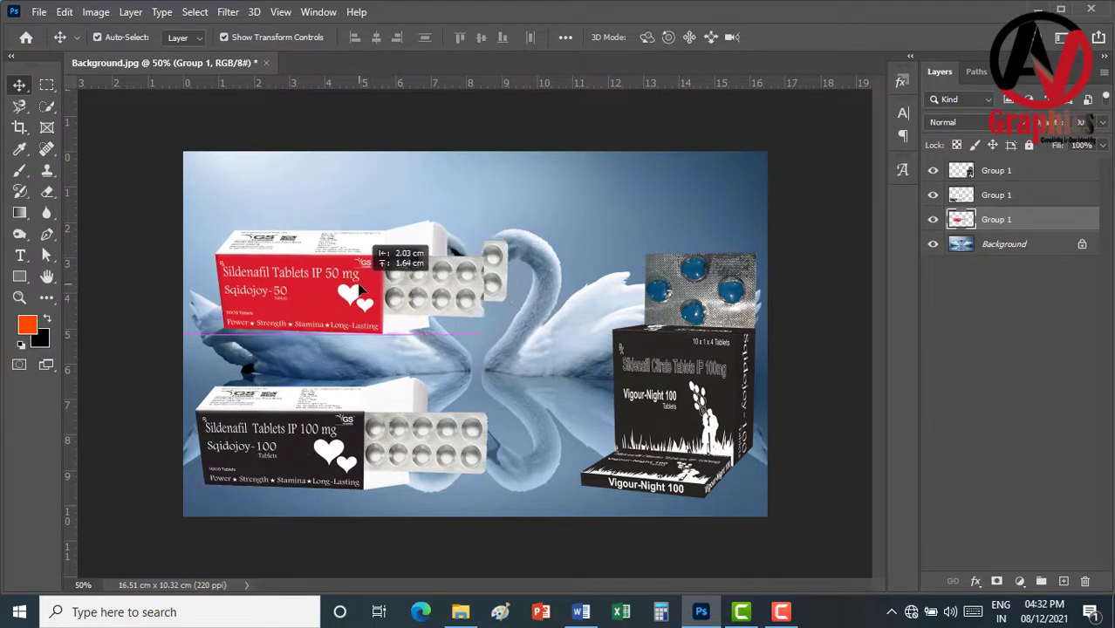
pyautogui.moveTo(359, 288); pyautogui.dragTo(351, 288)
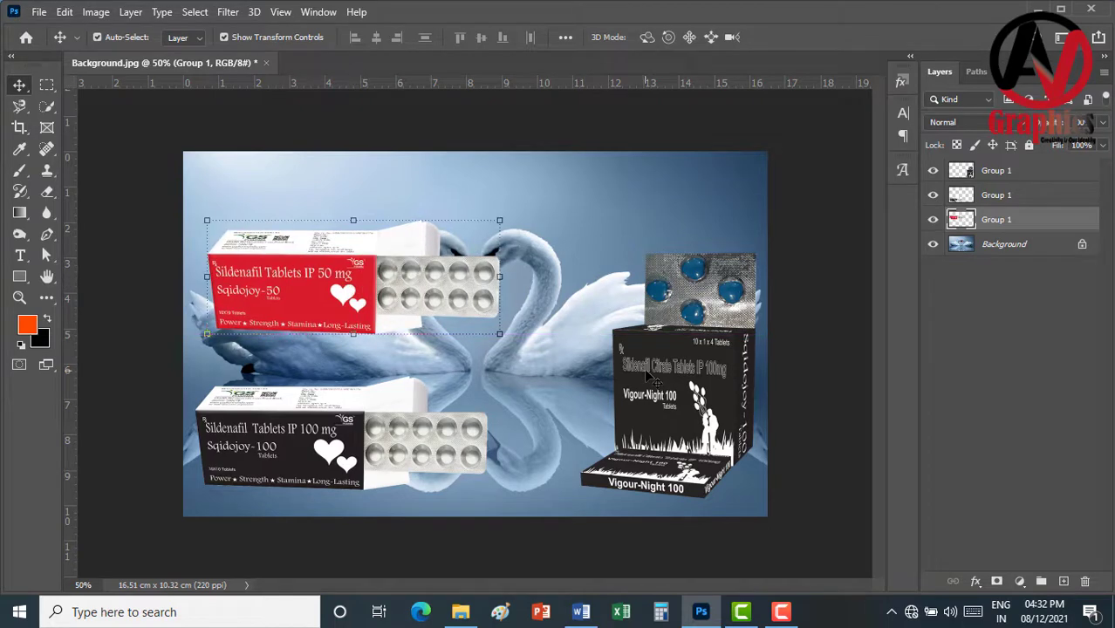
pyautogui.moveTo(648, 377); pyautogui.dragTo(643, 365)
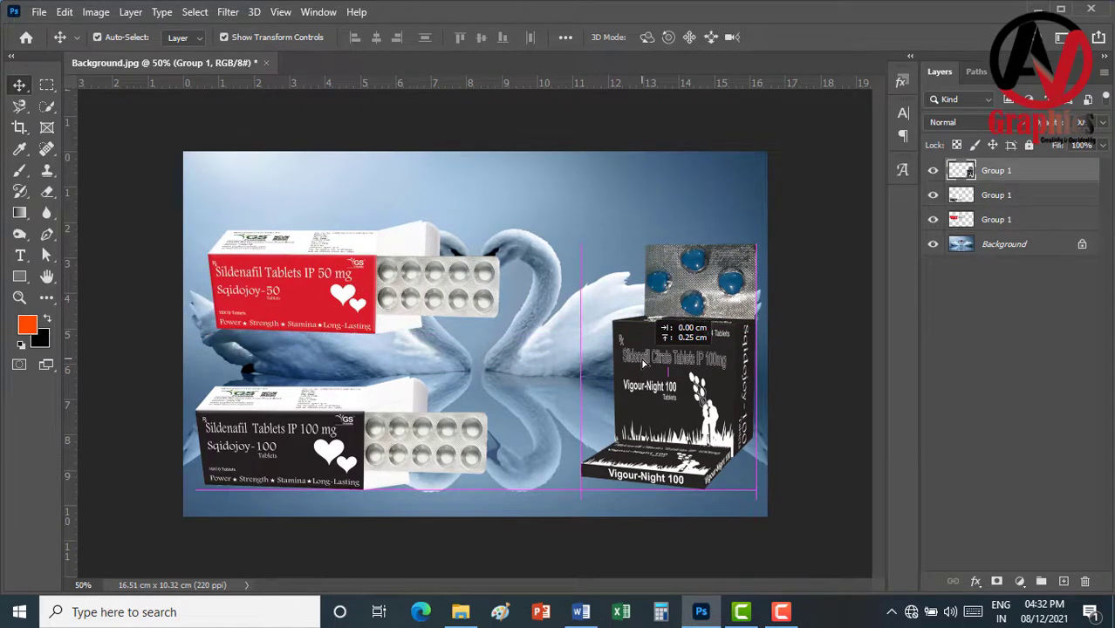
pyautogui.click(803, 217)
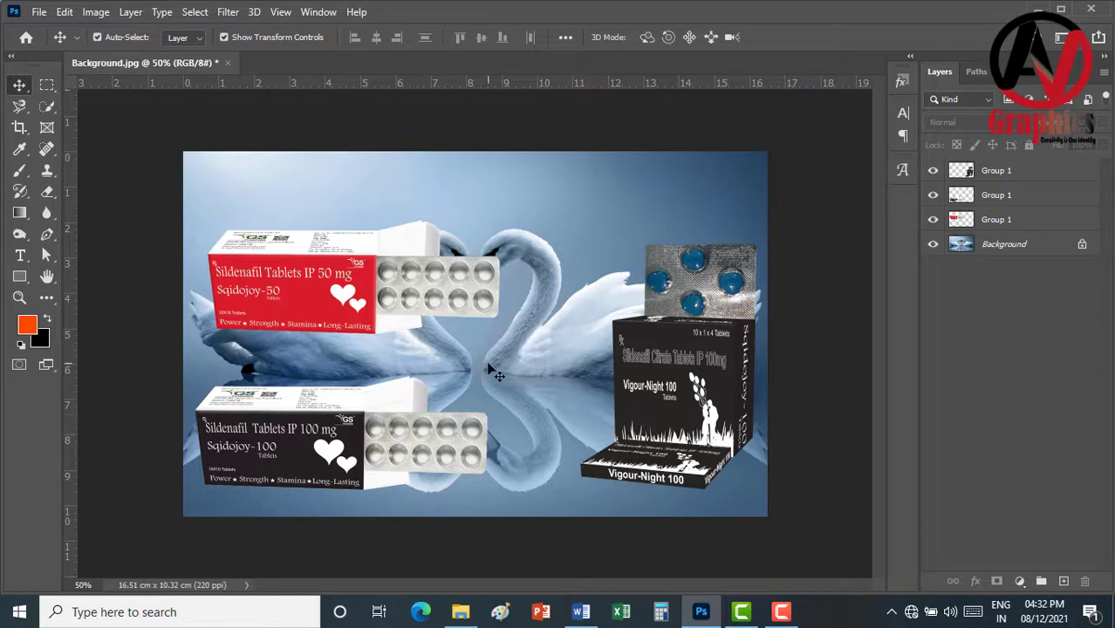
# Scale both Sqidojoy boxes to 84.45% together and raise the red Sqidojoy-50 box slightly
pyautogui.click(349, 289)
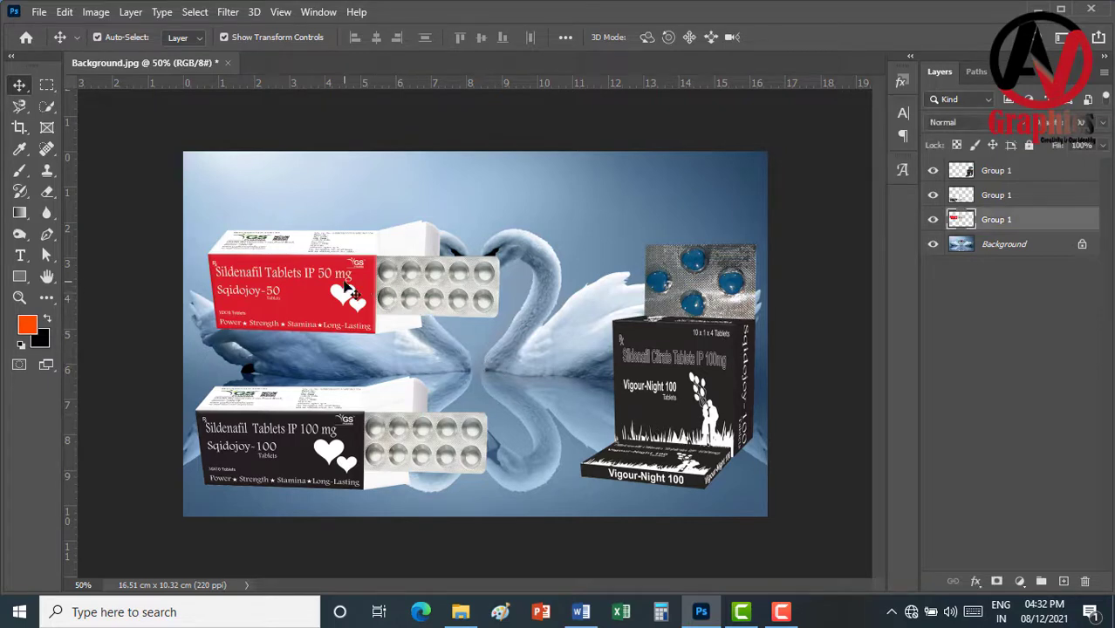
pyautogui.keyDown('shift'); pyautogui.click(330, 452); pyautogui.keyUp('shift')
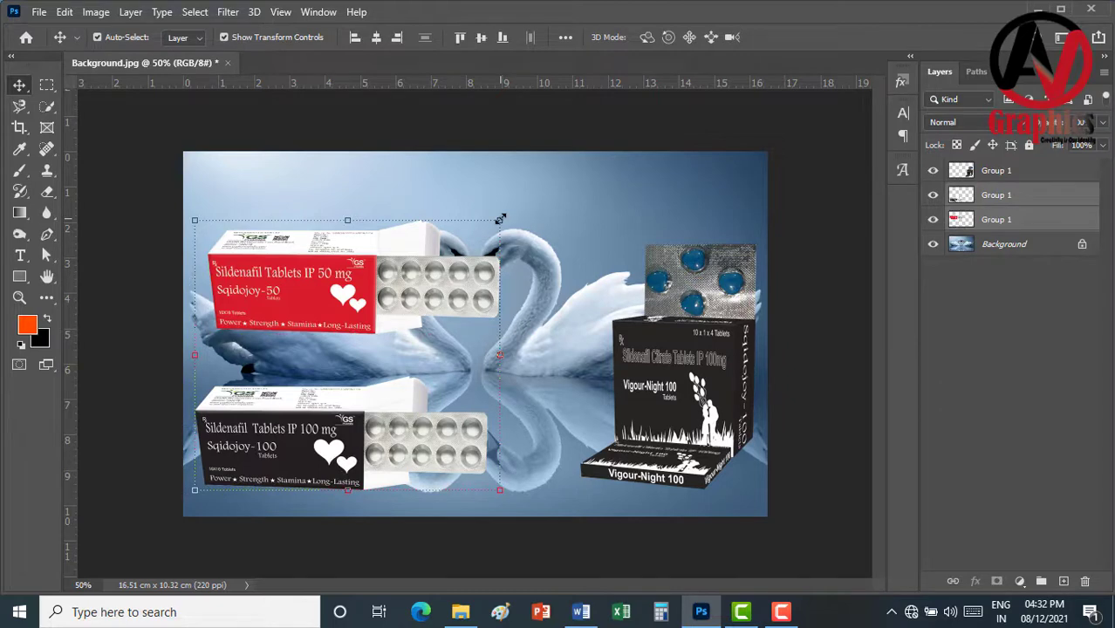
pyautogui.moveTo(500, 219); pyautogui.dragTo(453, 263)
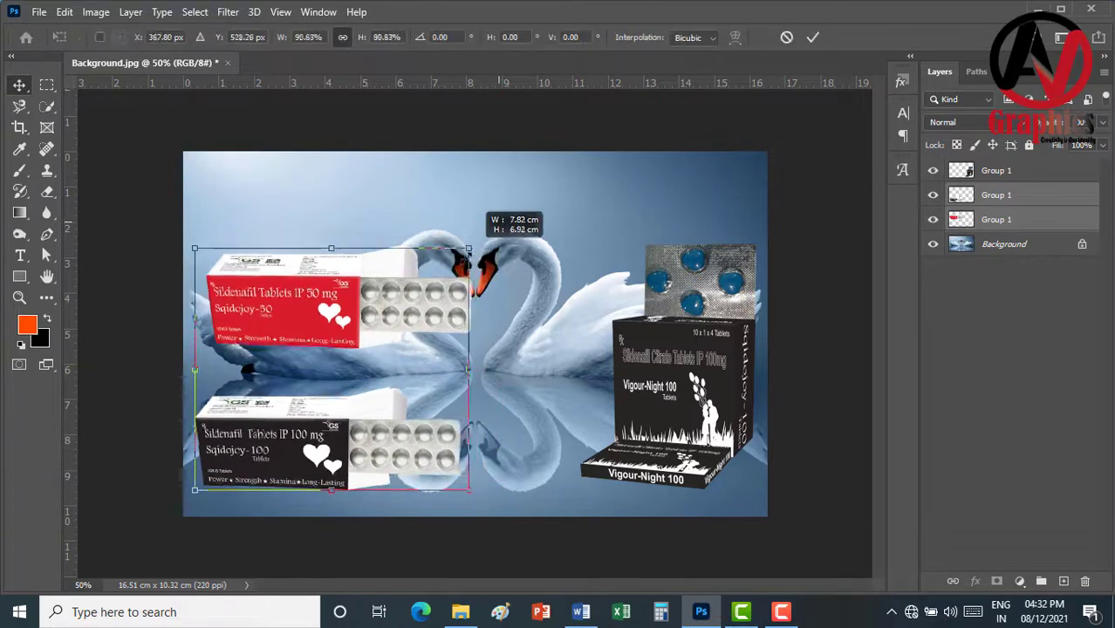
pyautogui.click(813, 39)
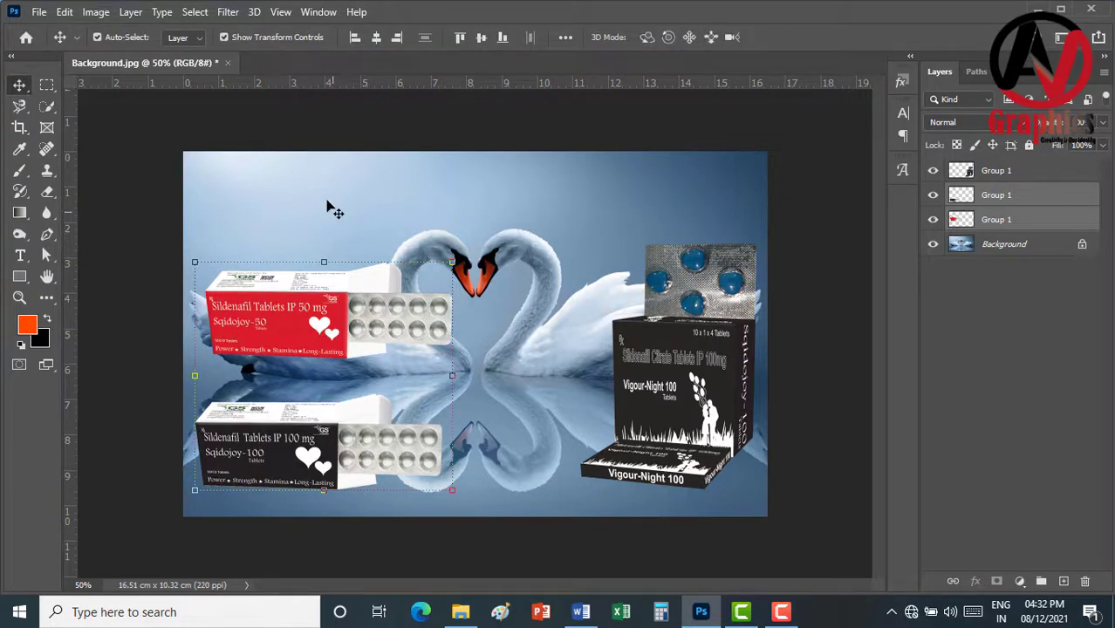
pyautogui.click(323, 321)
pyautogui.moveTo(321, 319); pyautogui.dragTo(321, 300)
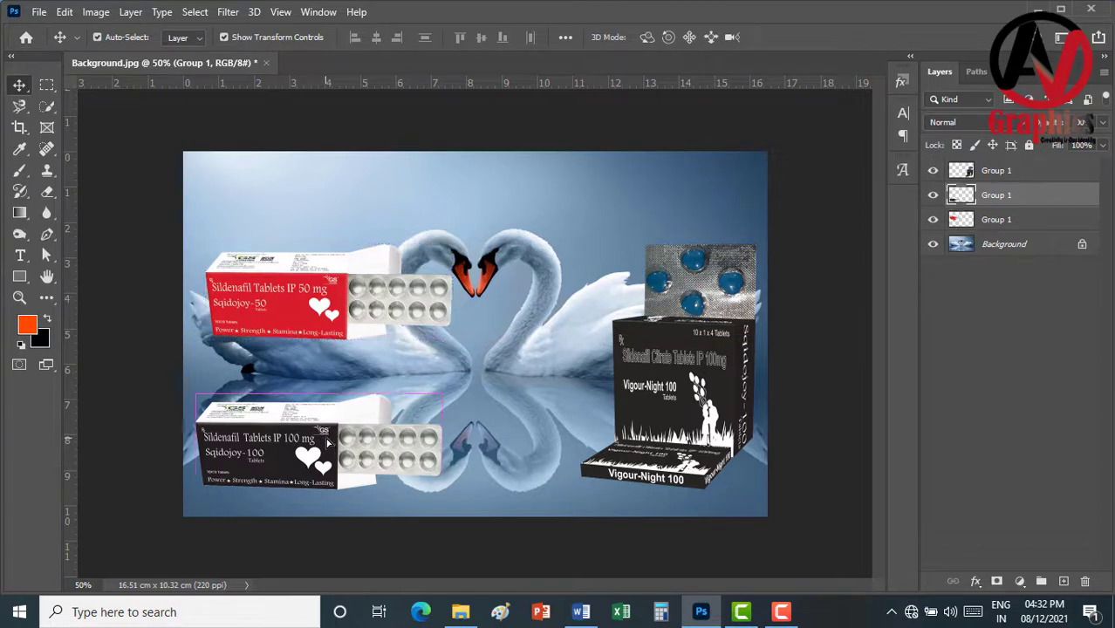
pyautogui.hotkey('alt', 'Tab')
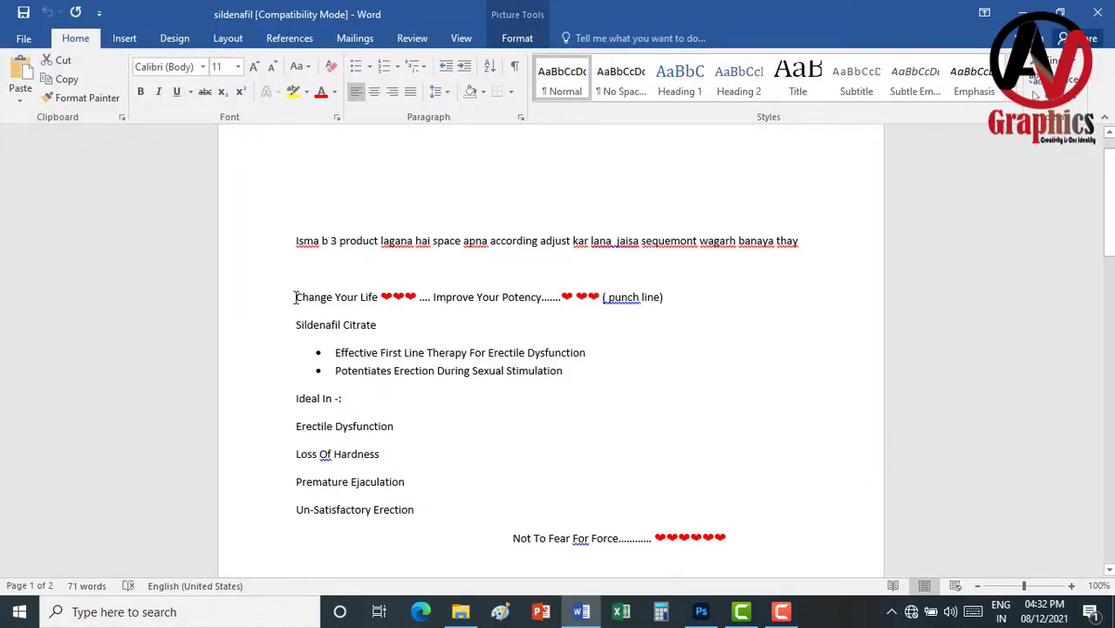
# Copy the Word punch line including its heart symbols and go back to Photoshop
pyautogui.moveTo(296, 297); pyautogui.dragTo(591, 296)
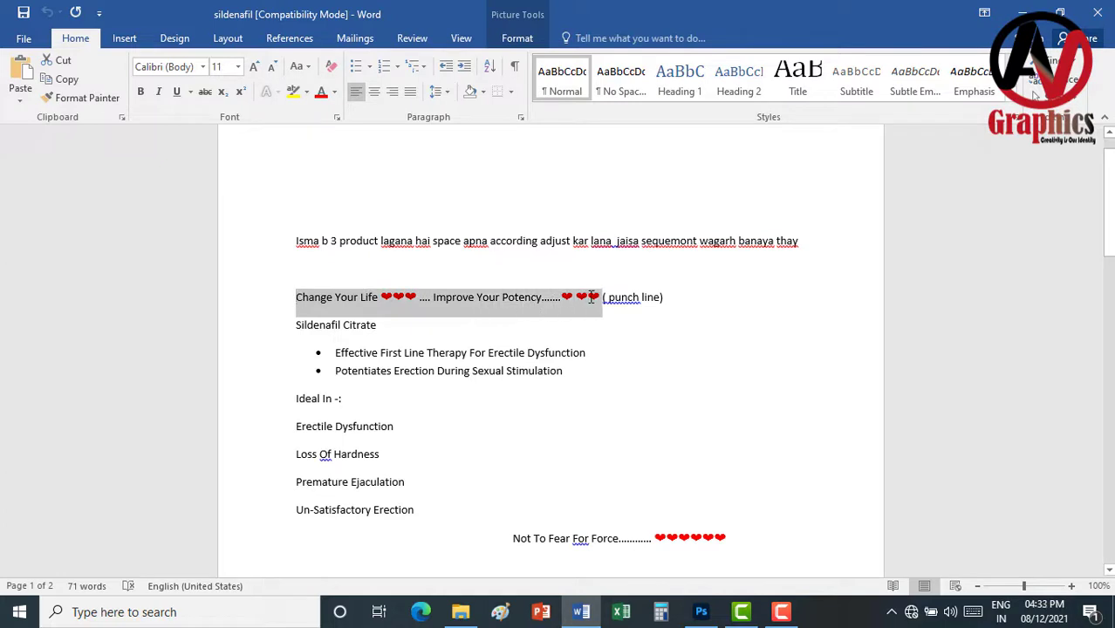
pyautogui.click(551, 299)
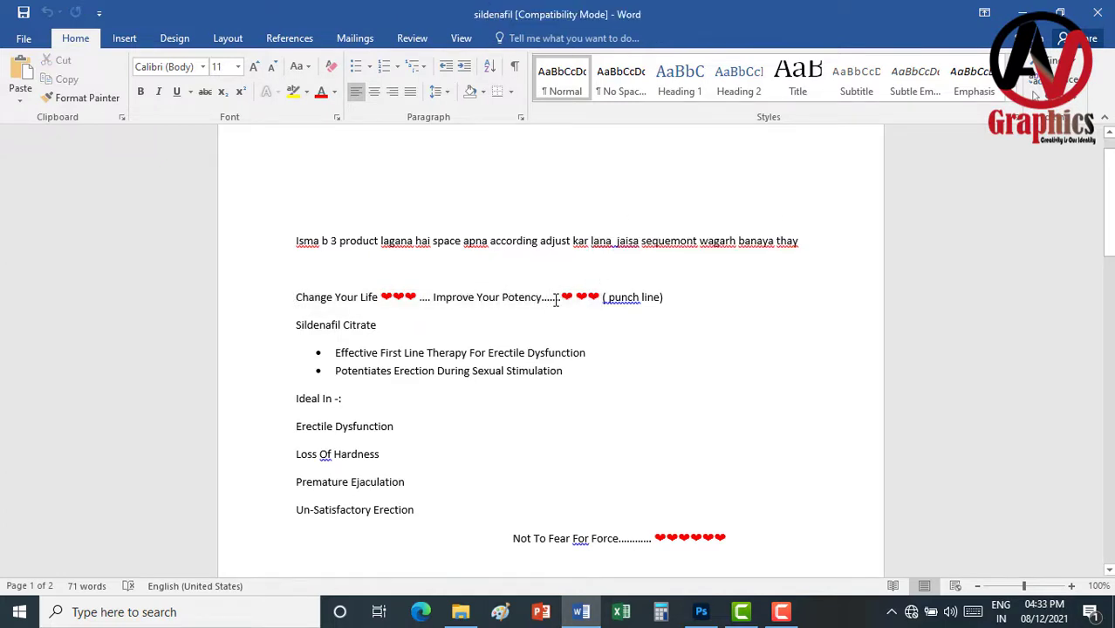
pyautogui.moveTo(296, 299); pyautogui.dragTo(594, 307)
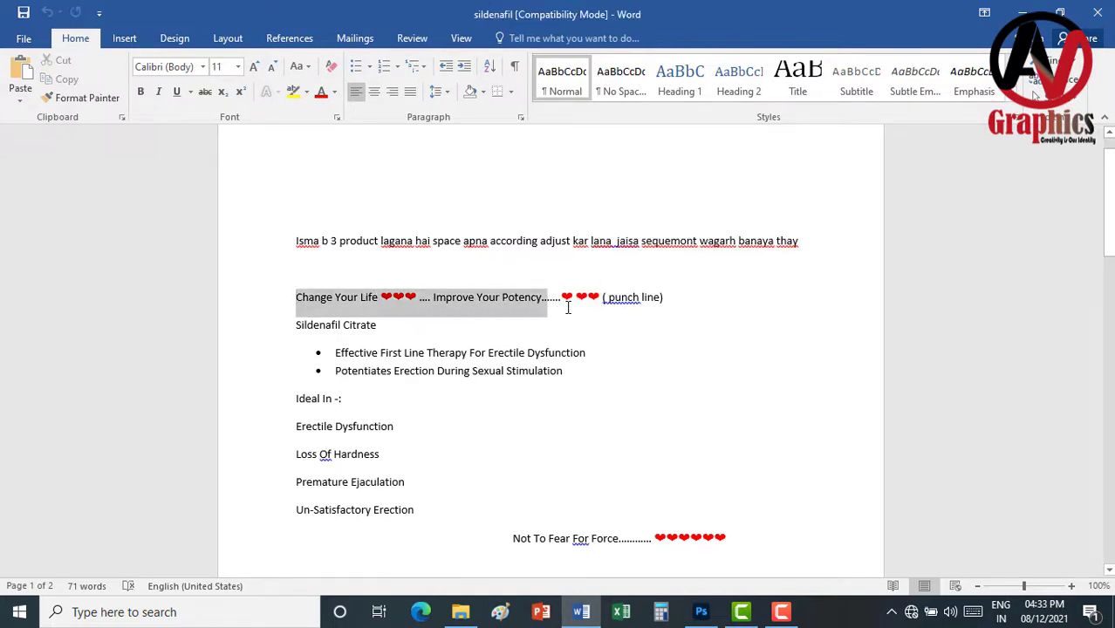
pyautogui.rightClick(351, 305)
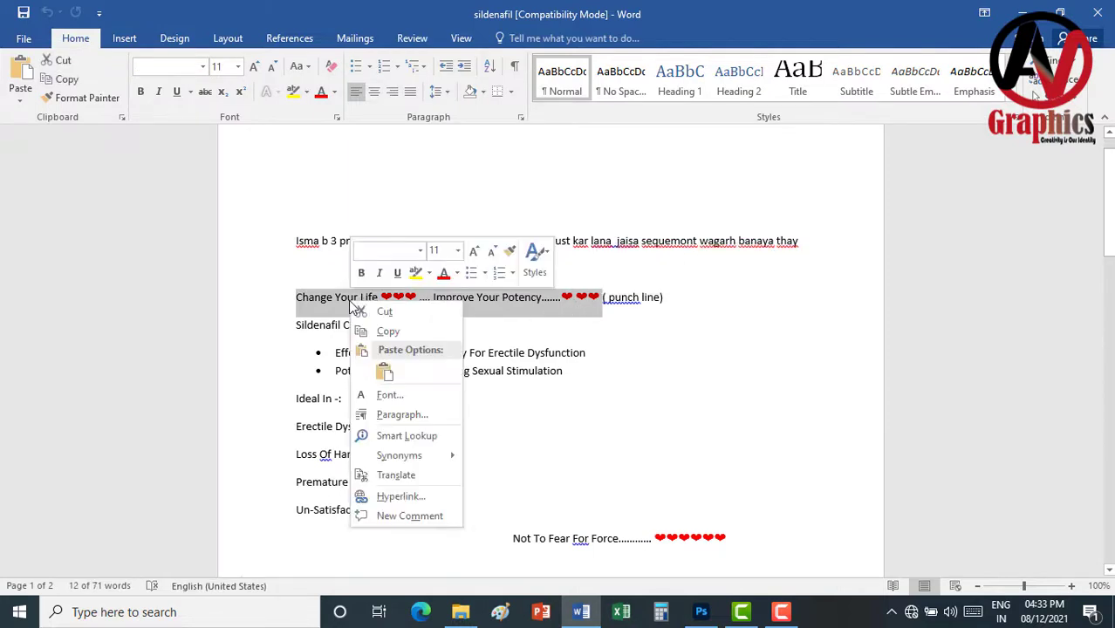
pyautogui.click(378, 329)
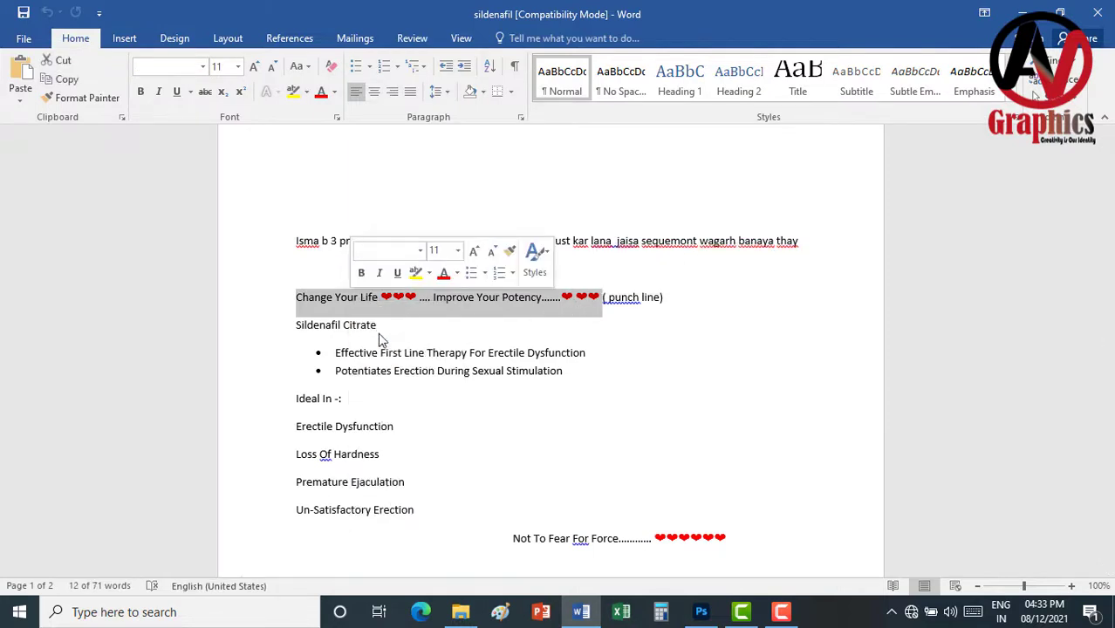
pyautogui.click(699, 610)
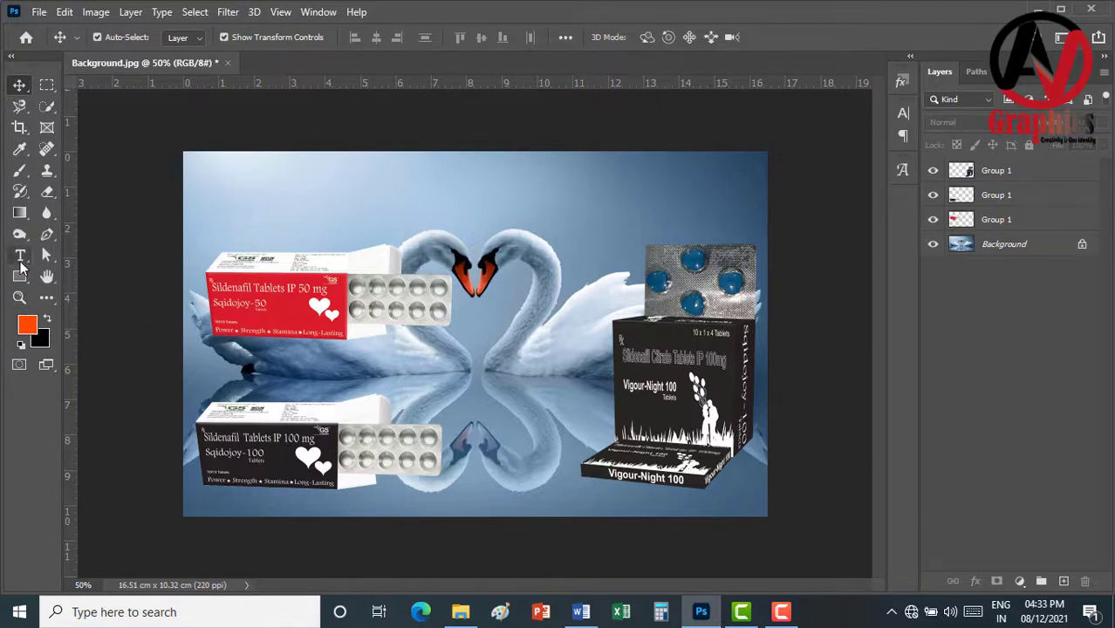
# Paste the orange headline 'Change Your Life .... Improve Your Potency' across the image top
pyautogui.click(21, 257)
pyautogui.click(256, 178)
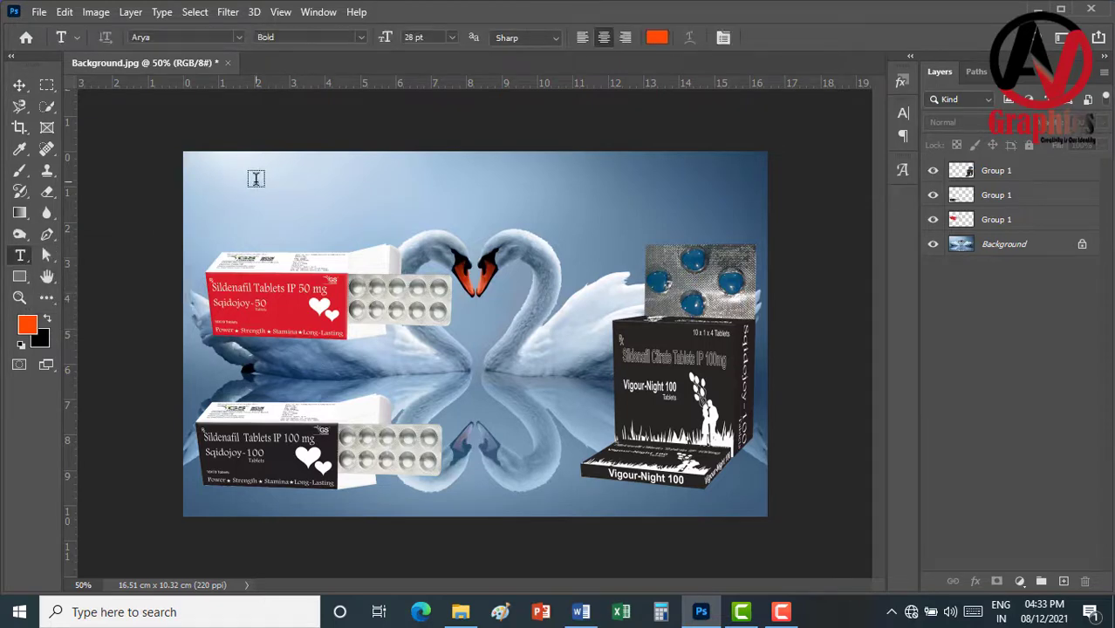
pyautogui.click(256, 178)
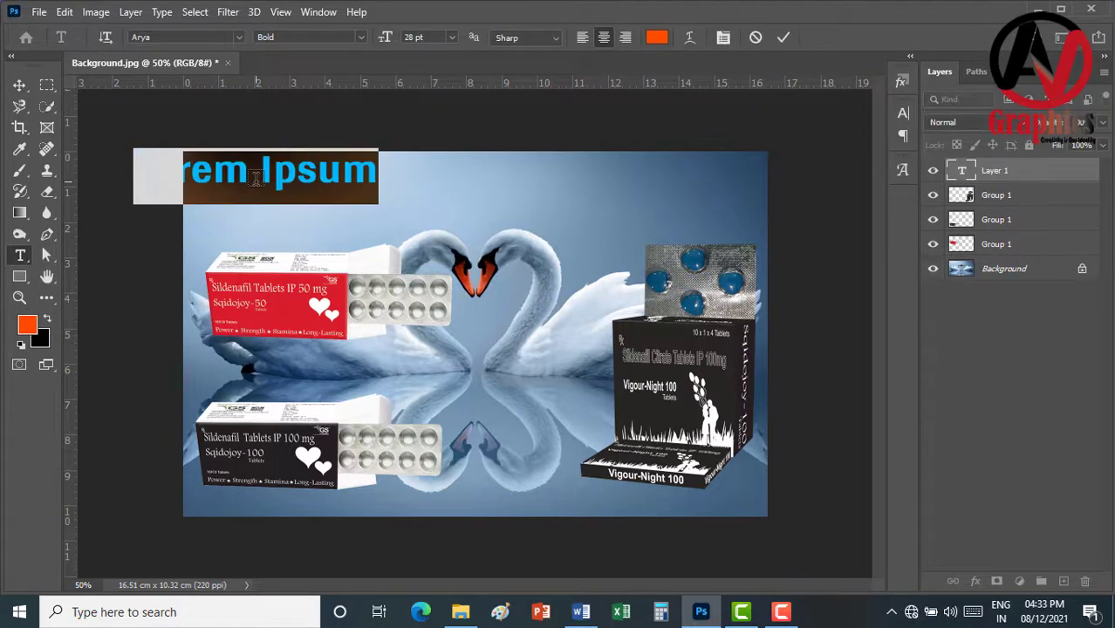
pyautogui.hotkey('ctrl', 'v')
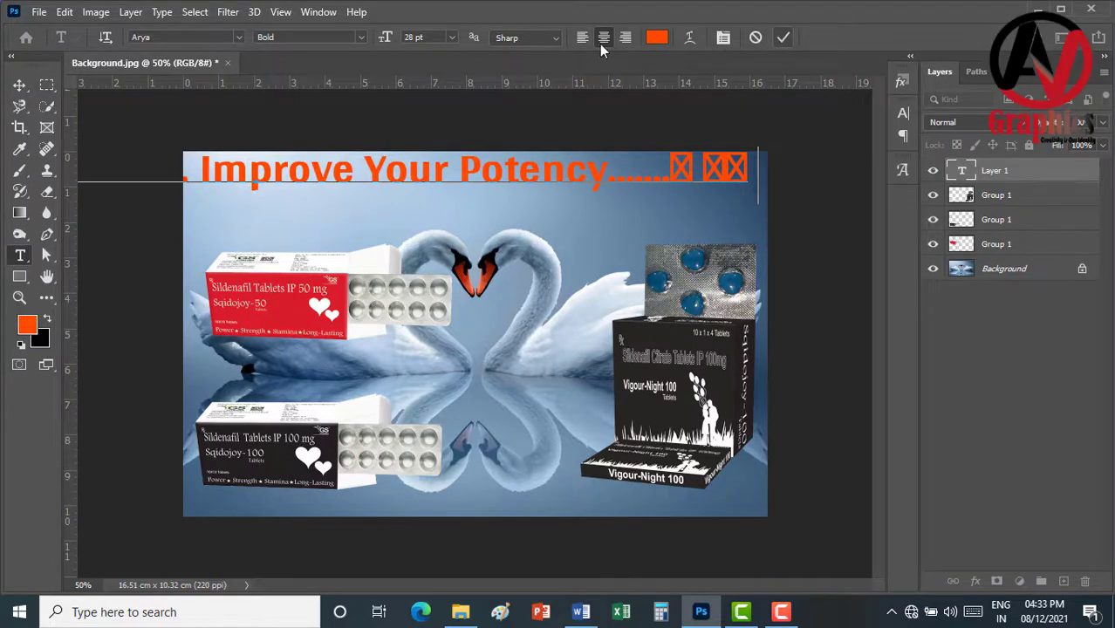
pyautogui.click(783, 37)
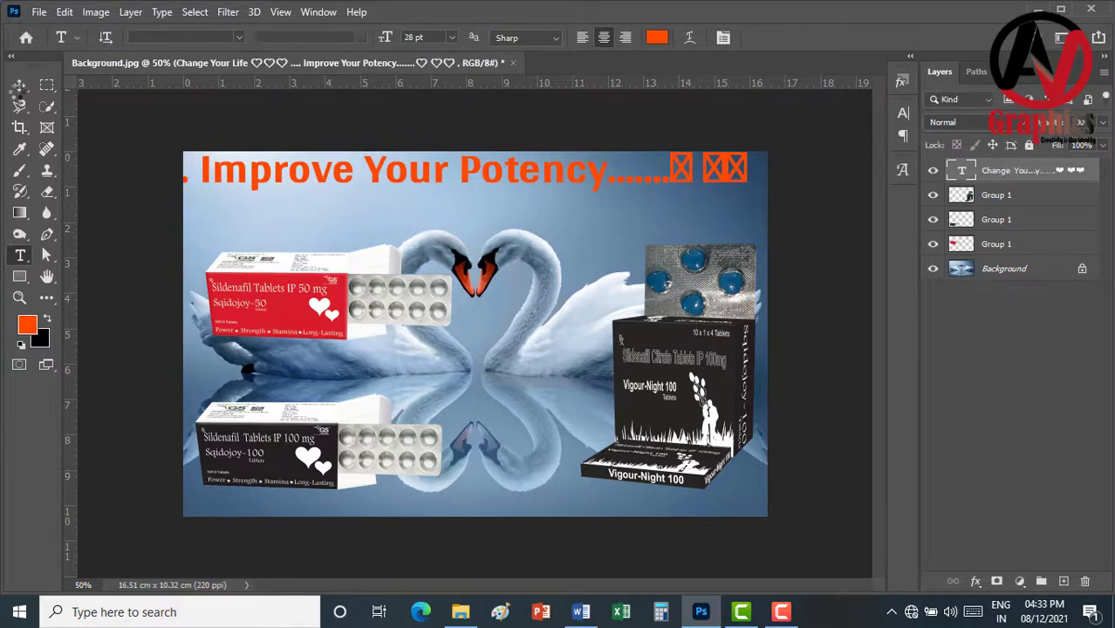
pyautogui.click(19, 84)
# Reduce the headline to 16 pt, move it to the left edge and select its end symbols
pyautogui.click(903, 112)
pyautogui.press('Return')
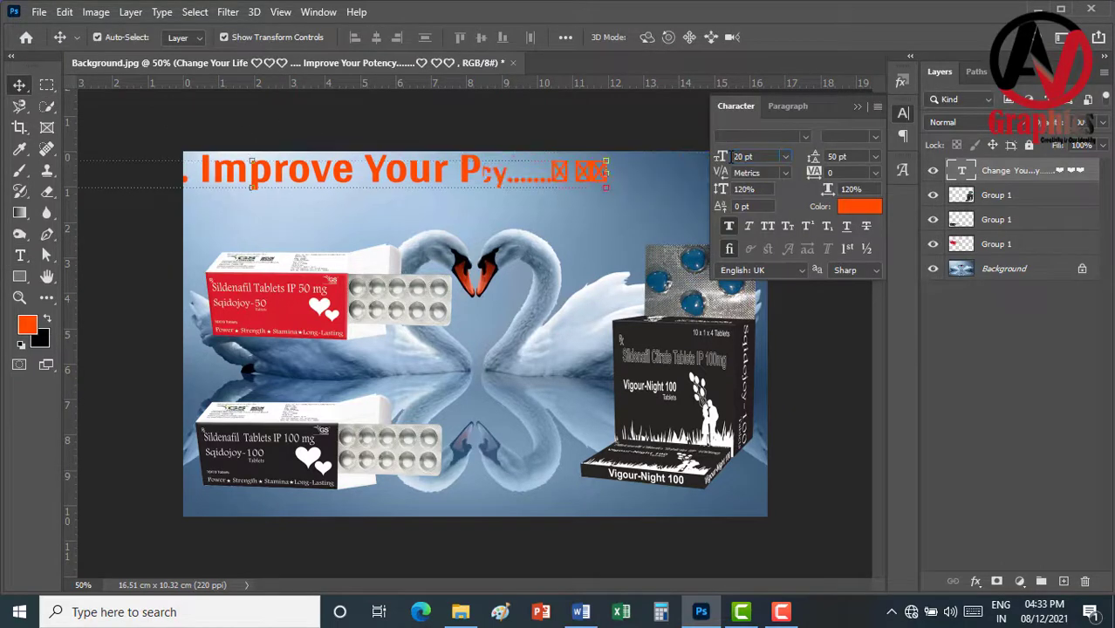
pyautogui.click(831, 113)
pyautogui.moveTo(307, 180); pyautogui.dragTo(526, 183)
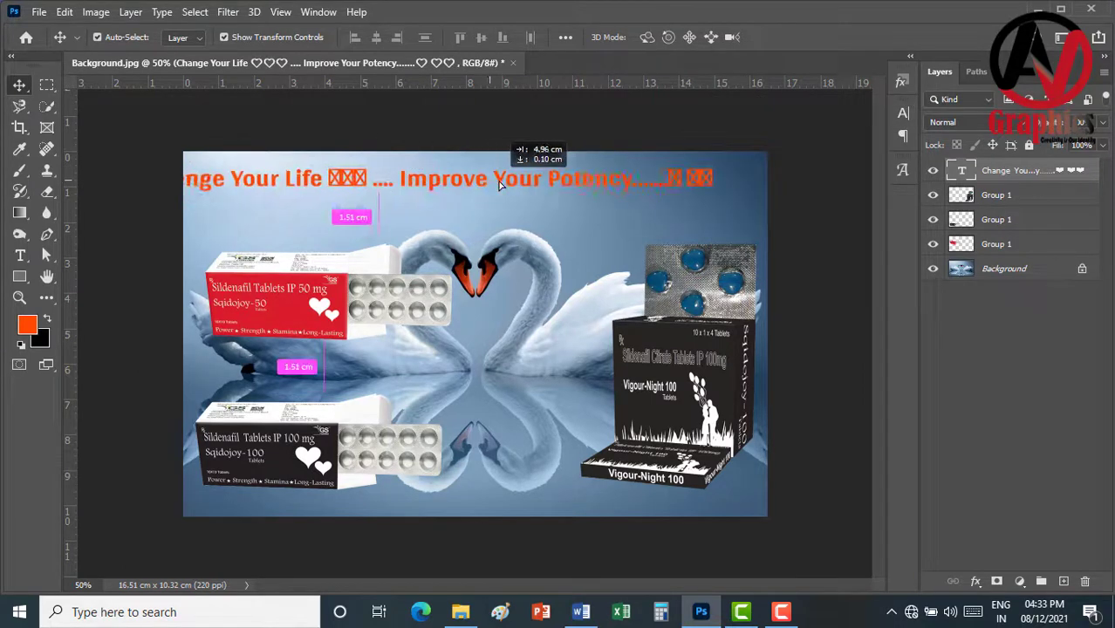
pyautogui.press('t')
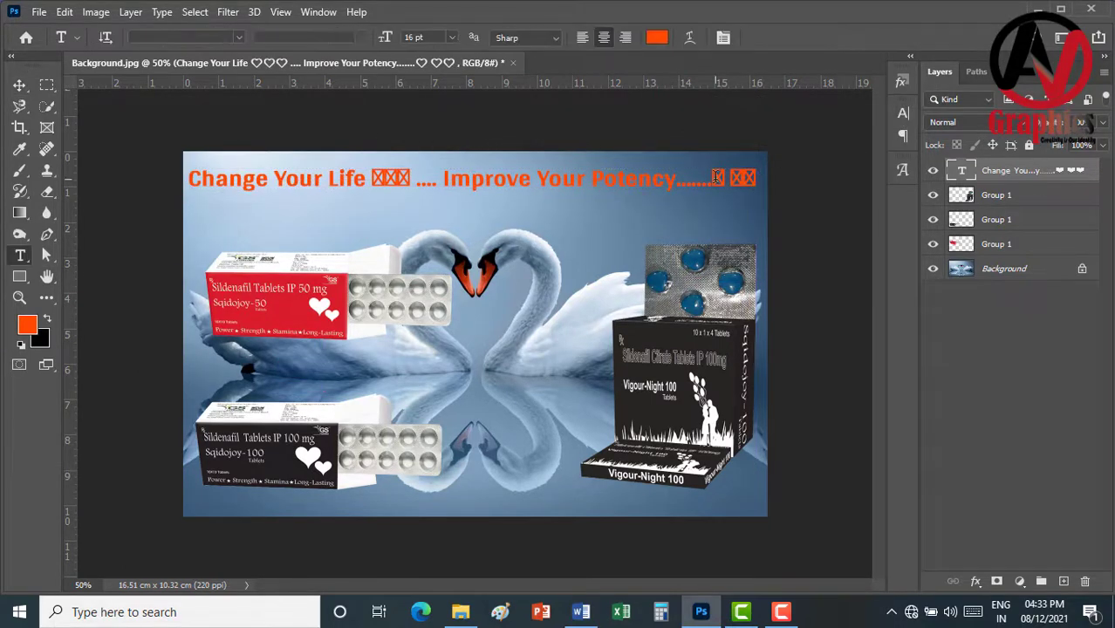
pyautogui.moveTo(712, 179); pyautogui.dragTo(757, 179)
# Set the headline's end symbols and the symbols after 'Life' to EmojiOne hearts
pyautogui.click(903, 113)
pyautogui.click(807, 140)
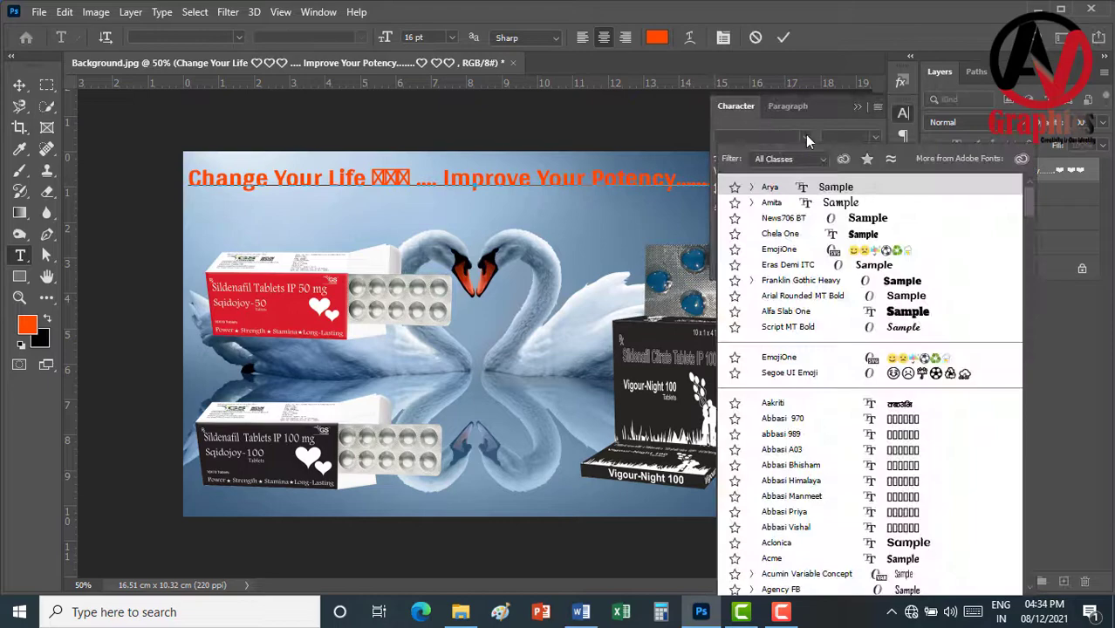
pyautogui.click(835, 250)
pyautogui.click(858, 164)
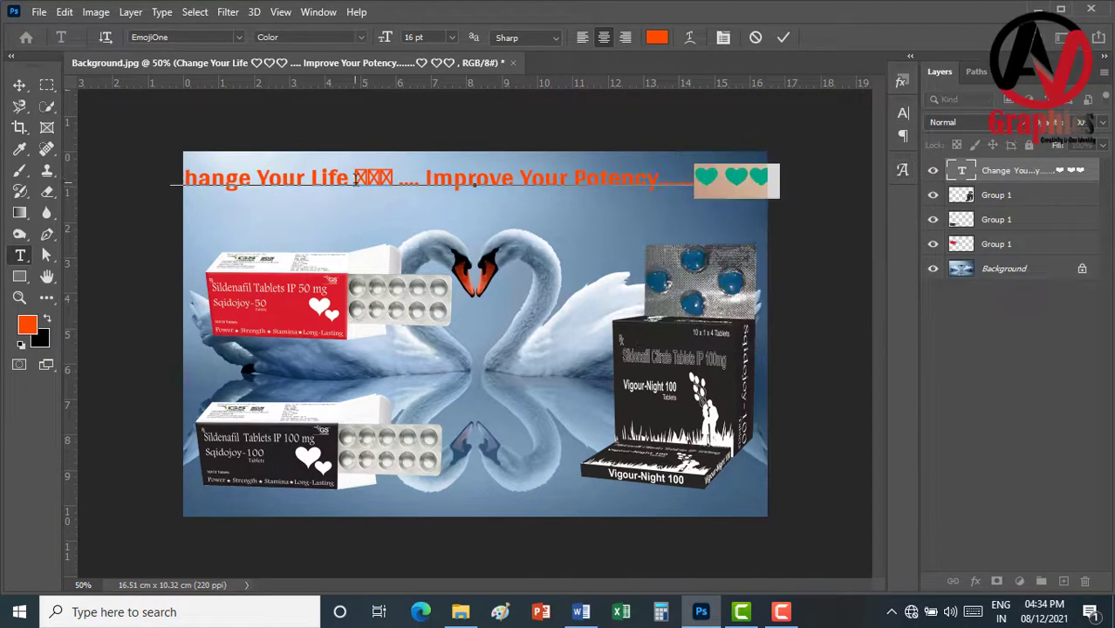
pyautogui.moveTo(353, 177); pyautogui.dragTo(397, 177)
pyautogui.click(902, 113)
pyautogui.click(805, 137)
pyautogui.scroll(10, 1025, 188)
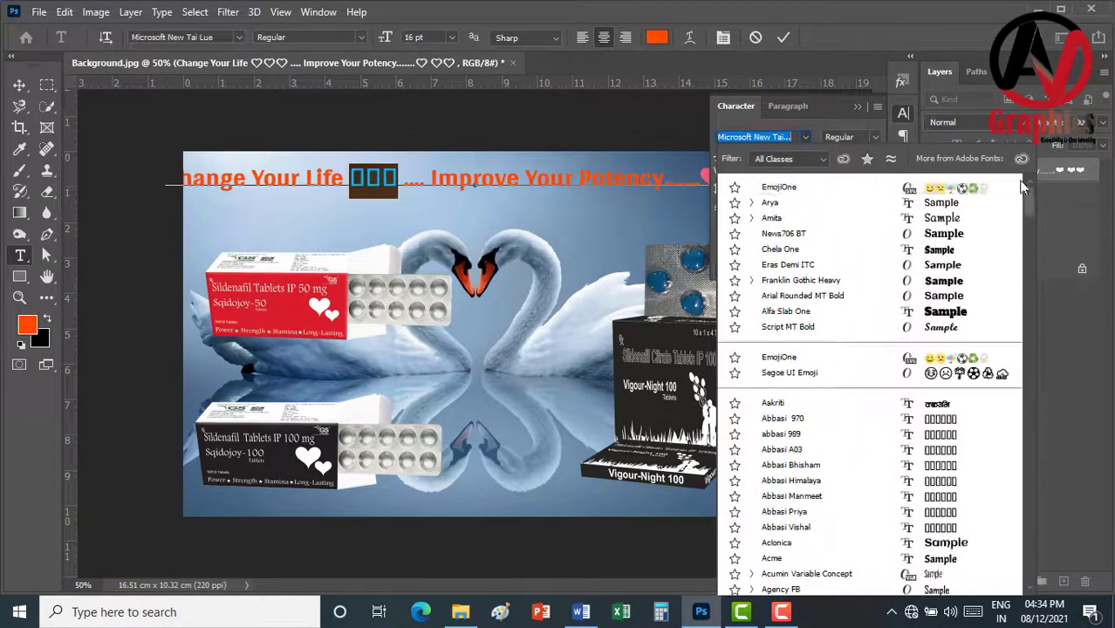
pyautogui.click(907, 187)
pyautogui.click(875, 158)
# Size the headline at 18 pt with 75% vertical scale and nudge it left
pyautogui.click(19, 86)
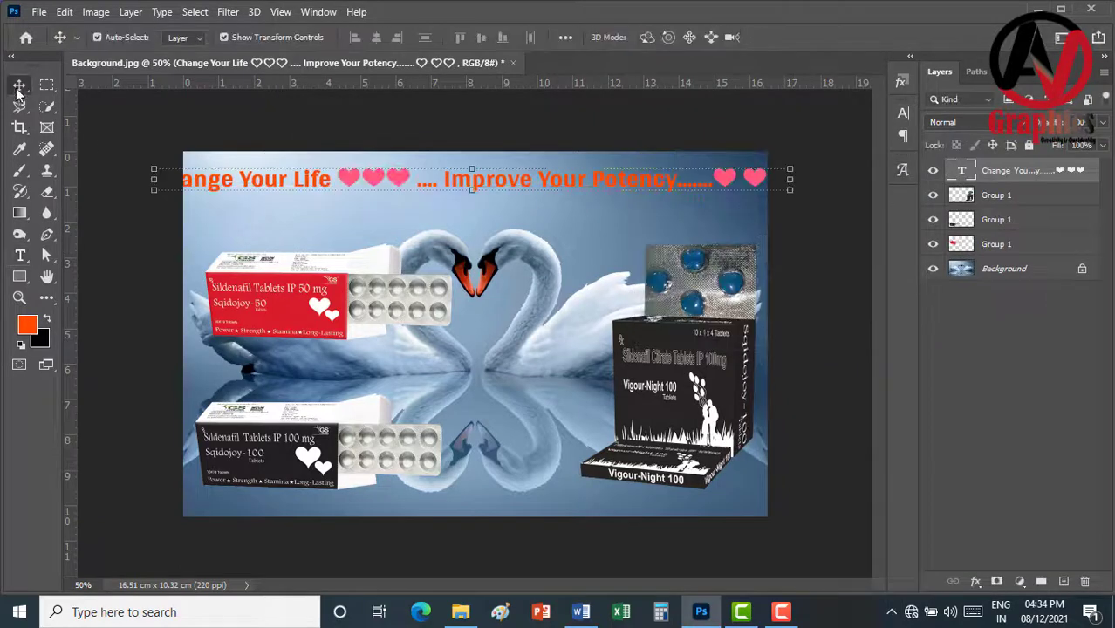
pyautogui.click(902, 112)
pyautogui.moveTo(722, 157); pyautogui.dragTo(715, 159)
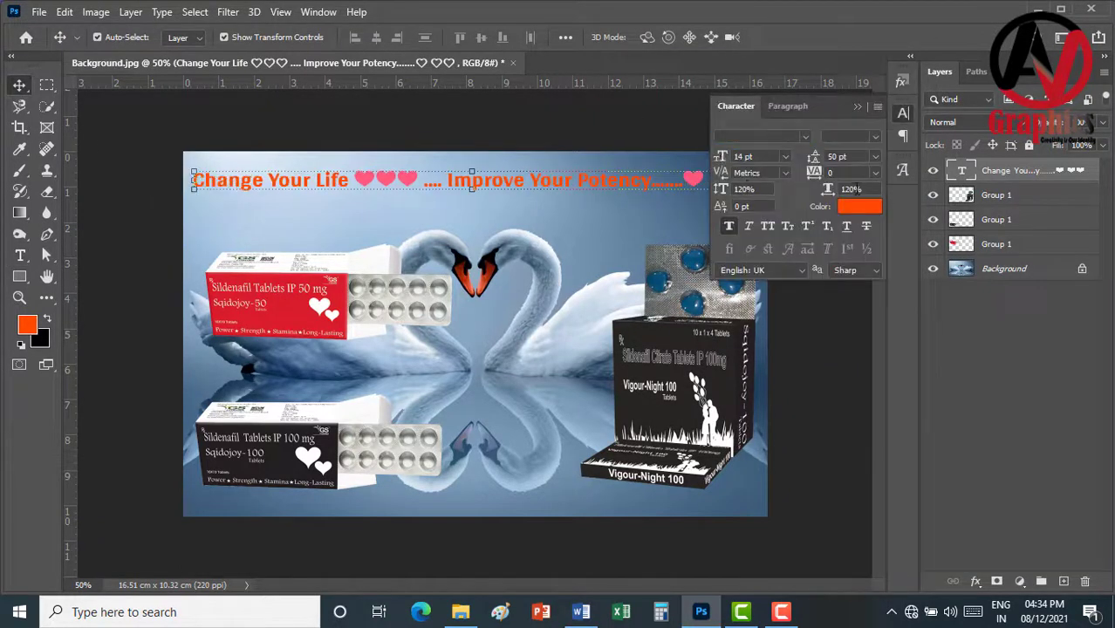
pyautogui.moveTo(828, 189); pyautogui.dragTo(775, 187)
pyautogui.moveTo(721, 157); pyautogui.dragTo(759, 157)
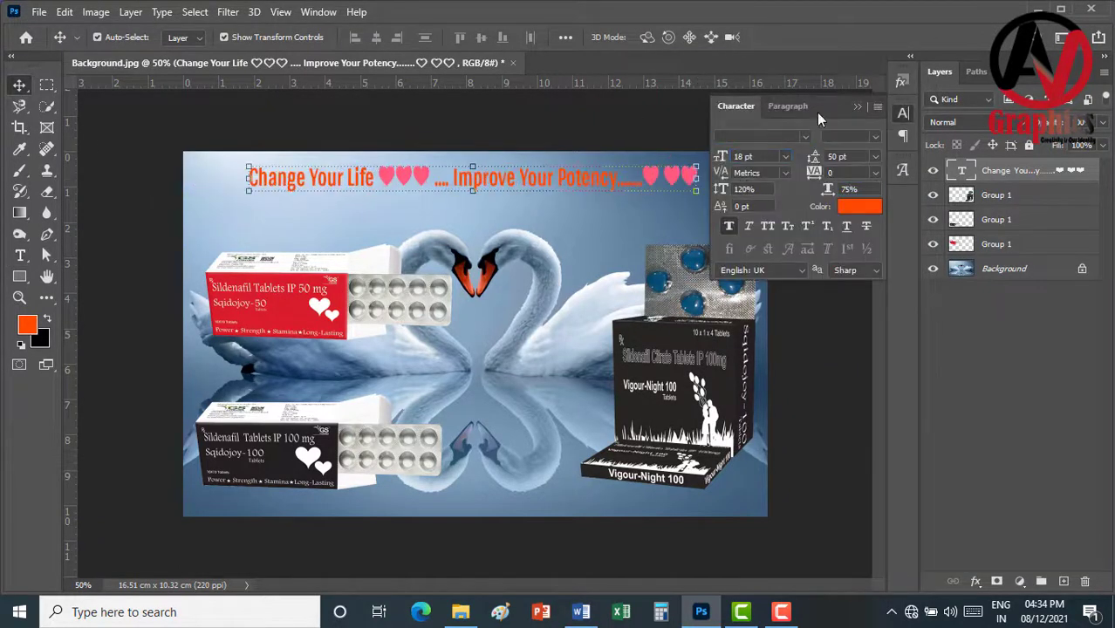
pyautogui.moveTo(523, 179); pyautogui.dragTo(464, 178)
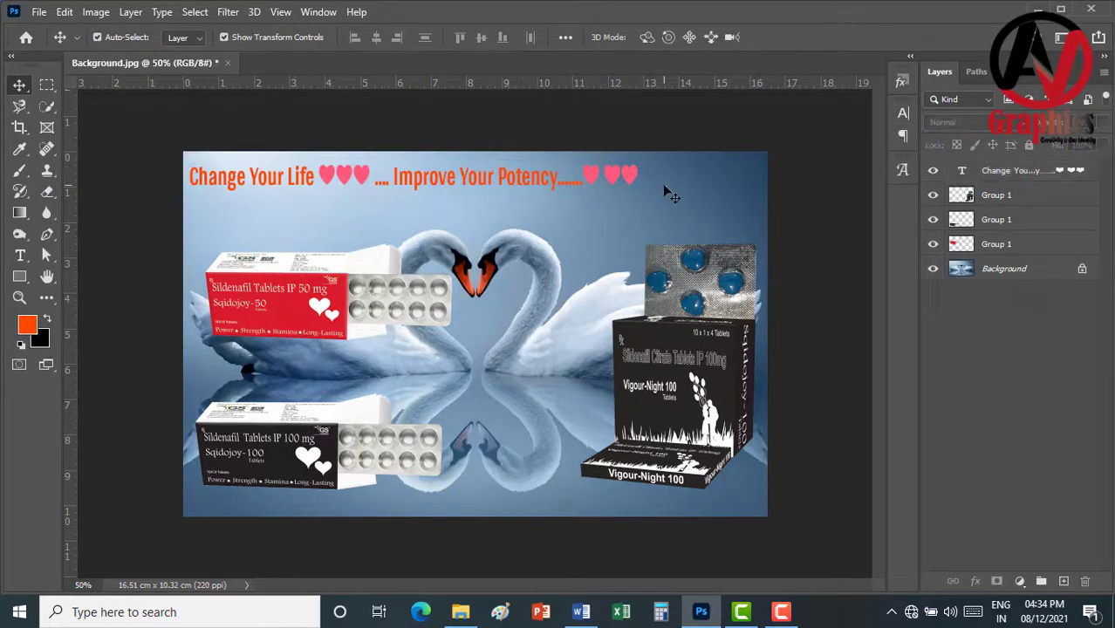
pyautogui.hotkey('ctrl', '+')
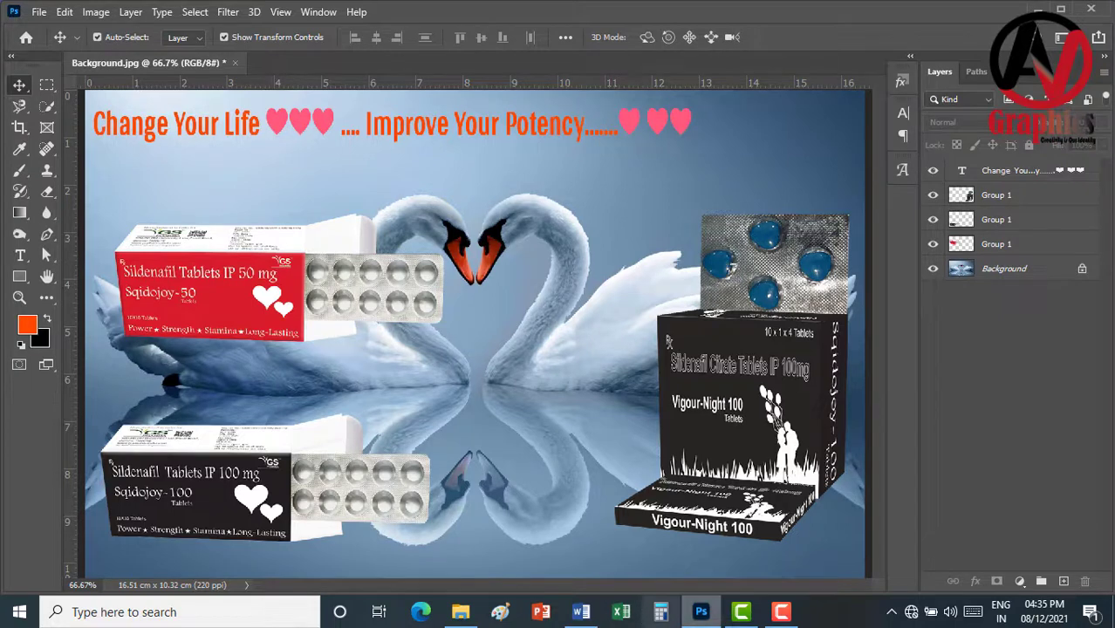
pyautogui.click(581, 614)
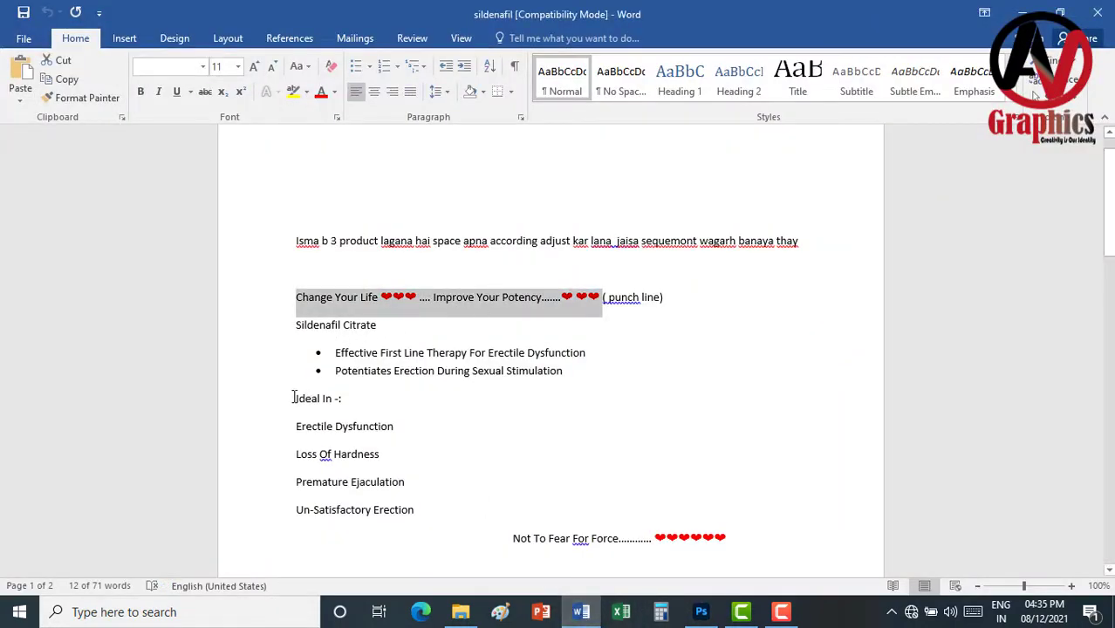
pyautogui.moveTo(298, 399); pyautogui.dragTo(413, 513)
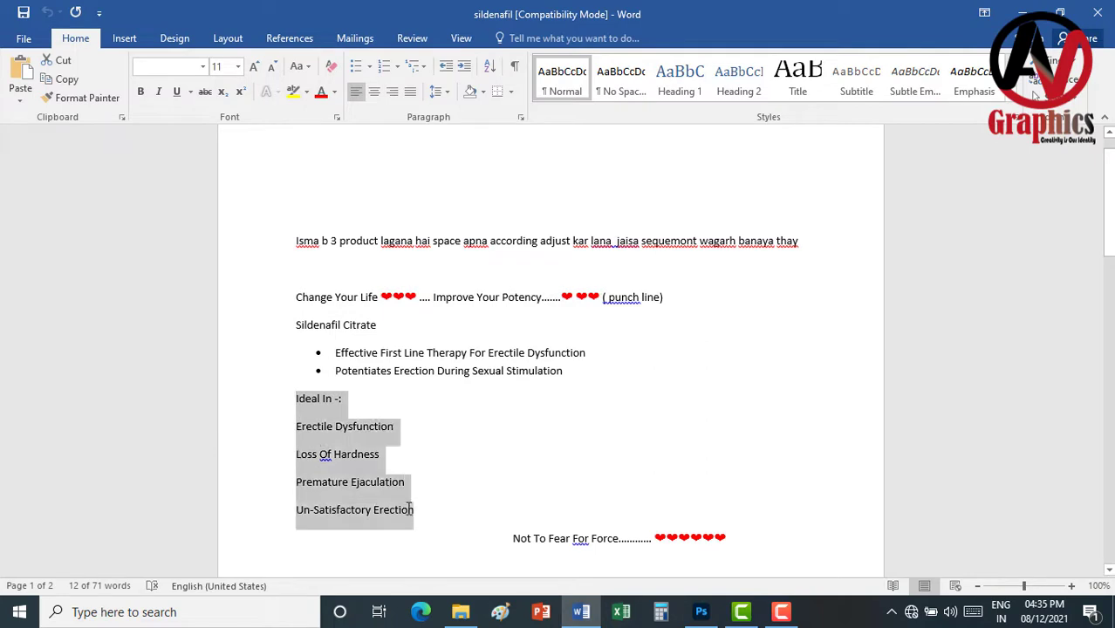
pyautogui.rightClick(366, 429)
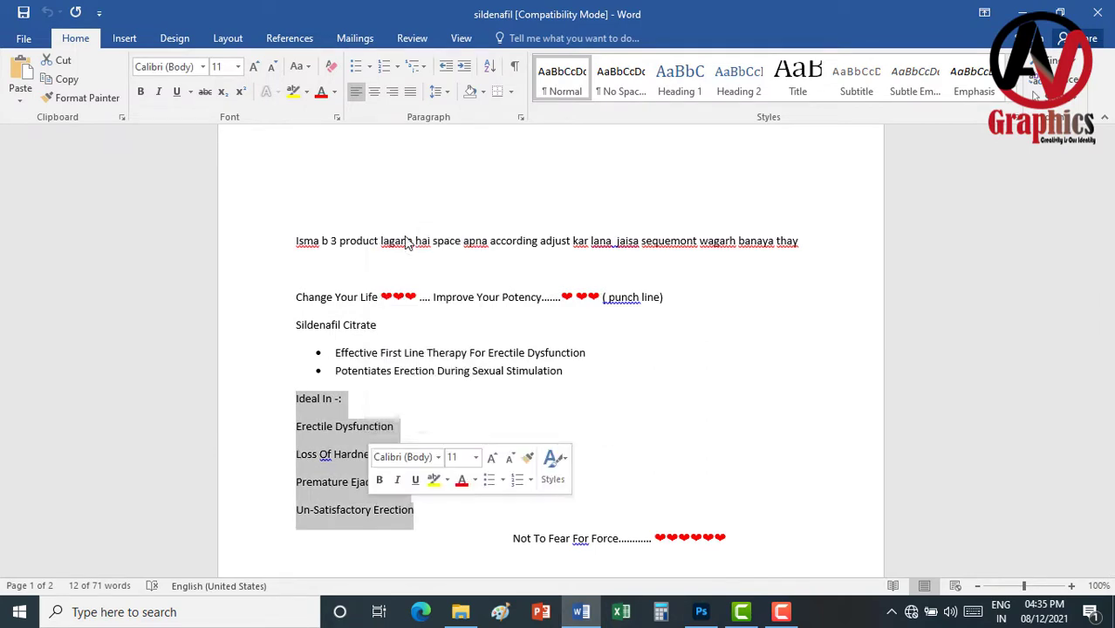
pyautogui.click(701, 612)
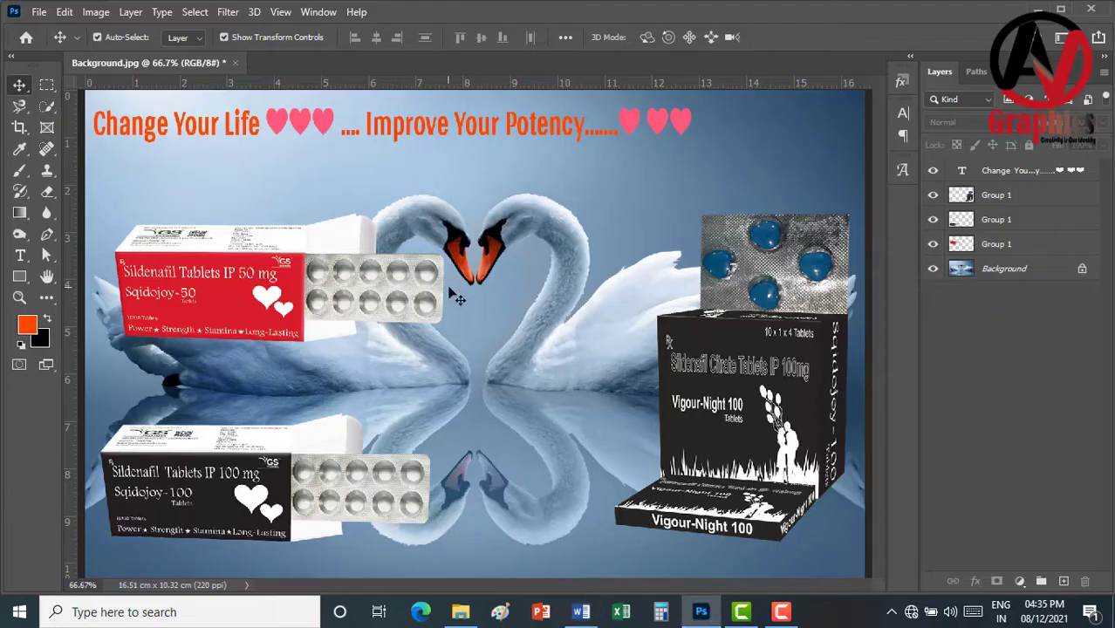
# Paste the orange 'Ideal In -:' list of four conditions in the image centre
pyautogui.click(19, 255)
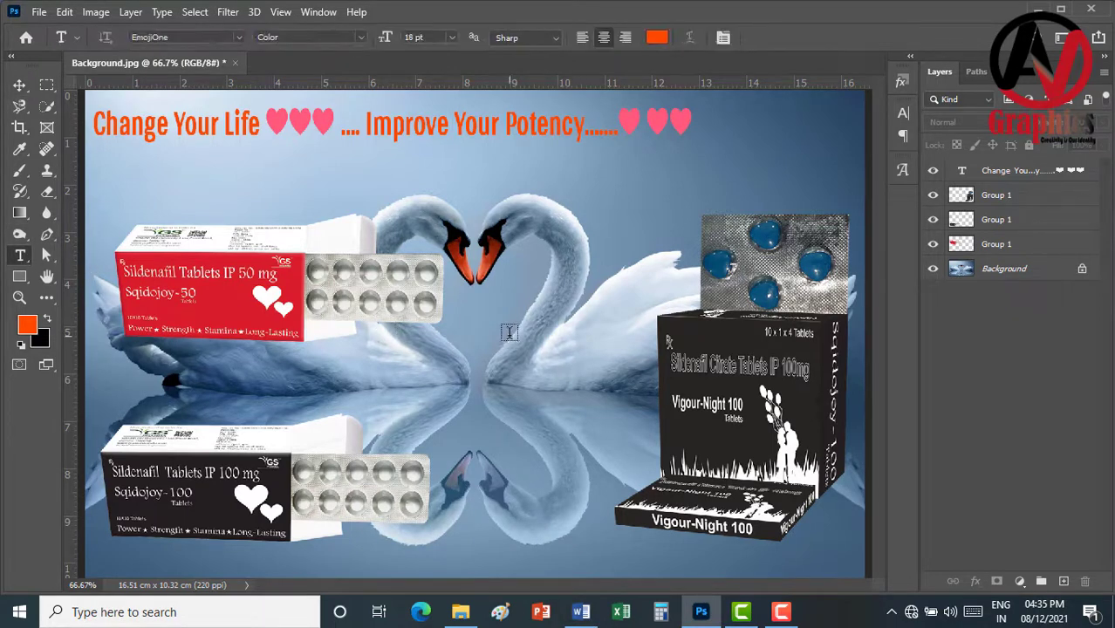
pyautogui.click(468, 321)
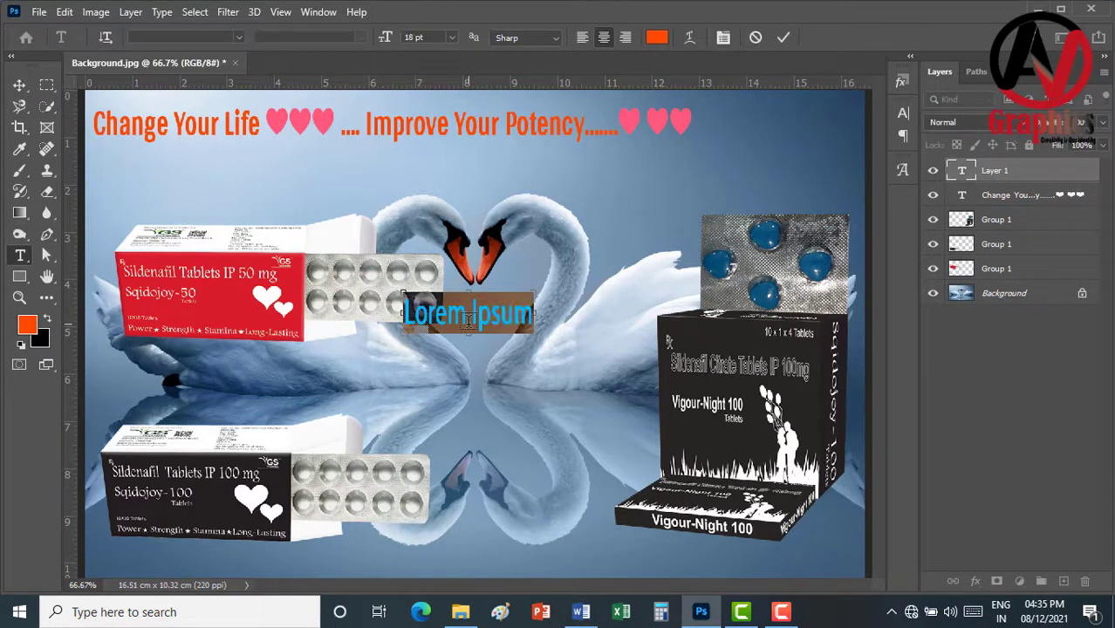
pyautogui.hotkey('ctrl', 'v')
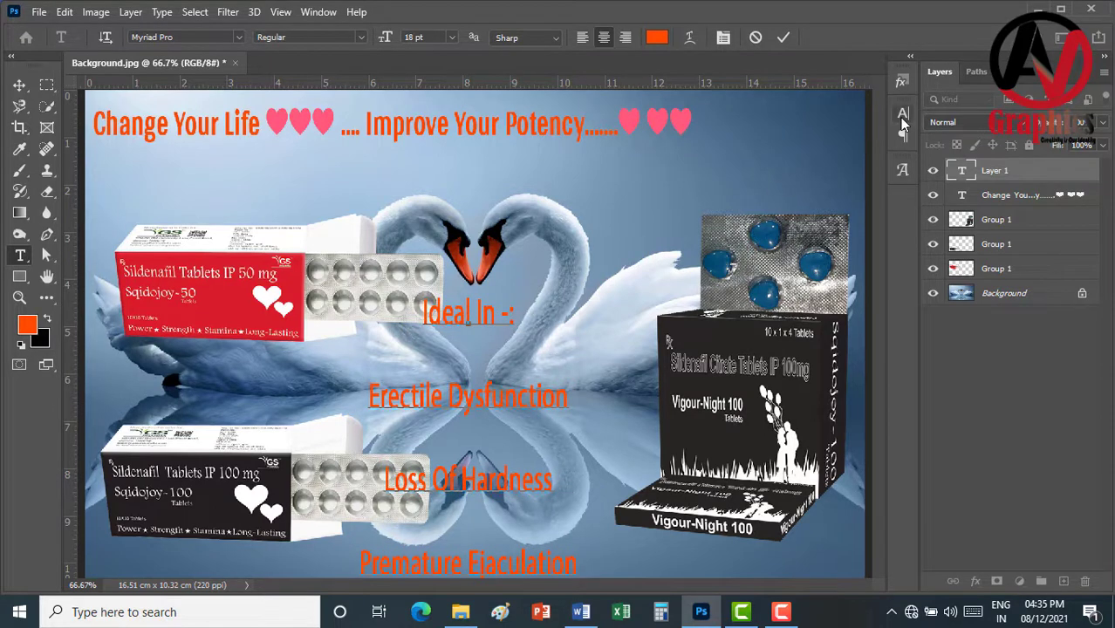
pyautogui.click(785, 37)
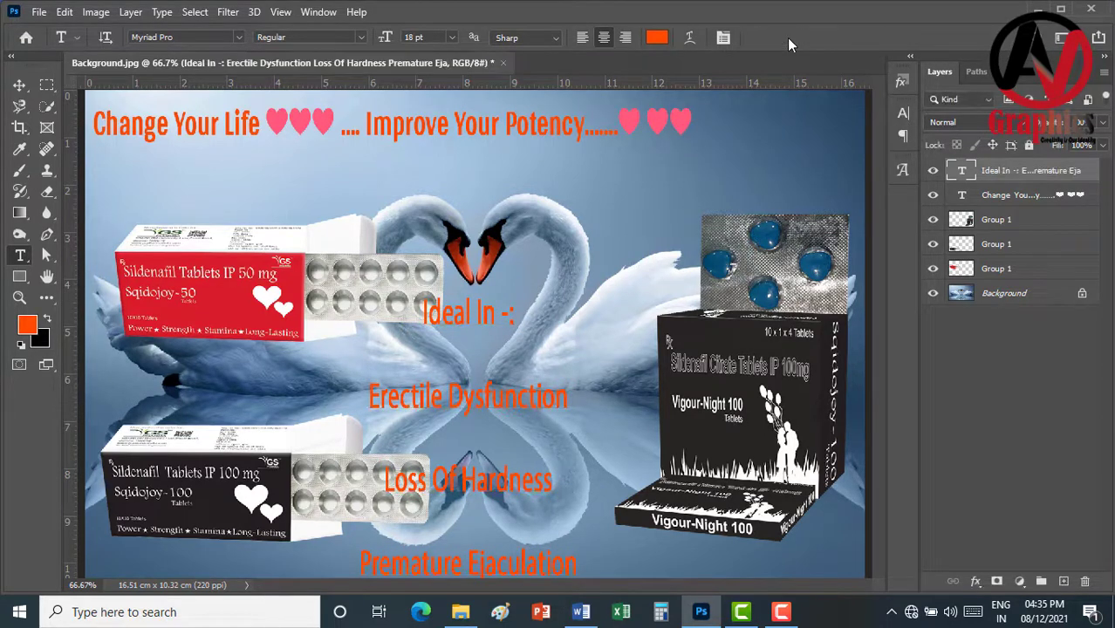
# Set the list's leading to Auto and move it between the tablet packs
pyautogui.click(18, 86)
pyautogui.click(895, 120)
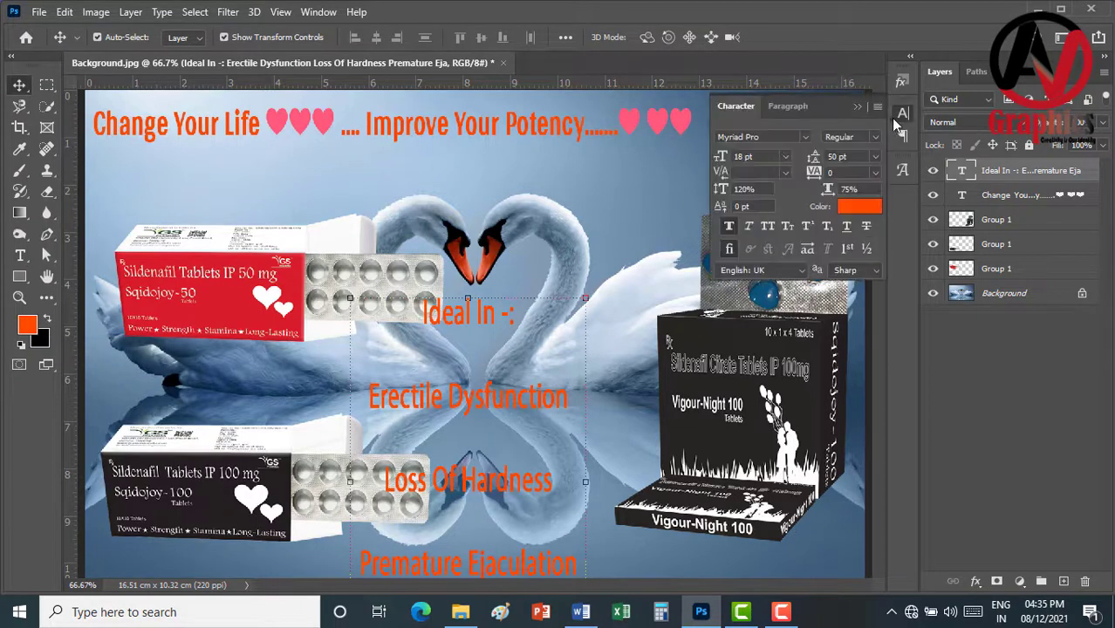
pyautogui.click(876, 158)
pyautogui.click(851, 172)
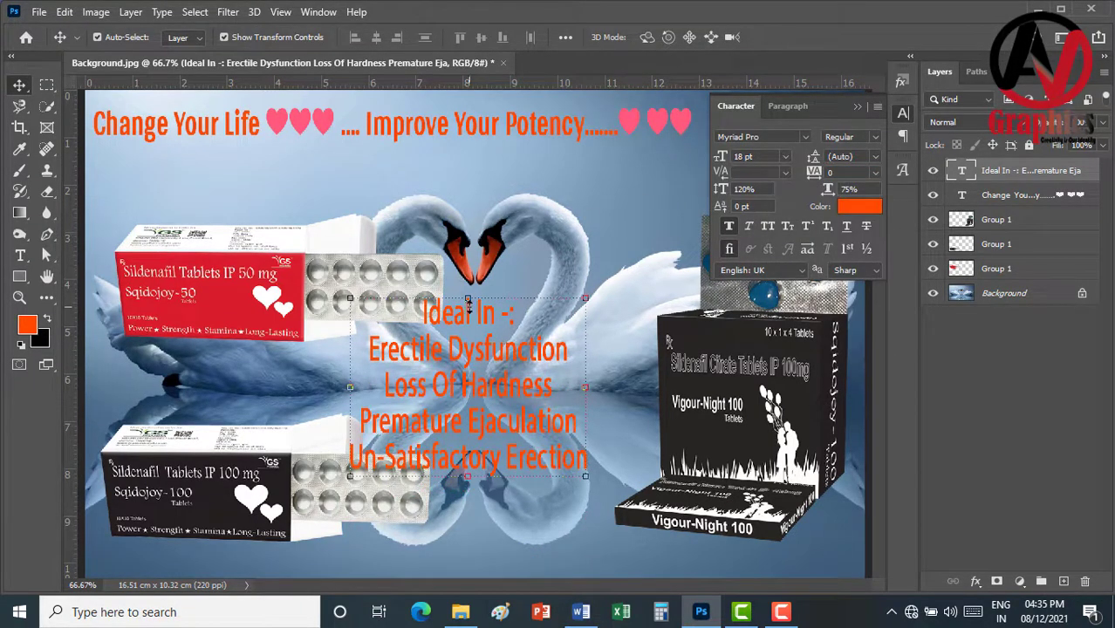
pyautogui.moveTo(467, 316)
pyautogui.mouseDown()
pyautogui.moveTo(509, 352)
pyautogui.moveTo(523, 326)
pyautogui.mouseUp()
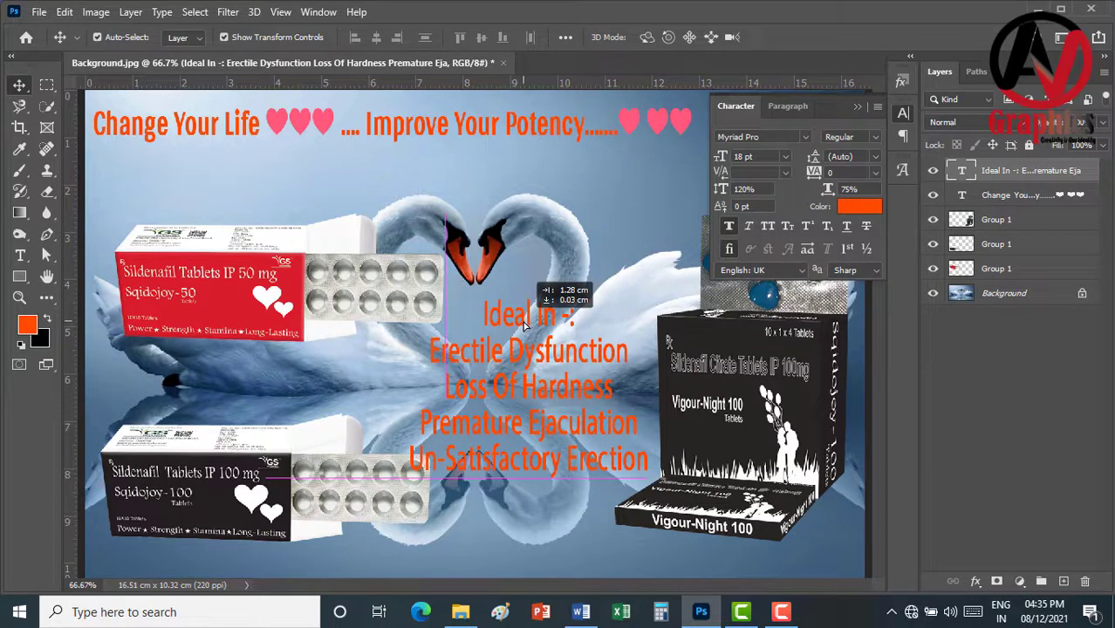
pyautogui.click(857, 105)
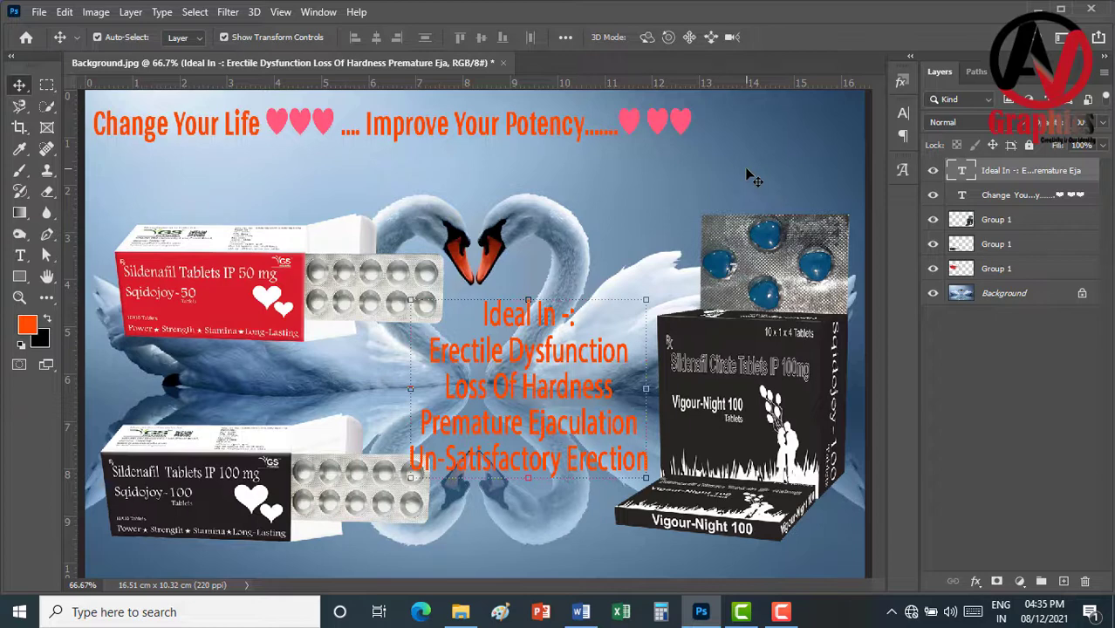
# Return to the sildenafil Word document
pyautogui.click(39, 12)
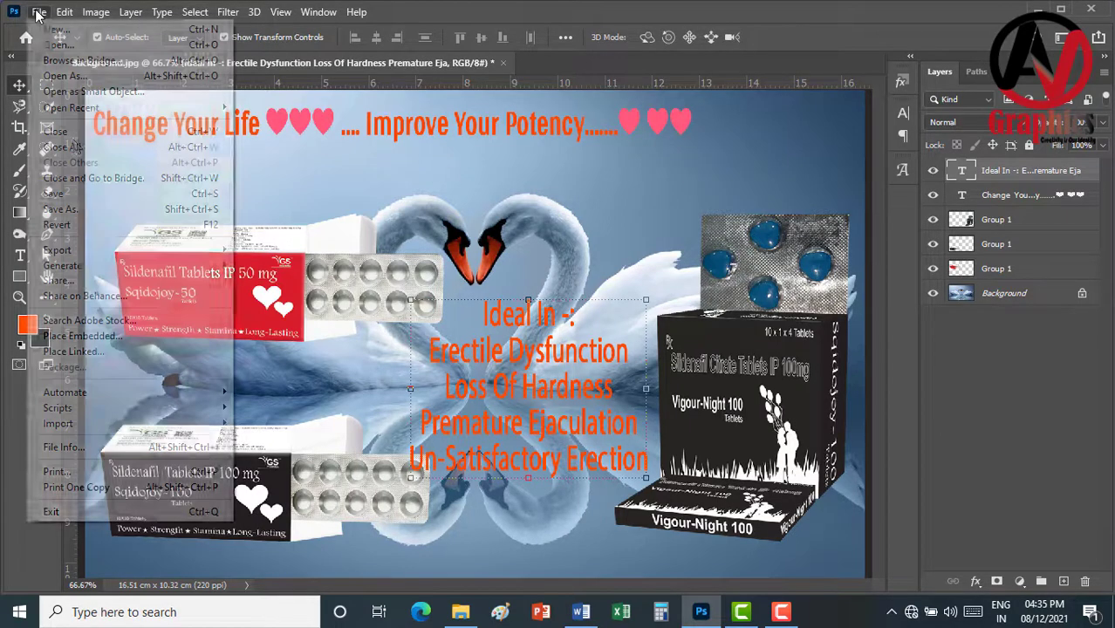
pyautogui.click(759, 13)
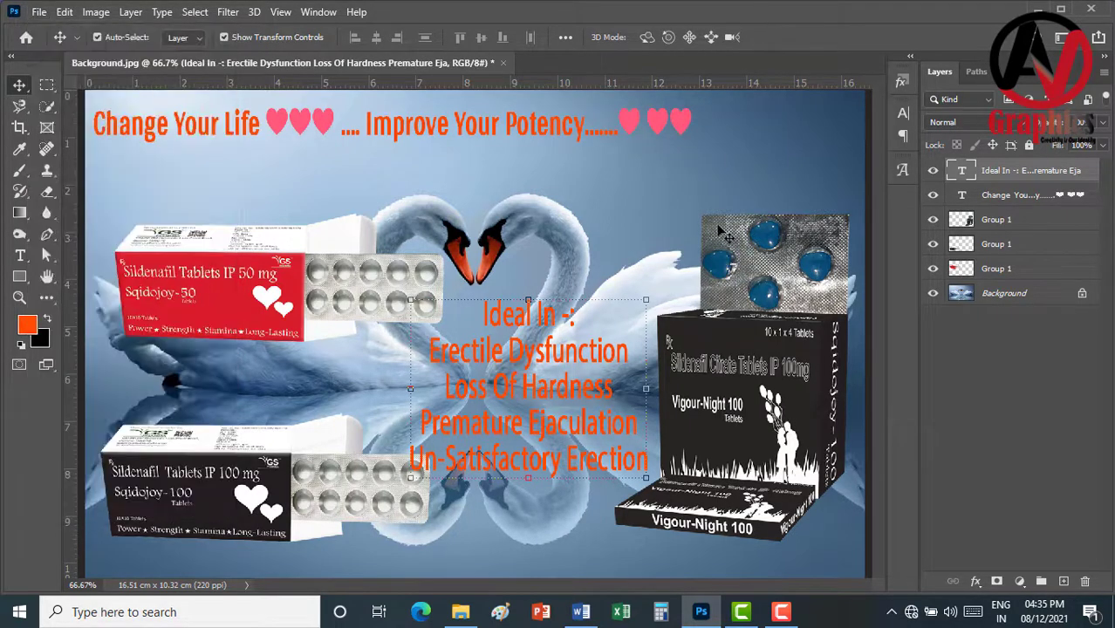
pyautogui.click(580, 612)
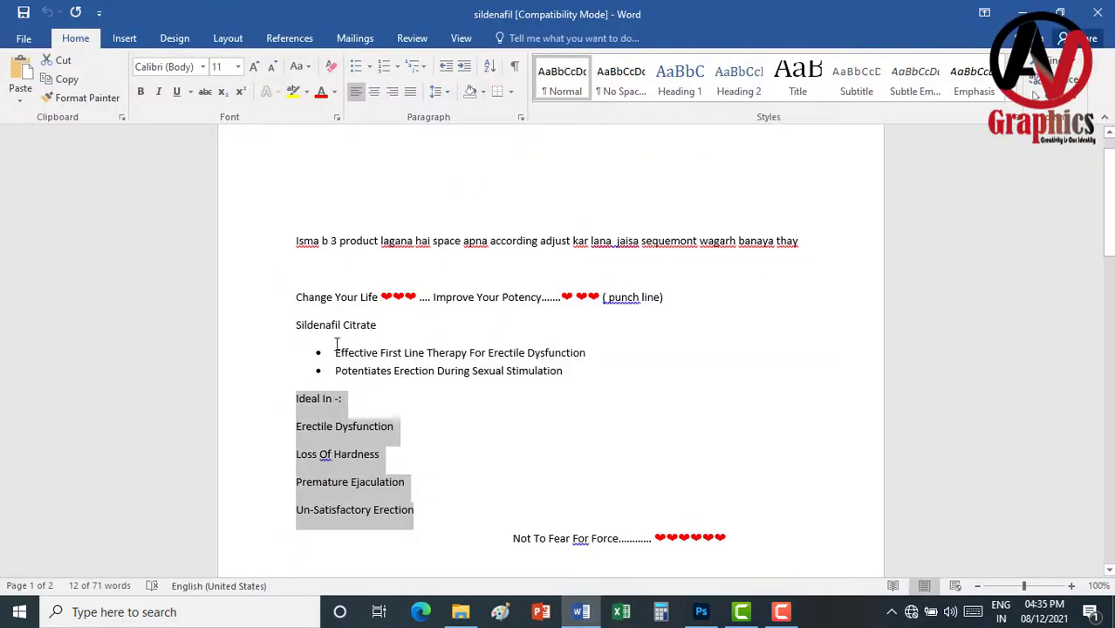
# Copy the 'Not To Fear For Force' line with its hearts from the Word document
pyautogui.scroll(-1, 540, 403)
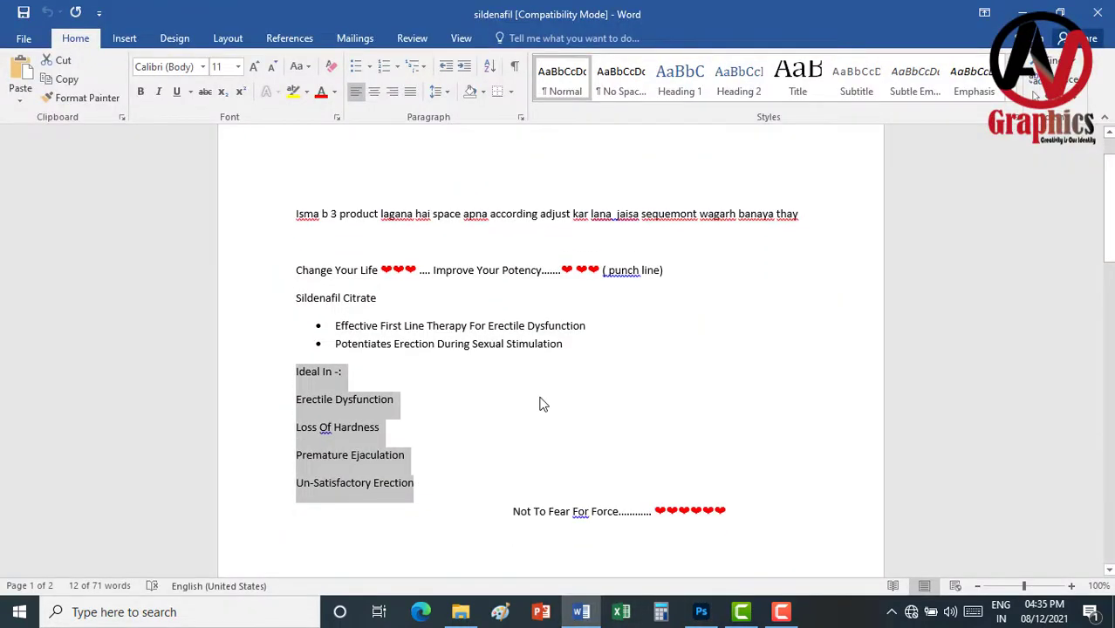
pyautogui.scroll(-2, 517, 383)
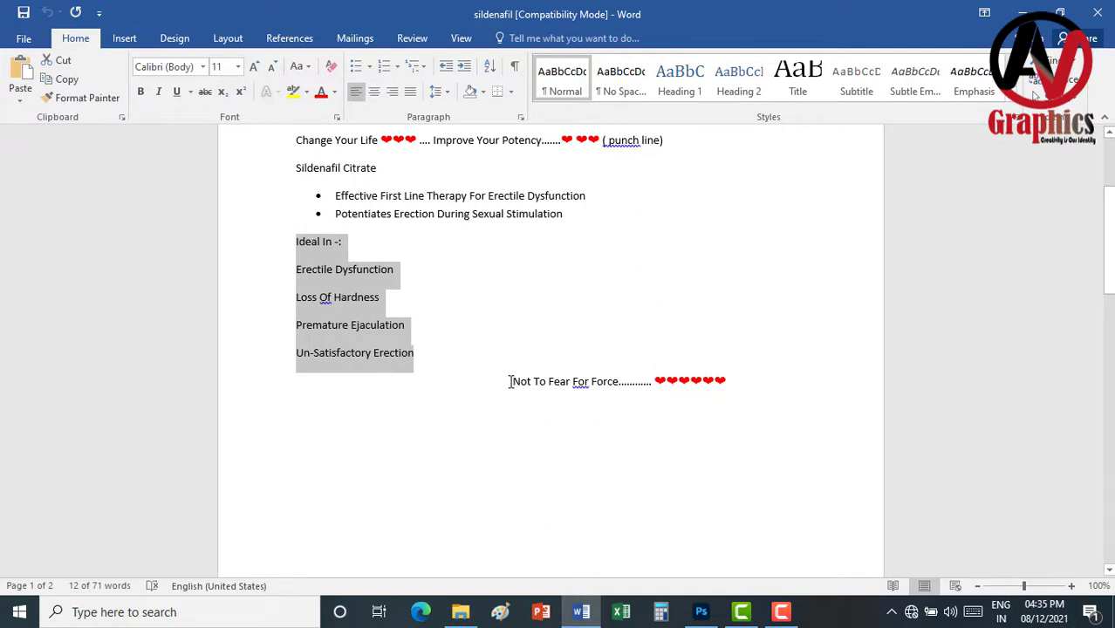
pyautogui.moveTo(510, 381); pyautogui.dragTo(535, 370)
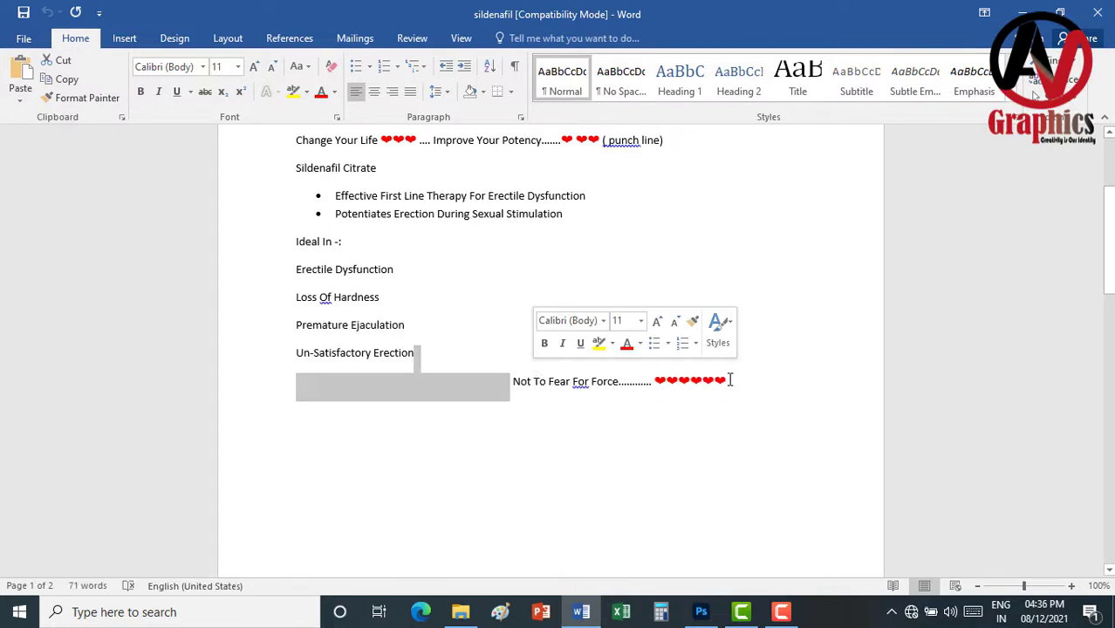
pyautogui.moveTo(729, 380); pyautogui.dragTo(522, 386)
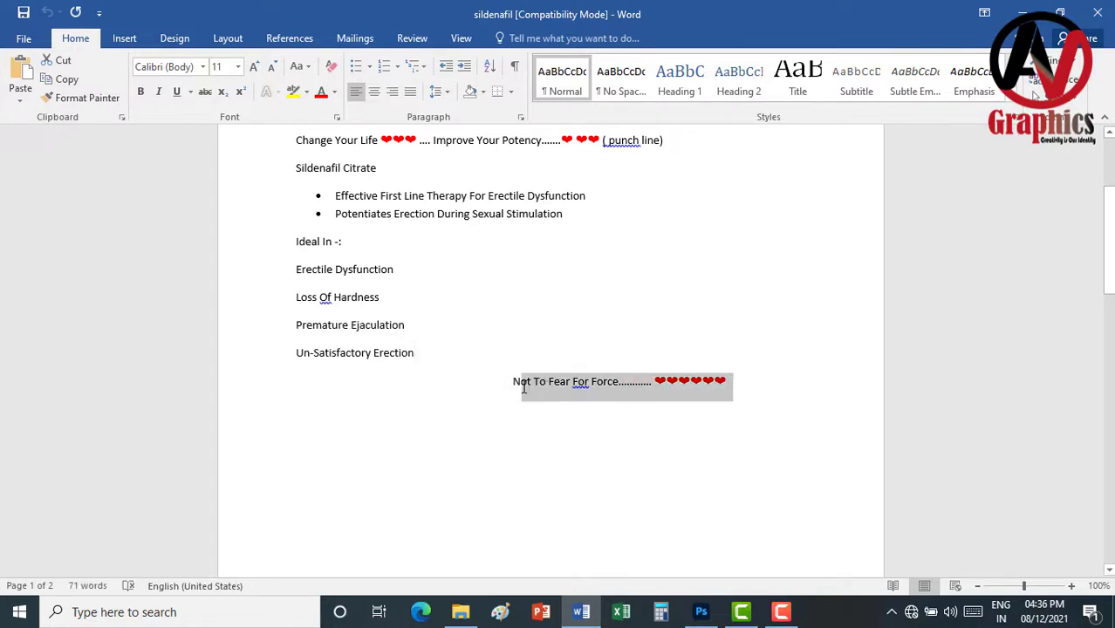
pyautogui.rightClick(520, 385)
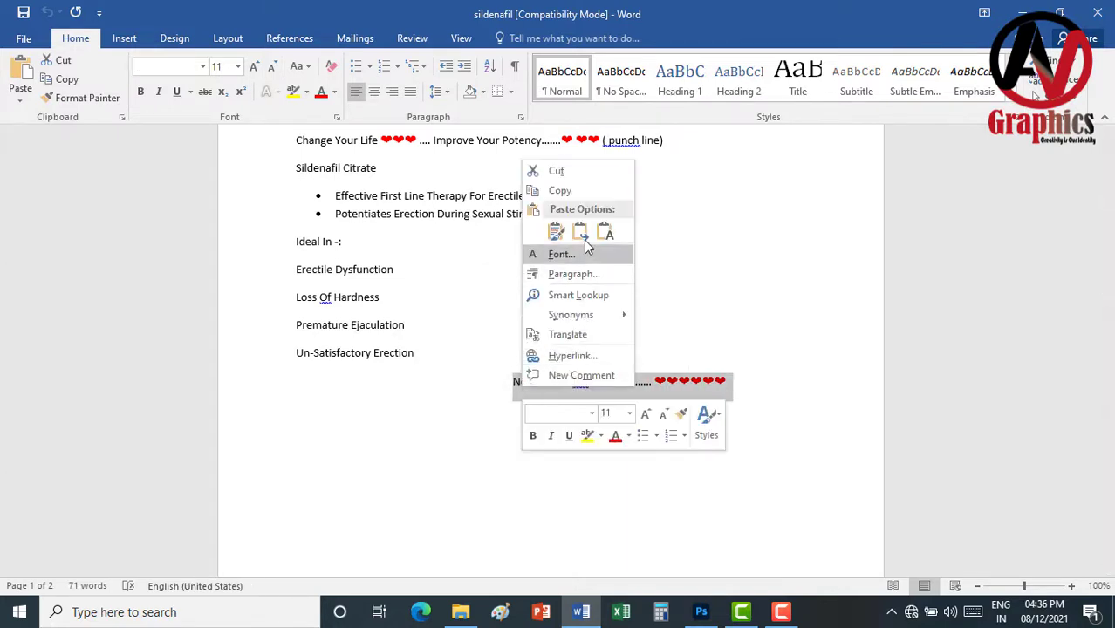
pyautogui.click(579, 199)
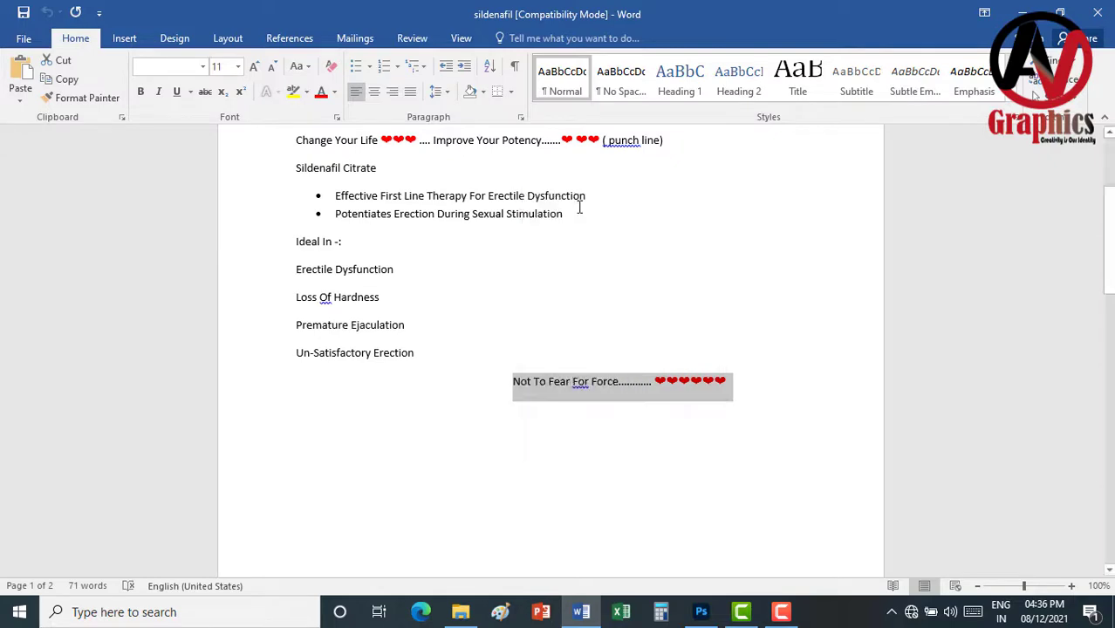
# Paste the 'Not To Fear For Force' line as text along the advert's bottom
pyautogui.click(700, 611)
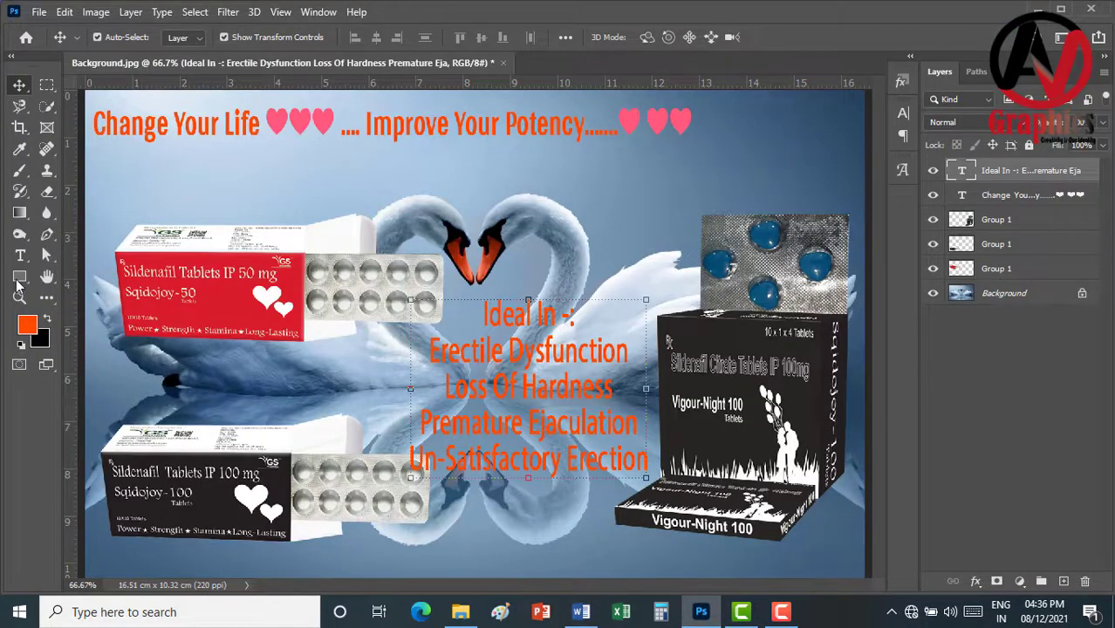
pyautogui.click(20, 255)
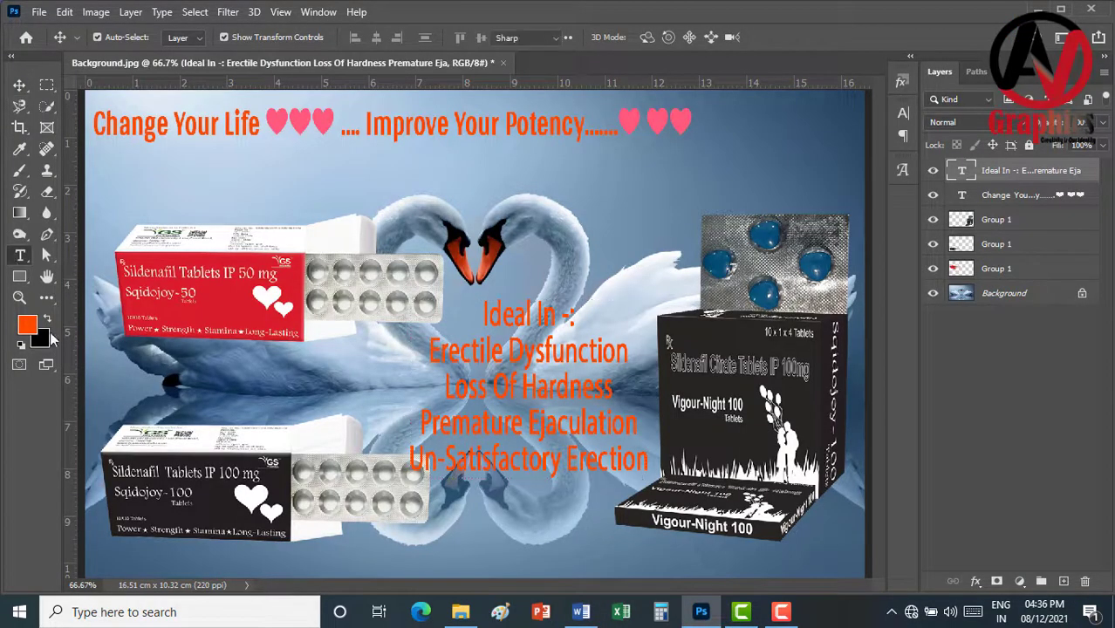
pyautogui.click(185, 558)
pyautogui.hotkey('ctrl', 'v')
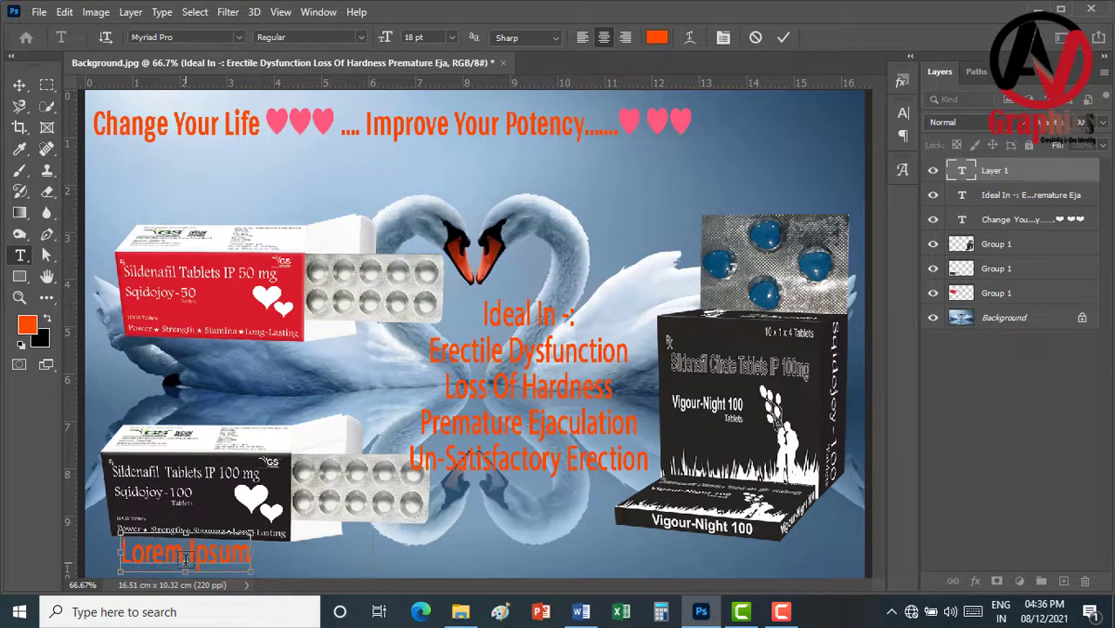
pyautogui.click(19, 84)
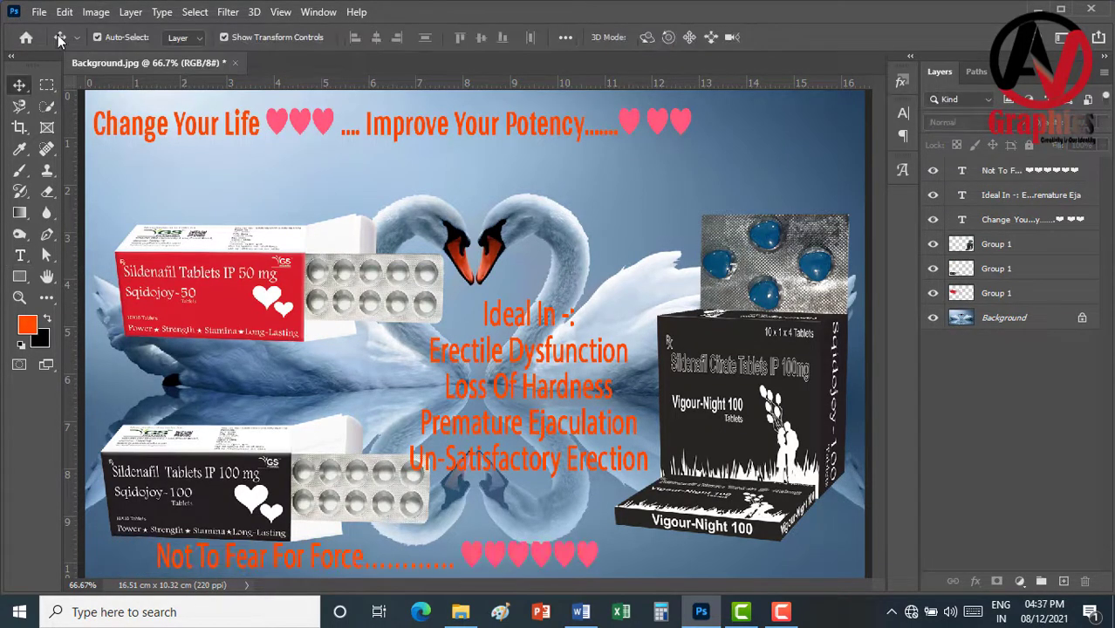
pyautogui.click(581, 611)
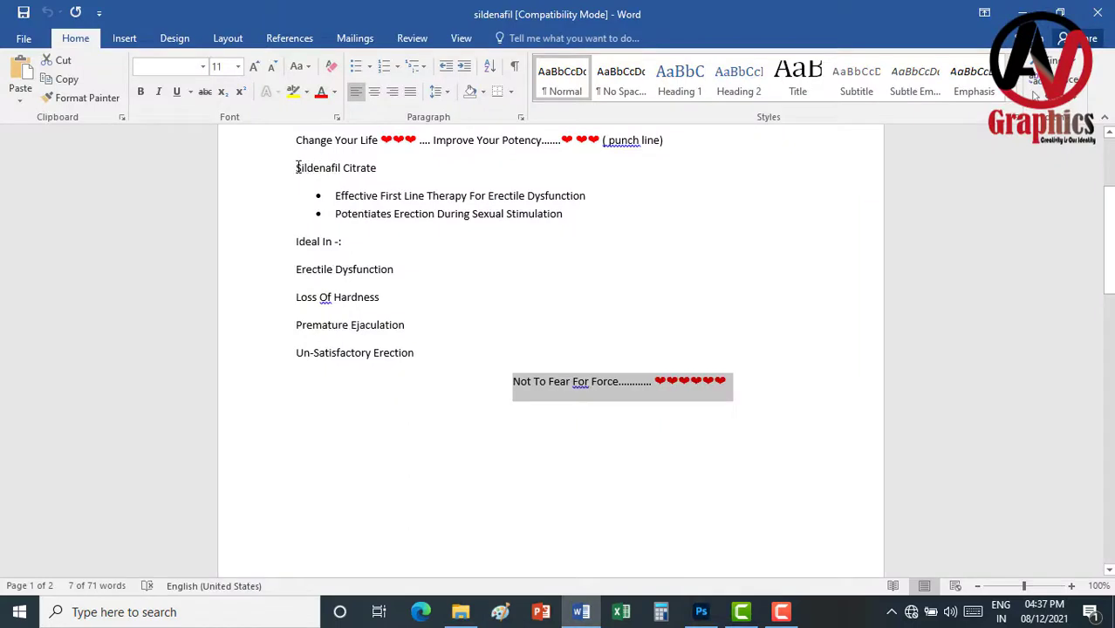
# Copy the Sildenafil Citrate heading and its two bullets from Word, returning to Photoshop
pyautogui.moveTo(296, 168); pyautogui.dragTo(538, 213)
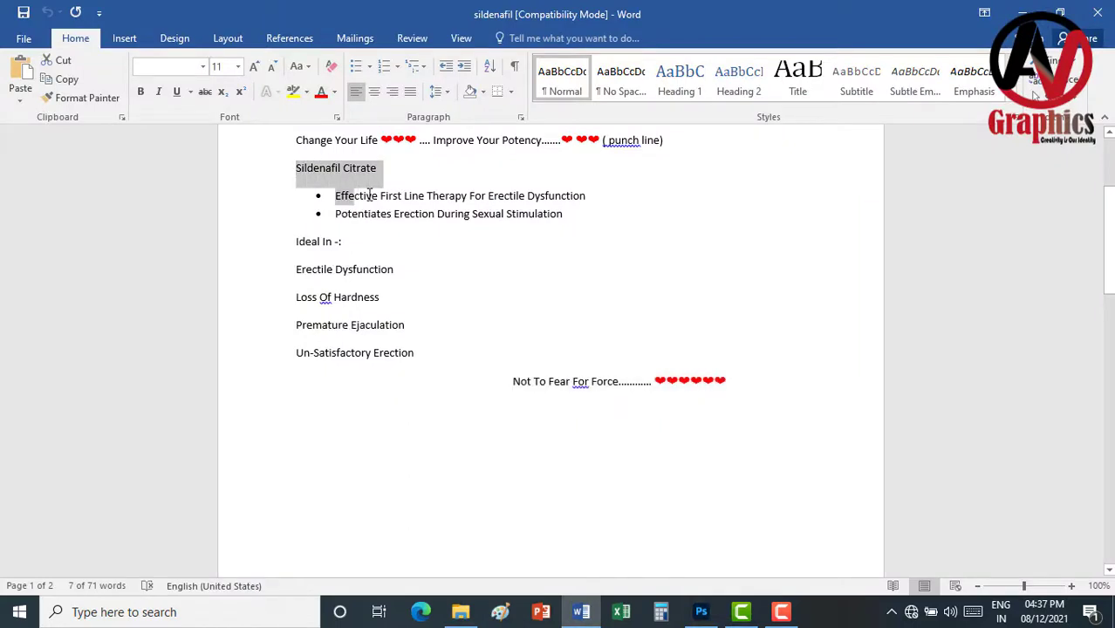
pyautogui.rightClick(532, 212)
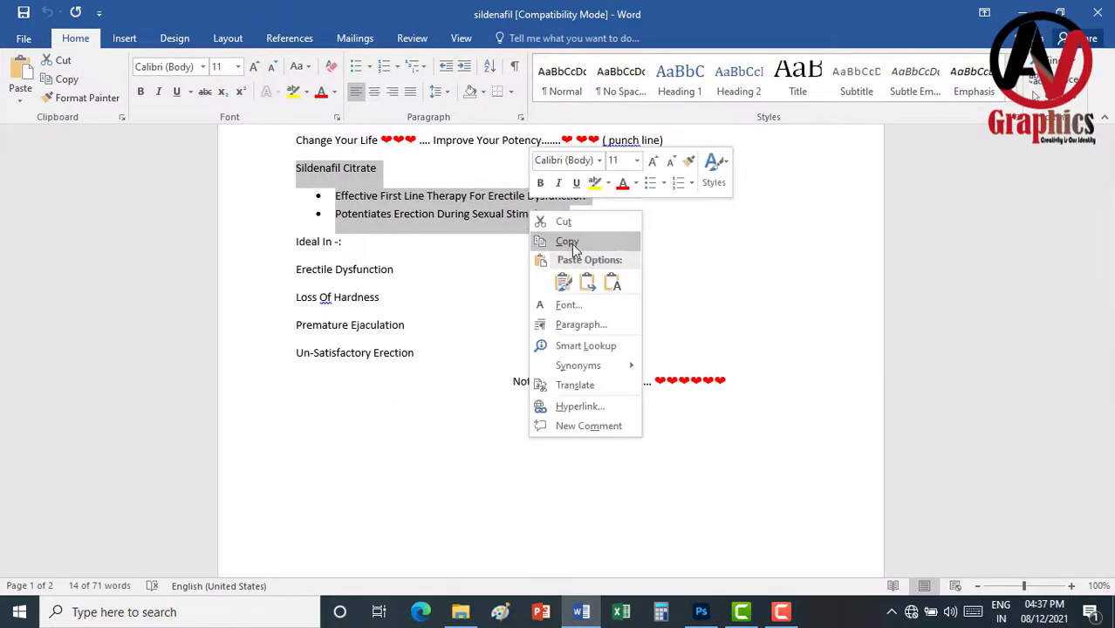
pyautogui.click(568, 235)
pyautogui.click(700, 611)
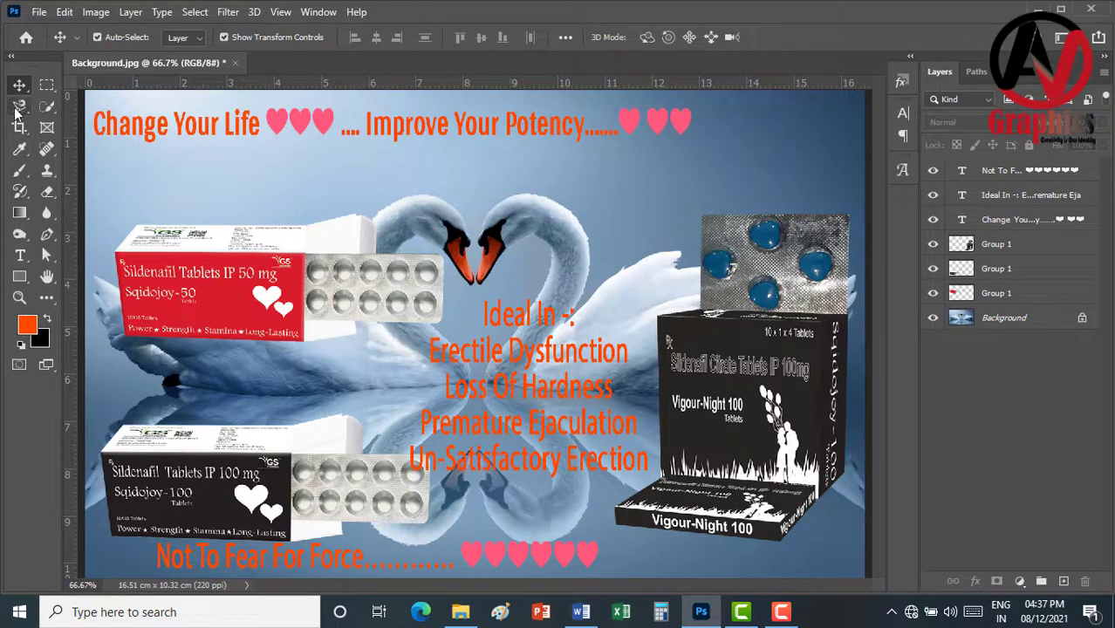
# Paste the Sildenafil Citrate text above the swans and set it to 10 pt
pyautogui.click(19, 254)
pyautogui.click(443, 200)
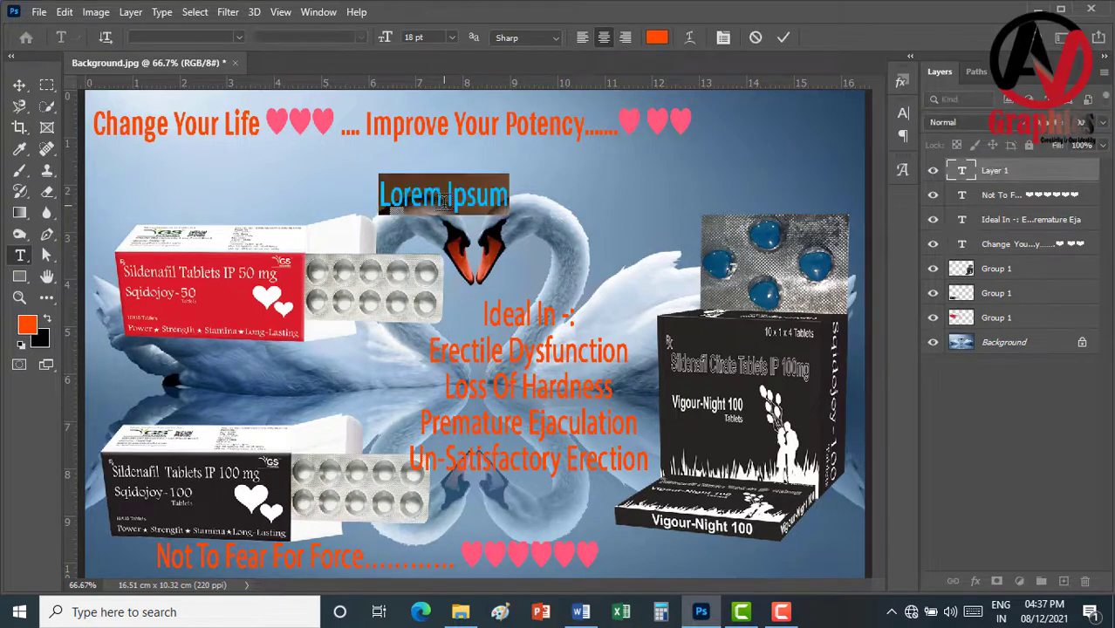
pyautogui.hotkey('ctrl', 'v')
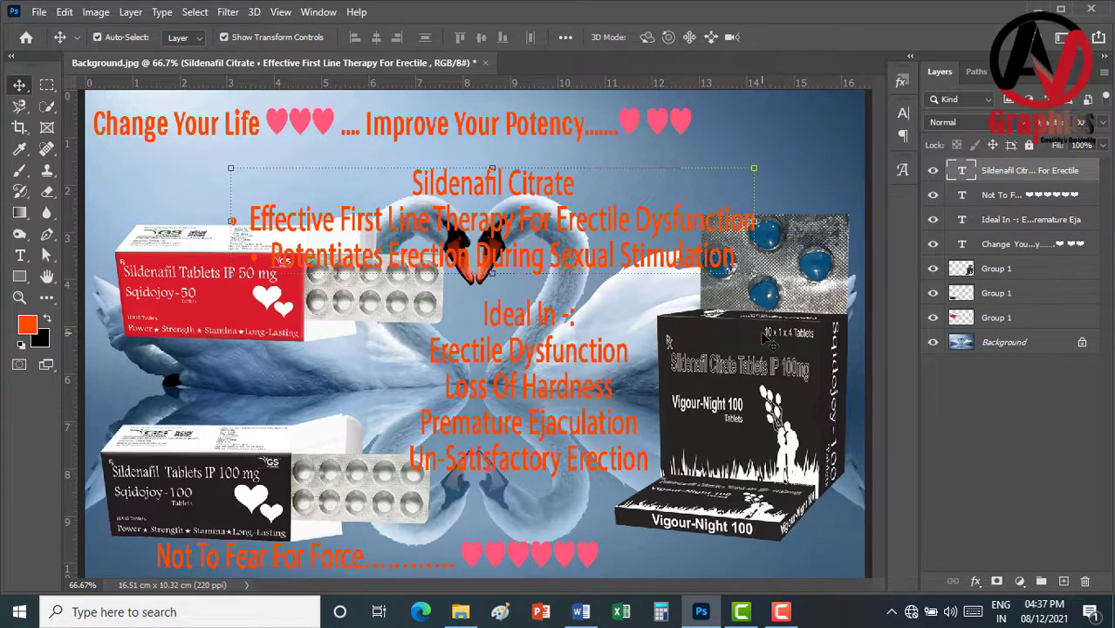
pyautogui.click(903, 113)
pyautogui.click(742, 156)
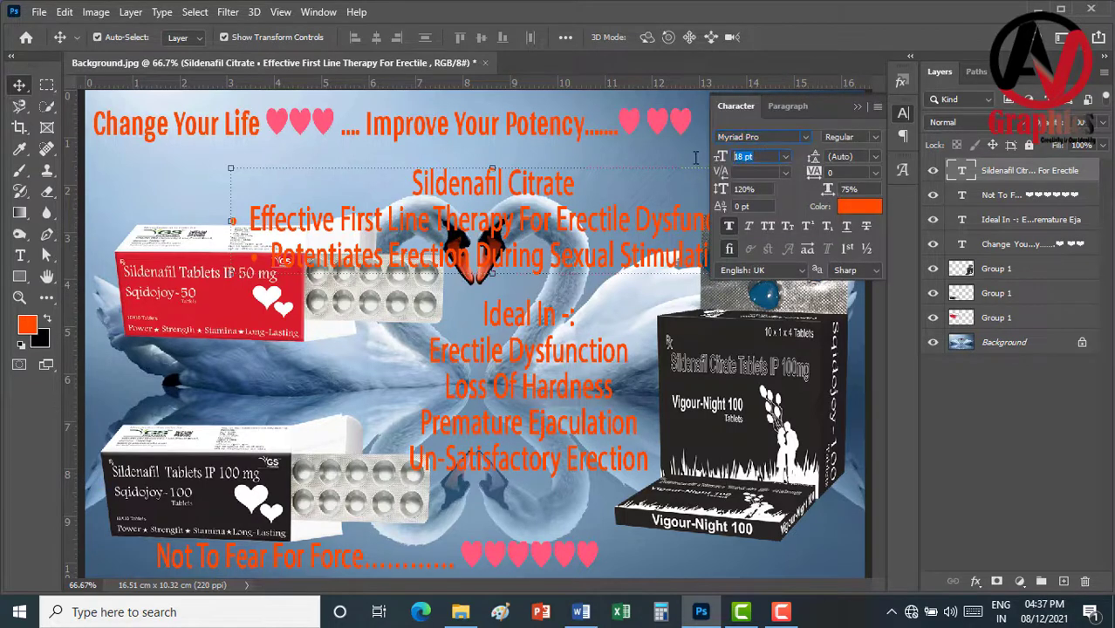
pyautogui.write('10')
pyautogui.press('Return')
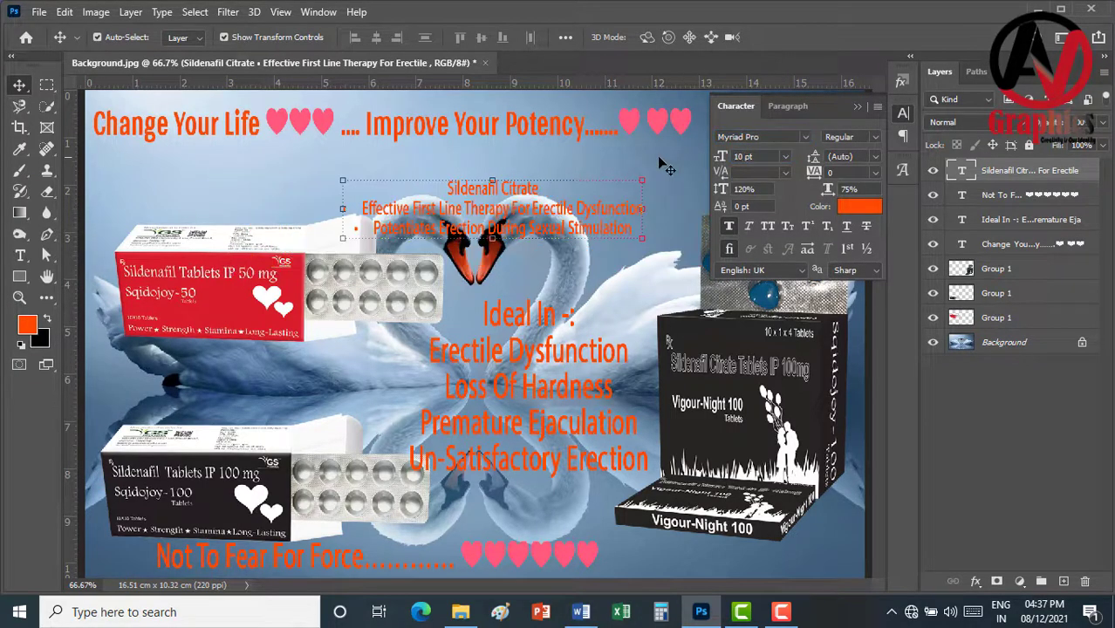
# Shrink the Ideal In list to 12 pt, move it lower, and shift the Sildenafil block right
pyautogui.click(563, 362)
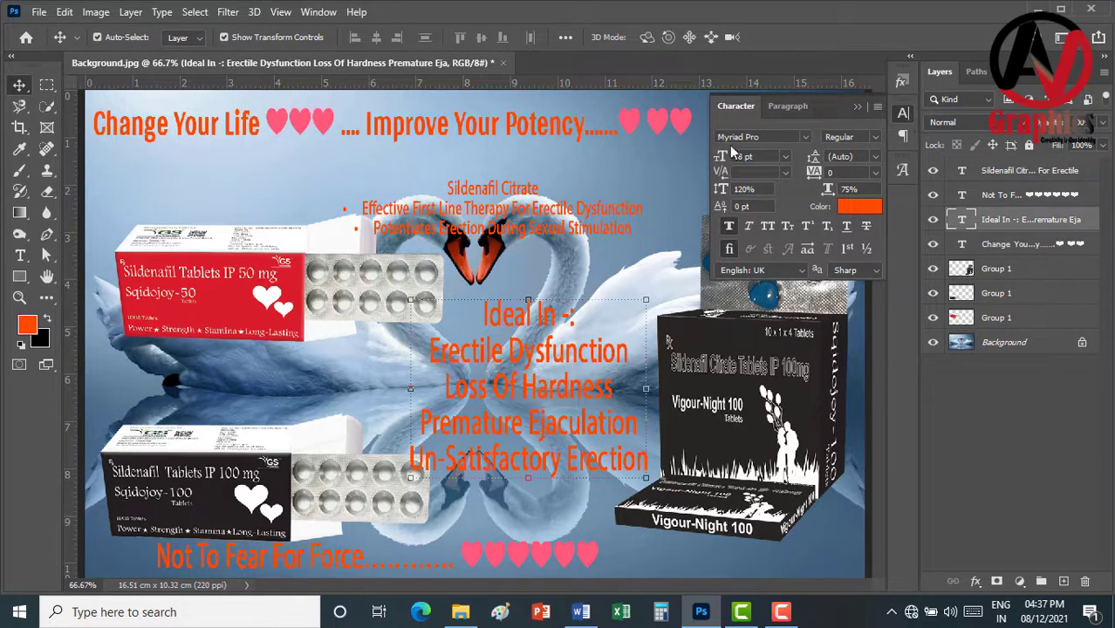
pyautogui.click(759, 155)
pyautogui.moveTo(758, 155); pyautogui.dragTo(698, 167)
pyautogui.write('12')
pyautogui.press('Return')
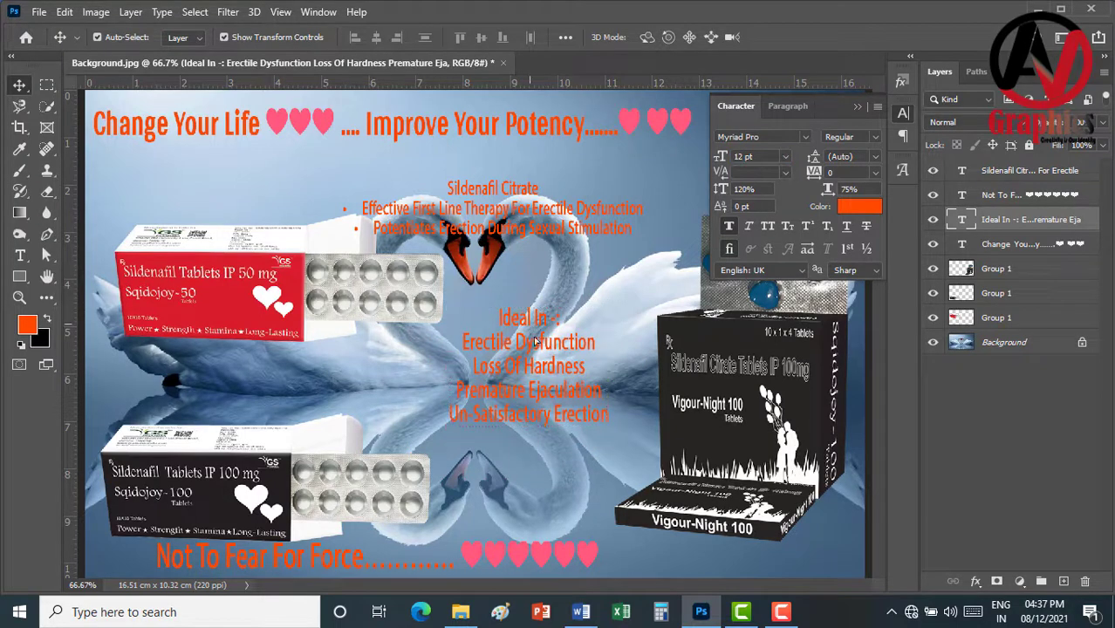
pyautogui.moveTo(534, 340); pyautogui.dragTo(549, 405)
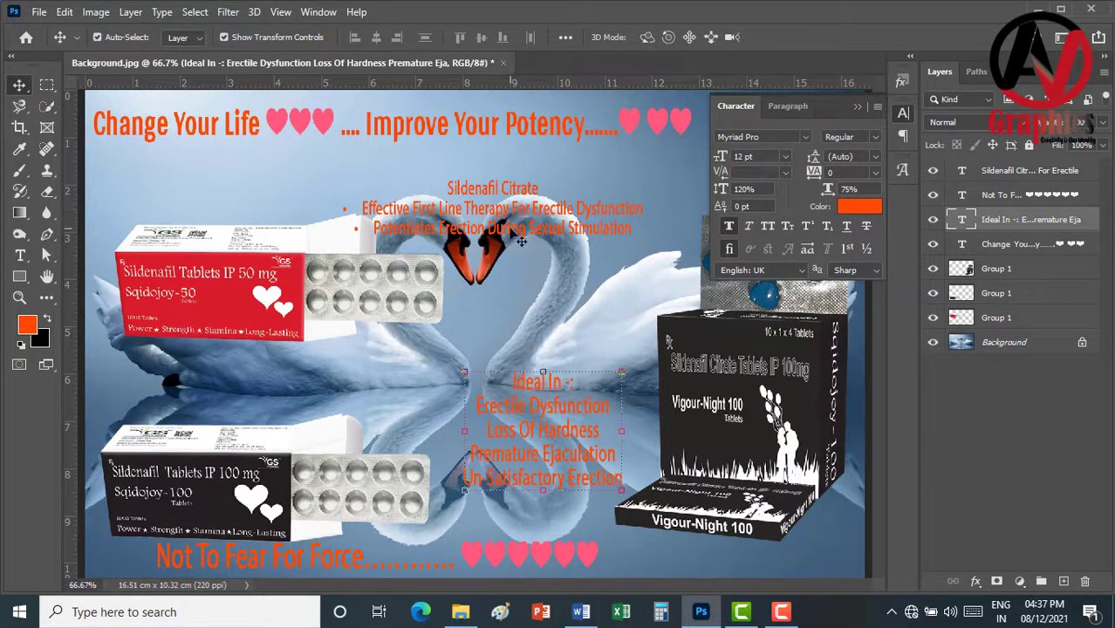
pyautogui.moveTo(513, 236); pyautogui.dragTo(552, 255)
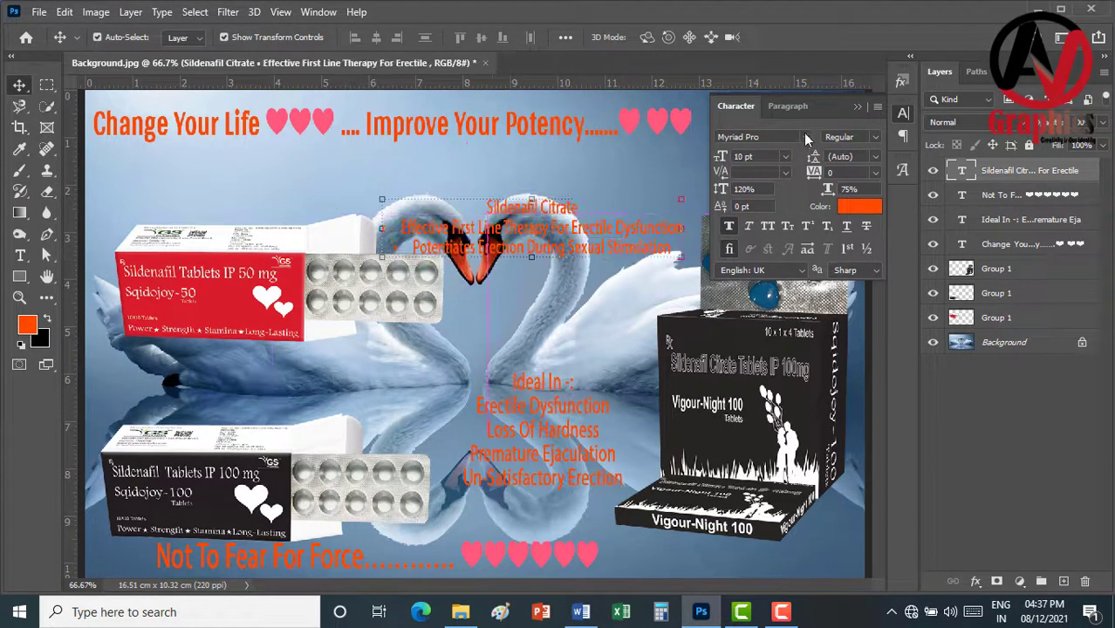
pyautogui.click(903, 112)
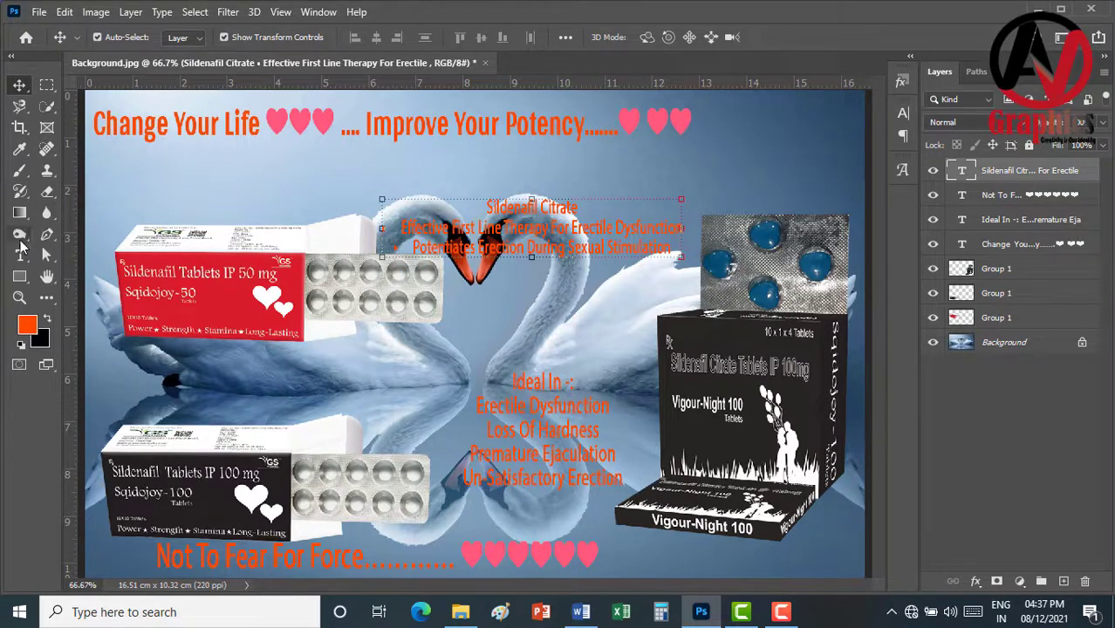
pyautogui.click(20, 255)
# Add the labels 'Sqidojoy~50' and 'Sqidojoy~100' above the 50 mg and 100 mg packs
pyautogui.click(180, 179)
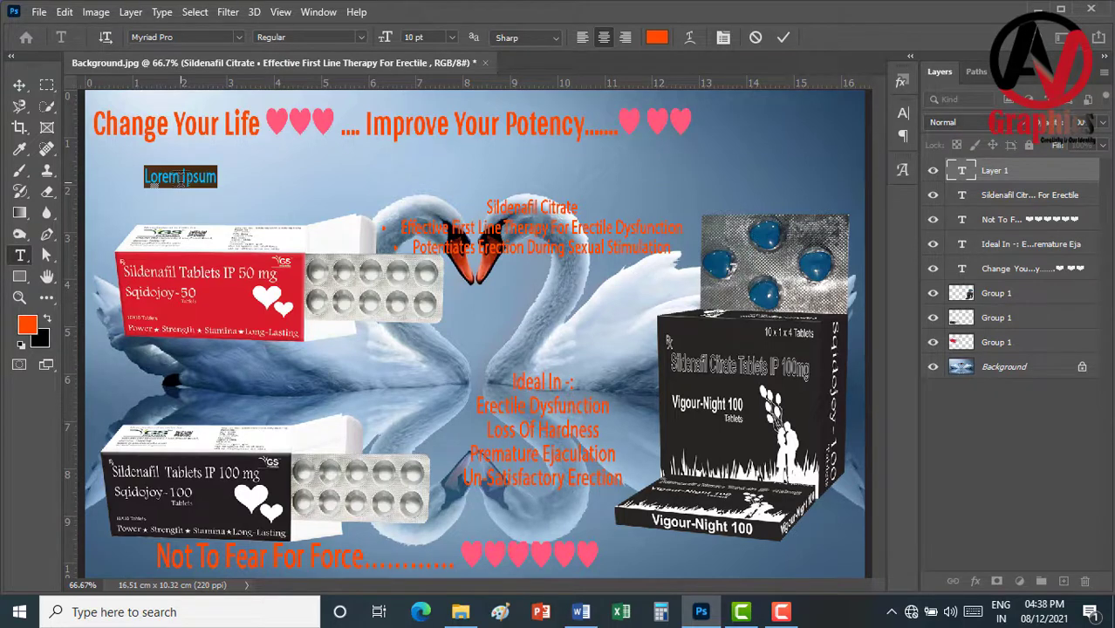
pyautogui.press('BackSpace')
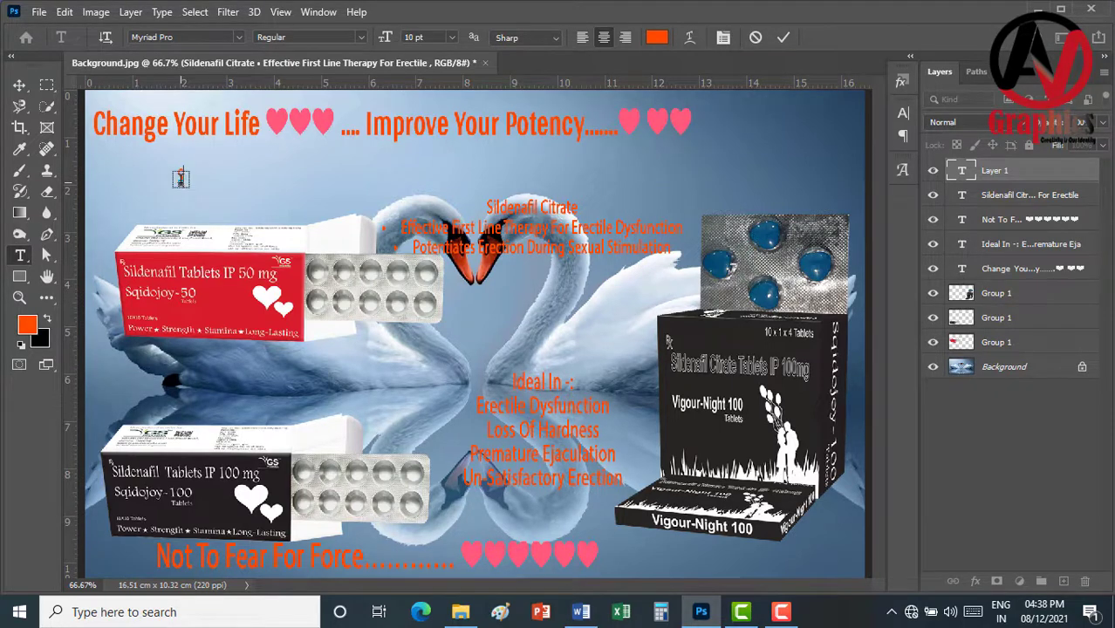
pyautogui.write('S')
pyautogui.write('i')
pyautogui.write('ido')
pyautogui.write('joy')
pyautogui.write('~')
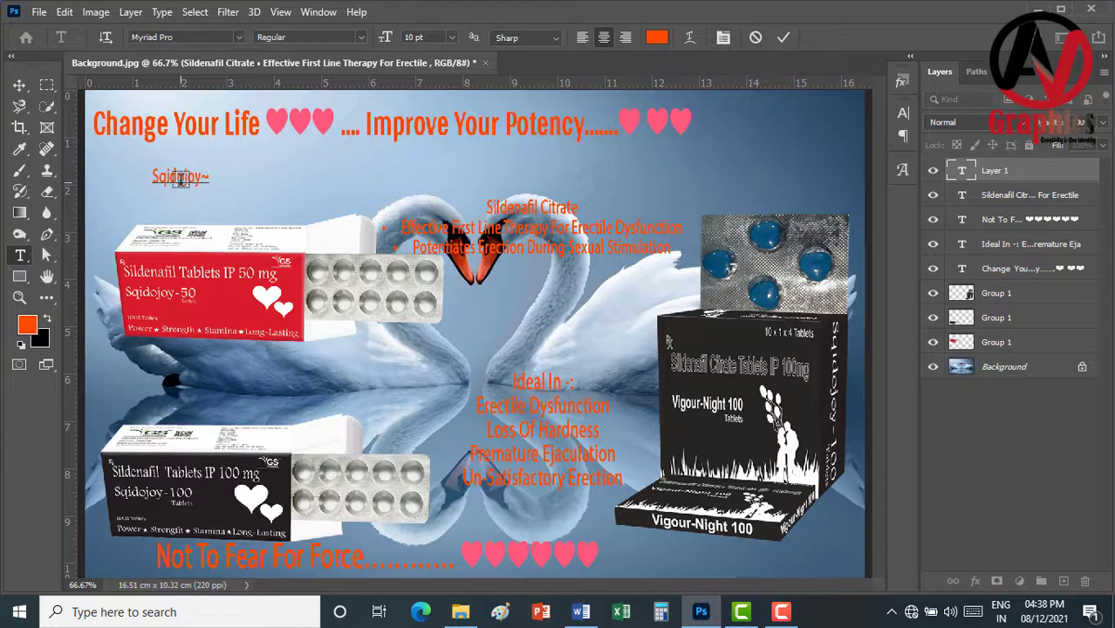
pyautogui.write('50')
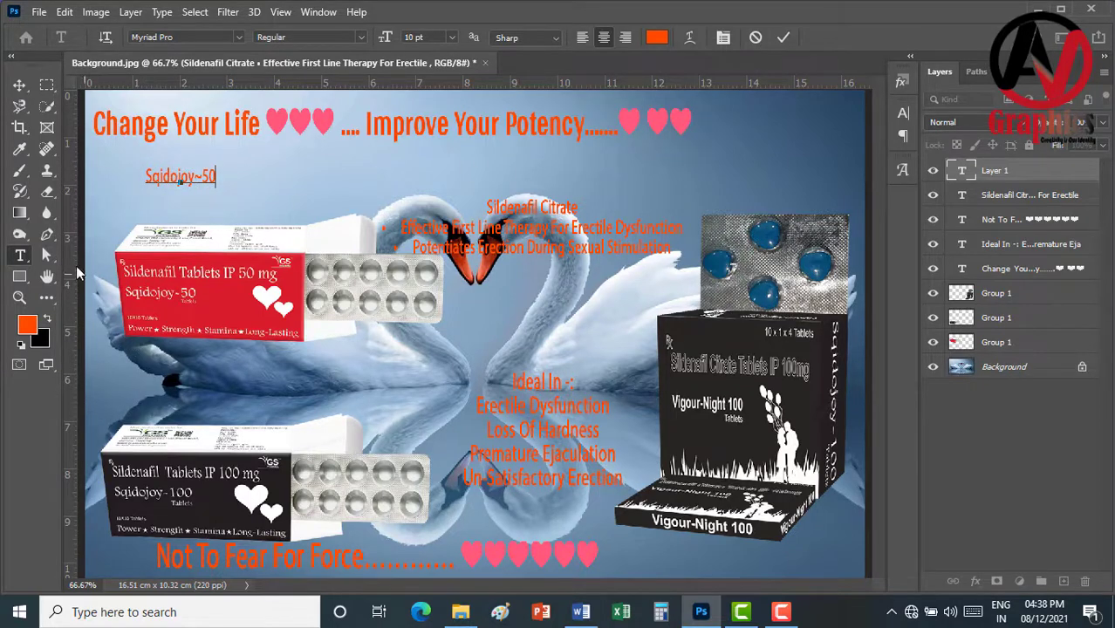
pyautogui.click(783, 38)
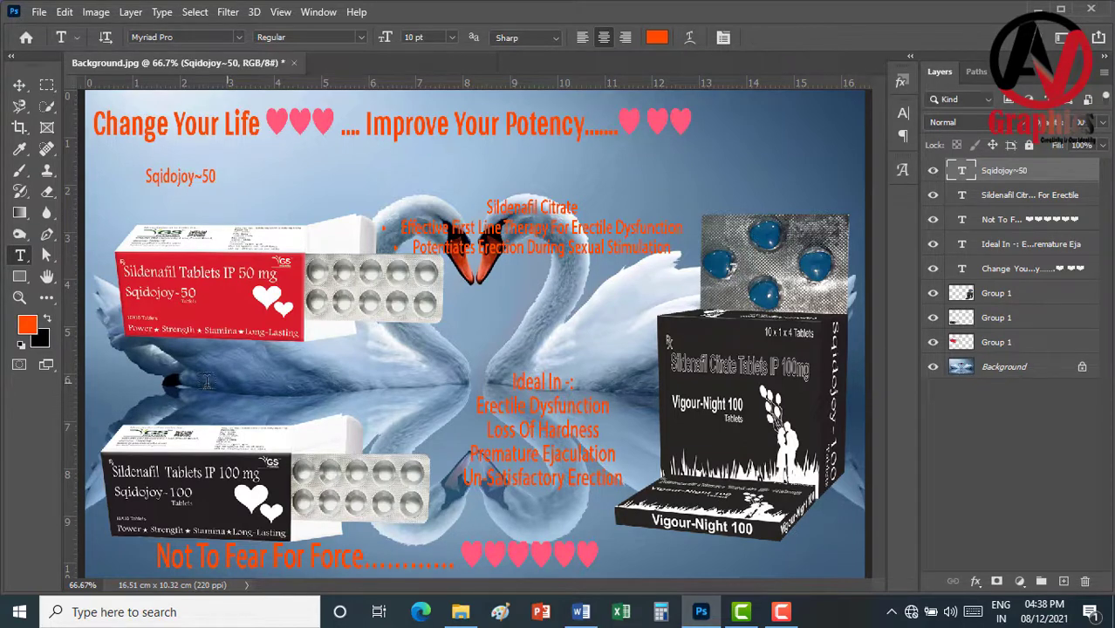
pyautogui.click(157, 388)
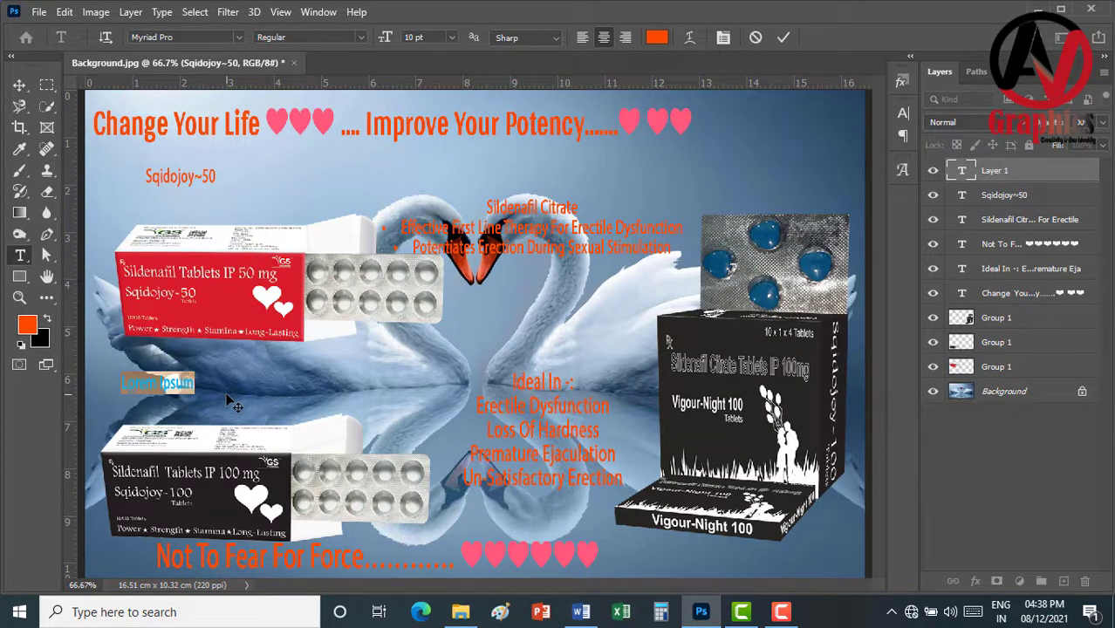
pyautogui.press('BackSpace')
pyautogui.write('Sq')
pyautogui.write('ido')
pyautogui.write('joy')
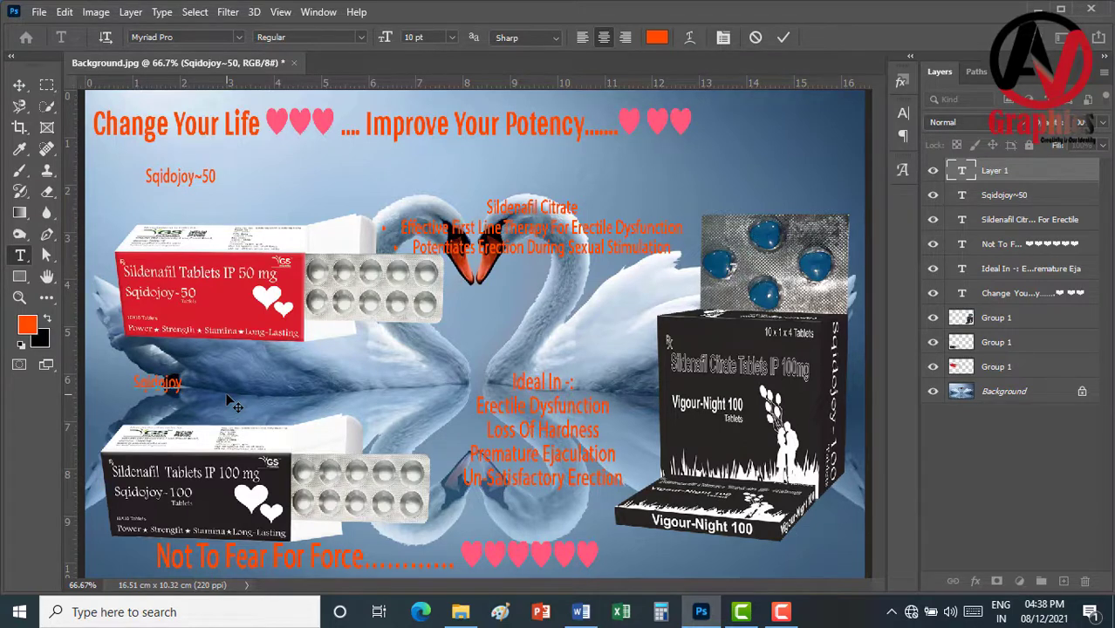
pyautogui.write('~100')
pyautogui.click(782, 37)
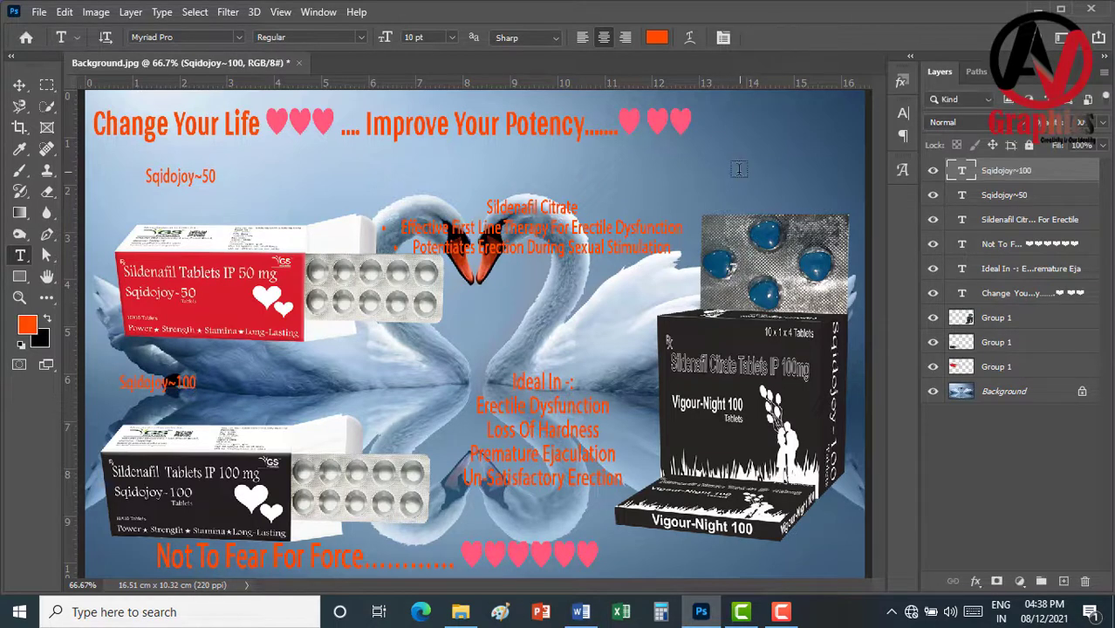
# Add the title 'Vigour-Night 100' above the blue tablets
pyautogui.click(734, 168)
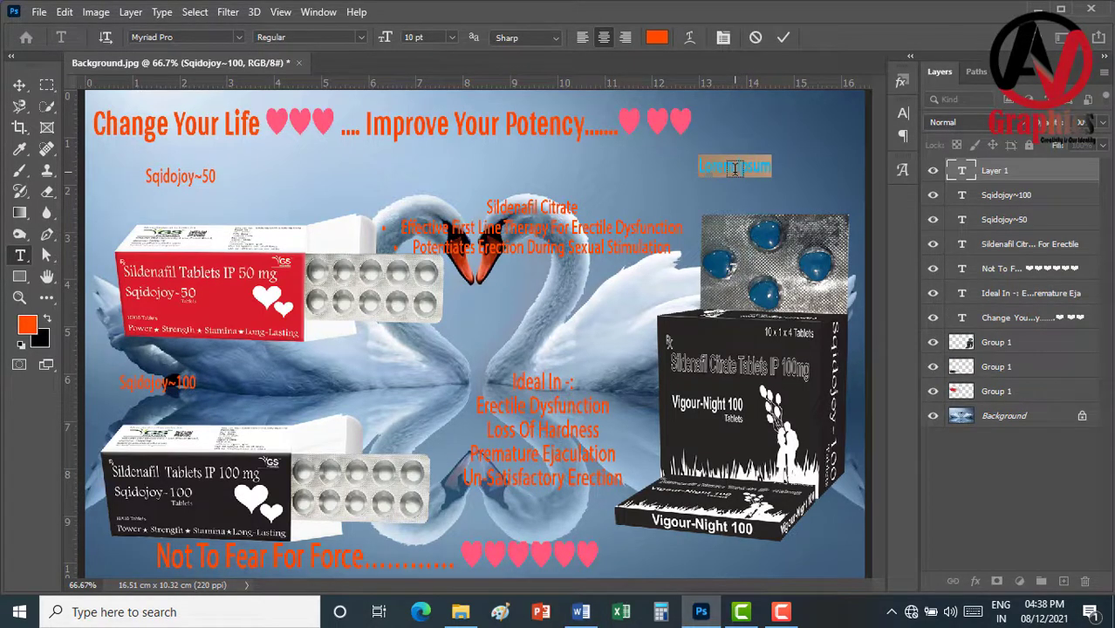
pyautogui.press('BackSpace')
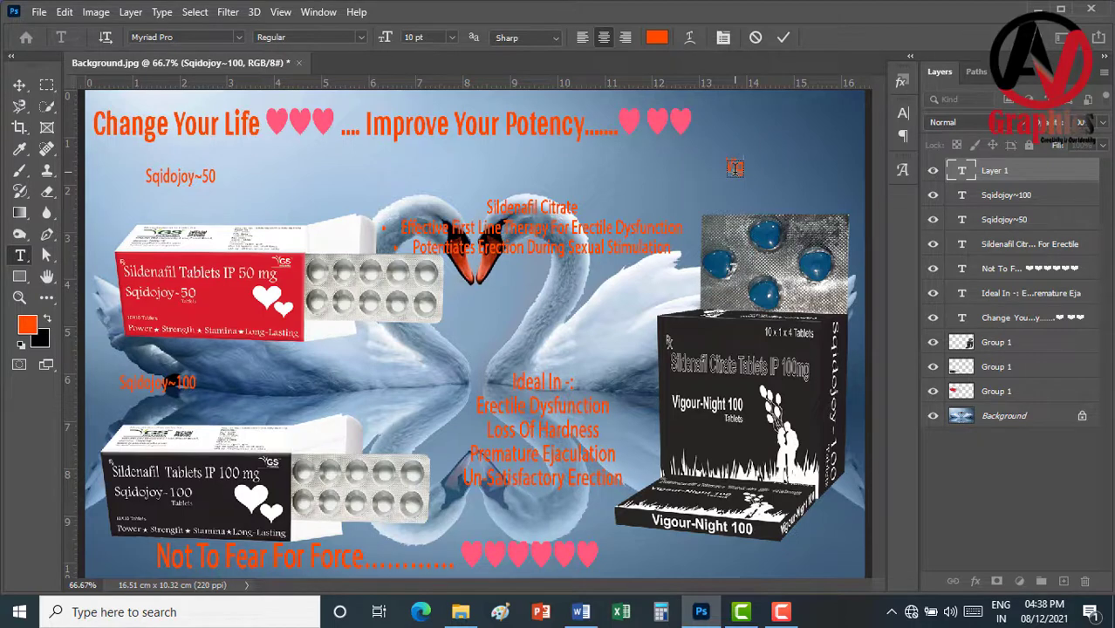
pyautogui.write('Vigour')
pyautogui.write('-N')
pyautogui.write('ight')
pyautogui.write(' 100')
pyautogui.click(781, 38)
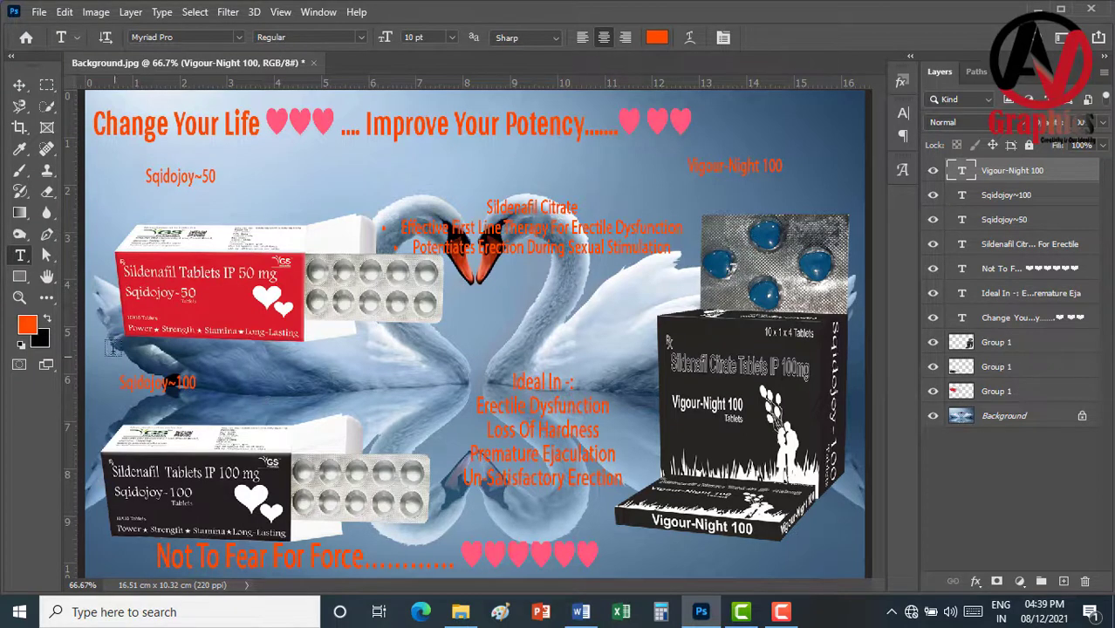
# Add the line 'Sildenafil Tablets IP 50 mg' under Sqidojoy~50
pyautogui.click(147, 205)
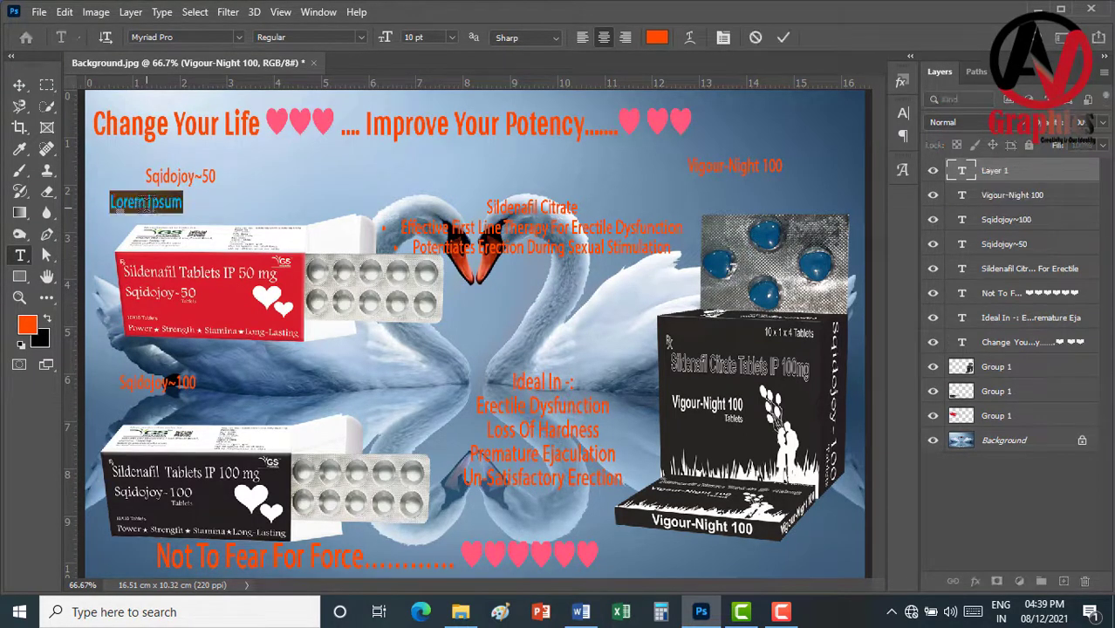
pyautogui.press('BackSpace')
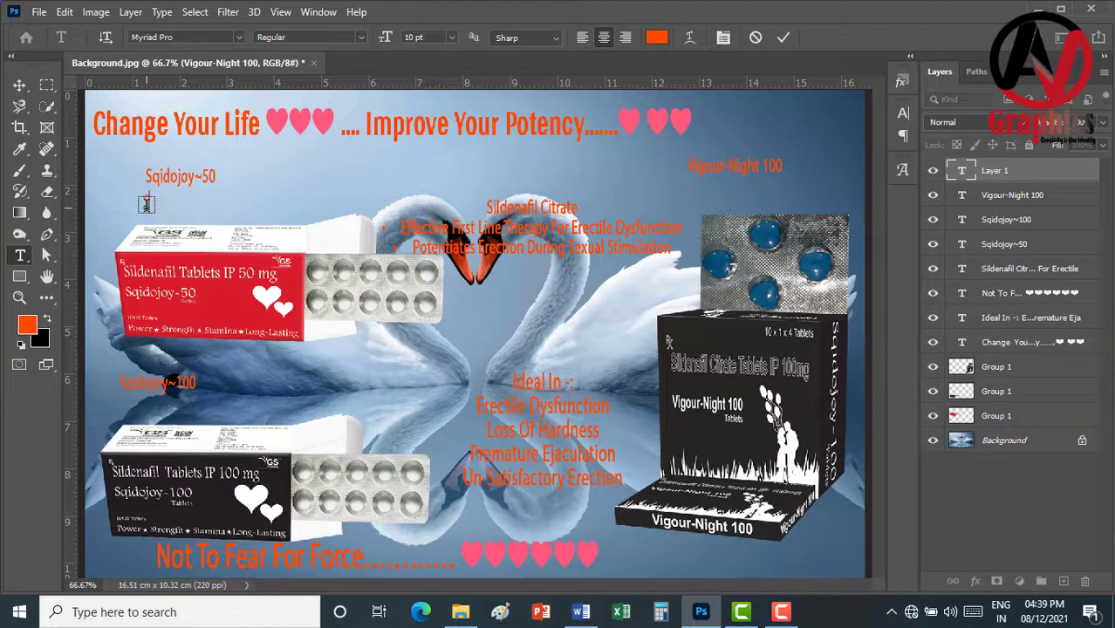
pyautogui.write('S')
pyautogui.write('ilde')
pyautogui.write('na')
pyautogui.write('fil')
pyautogui.press('BackSpace')
pyautogui.press('BackSpace')
pyautogui.press('BackSpace')
pyautogui.write('fil')
pyautogui.write(' Tabl')
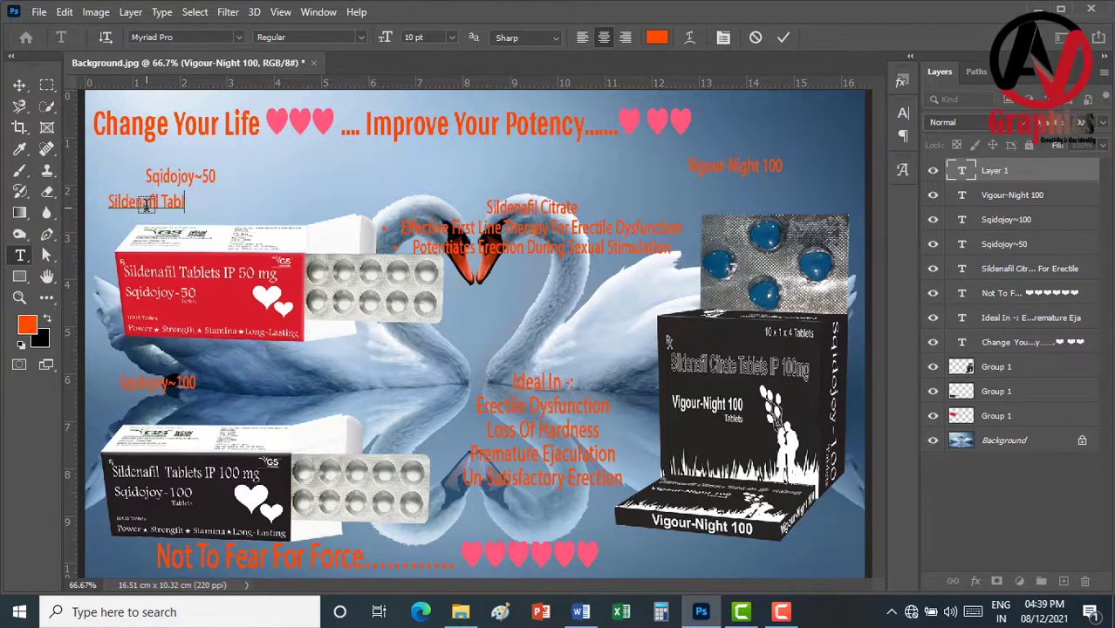
pyautogui.write('ets')
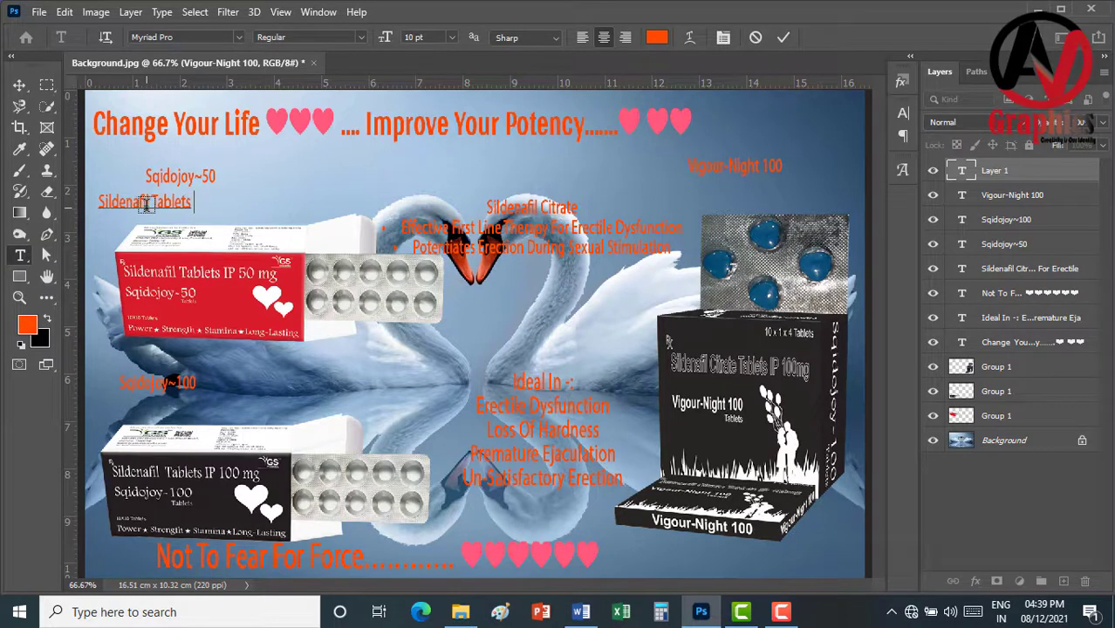
pyautogui.write(' IP ')
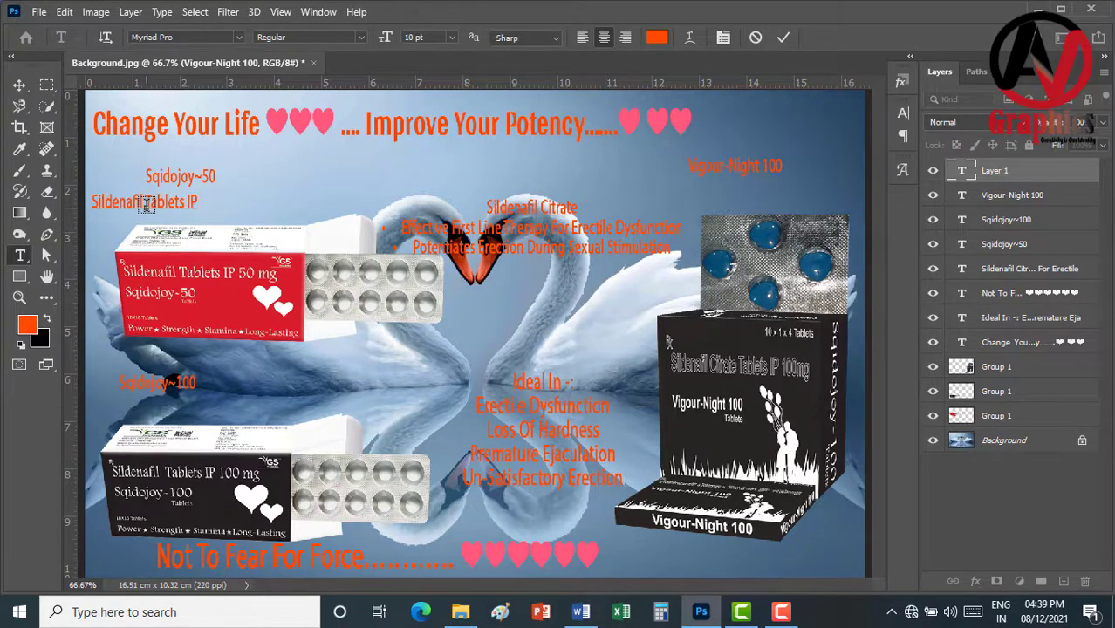
pyautogui.write('50 m')
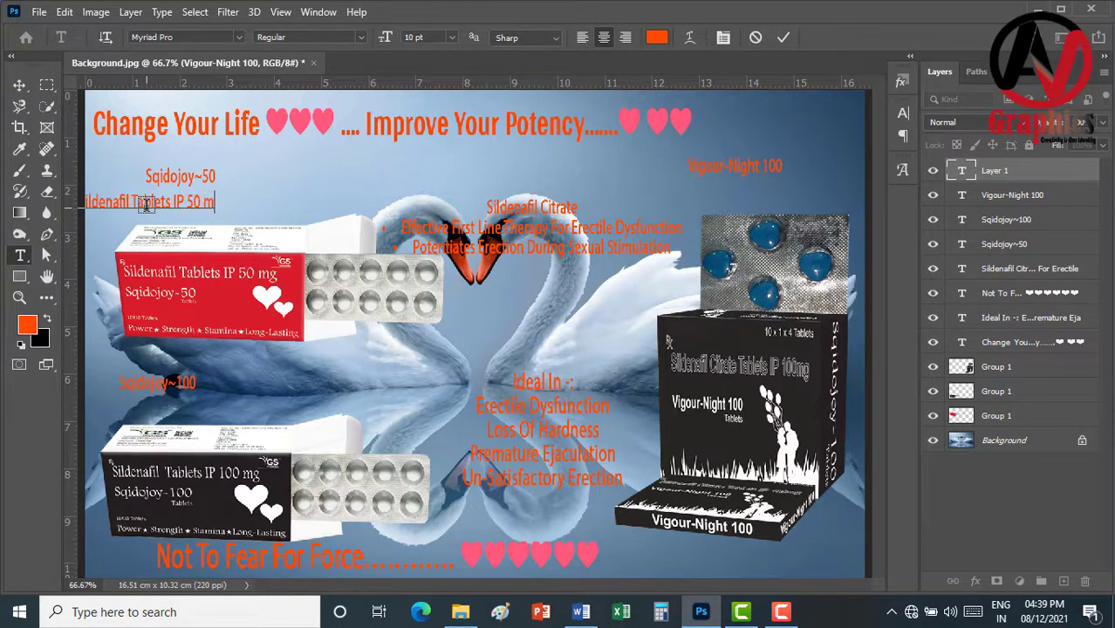
pyautogui.write('g')
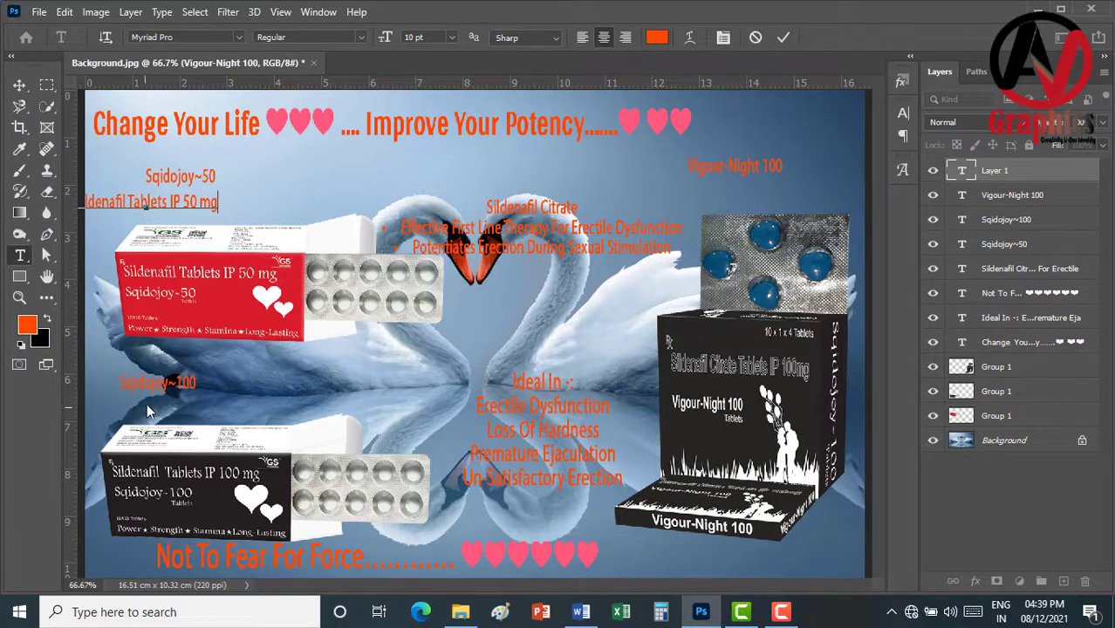
pyautogui.click(782, 37)
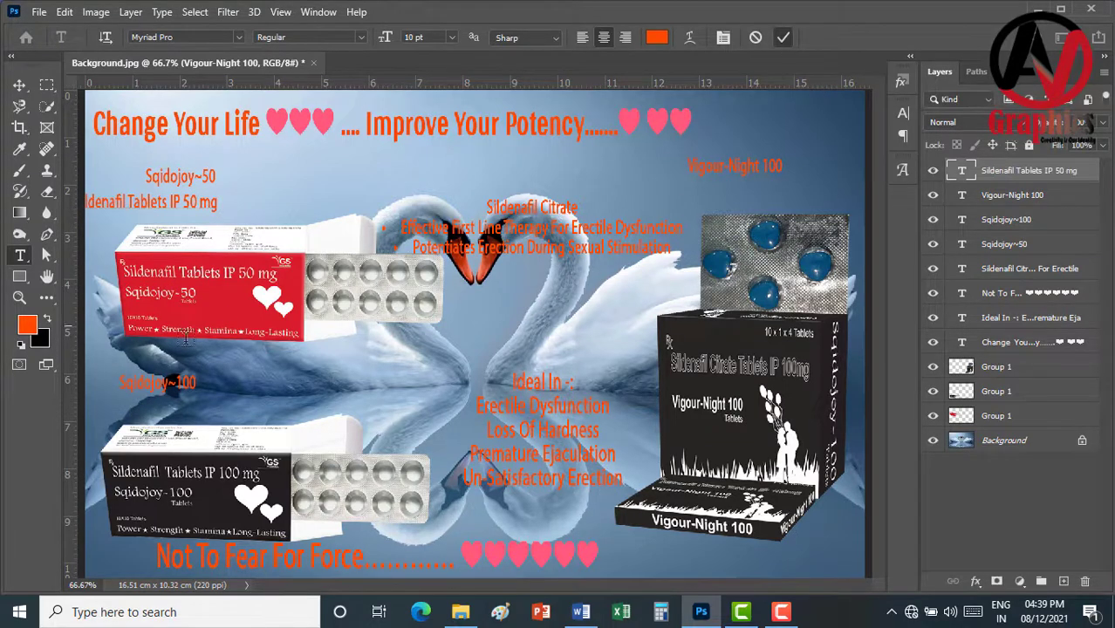
# Type 'Sildenafil Tablets IP 100 mg' under Sqidojoy~100
pyautogui.click(132, 405)
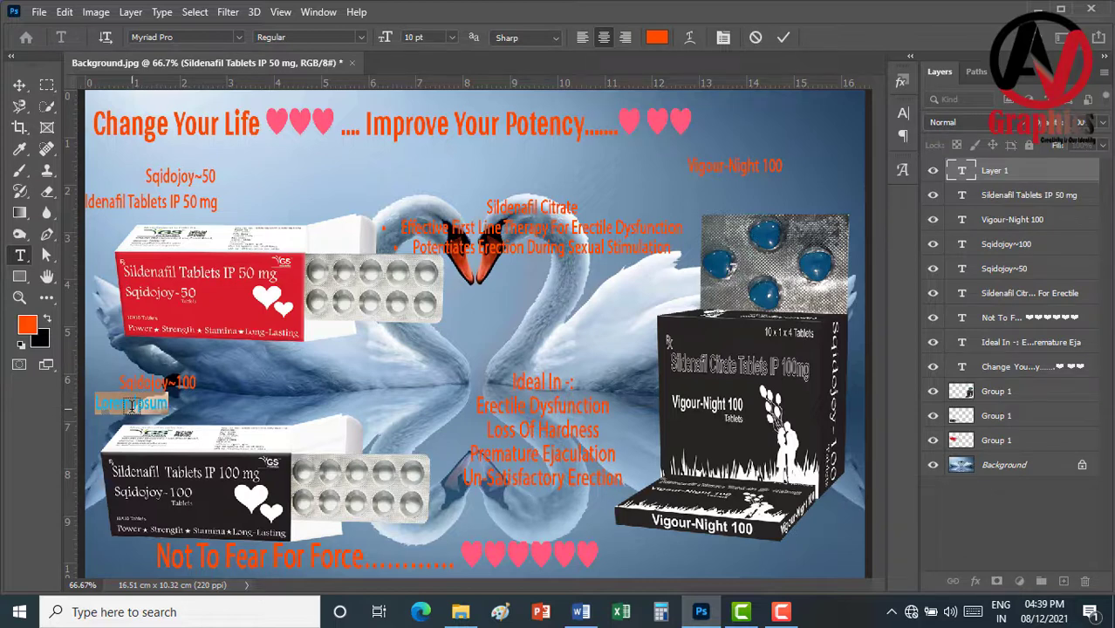
pyautogui.press('BackSpace')
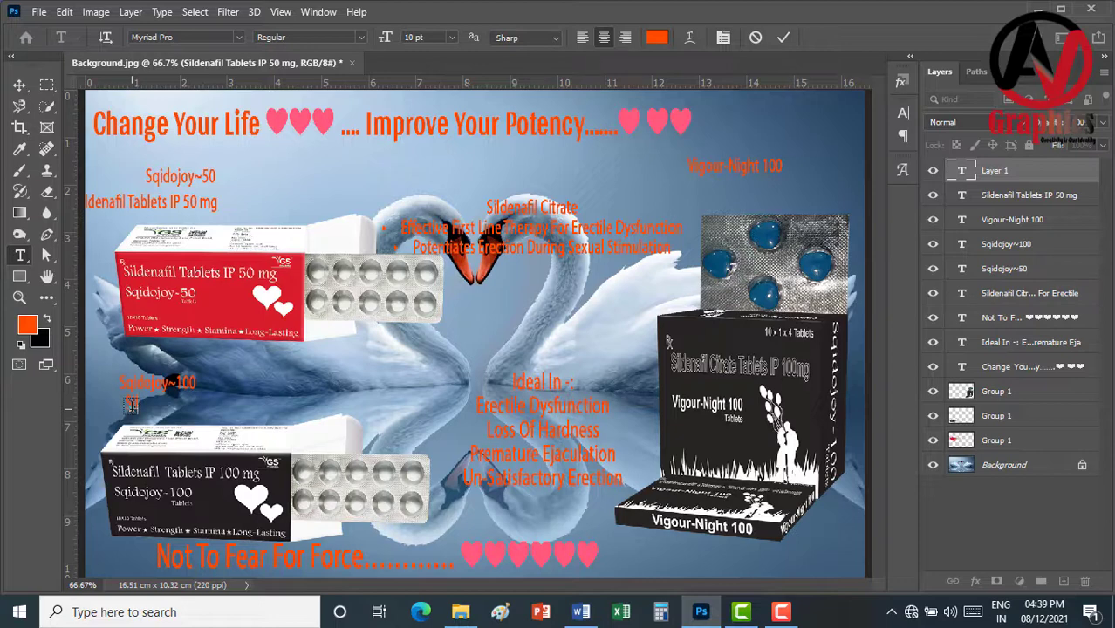
pyautogui.write('Sil')
pyautogui.write('na')
pyautogui.press('BackSpace')
pyautogui.press('BackSpace')
pyautogui.write('dena')
pyautogui.write('f')
pyautogui.write('il Tabl')
pyautogui.write('ets')
pyautogui.write(' IP')
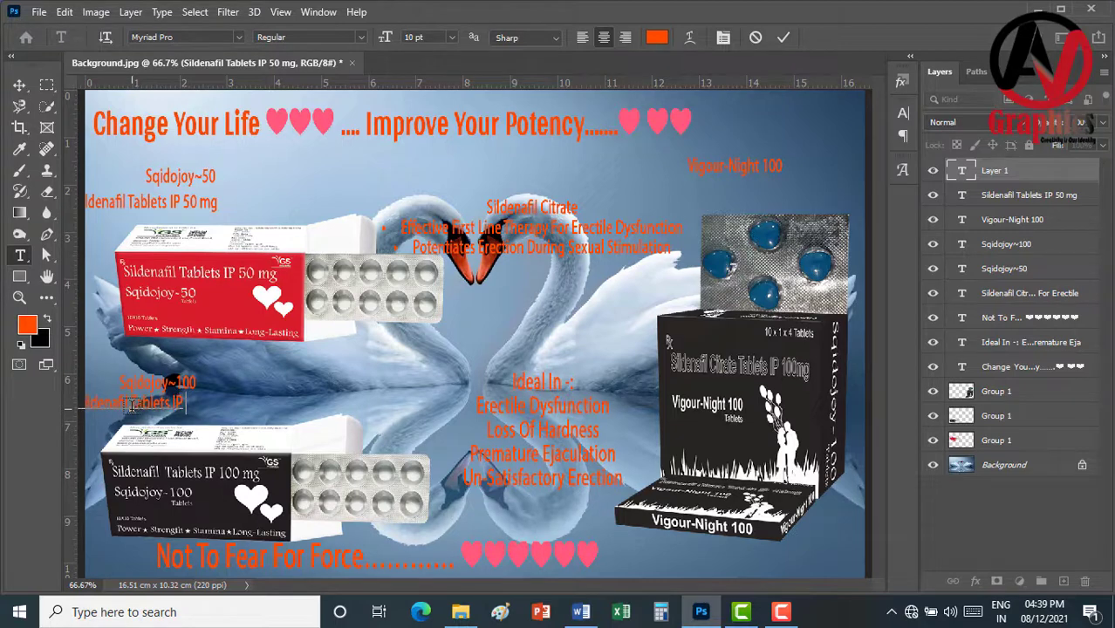
pyautogui.write(' 100')
pyautogui.write(' mg')
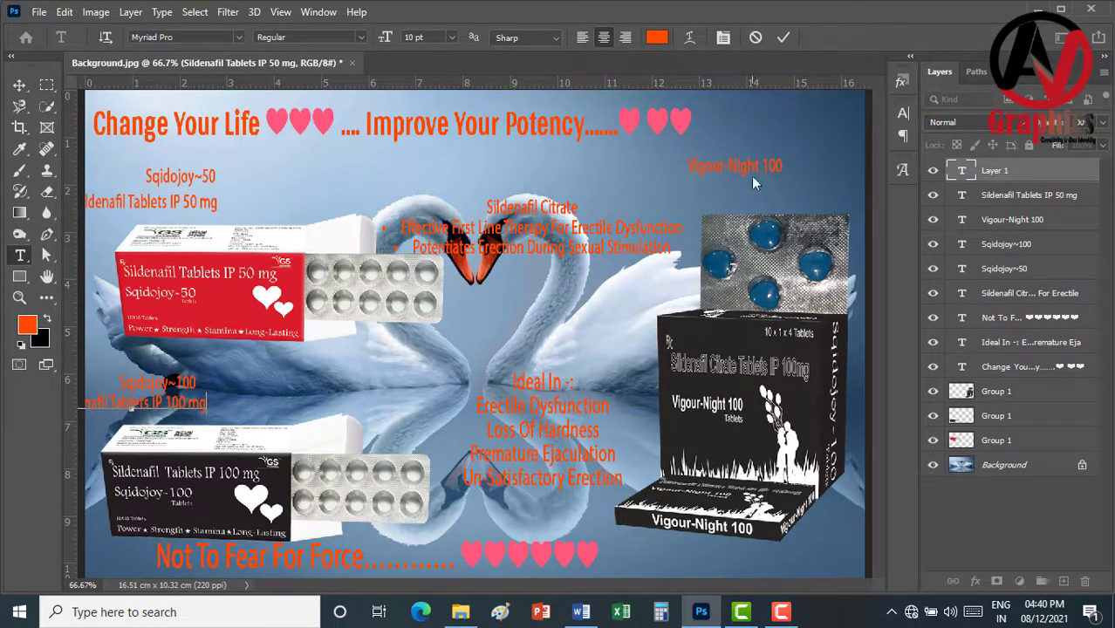
# Add 'Sildenafil Citrate Tablets IP 100mg' under Vigour-Night 100
pyautogui.click(786, 39)
pyautogui.click(696, 195)
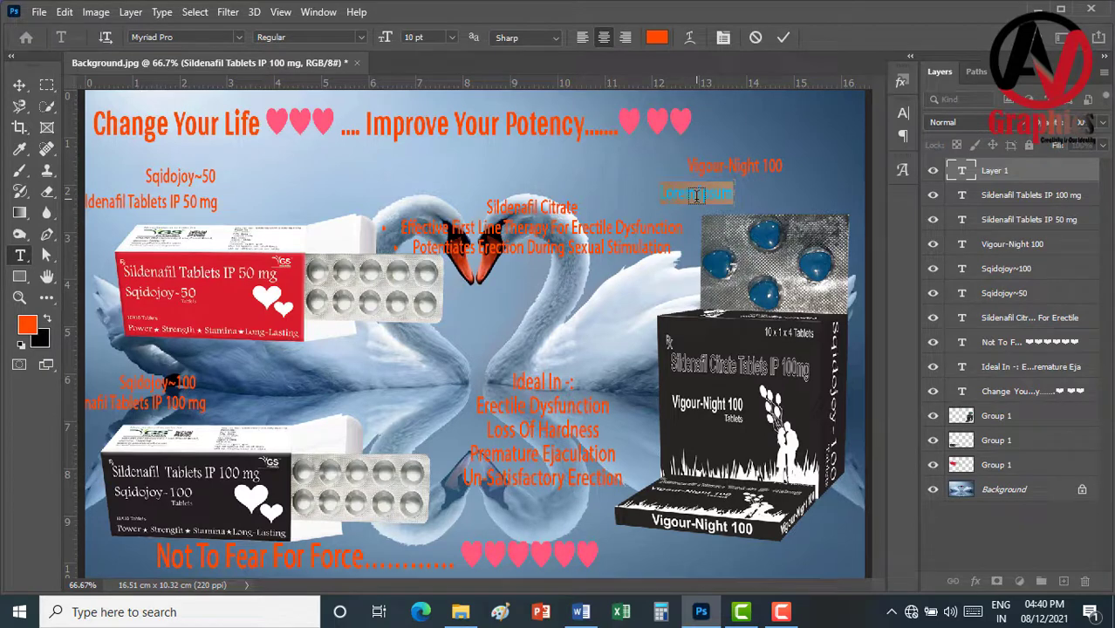
pyautogui.hotkey('ctrl', '+')
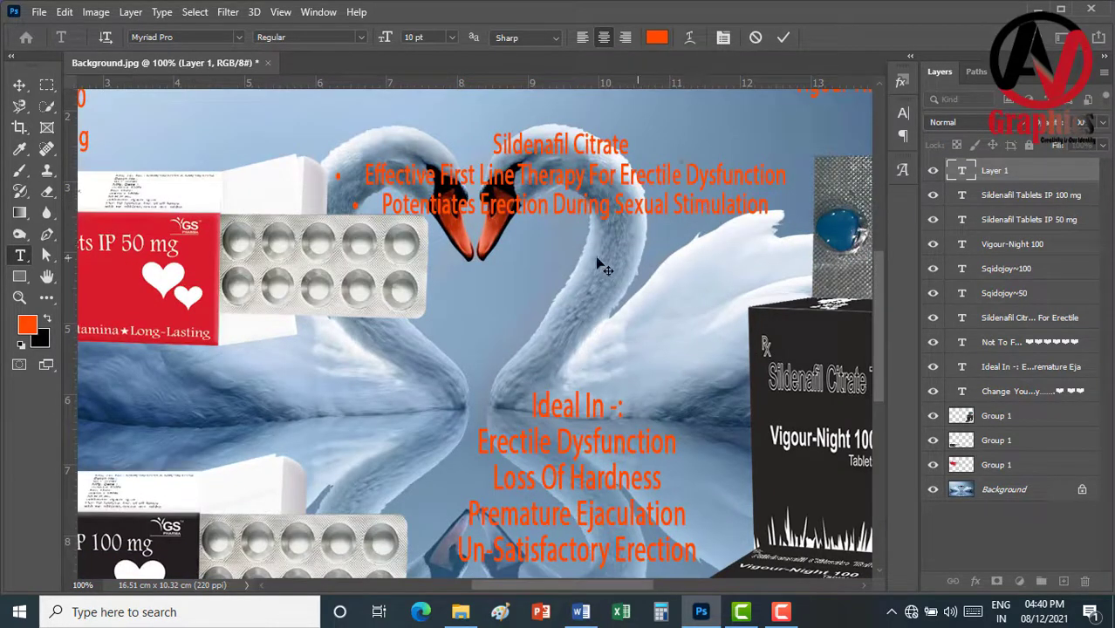
pyautogui.click(757, 45)
pyautogui.moveTo(787, 183); pyautogui.dragTo(516, 129)
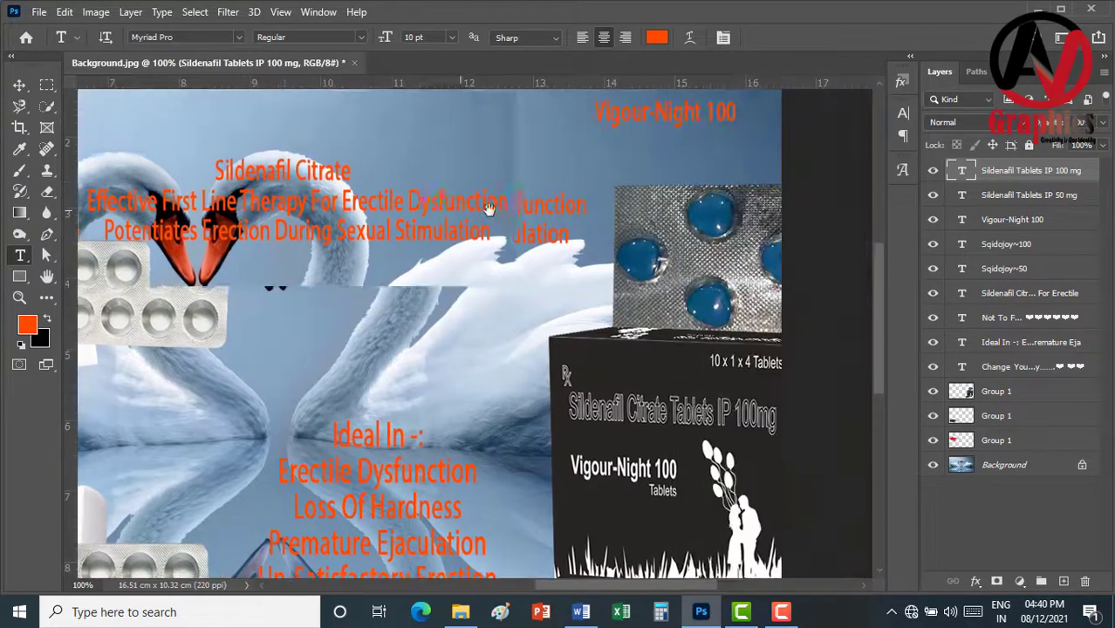
pyautogui.click(504, 139)
pyautogui.press('BackSpace')
pyautogui.write('Sildenafil Citrate Tablets IP 1')
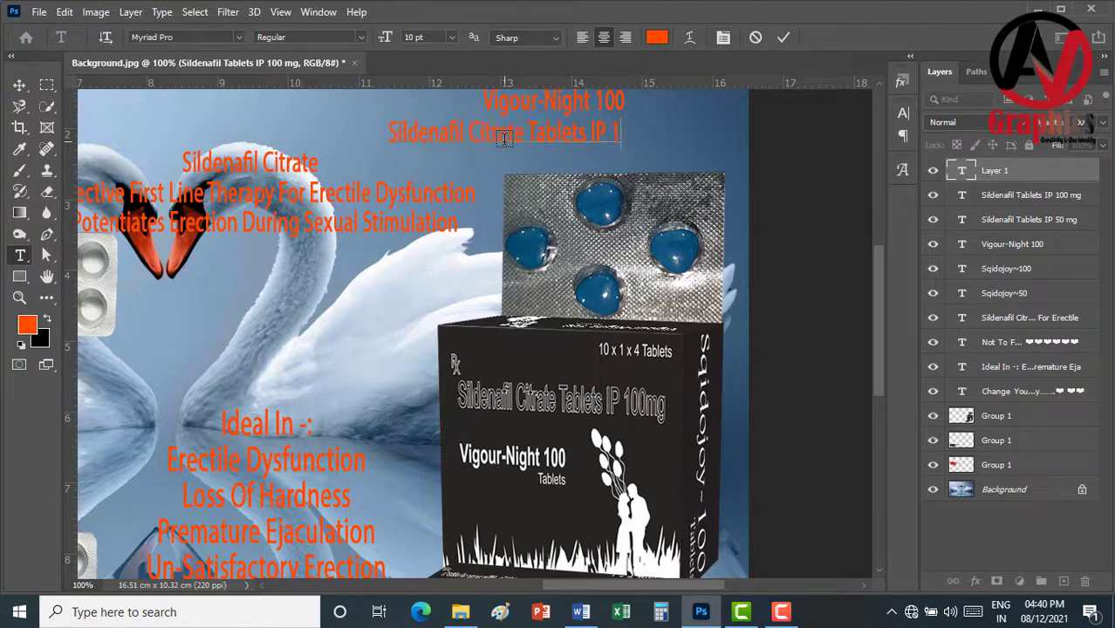
pyautogui.write('00')
pyautogui.write('mg')
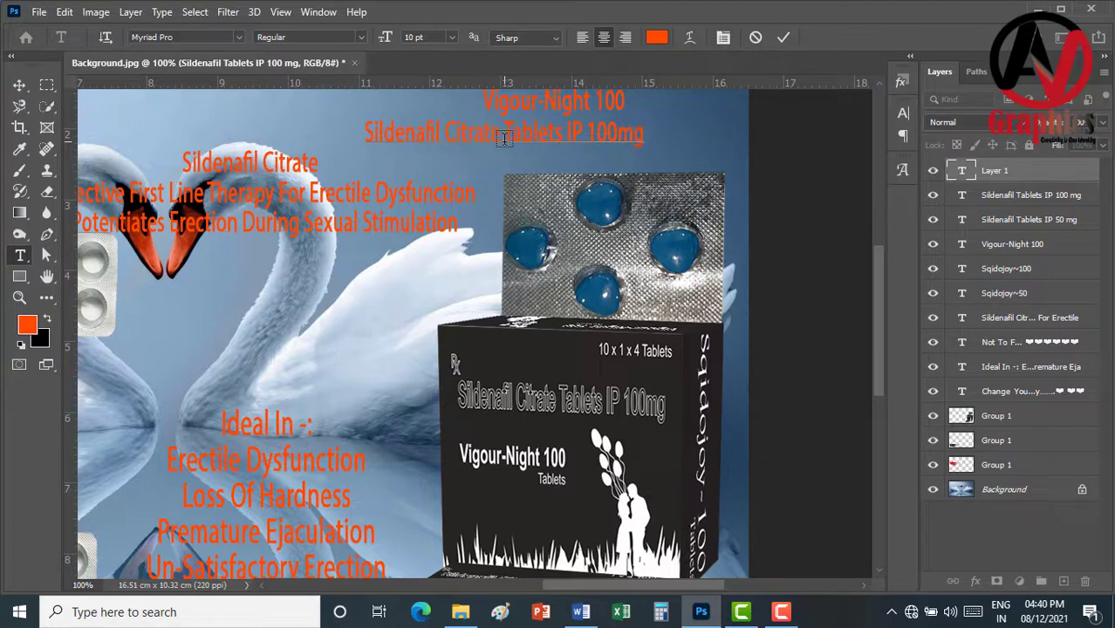
pyautogui.click(777, 38)
# Select the three product title layers and set them to 25 pt
pyautogui.hotkey('ctrl', '-')
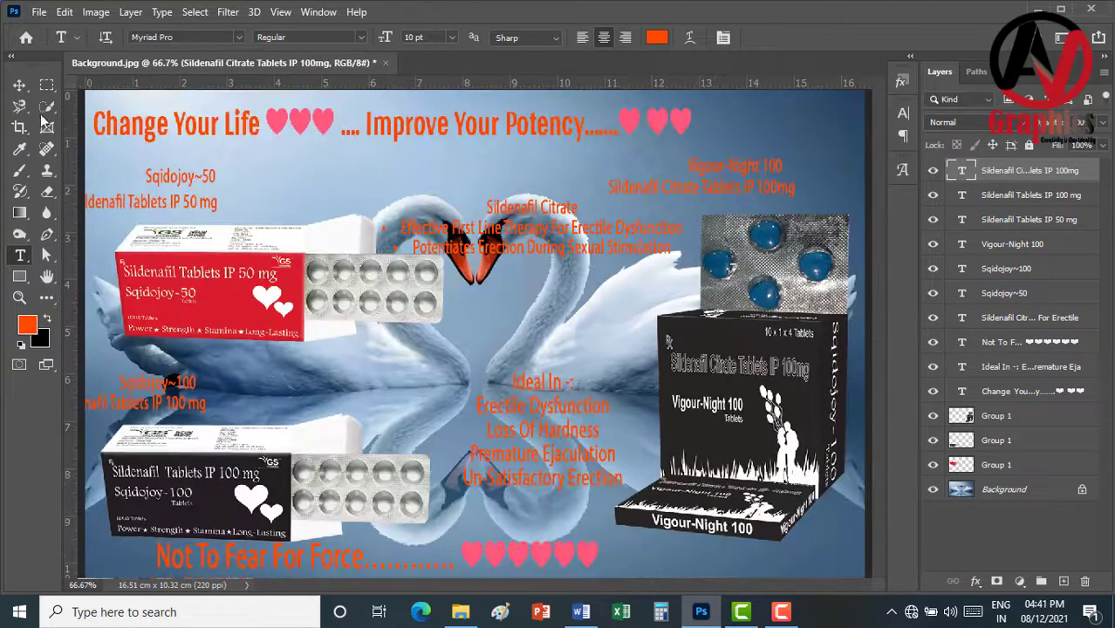
pyautogui.press('v')
pyautogui.click(166, 179)
pyautogui.keyDown('ctrl'); pyautogui.click(1012, 243); pyautogui.keyUp('ctrl')
pyautogui.keyDown('ctrl'); pyautogui.click(1006, 268); pyautogui.keyUp('ctrl')
pyautogui.click(901, 113)
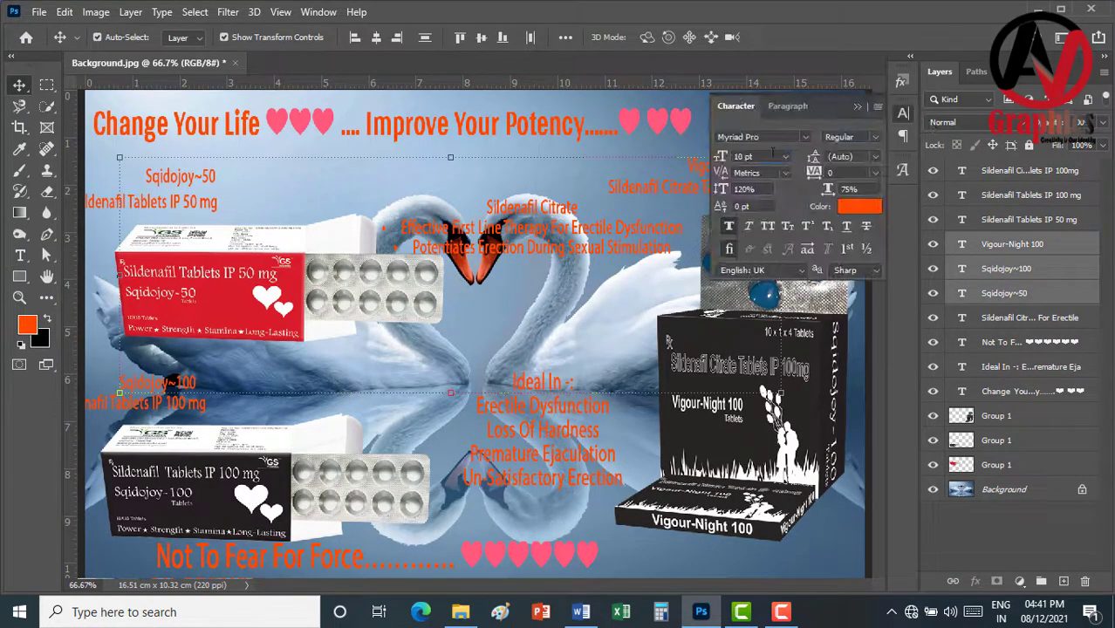
pyautogui.write('25')
pyautogui.press('Return')
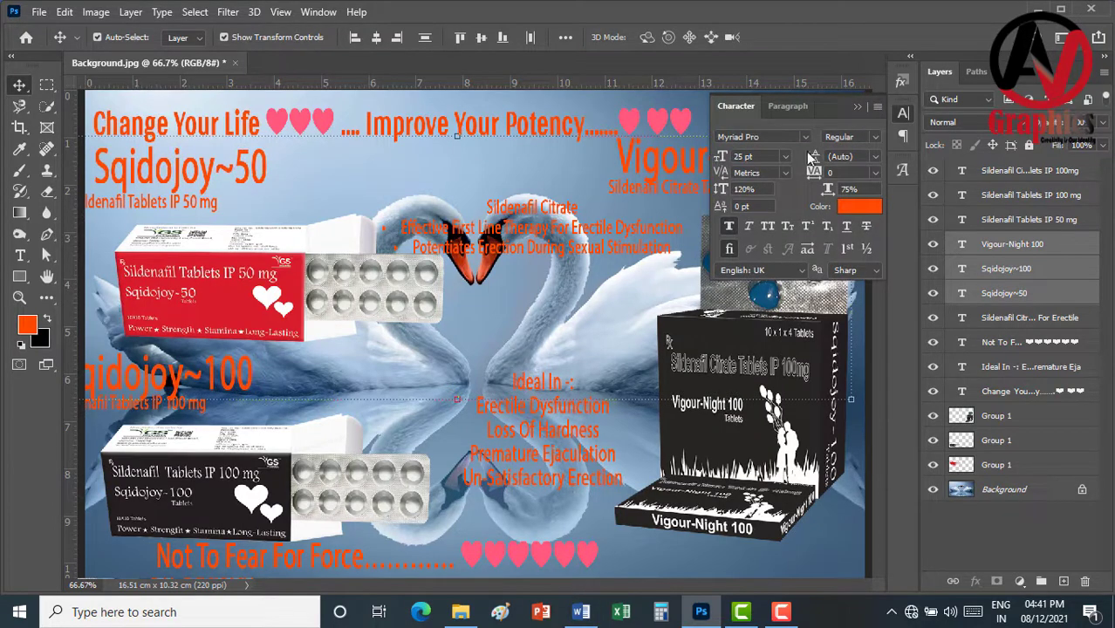
# Set Sqidojoy-50, Sqidojoy-100 and Vigour-Night 100 in Arya Bold, coloured white
pyautogui.click(805, 137)
pyautogui.scroll(15, 829, 227)
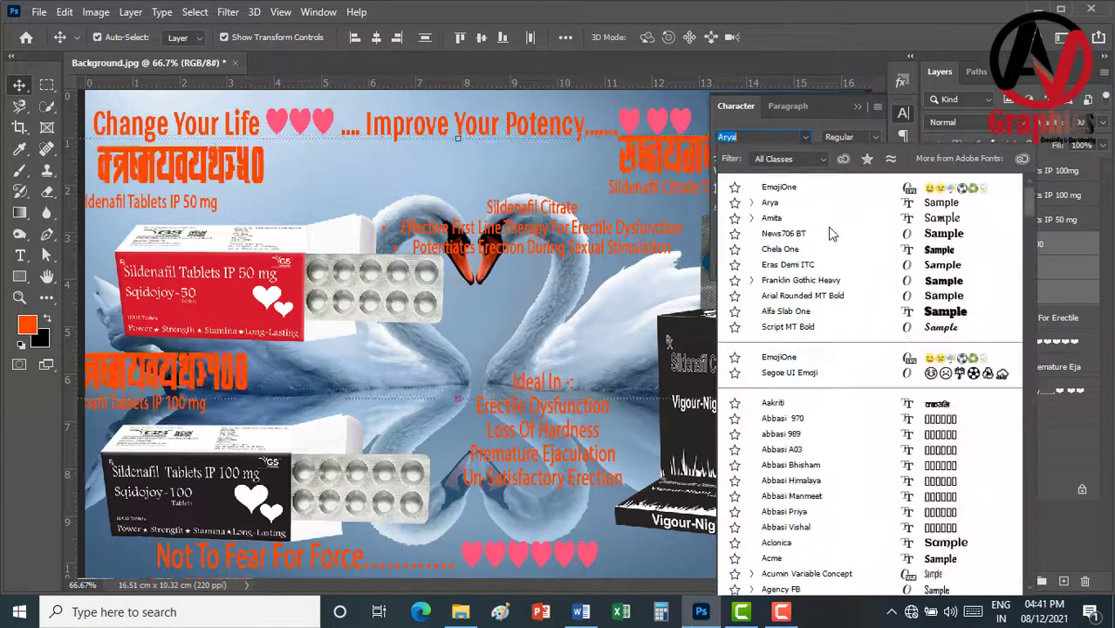
pyautogui.click(751, 203)
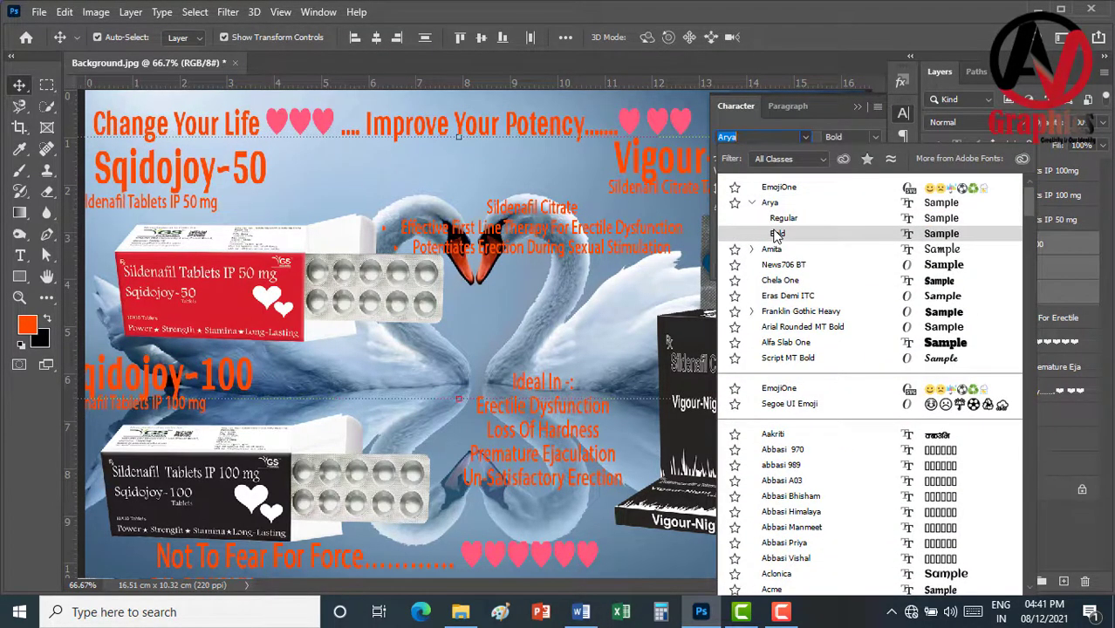
pyautogui.click(776, 234)
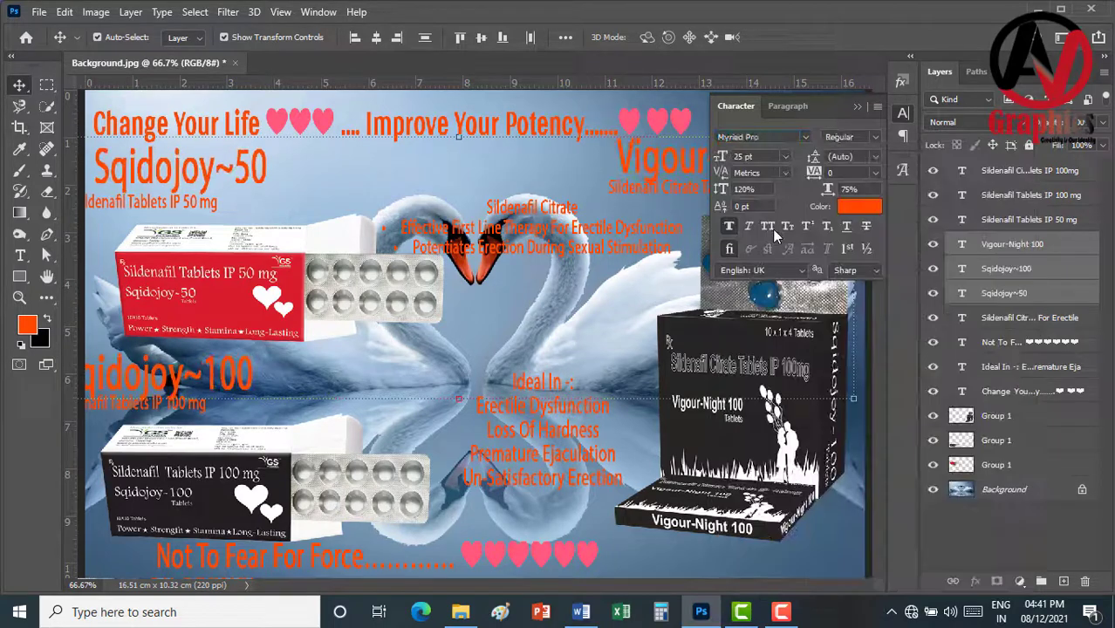
pyautogui.click(862, 212)
pyautogui.click(562, 119)
pyautogui.click(928, 115)
pyautogui.click(702, 228)
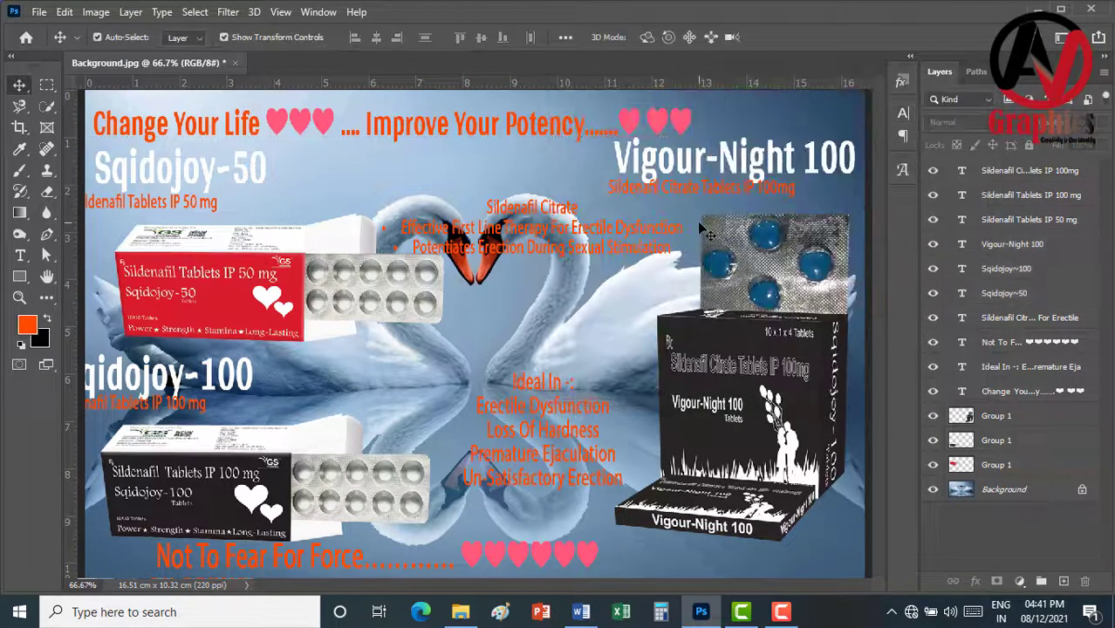
# Align the 50 mg and 100 mg lines, Sqidojoy-50 title and Vigour-Night caption under their headings
pyautogui.moveTo(214, 212); pyautogui.dragTo(265, 215)
pyautogui.moveTo(732, 186); pyautogui.dragTo(733, 194)
pyautogui.moveTo(243, 176); pyautogui.dragTo(263, 184)
pyautogui.click(245, 367)
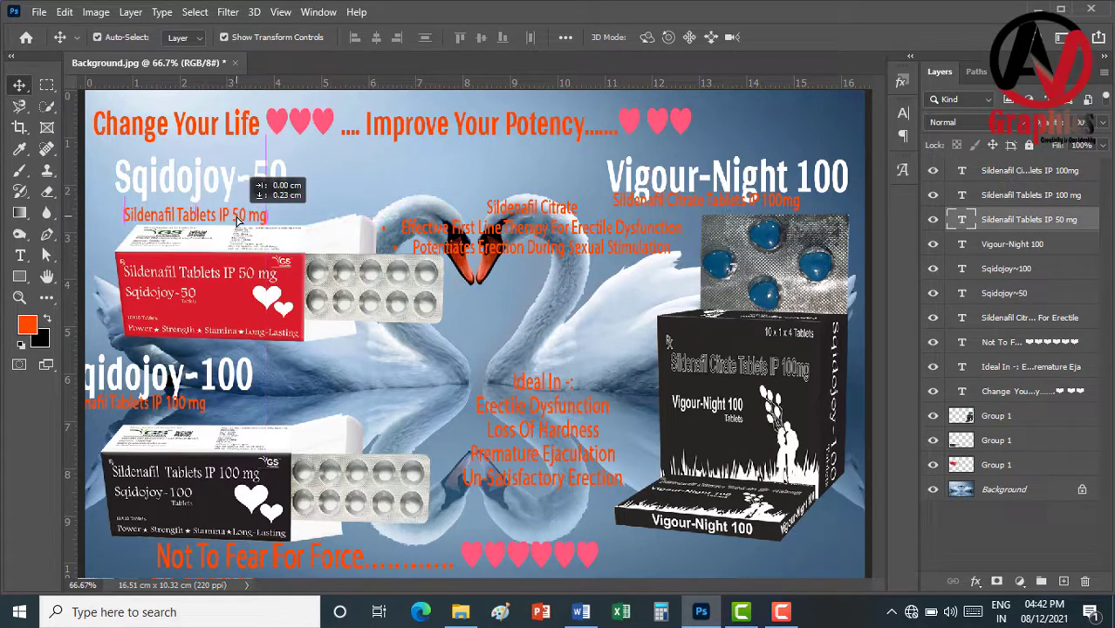
pyautogui.moveTo(237, 211); pyautogui.dragTo(237, 224)
pyautogui.moveTo(706, 209); pyautogui.dragTo(727, 226)
pyautogui.moveTo(543, 269); pyautogui.dragTo(543, 318)
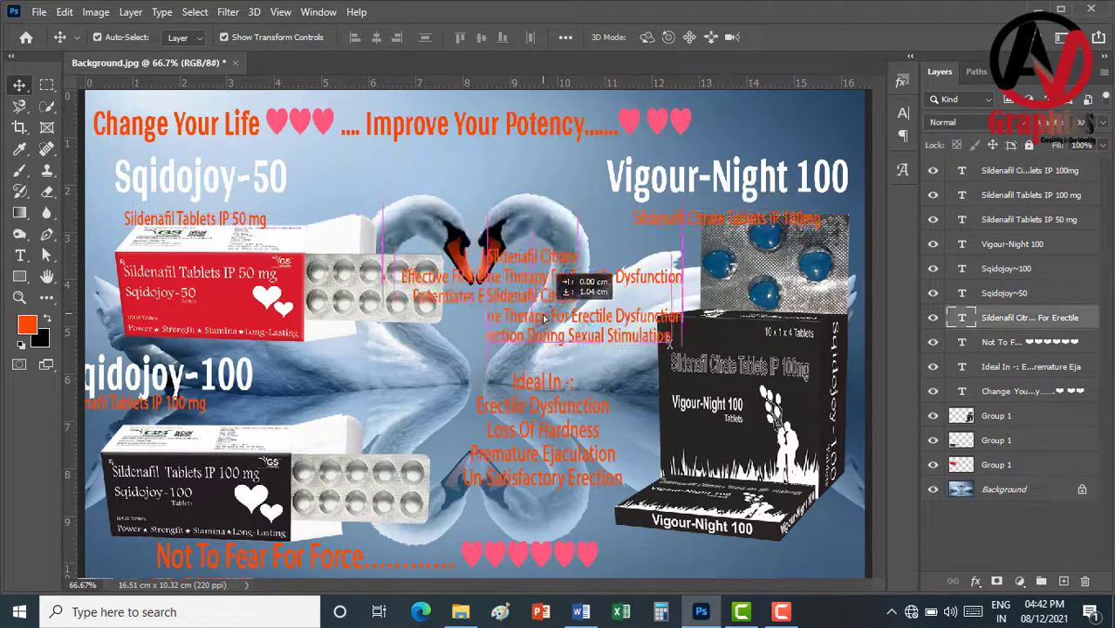
pyautogui.moveTo(695, 222); pyautogui.dragTo(695, 225)
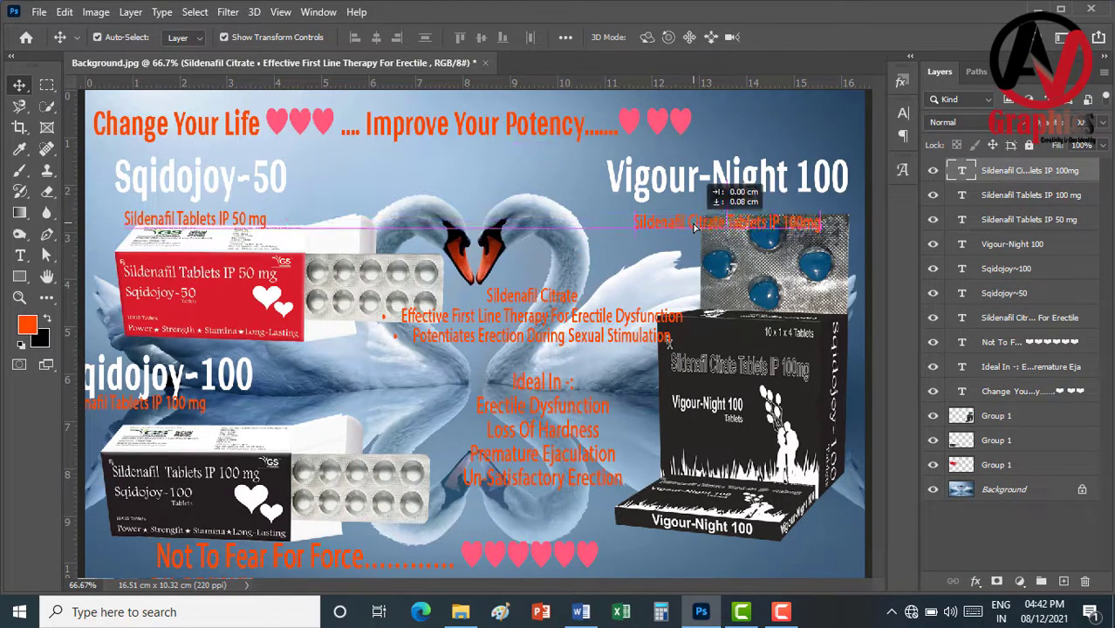
pyautogui.moveTo(695, 226); pyautogui.dragTo(696, 224)
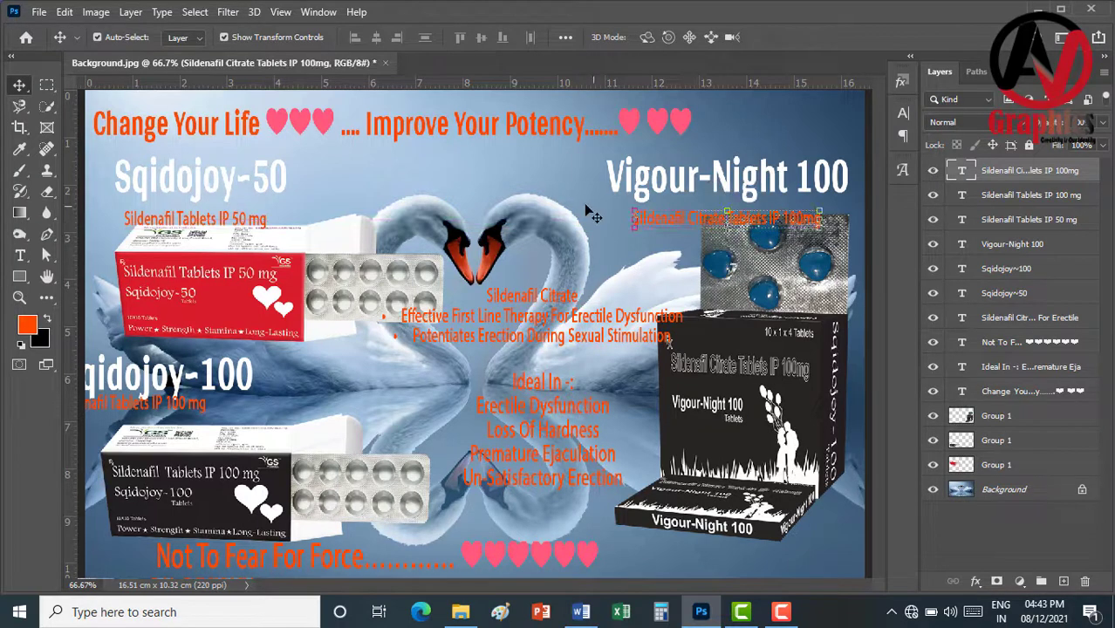
# Place the 100 mg caption under its heading and reposition the three tablet packs and Sildenafil Citrate block
pyautogui.moveTo(175, 382)
pyautogui.mouseDown()
pyautogui.moveTo(225, 371)
pyautogui.moveTo(214, 366)
pyautogui.moveTo(228, 341)
pyautogui.moveTo(234, 171)
pyautogui.moveTo(229, 180)
pyautogui.mouseUp()
pyautogui.hotkey('ctrl', 'z')
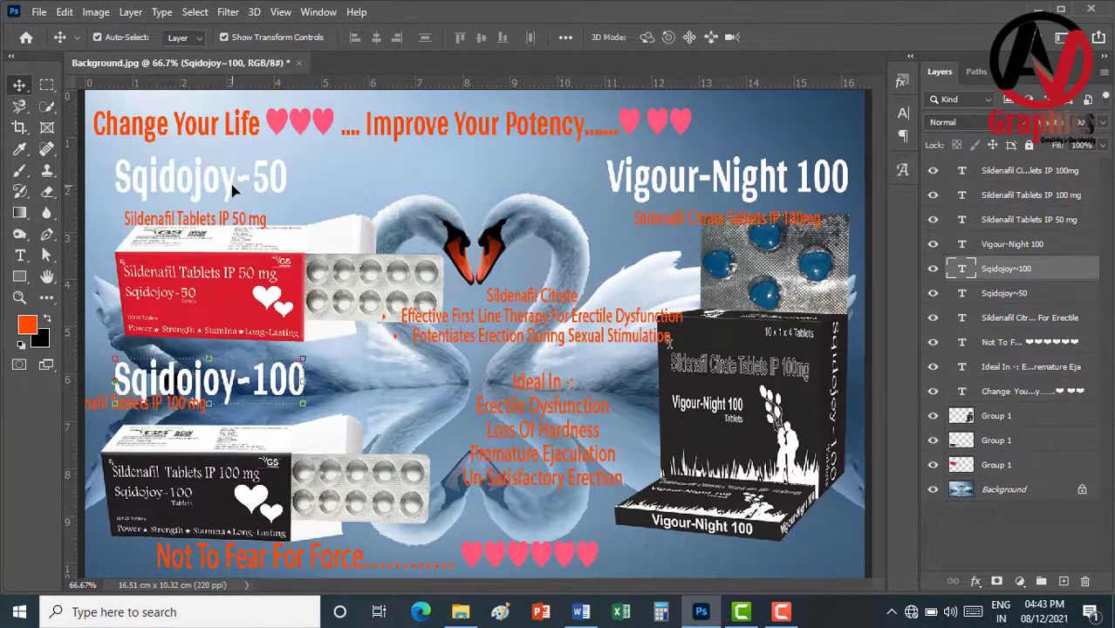
pyautogui.moveTo(117, 409); pyautogui.dragTo(178, 431)
pyautogui.moveTo(264, 471); pyautogui.dragTo(256, 486)
pyautogui.moveTo(254, 309); pyautogui.dragTo(236, 319)
pyautogui.moveTo(774, 377); pyautogui.dragTo(772, 394)
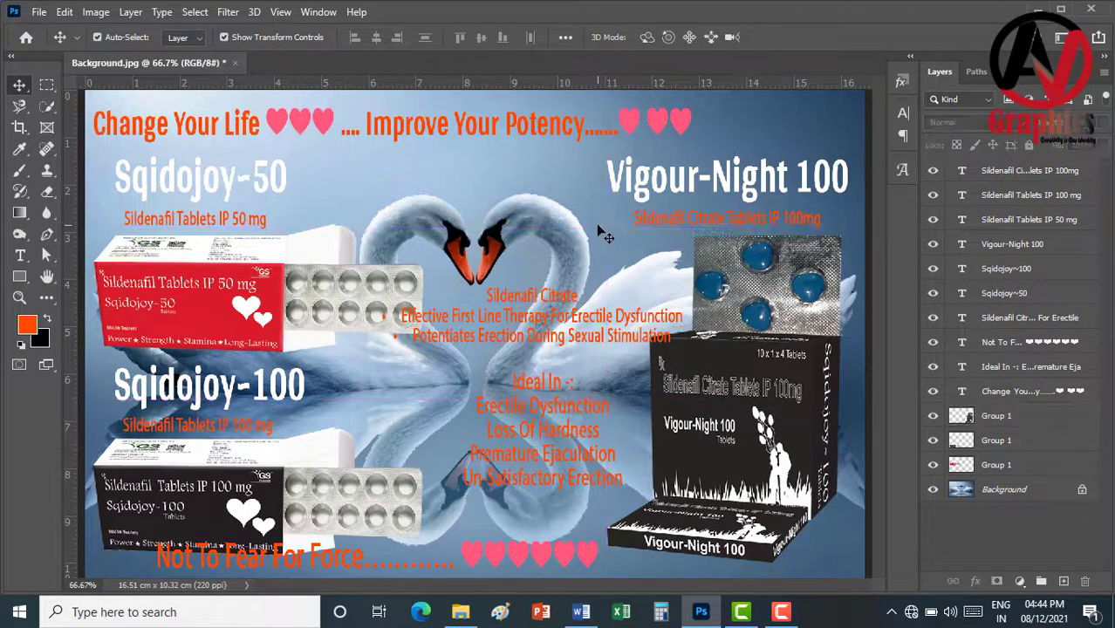
pyautogui.moveTo(566, 314); pyautogui.dragTo(566, 286)
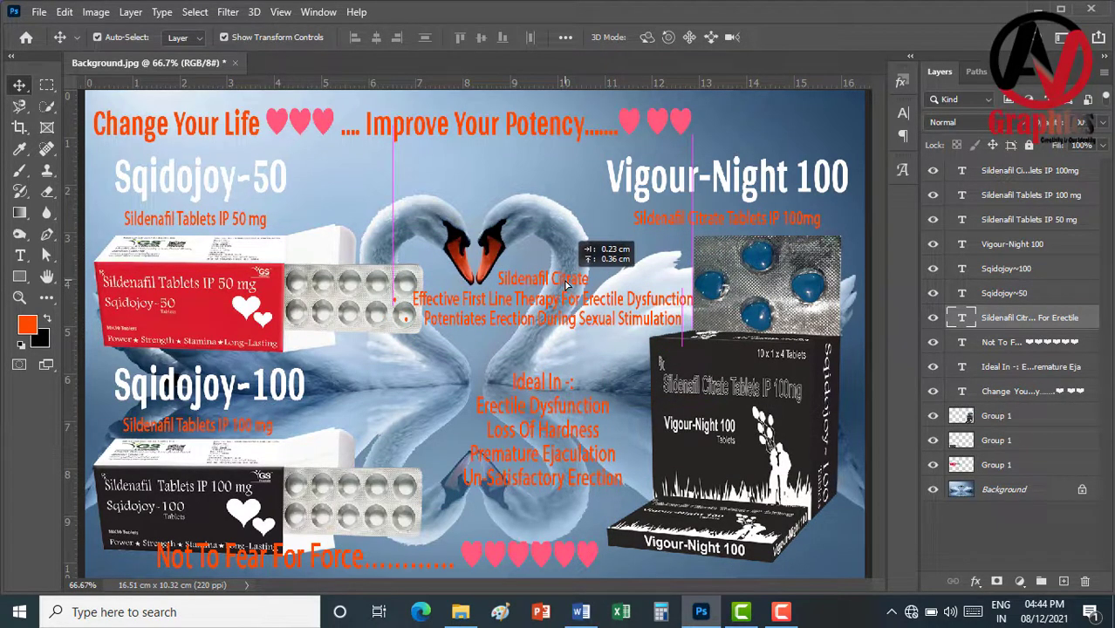
# Make the tablet caption lines white
pyautogui.click(201, 219)
pyautogui.keyDown('shift'); pyautogui.click(231, 430); pyautogui.keyUp('shift')
pyautogui.keyDown('shift'); pyautogui.click(767, 223); pyautogui.keyUp('shift')
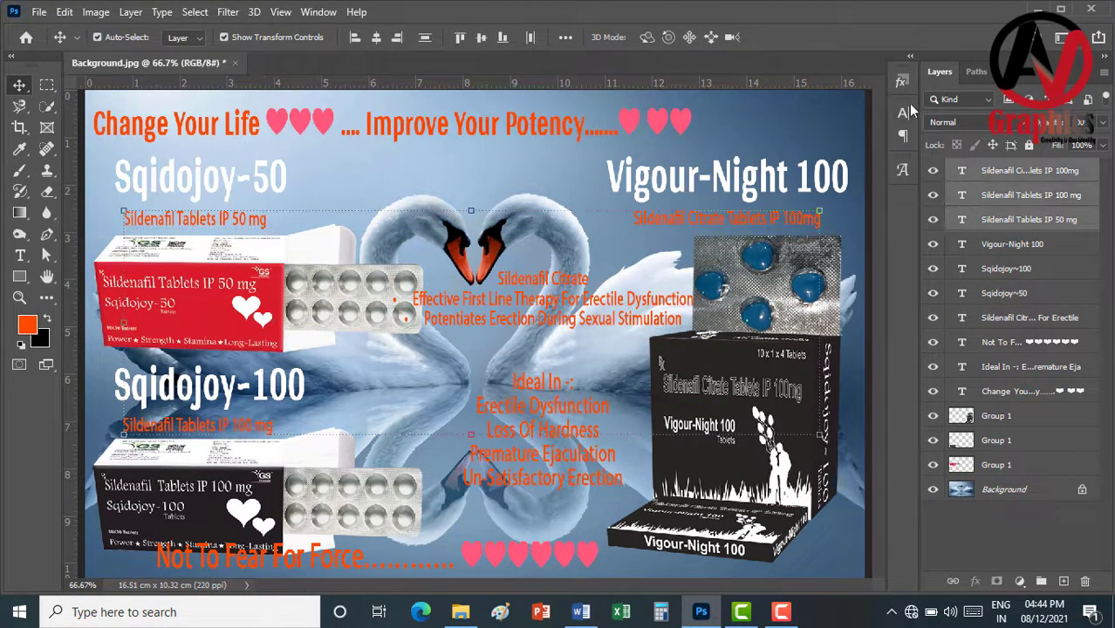
pyautogui.click(931, 114)
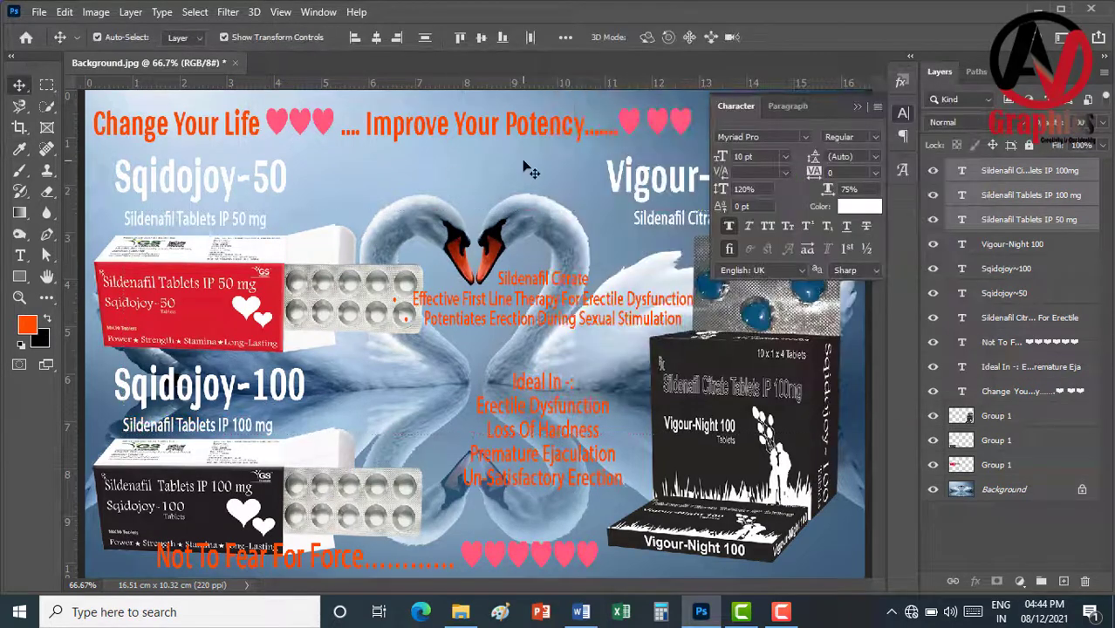
# Set the Sildenafil Citrate and Ideal In centre text to black
pyautogui.click(545, 315)
pyautogui.keyDown('shift'); pyautogui.click(549, 393); pyautogui.keyUp('shift')
pyautogui.click(859, 206)
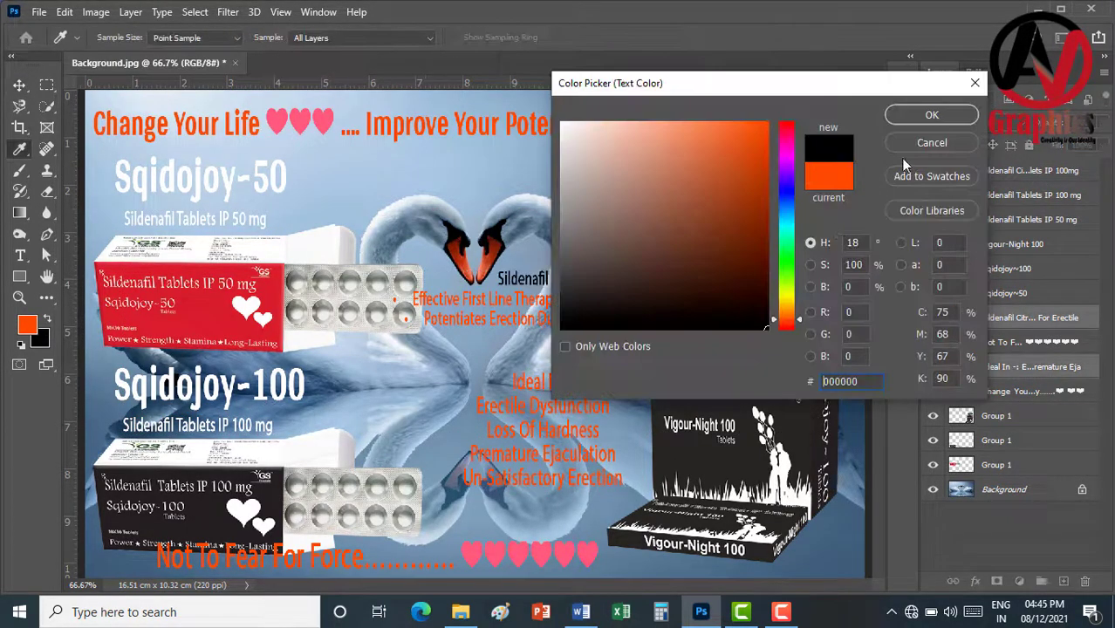
pyautogui.click(931, 115)
pyautogui.click(563, 240)
pyautogui.click(856, 107)
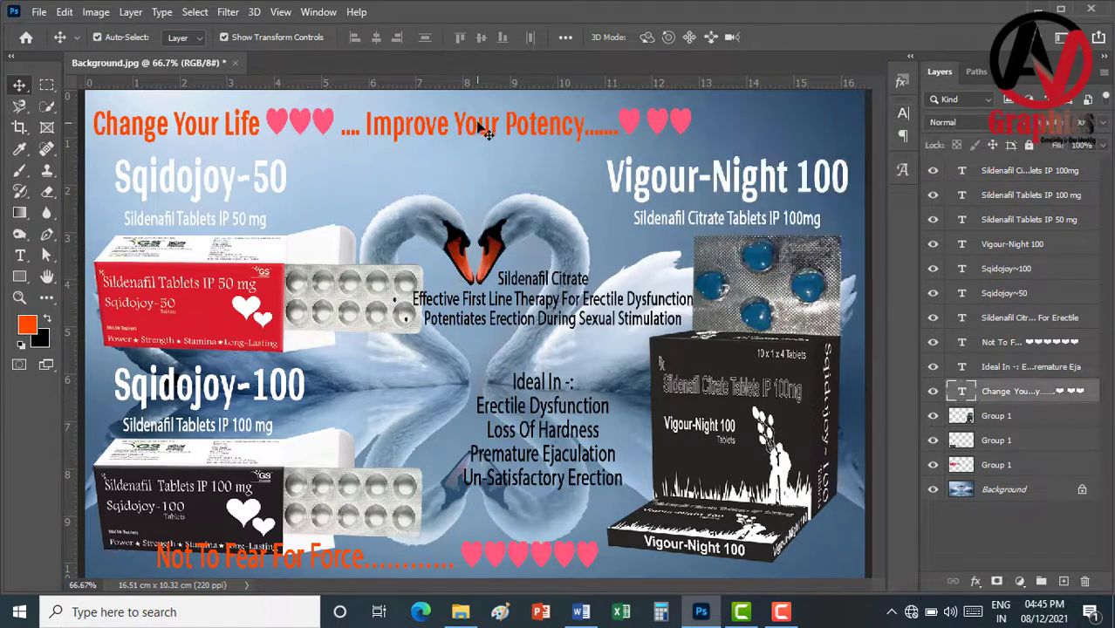
# Raise the top headline slightly and colour it deep red
pyautogui.moveTo(486, 127); pyautogui.dragTo(486, 119)
pyautogui.click(553, 117)
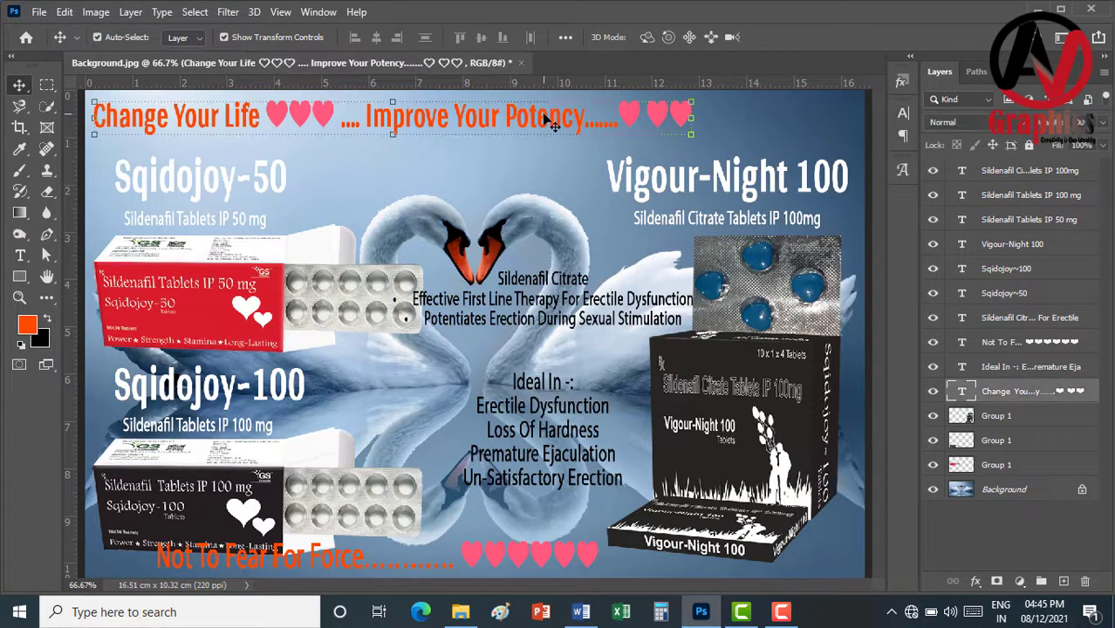
pyautogui.click(903, 169)
pyautogui.click(903, 111)
pyautogui.click(850, 206)
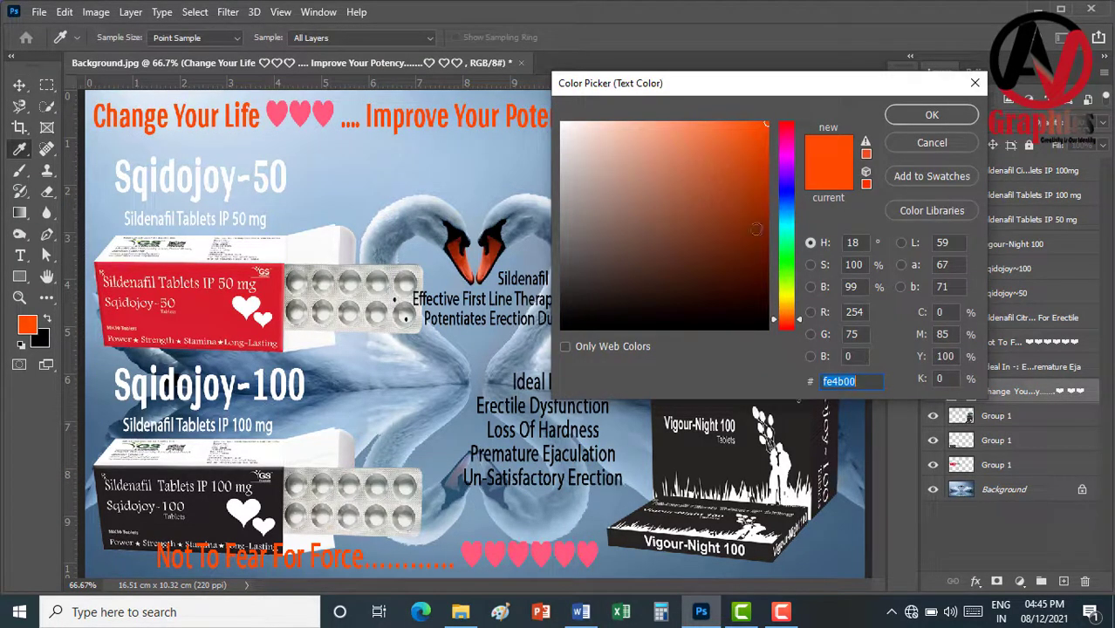
pyautogui.click(787, 297)
pyautogui.click(787, 124)
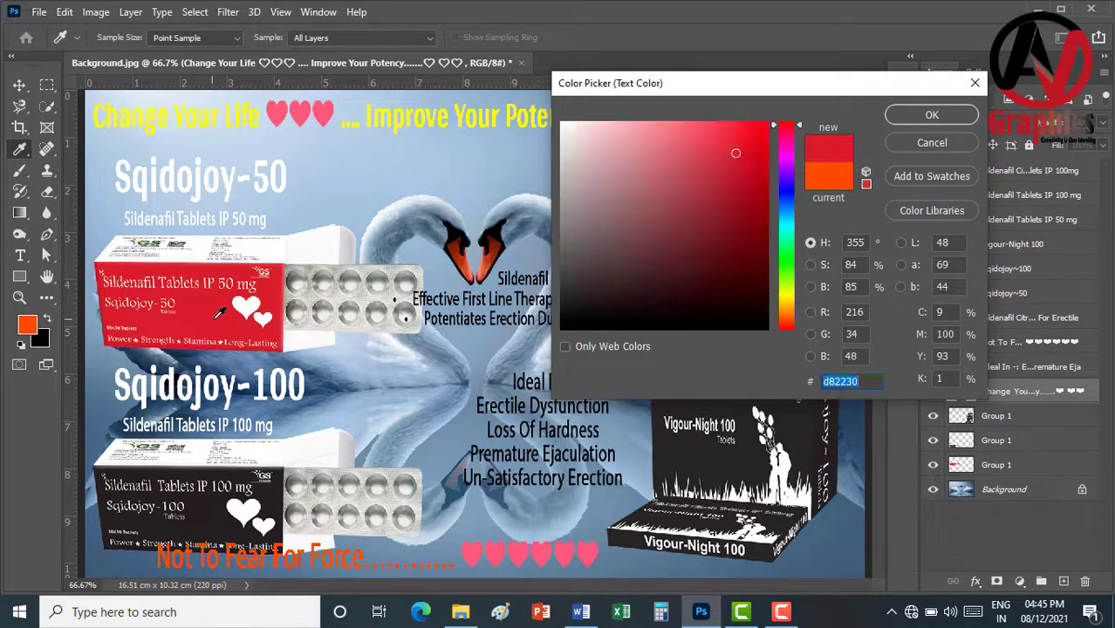
pyautogui.click(912, 114)
# Make the Not To Fear For Force slogan black and shift it left
pyautogui.click(859, 206)
pyautogui.click(565, 395)
pyautogui.click(913, 113)
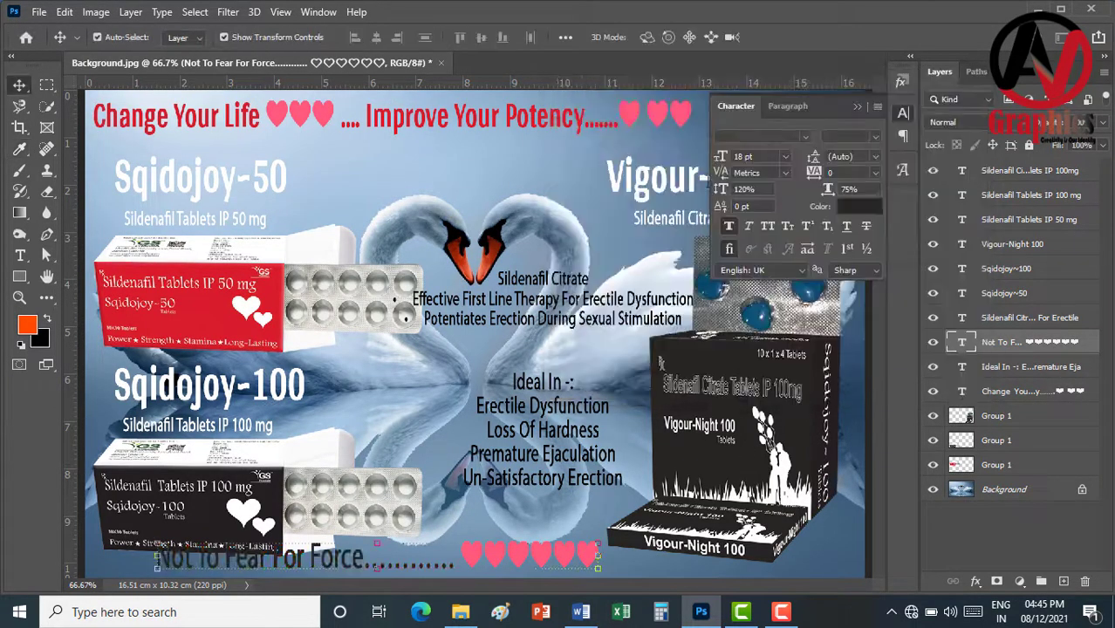
pyautogui.moveTo(349, 558); pyautogui.dragTo(308, 566)
# Scale down the Vigour-Night pack with Free Transform and move it up and left
pyautogui.click(902, 114)
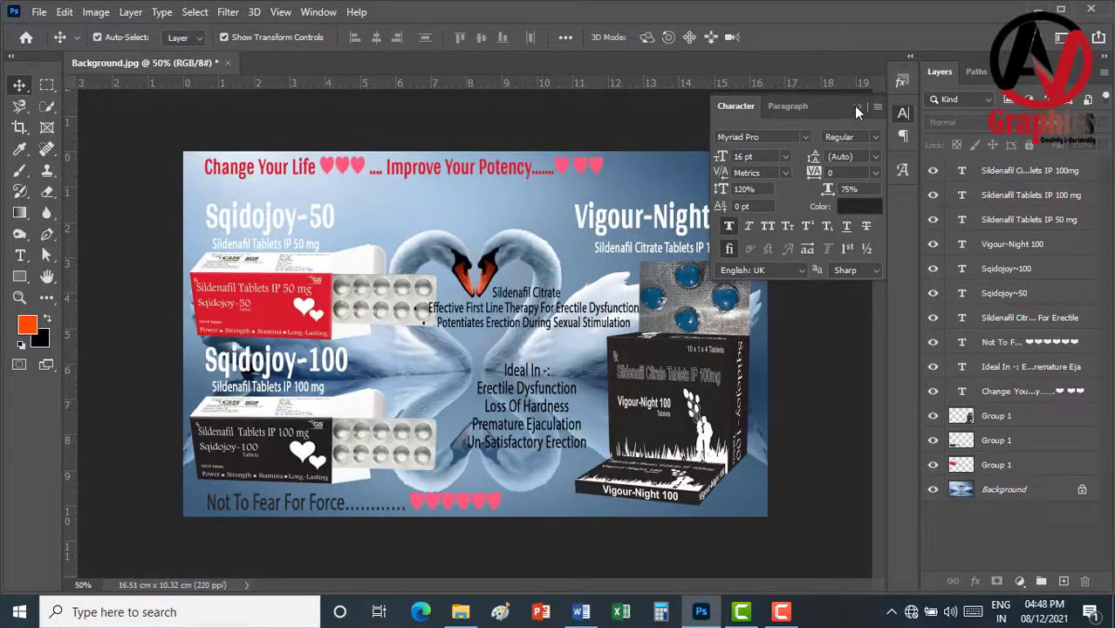
pyautogui.click(856, 106)
pyautogui.moveTo(706, 357); pyautogui.dragTo(707, 335)
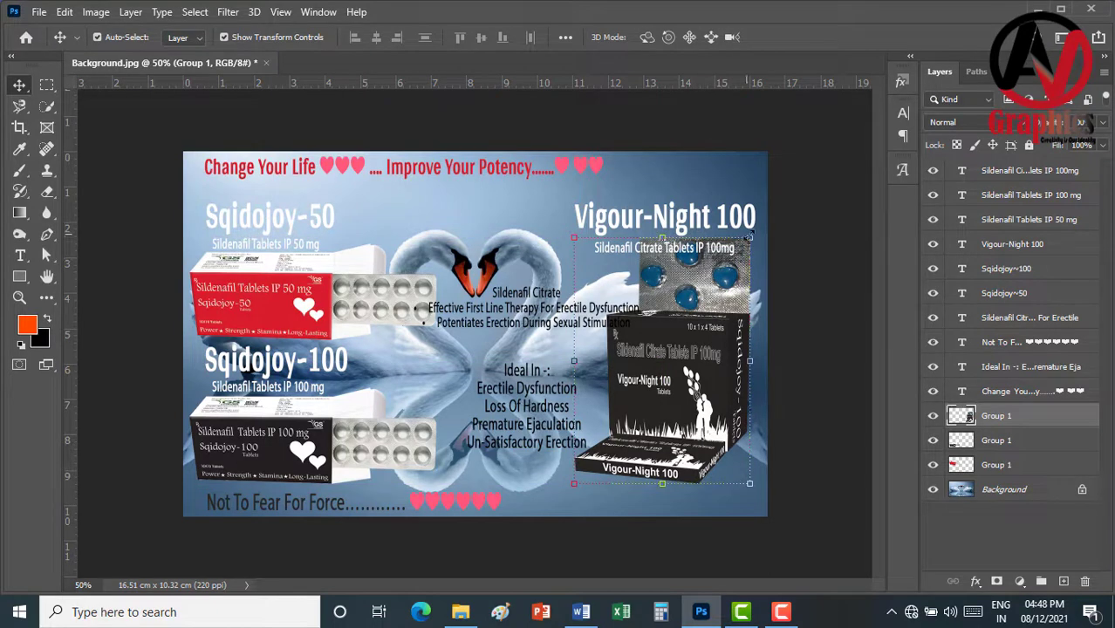
pyautogui.moveTo(663, 237)
pyautogui.mouseDown()
pyautogui.moveTo(663, 253)
pyautogui.moveTo(667, 224)
pyautogui.moveTo(664, 243)
pyautogui.mouseUp()
pyautogui.click(812, 37)
pyautogui.click(802, 196)
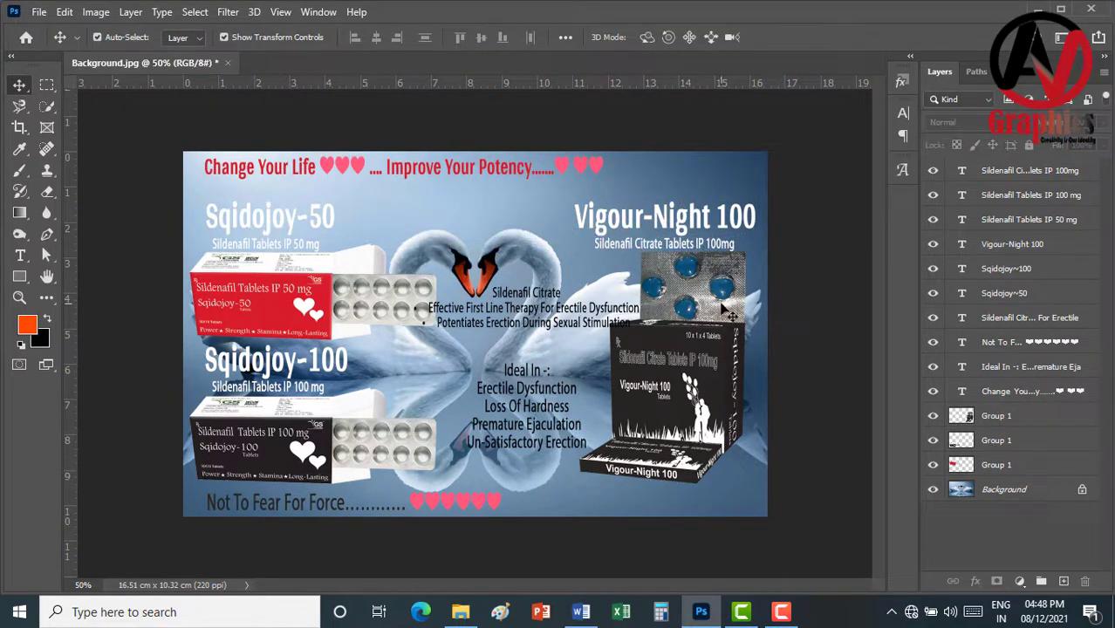
pyautogui.moveTo(723, 306); pyautogui.dragTo(703, 304)
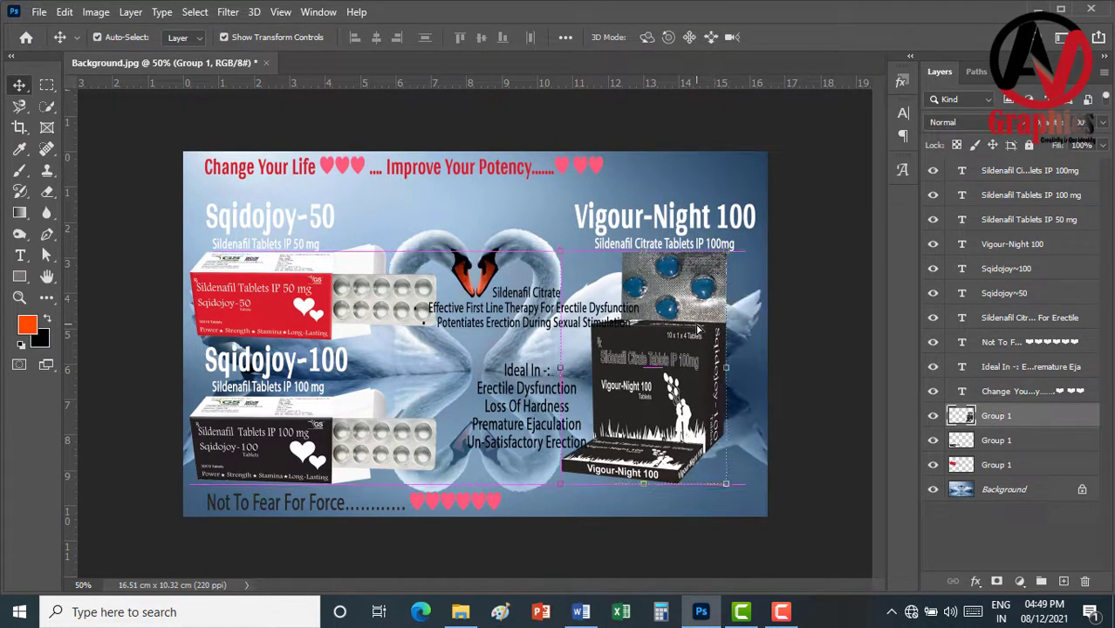
pyautogui.click(816, 225)
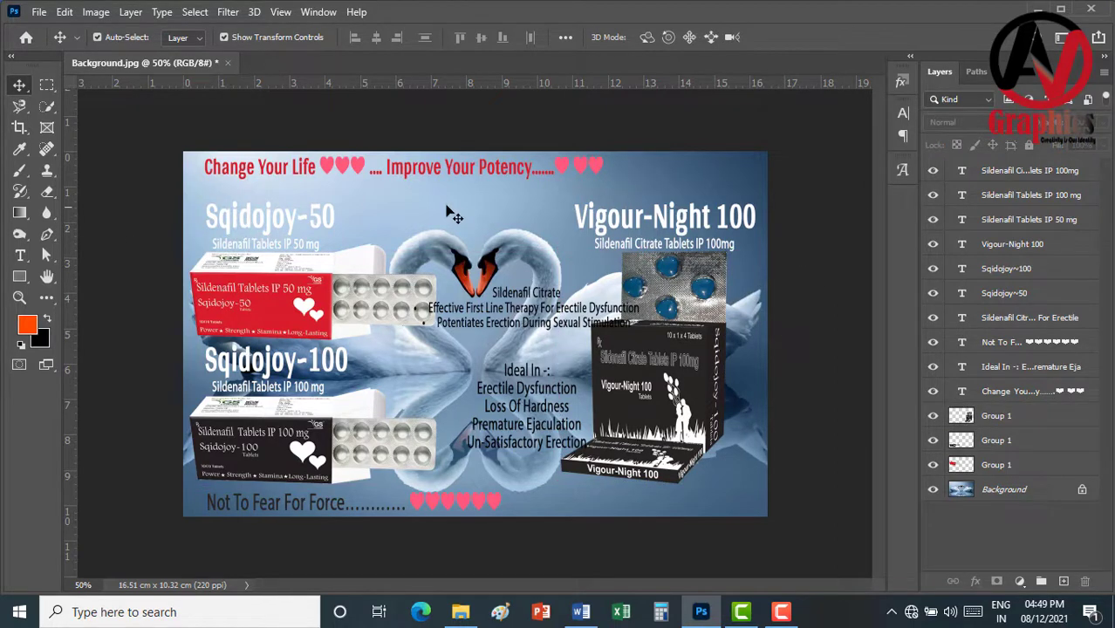
# Raise the Sqidojoy-50 and Vigour-Night headings and their captions a few pixels
pyautogui.moveTo(318, 219); pyautogui.dragTo(318, 208)
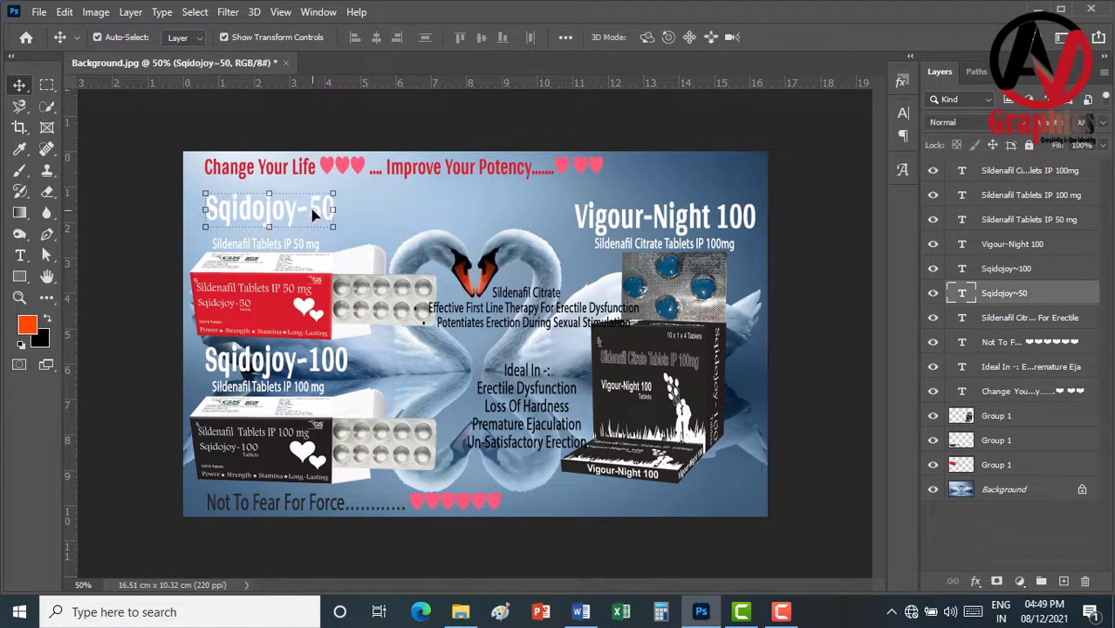
pyautogui.click(697, 221)
pyautogui.moveTo(698, 220); pyautogui.dragTo(698, 209)
pyautogui.click(676, 249)
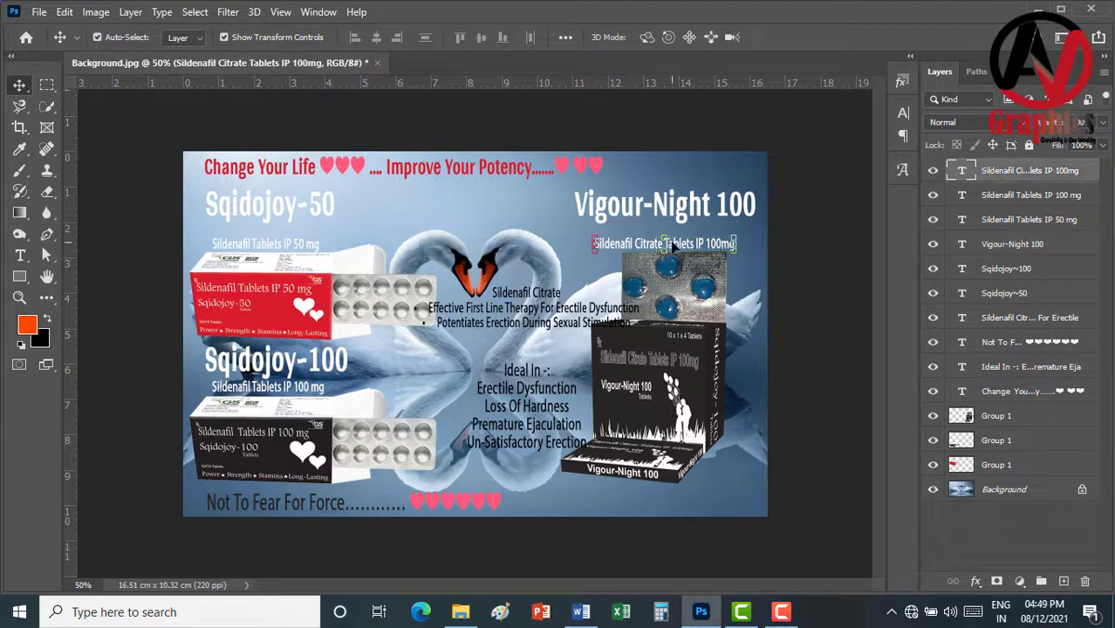
pyautogui.moveTo(676, 249); pyautogui.dragTo(676, 236)
pyautogui.click(298, 248)
pyautogui.moveTo(305, 252); pyautogui.dragTo(305, 240)
pyautogui.click(804, 248)
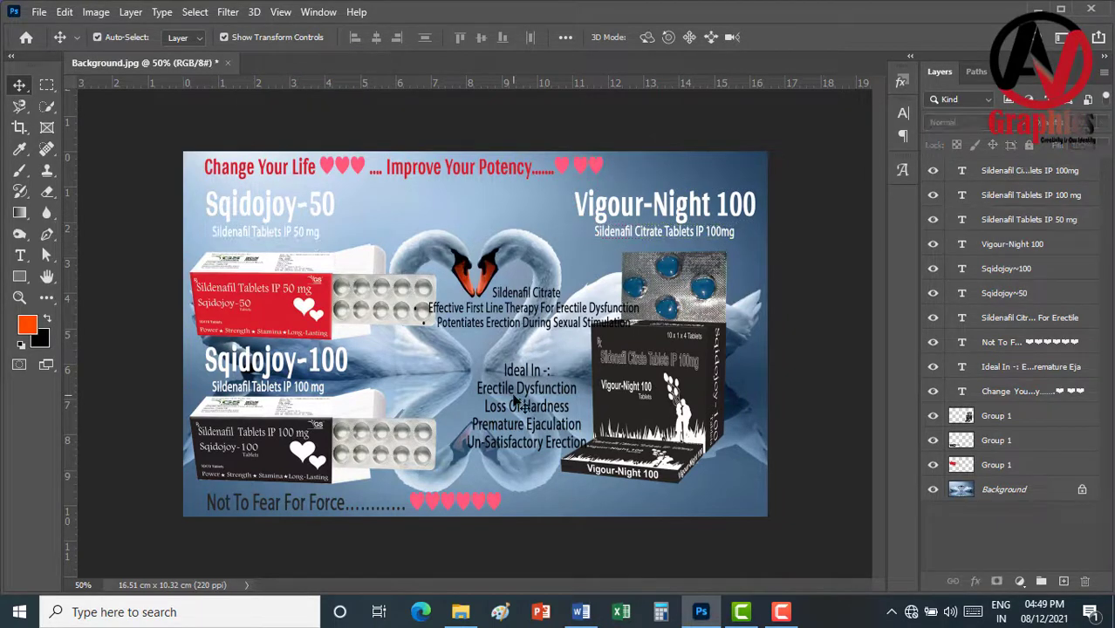
pyautogui.click(672, 242)
# Nudge the packs, Sqidojoy-100 heading and caption, and Sildenafil Citrate block upward
pyautogui.click(319, 331)
pyautogui.moveTo(319, 332); pyautogui.dragTo(319, 314)
pyautogui.click(715, 362)
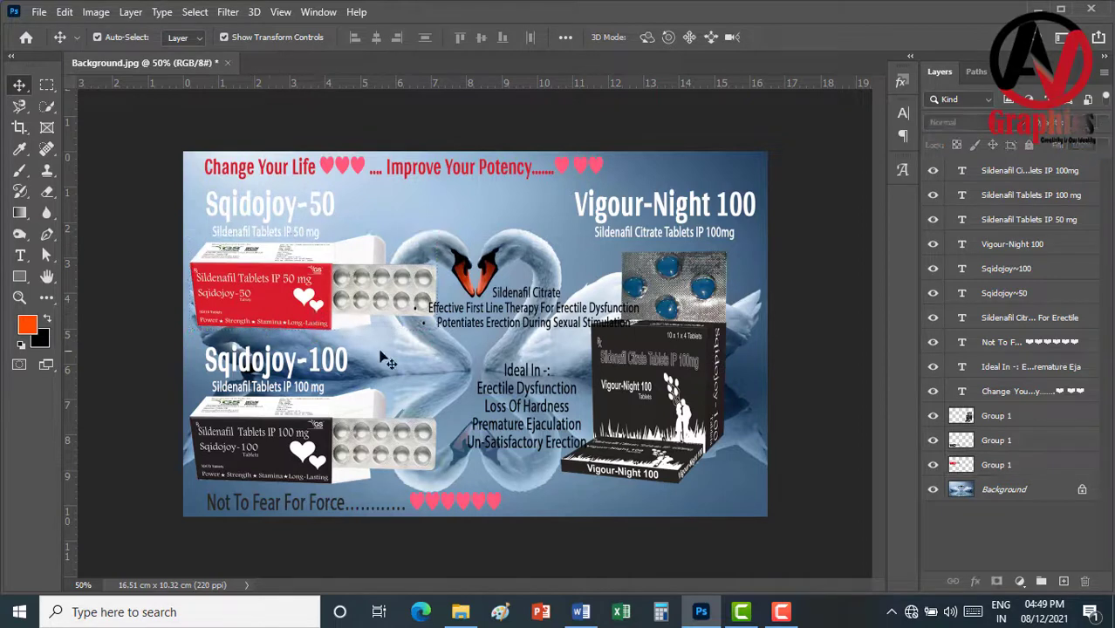
pyautogui.moveTo(306, 359); pyautogui.dragTo(305, 349)
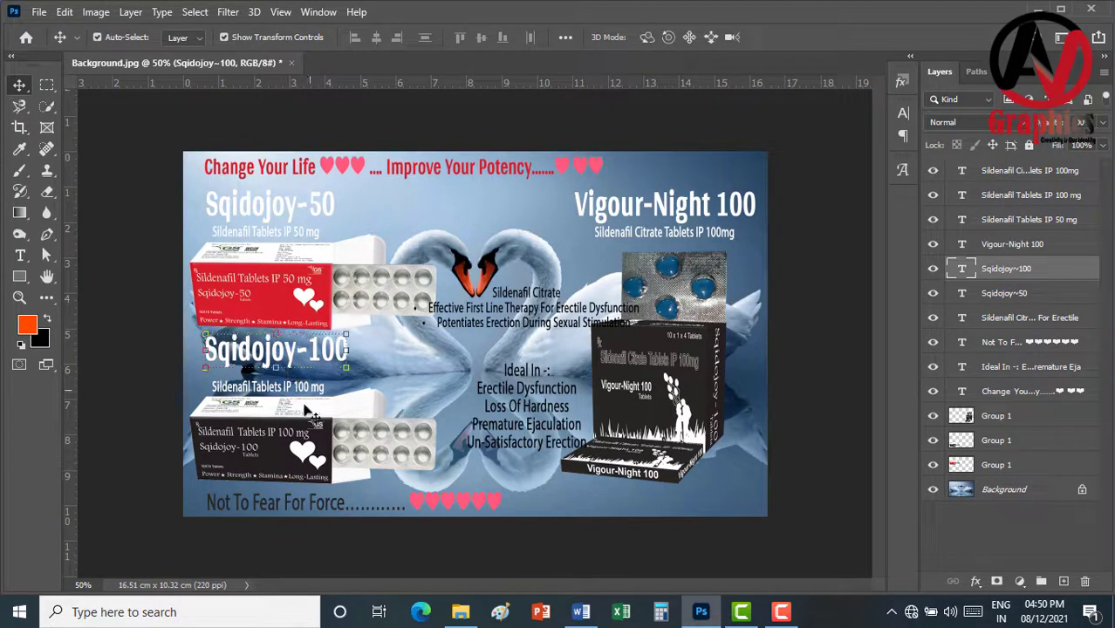
pyautogui.moveTo(306, 388); pyautogui.dragTo(306, 378)
pyautogui.click(332, 453)
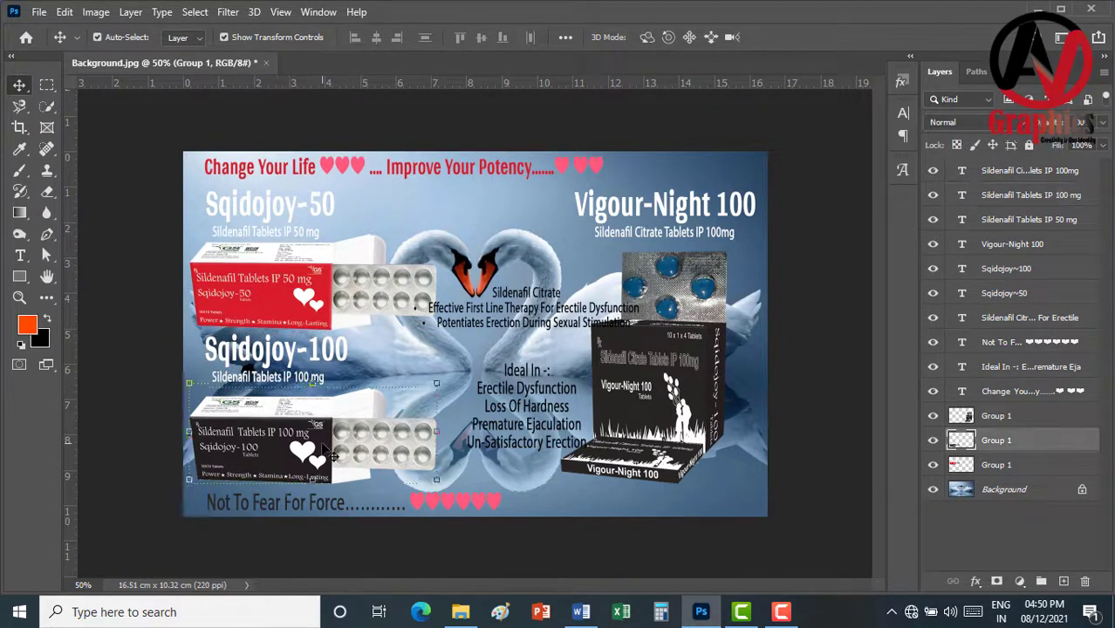
pyautogui.moveTo(331, 454); pyautogui.dragTo(332, 446)
pyautogui.moveTo(654, 393); pyautogui.dragTo(654, 386)
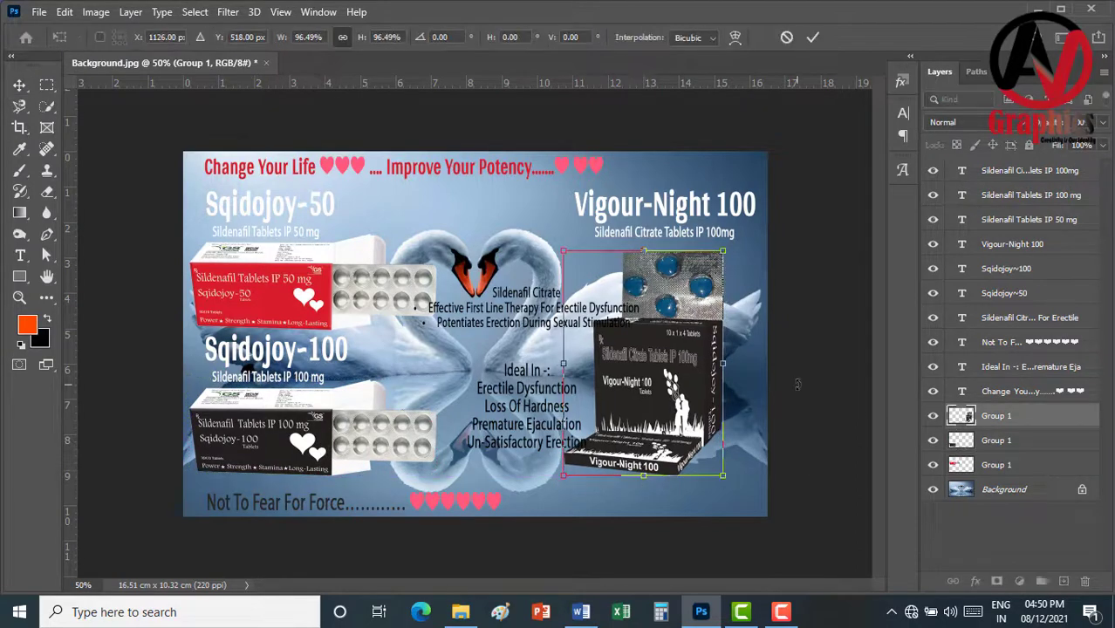
pyautogui.click(835, 233)
pyautogui.moveTo(505, 314); pyautogui.dragTo(509, 297)
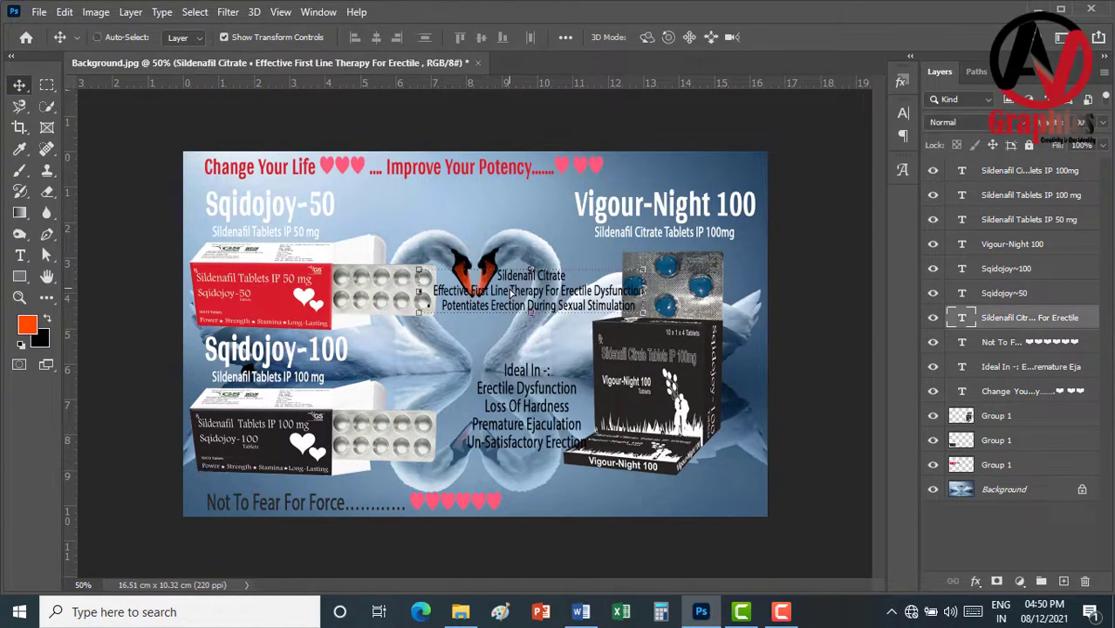
# Set the centre Sildenafil Citrate text to Arya Bold
pyautogui.hotkey('ctrl', '+')
pyautogui.click(903, 112)
pyautogui.click(805, 137)
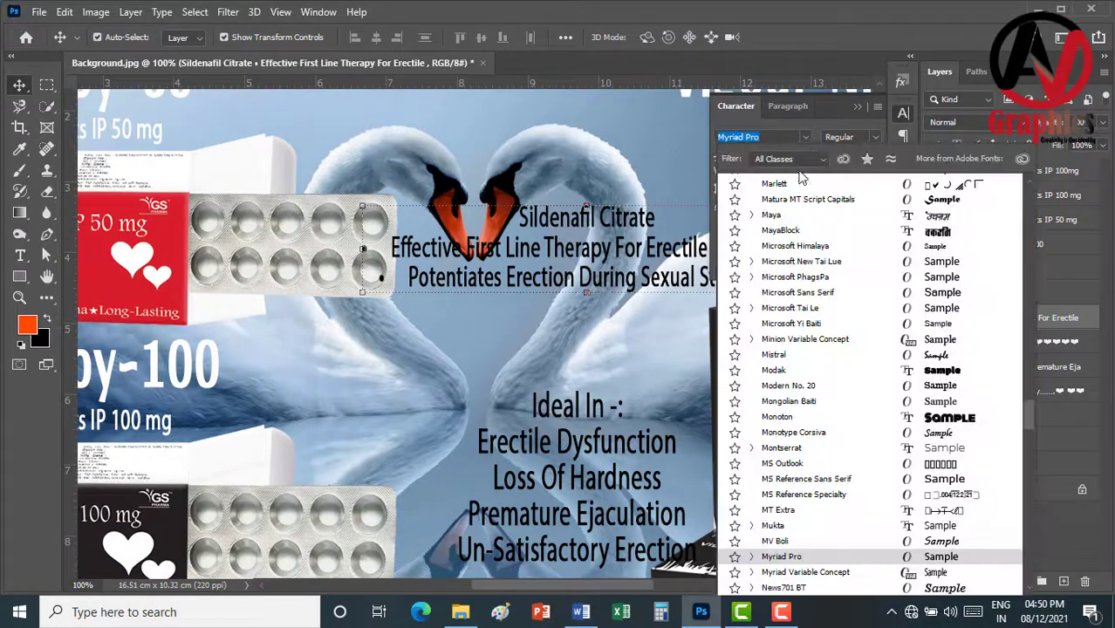
pyautogui.press('Return')
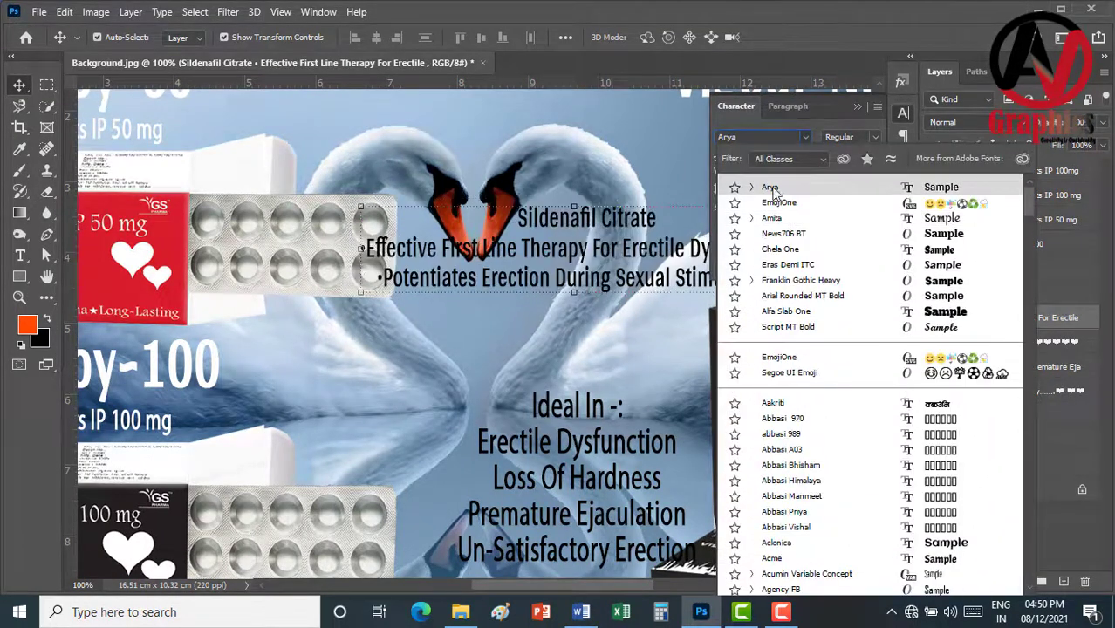
pyautogui.click(751, 186)
pyautogui.click(774, 215)
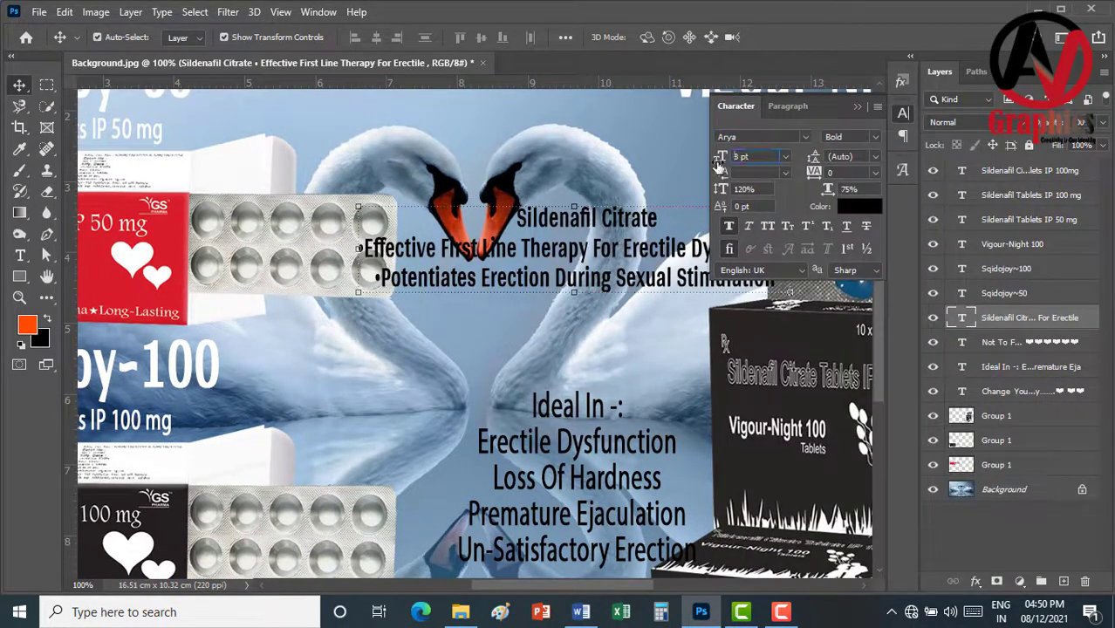
pyautogui.click(903, 113)
# Make the Sildenafil Citrate block 10 pt and centre it between the packs
pyautogui.moveTo(586, 223); pyautogui.dragTo(593, 222)
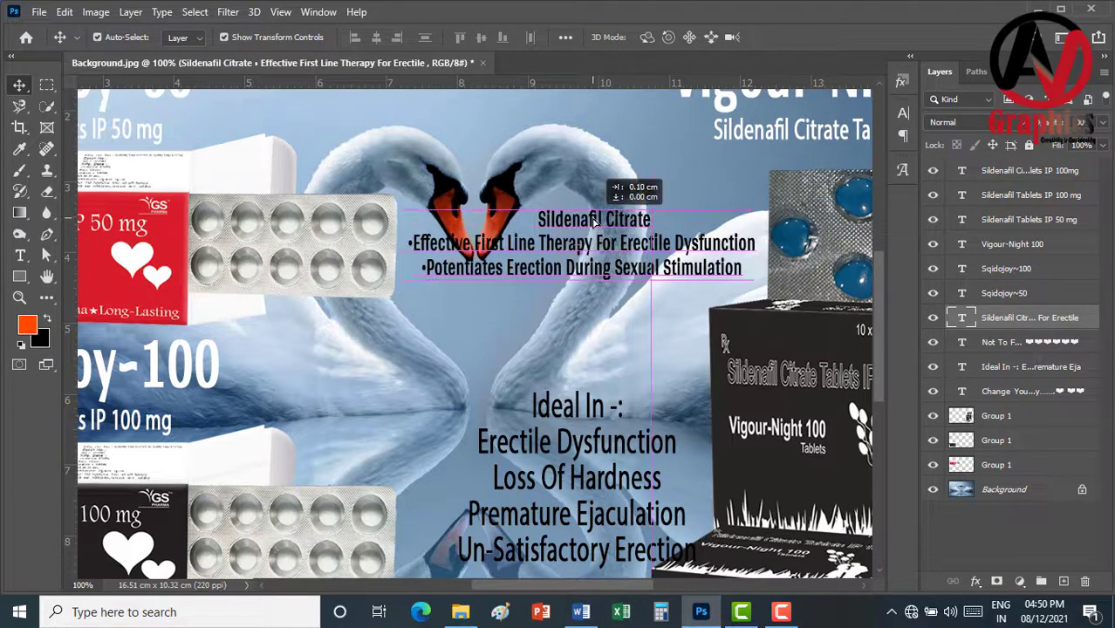
pyautogui.scroll(1, 597, 262)
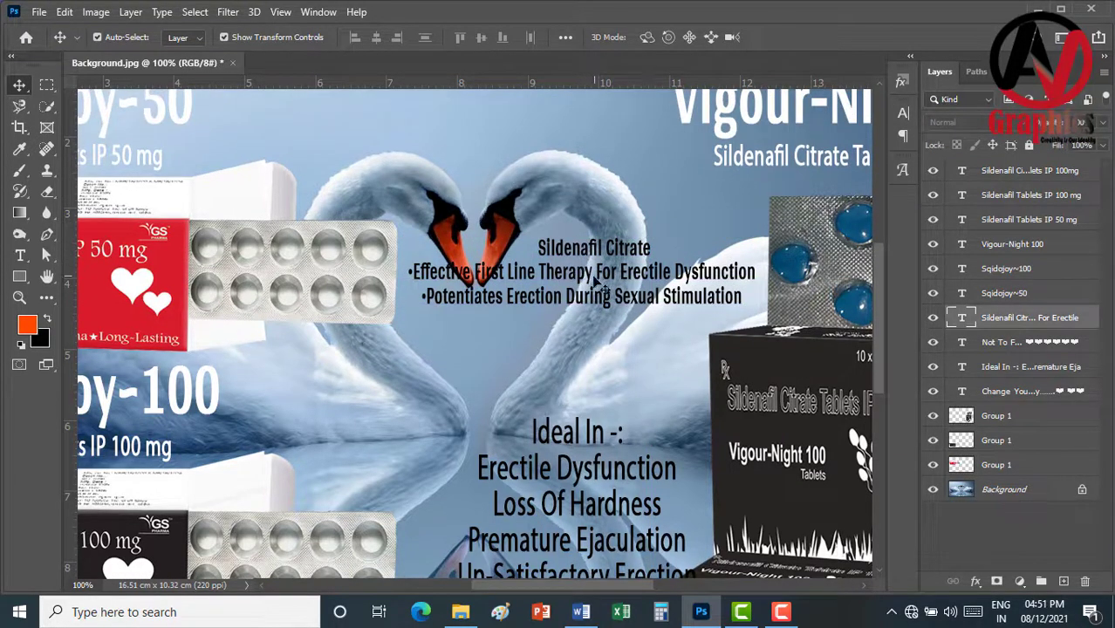
pyautogui.moveTo(596, 281); pyautogui.dragTo(543, 375)
pyautogui.moveTo(559, 445); pyautogui.dragTo(509, 449)
pyautogui.scroll(-3, 515, 445)
pyautogui.click(614, 299)
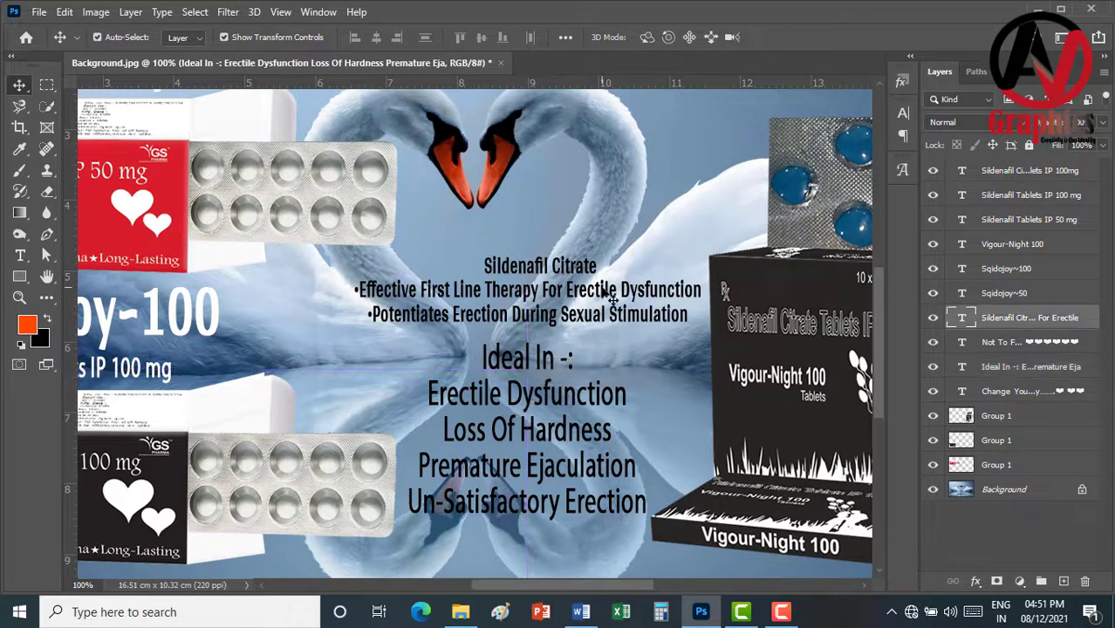
pyautogui.click(903, 112)
pyautogui.write('10')
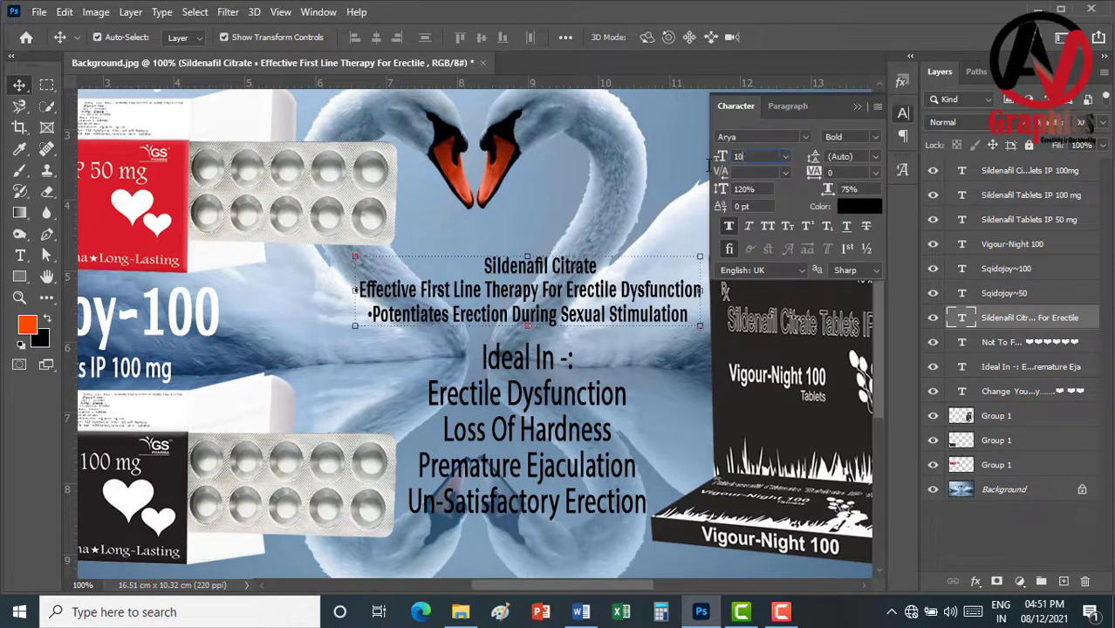
pyautogui.press('Return')
pyautogui.moveTo(594, 266); pyautogui.dragTo(555, 256)
# Give the Ideal In list 10 pt Arya, shift it left, and nudge the Vigour-Night box
pyautogui.hotkey('alt', '[')
pyautogui.hotkey('alt', '[')
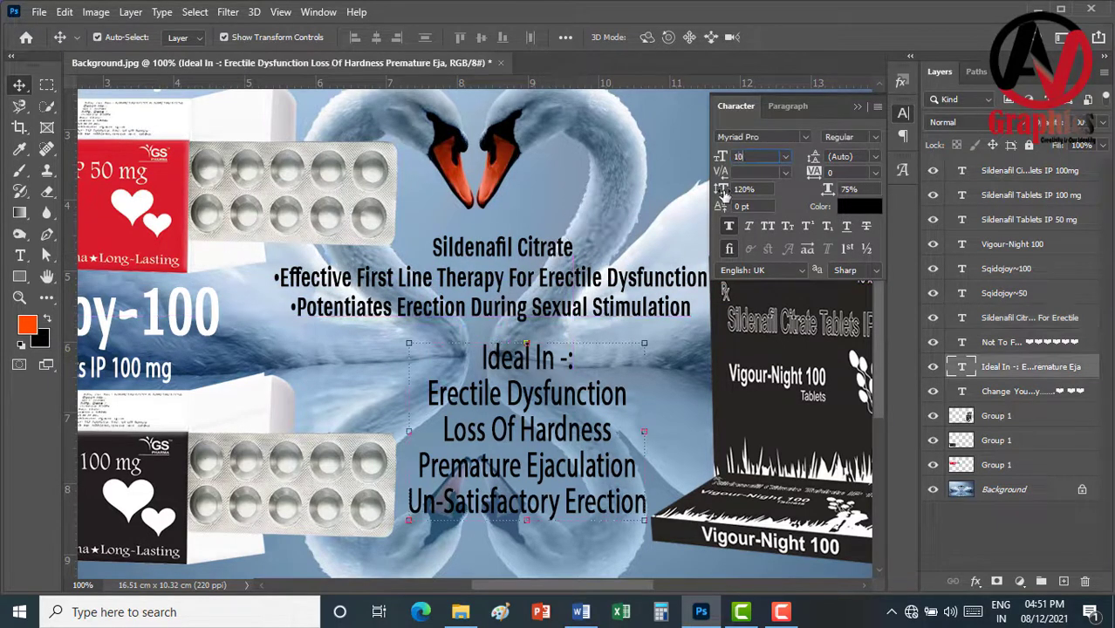
pyautogui.press('Return')
pyautogui.moveTo(600, 411); pyautogui.dragTo(575, 414)
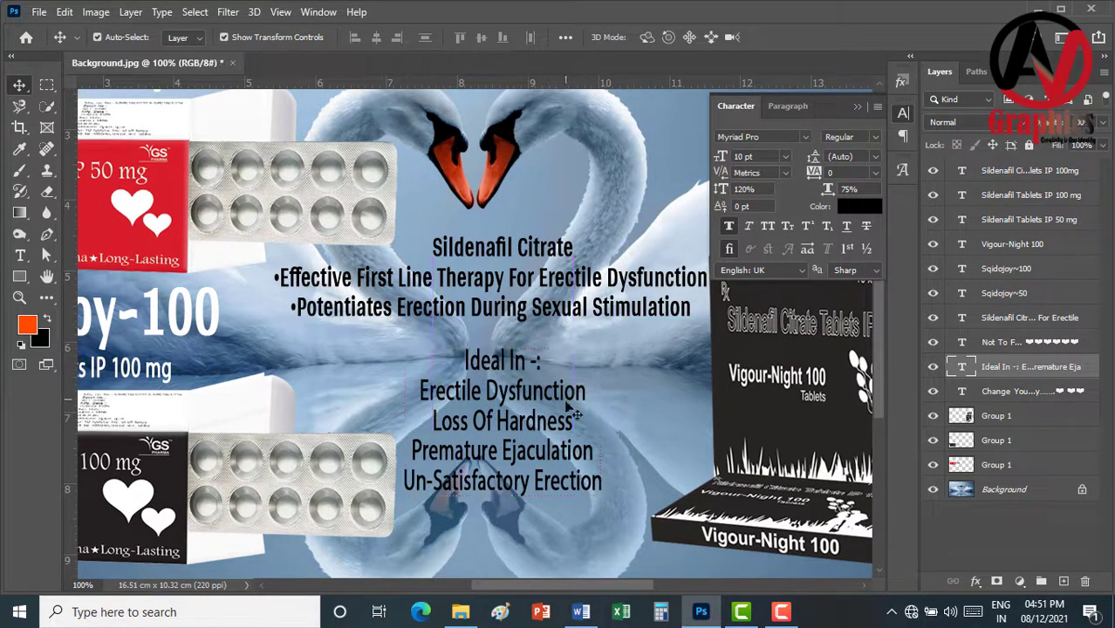
pyautogui.click(804, 137)
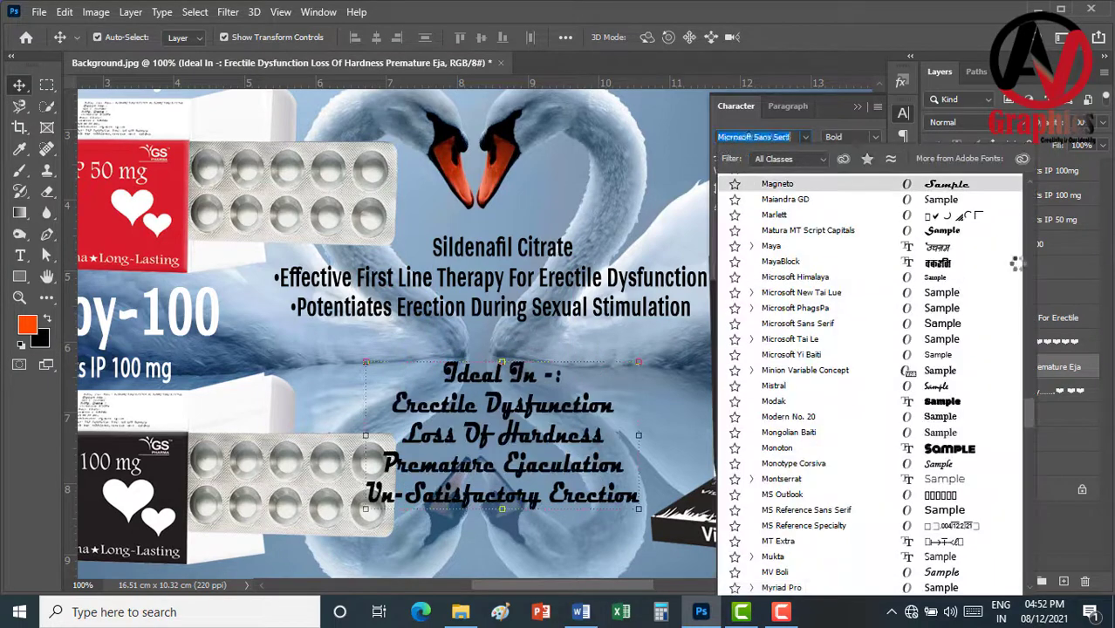
pyautogui.write('arya')
pyautogui.press('Return')
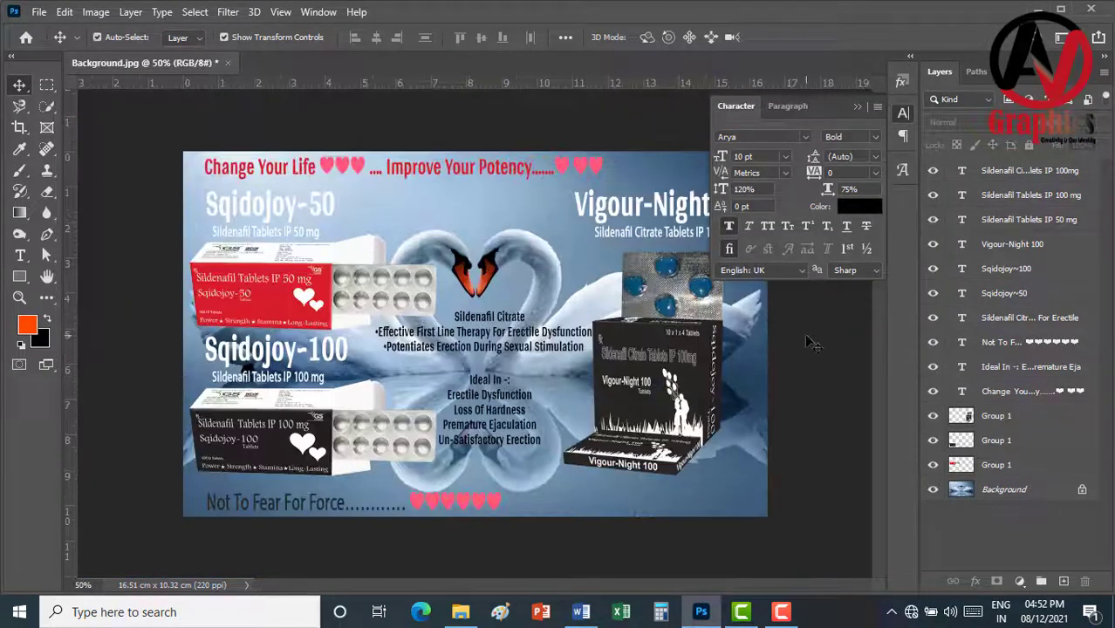
pyautogui.click(831, 269)
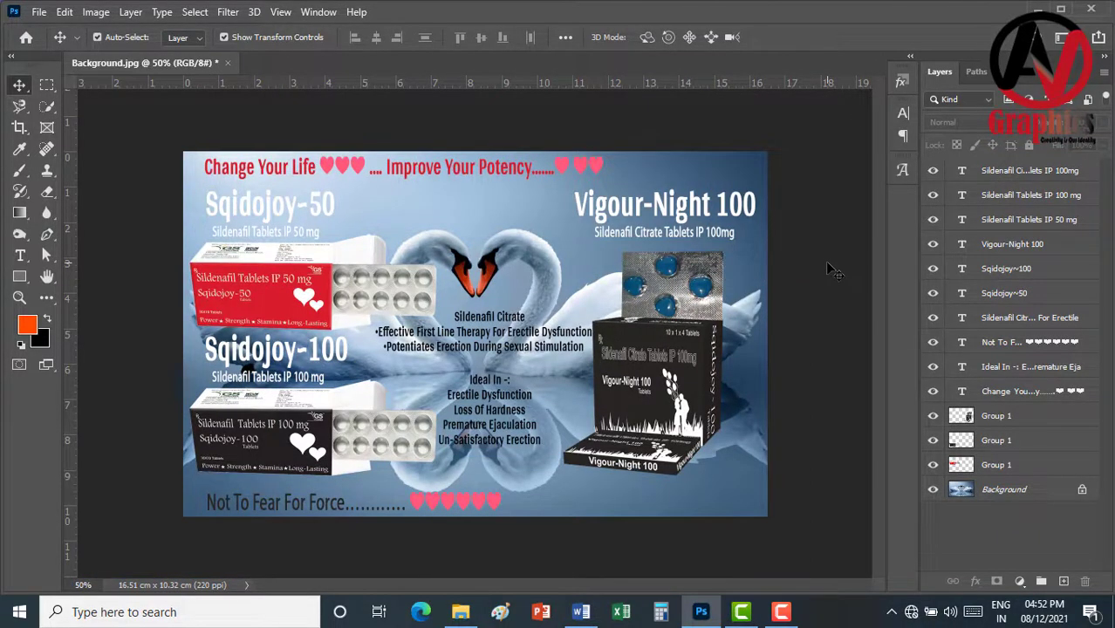
pyautogui.moveTo(663, 375); pyautogui.dragTo(668, 378)
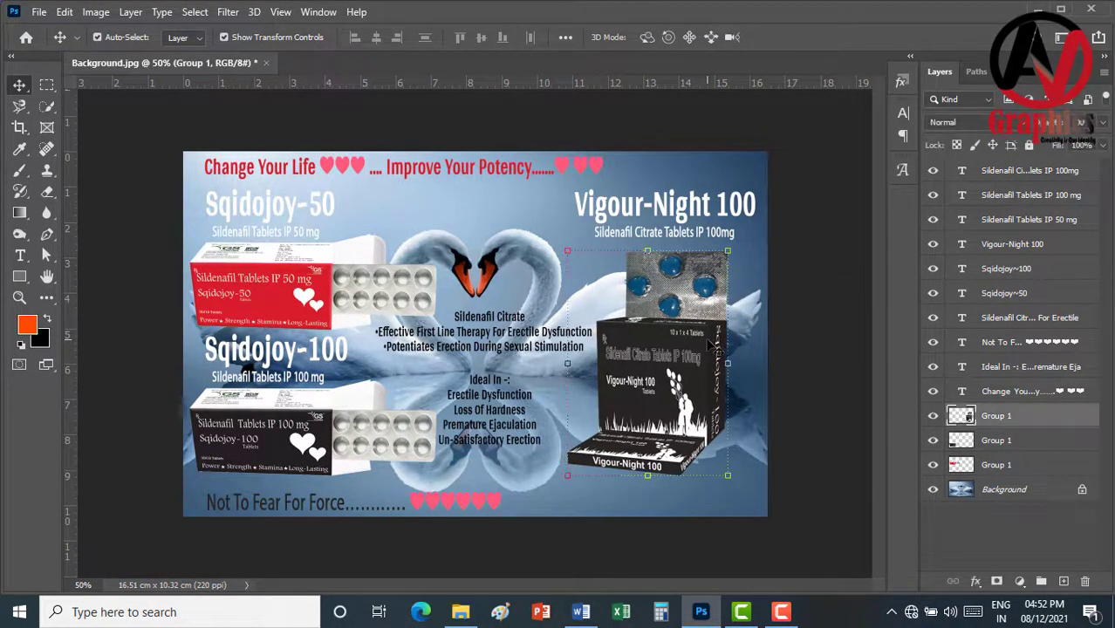
pyautogui.click(781, 431)
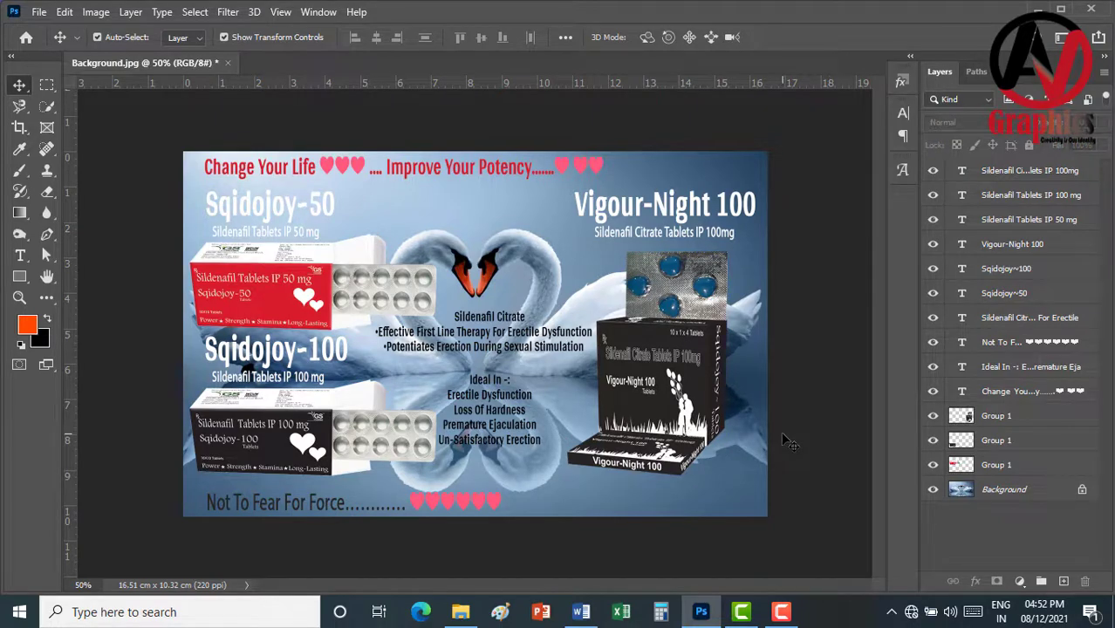
# Open the Gyssovit Rutorav Leovate PSD from the GS Pharma folder
pyautogui.click(38, 11)
pyautogui.click(40, 41)
pyautogui.click(82, 41)
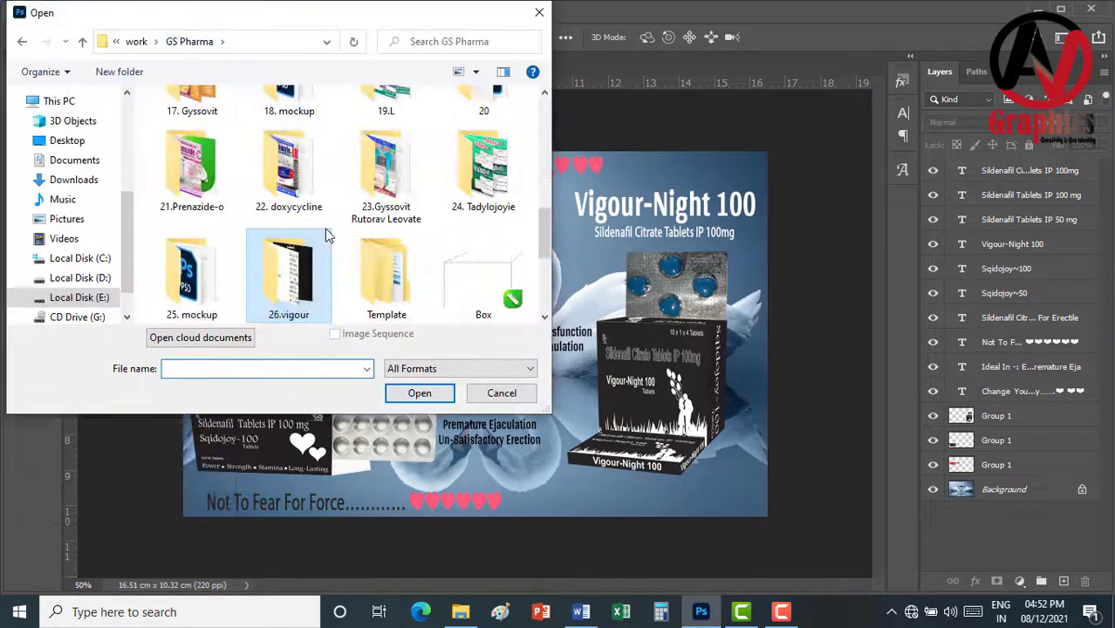
pyautogui.doubleClick(478, 175)
pyautogui.click(149, 41)
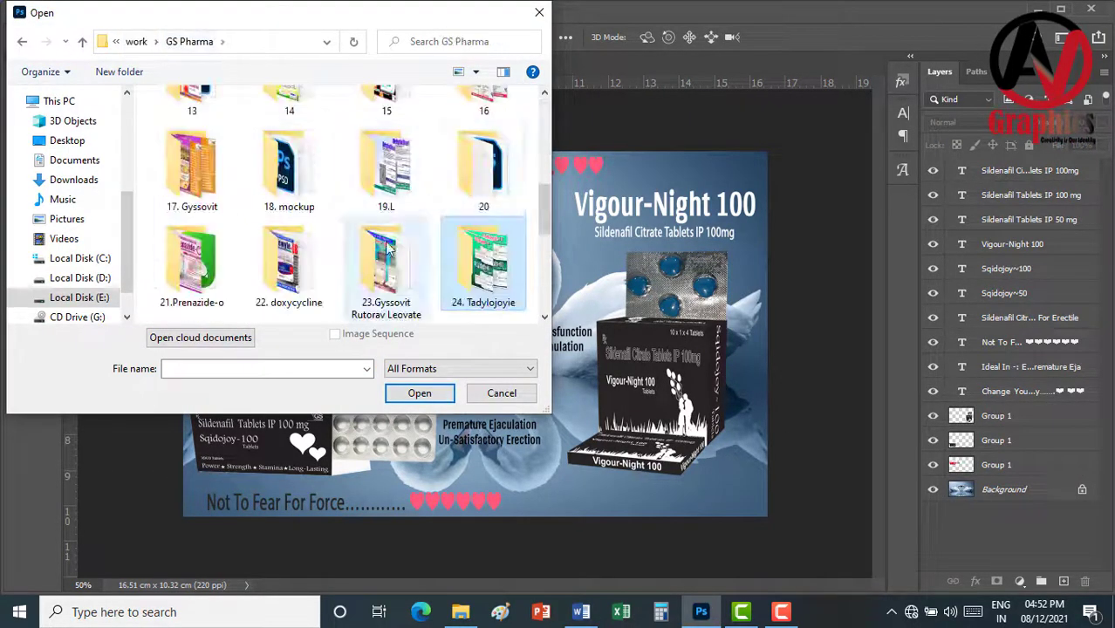
pyautogui.doubleClick(386, 249)
pyautogui.scroll(-5, 391, 228)
pyautogui.scroll(-5, 391, 229)
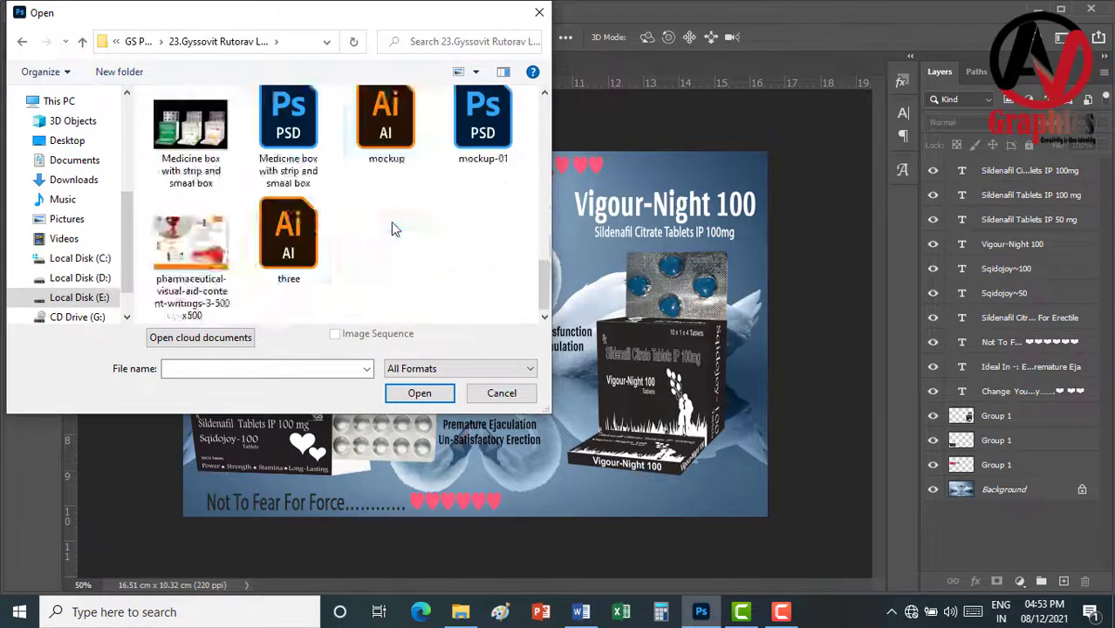
pyautogui.scroll(2, 391, 229)
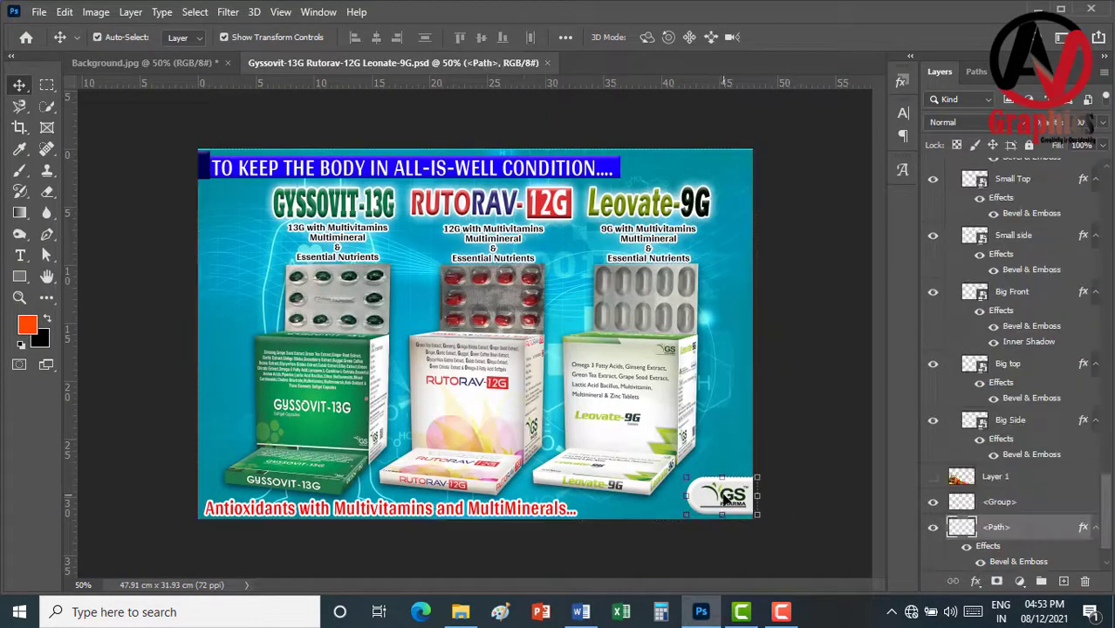
# Drag the GS logo into the advert's bottom-right corner and close the Gyssovit design
pyautogui.moveTo(722, 497)
pyautogui.mouseDown()
pyautogui.moveTo(530, 371)
pyautogui.moveTo(731, 490)
pyautogui.mouseUp()
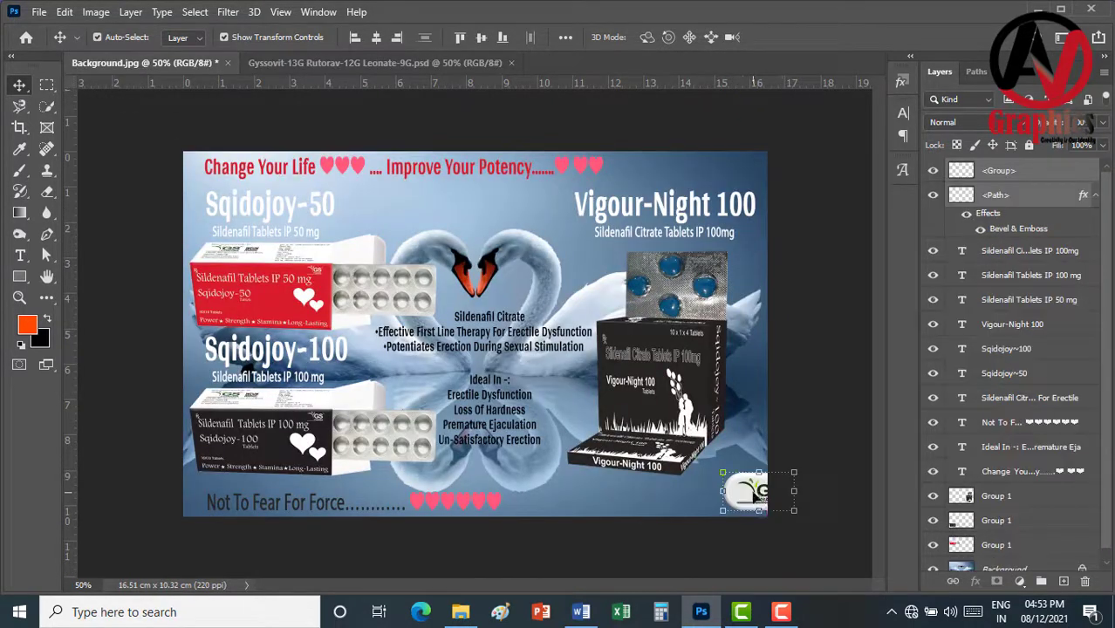
pyautogui.click(820, 414)
pyautogui.click(511, 63)
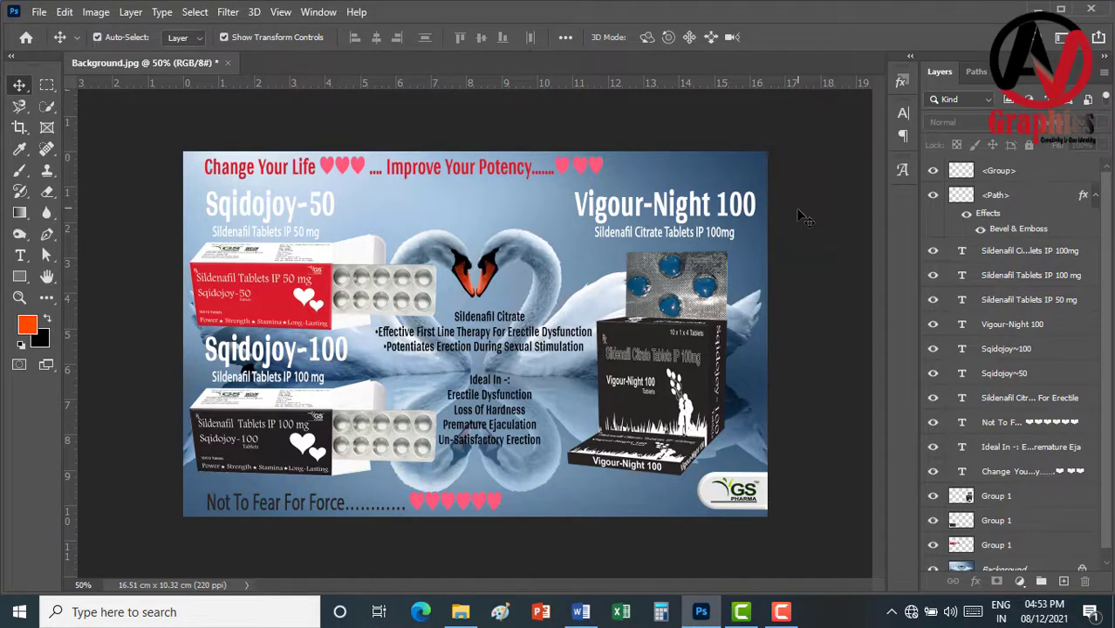
pyautogui.hotkey('ctrl', '+')
# Give the Sqidojoy-50 pack group a Bevel & Emboss style
pyautogui.click(225, 260)
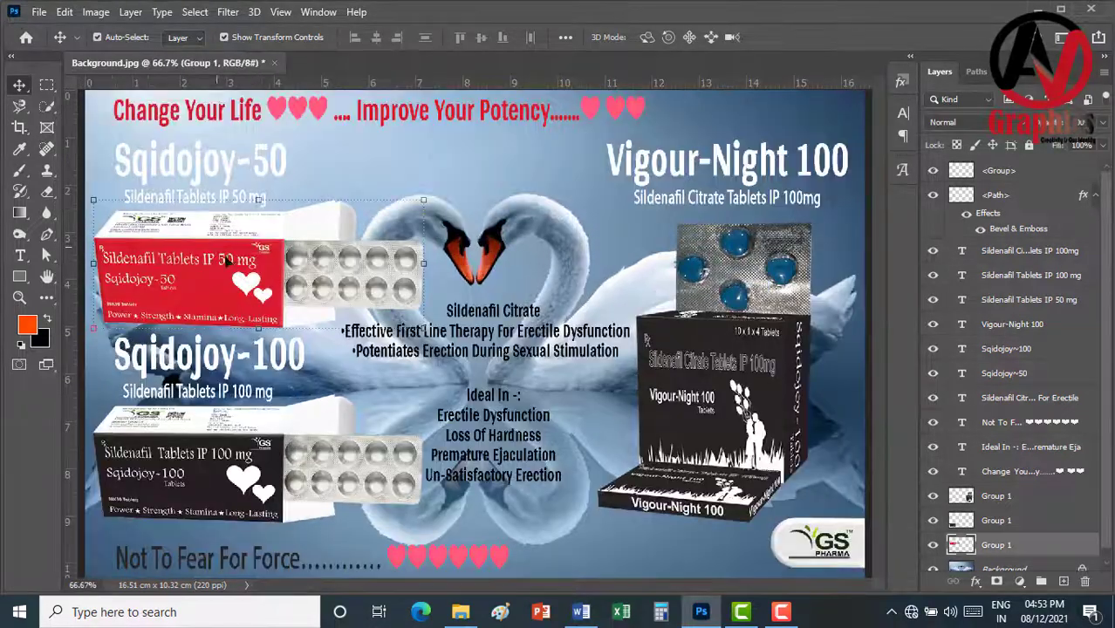
pyautogui.doubleClick(1054, 549)
pyautogui.click(418, 225)
pyautogui.press('Escape')
pyautogui.hotkey('ctrl', '+')
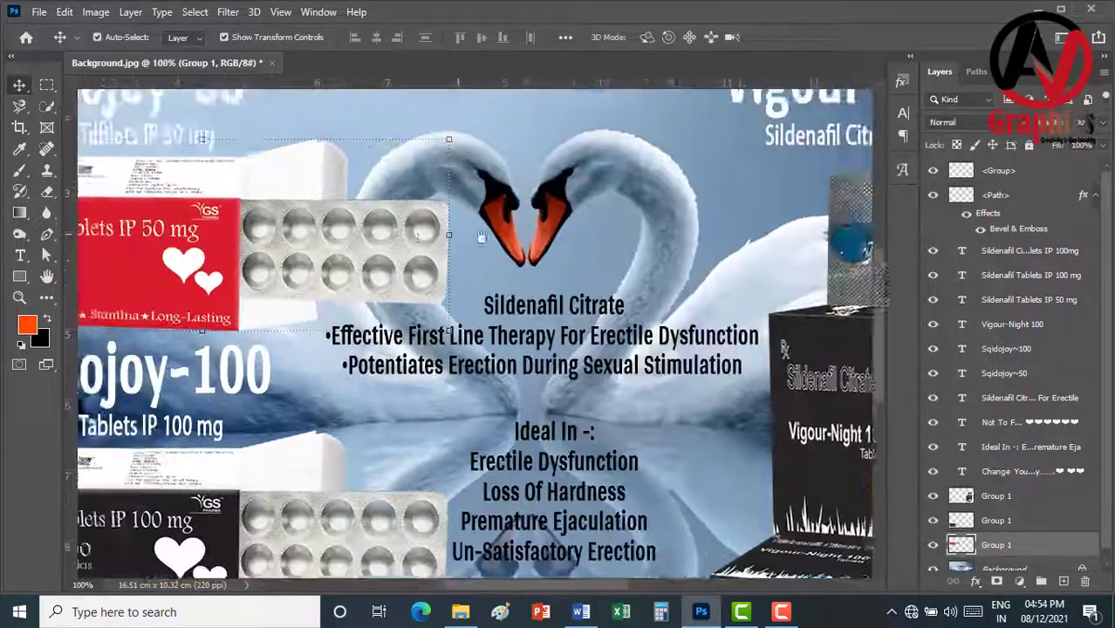
pyautogui.moveTo(481, 236); pyautogui.dragTo(739, 245)
# Add a 50% opacity drop shadow with 10 px distance and size to the pack
pyautogui.doubleClick(1057, 556)
pyautogui.click(452, 224)
pyautogui.moveTo(491, 145); pyautogui.dragTo(710, 145)
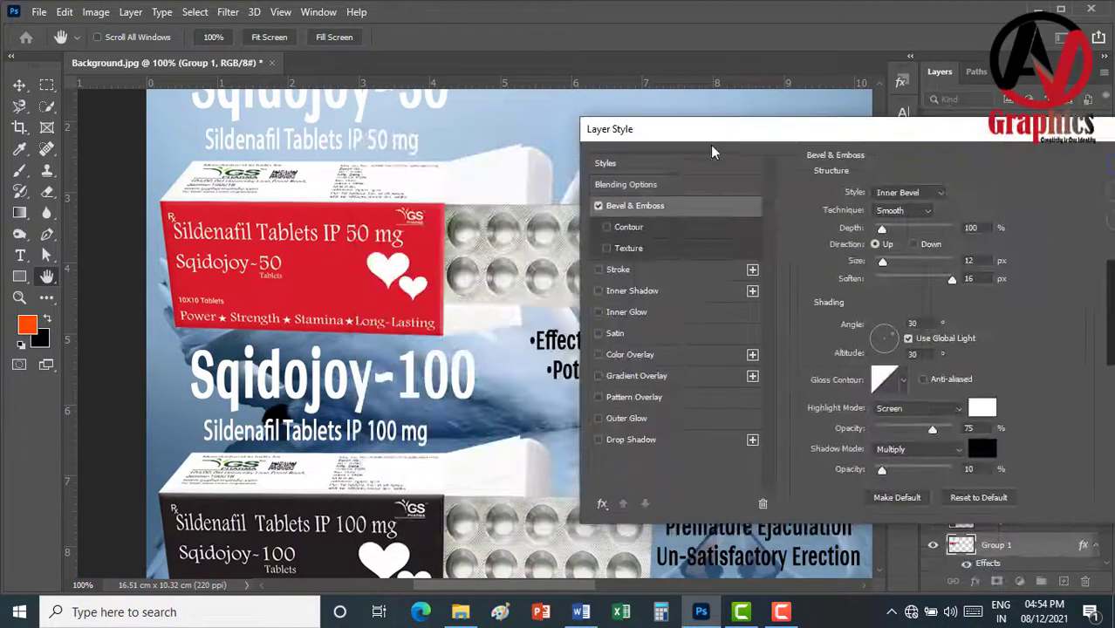
pyautogui.click(659, 438)
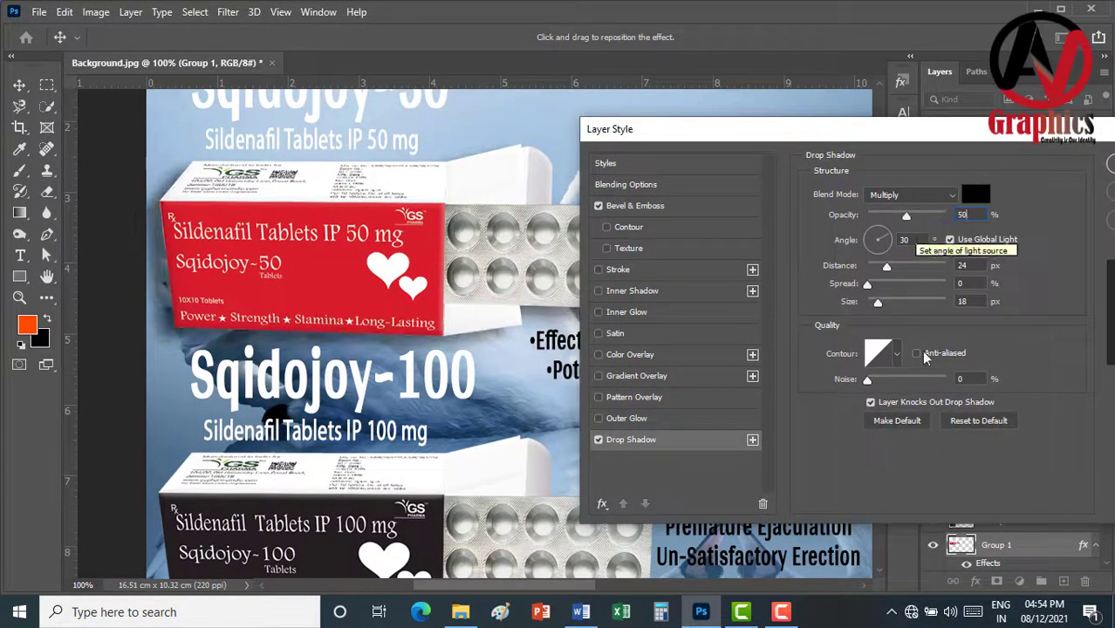
pyautogui.moveTo(878, 301); pyautogui.dragTo(875, 265)
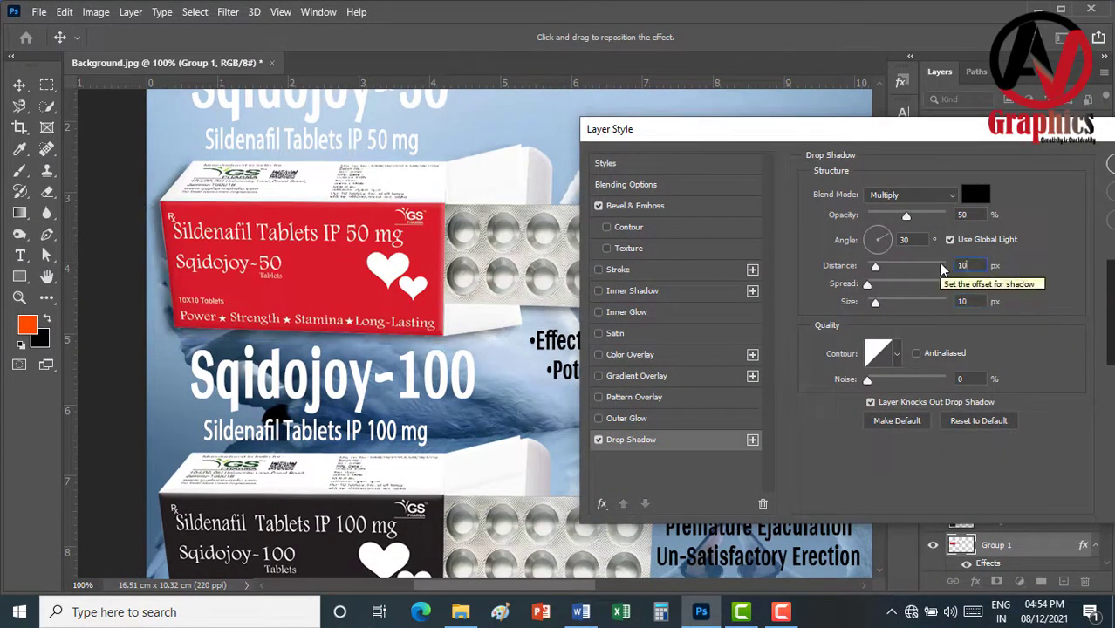
pyautogui.moveTo(785, 129); pyautogui.dragTo(678, 158)
pyautogui.click(1050, 165)
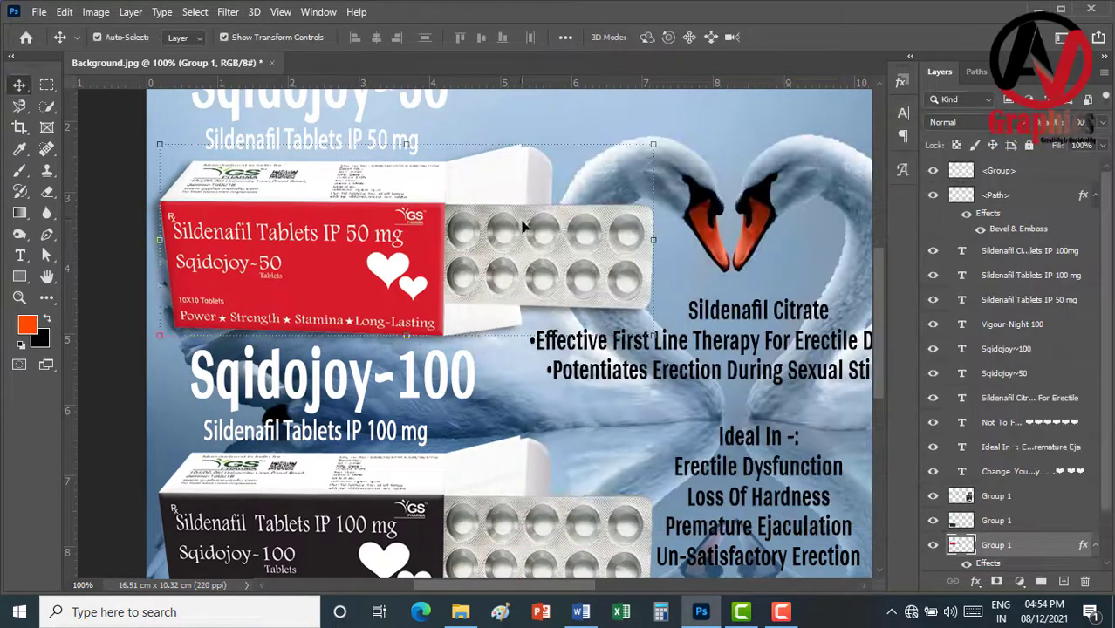
# Paste the pack's layer style onto the 100 mg pack and the Vigour-Night box
pyautogui.rightClick(1051, 520)
pyautogui.press('Escape')
pyautogui.scroll(-1, 530, 451)
pyautogui.rightClick(1071, 520)
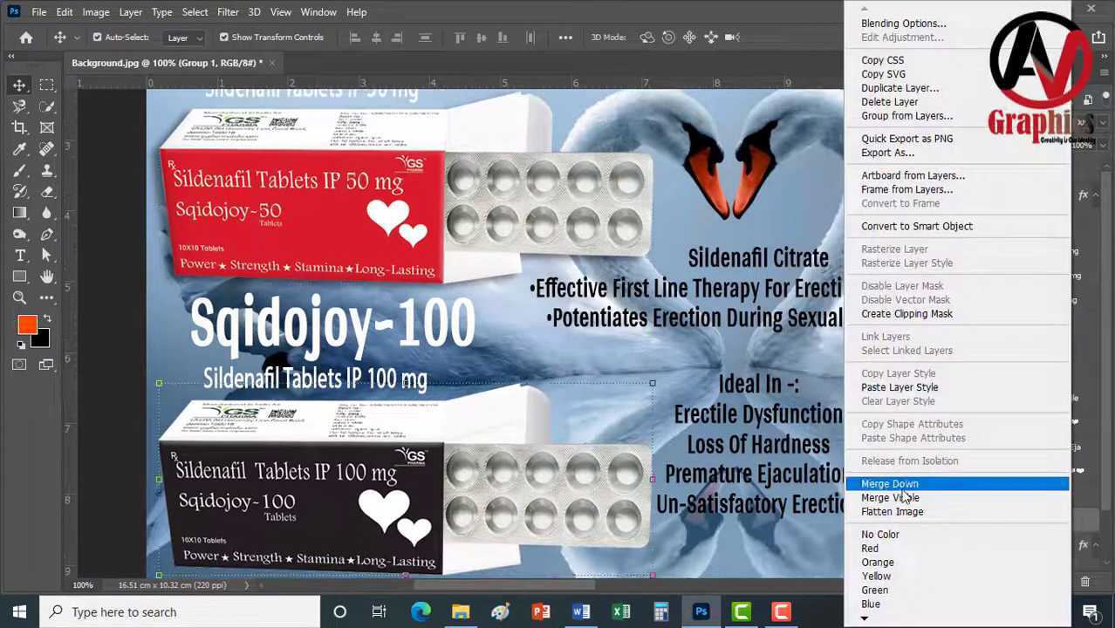
pyautogui.click(890, 483)
pyautogui.hscroll(5, 523, 349)
pyautogui.rightClick(1047, 522)
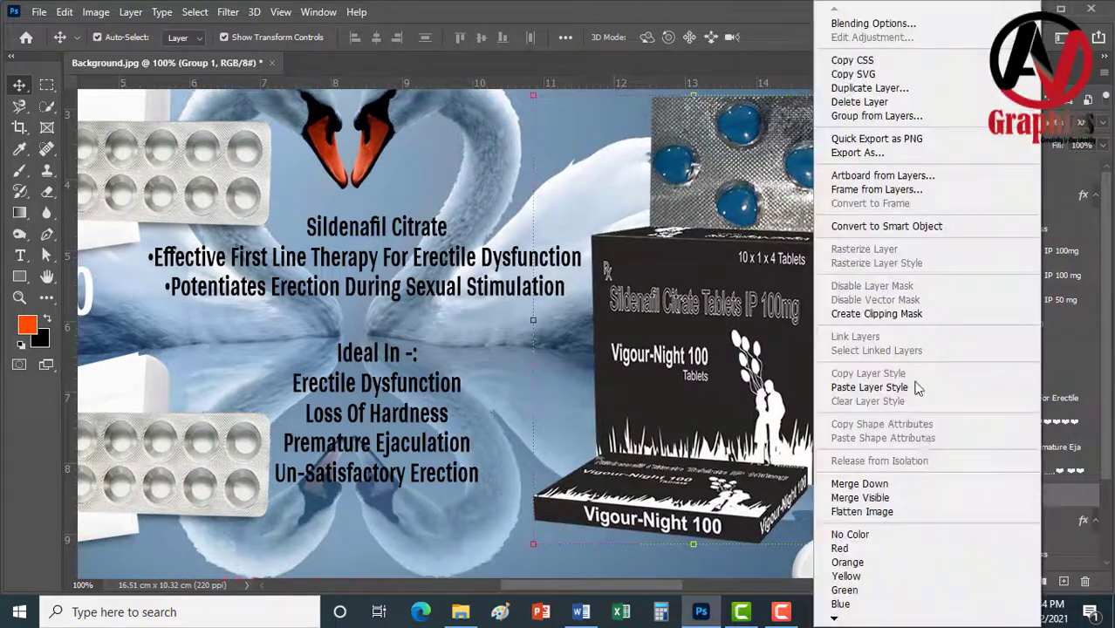
pyautogui.click(915, 388)
pyautogui.hotkey('ctrl', '-')
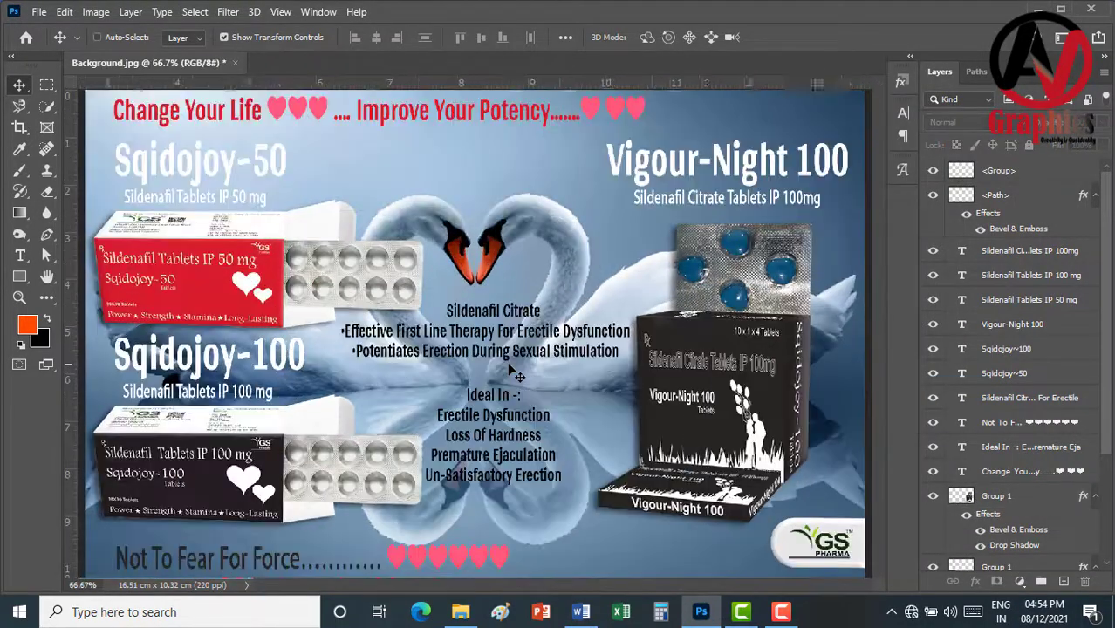
pyautogui.press('ctrl')
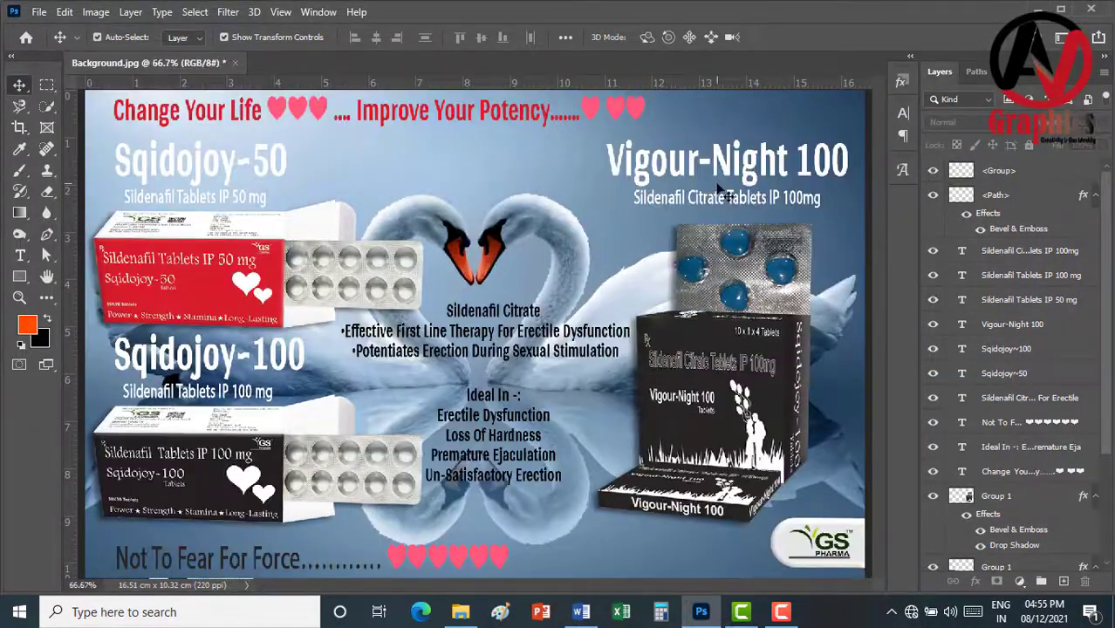
# Give the Vigour-Night 100 title a 5 px black stroke and a drop shadow
pyautogui.click(503, 113)
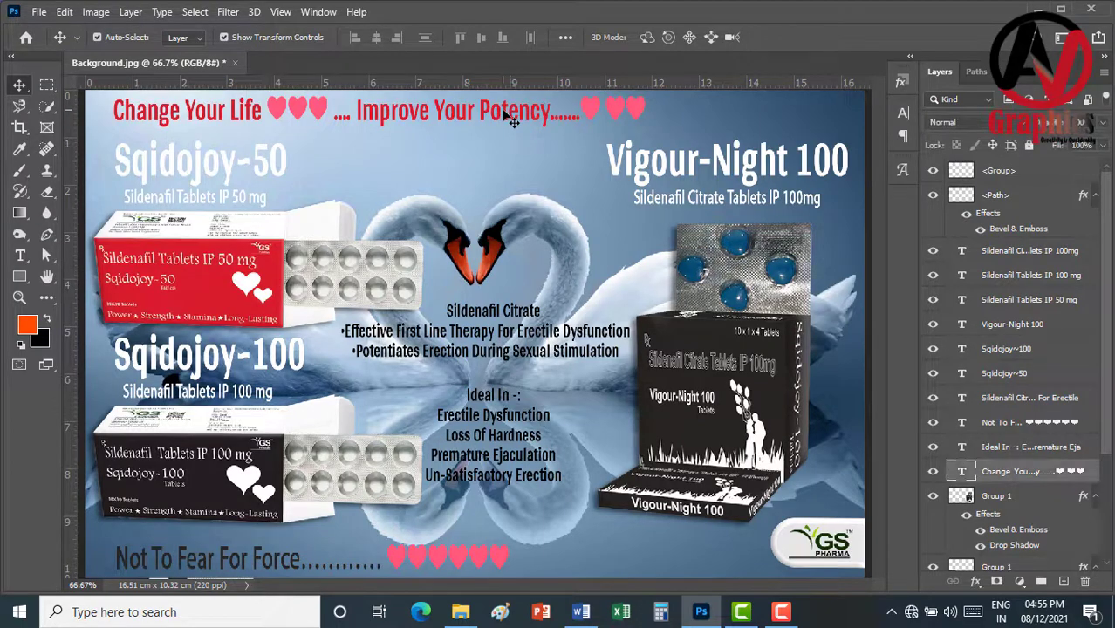
pyautogui.click(746, 179)
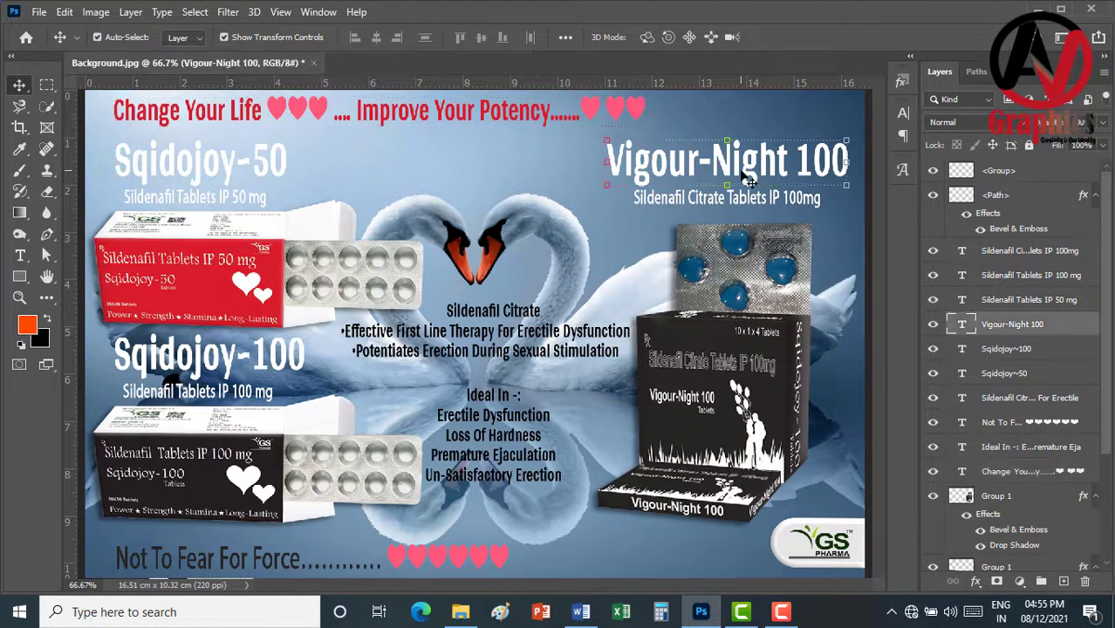
pyautogui.hotkey('ctrl', '+')
pyautogui.scroll(3, 773, 252)
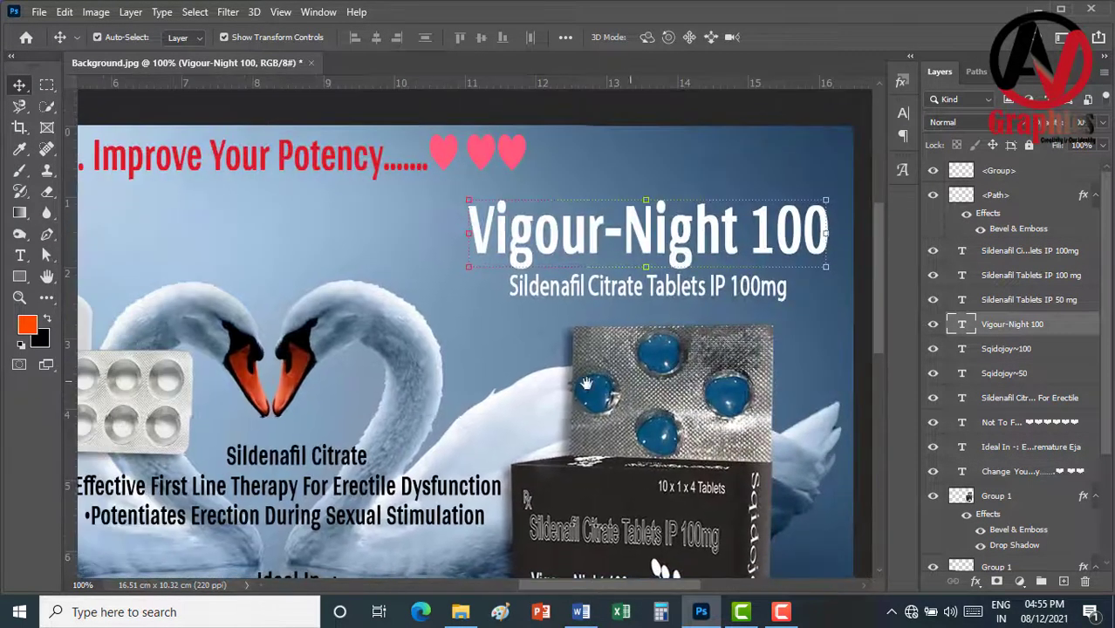
pyautogui.doubleClick(1073, 323)
pyautogui.moveTo(610, 133)
pyautogui.mouseDown()
pyautogui.moveTo(845, 111)
pyautogui.moveTo(775, 281)
pyautogui.mouseUp()
pyautogui.click(743, 252)
pyautogui.click(985, 336)
pyautogui.scroll(-6, 1002, 339)
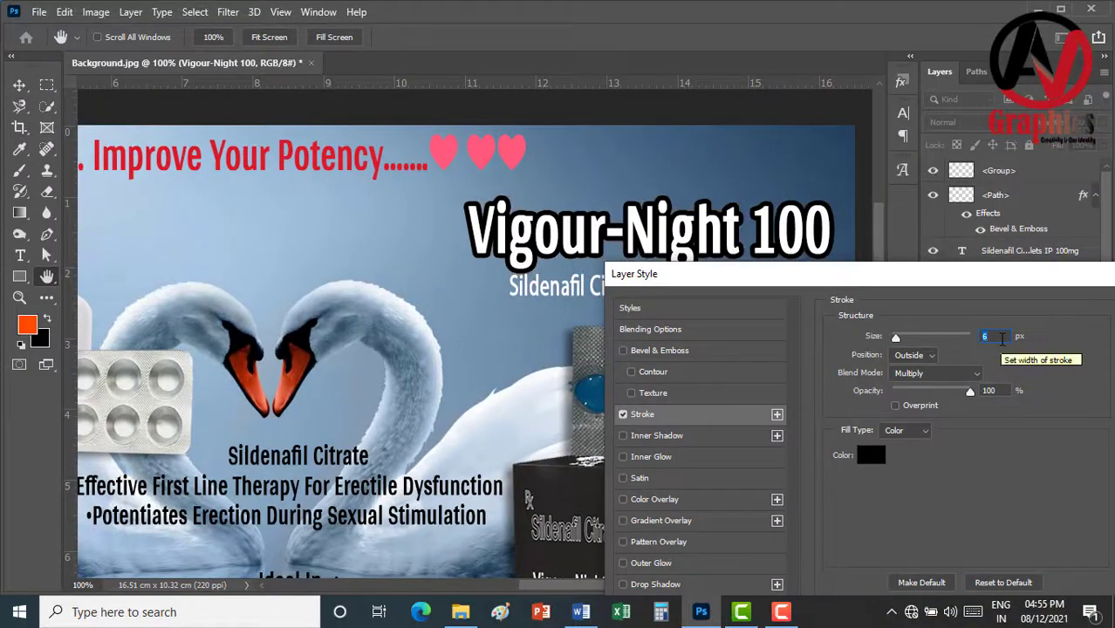
pyautogui.scroll(-1, 1001, 339)
pyautogui.moveTo(915, 279)
pyautogui.mouseDown()
pyautogui.moveTo(907, 143)
pyautogui.moveTo(982, 396)
pyautogui.moveTo(1099, 150)
pyautogui.moveTo(733, 306)
pyautogui.moveTo(870, 57)
pyautogui.mouseUp()
pyautogui.click(703, 461)
pyautogui.press('Return')
# Copy the Vigour-Night 100 layer style and paste it onto Sqidojoy~50 and Sqidojoy~100
pyautogui.rightClick(865, 338)
pyautogui.click(918, 566)
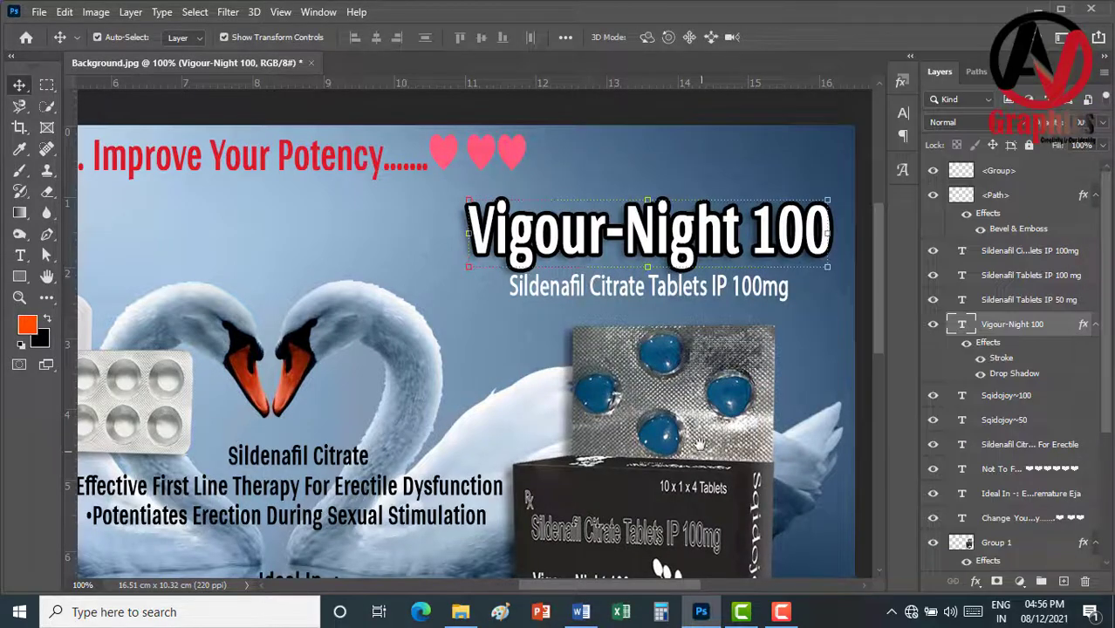
pyautogui.click(942, 419)
pyautogui.rightClick(881, 419)
pyautogui.click(932, 566)
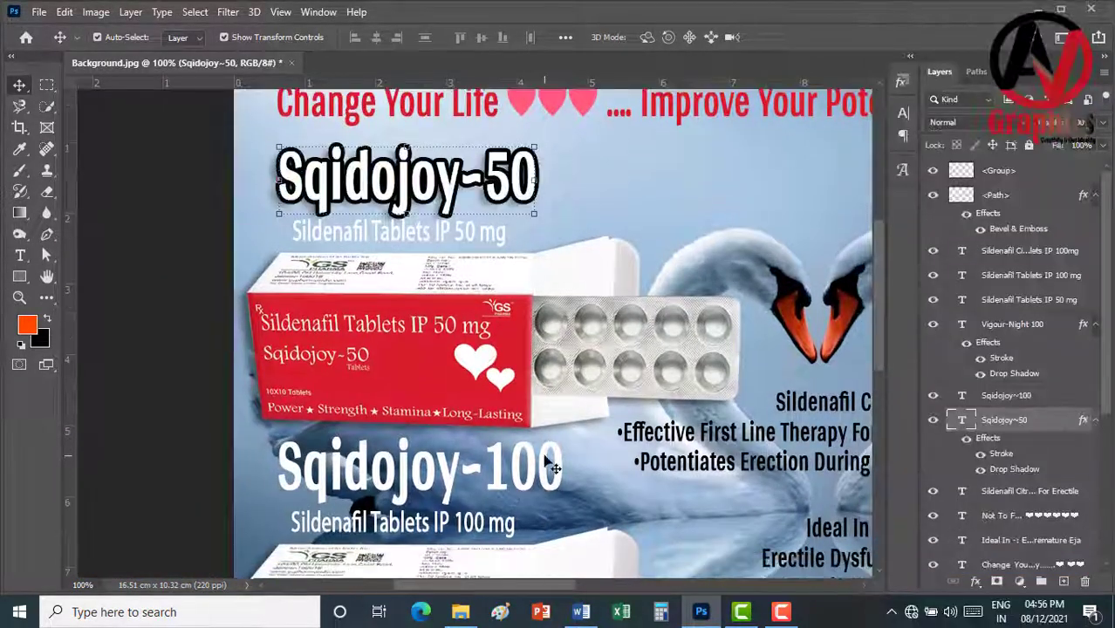
pyautogui.click(1003, 395)
pyautogui.rightClick(1004, 395)
pyautogui.click(926, 566)
pyautogui.hscroll(5, 717, 229)
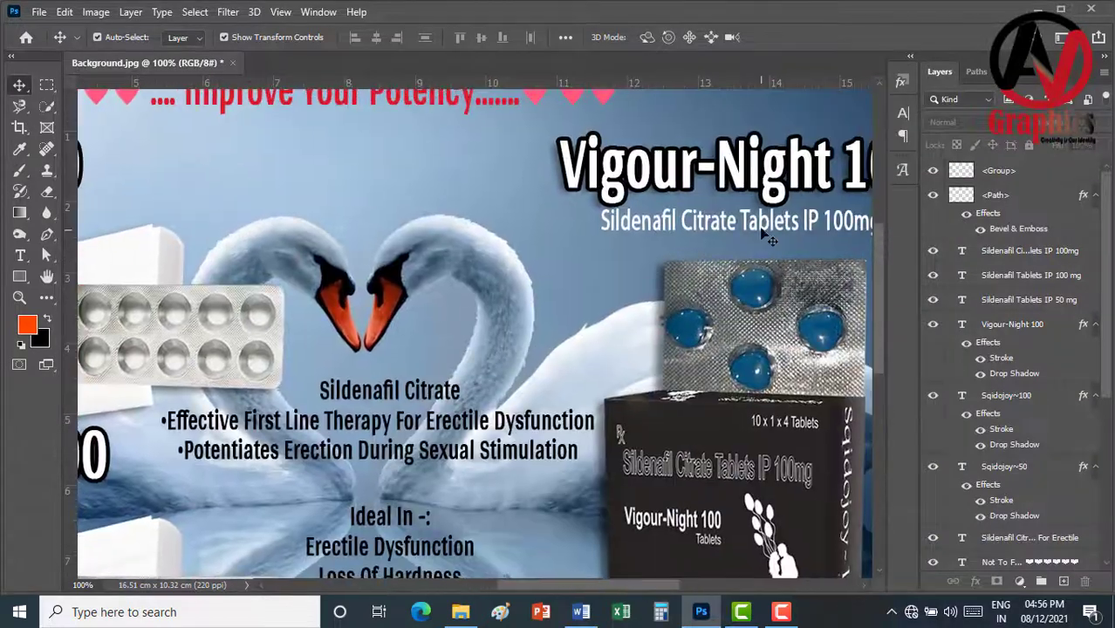
# Add a drop shadow to the 50 mg subtitle: distance 5, size 5, opacity 70%
pyautogui.click(765, 229)
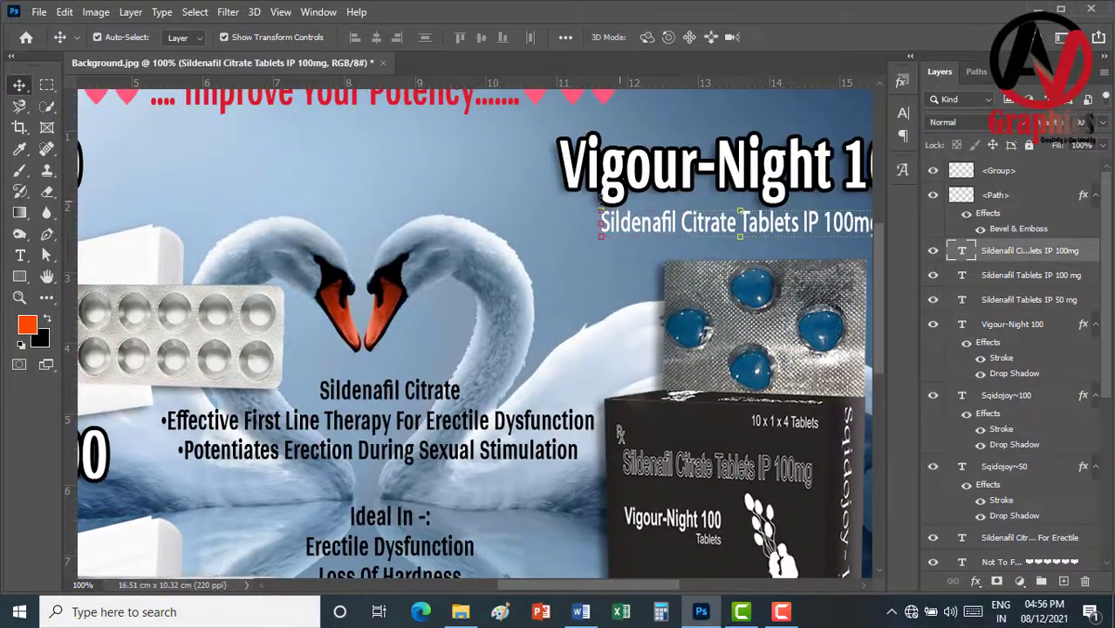
pyautogui.hscroll(-5, 685, 241)
pyautogui.scroll(-1, 685, 242)
pyautogui.click(347, 197)
pyautogui.click(357, 492)
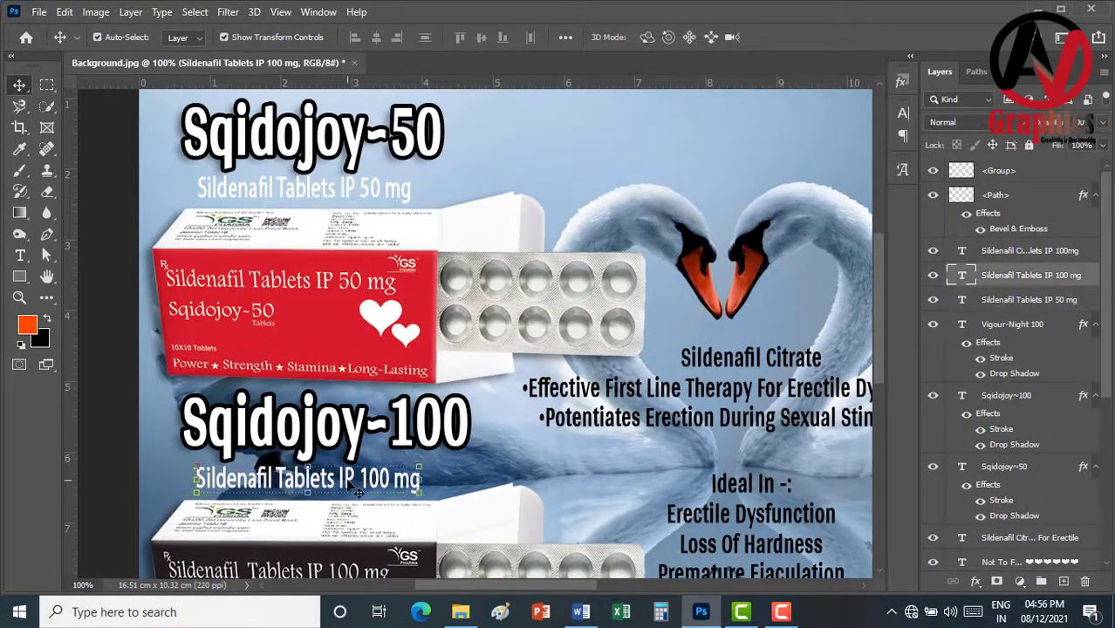
pyautogui.click(406, 195)
pyautogui.click(572, 371)
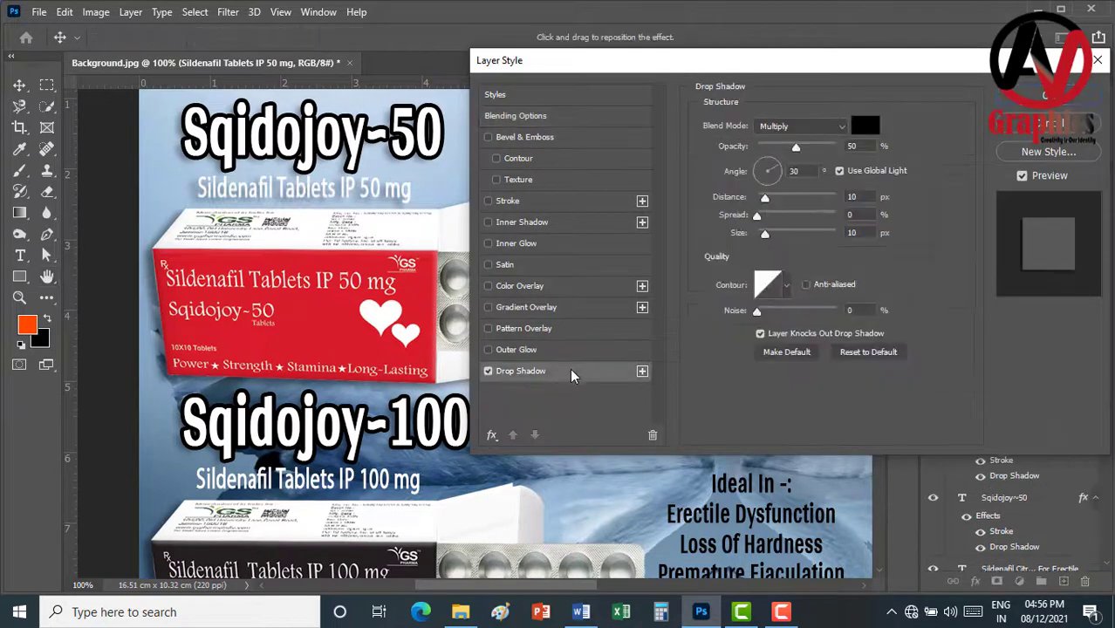
pyautogui.doubleClick(851, 196)
pyautogui.write('5')
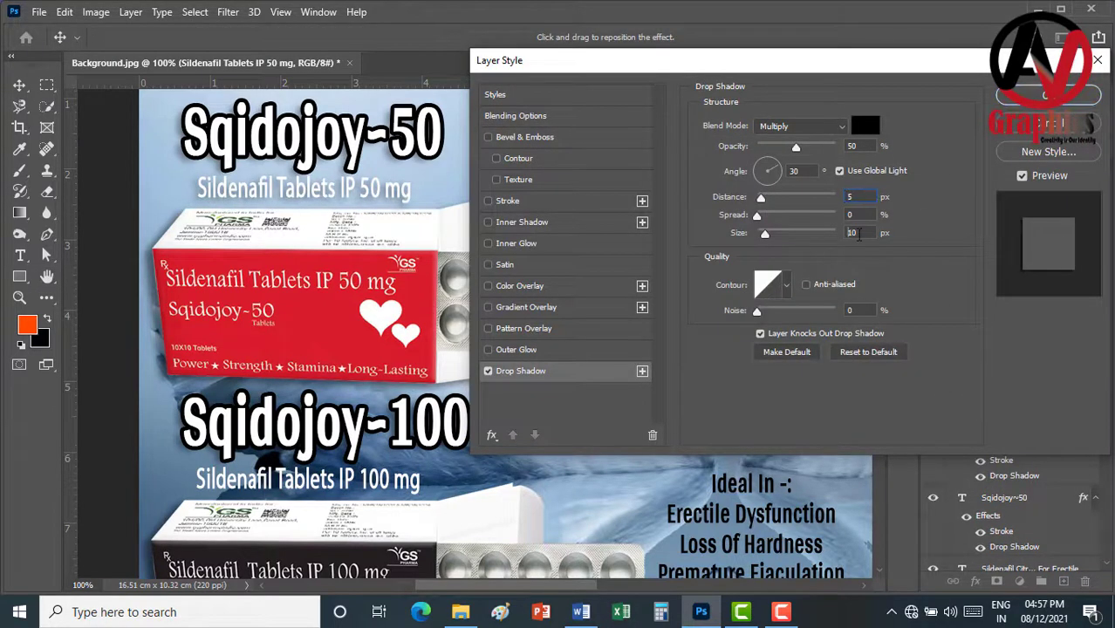
pyautogui.doubleClick(850, 232)
pyautogui.write('5')
pyautogui.doubleClick(850, 145)
pyautogui.write('70')
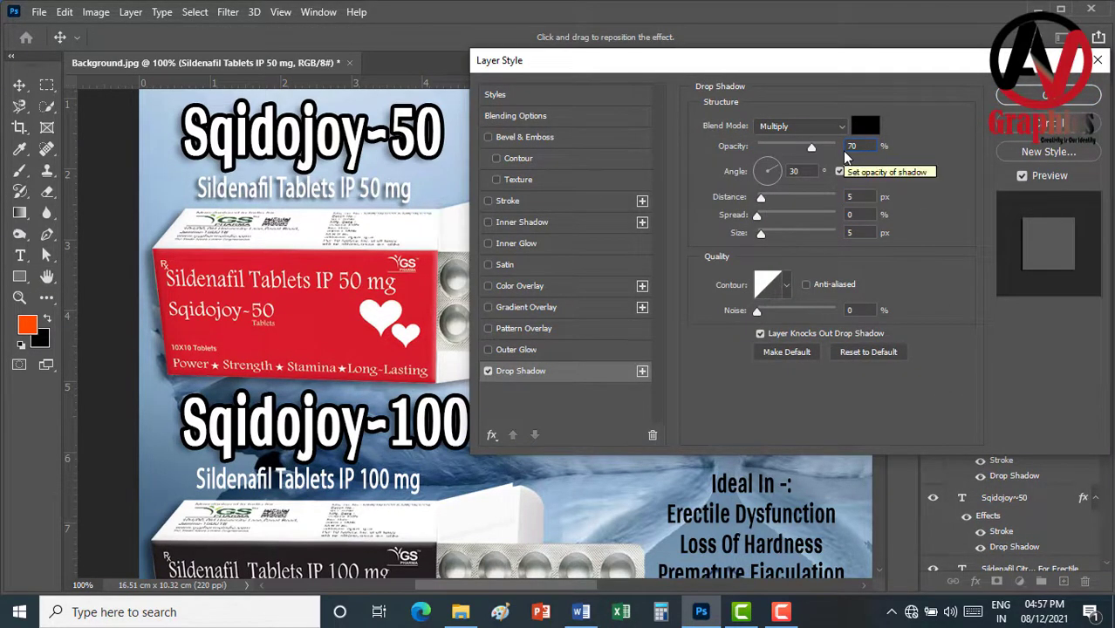
pyautogui.click(1047, 94)
# Paste the shadow style onto the 100 mg and Vigour-Night subtitles
pyautogui.click(1091, 273)
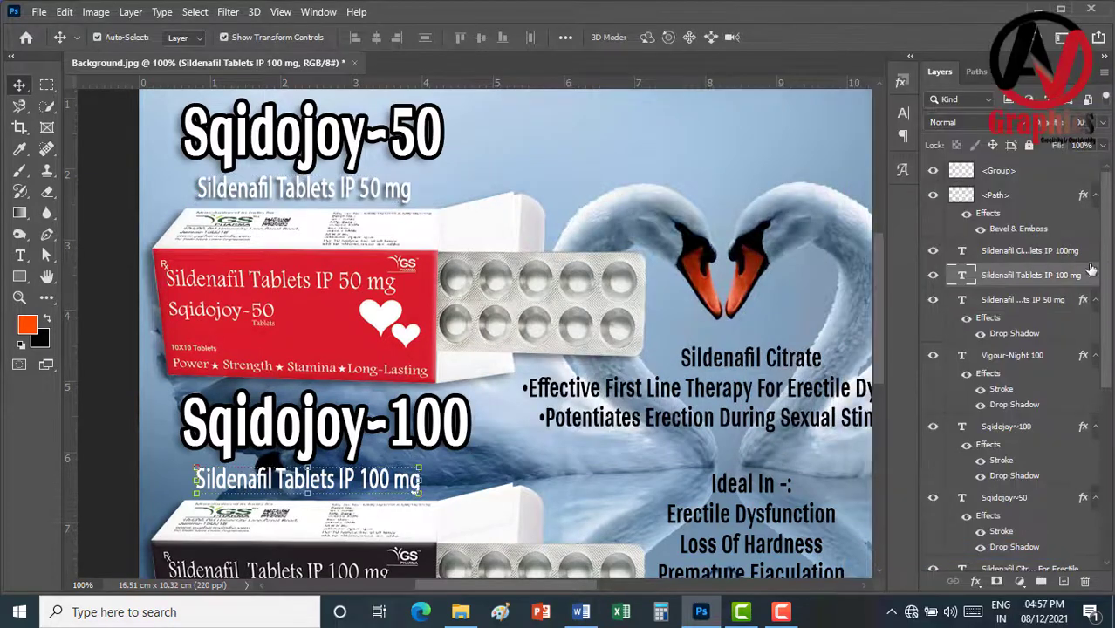
pyautogui.rightClick(1090, 273)
pyautogui.click(1012, 565)
pyautogui.click(1092, 253)
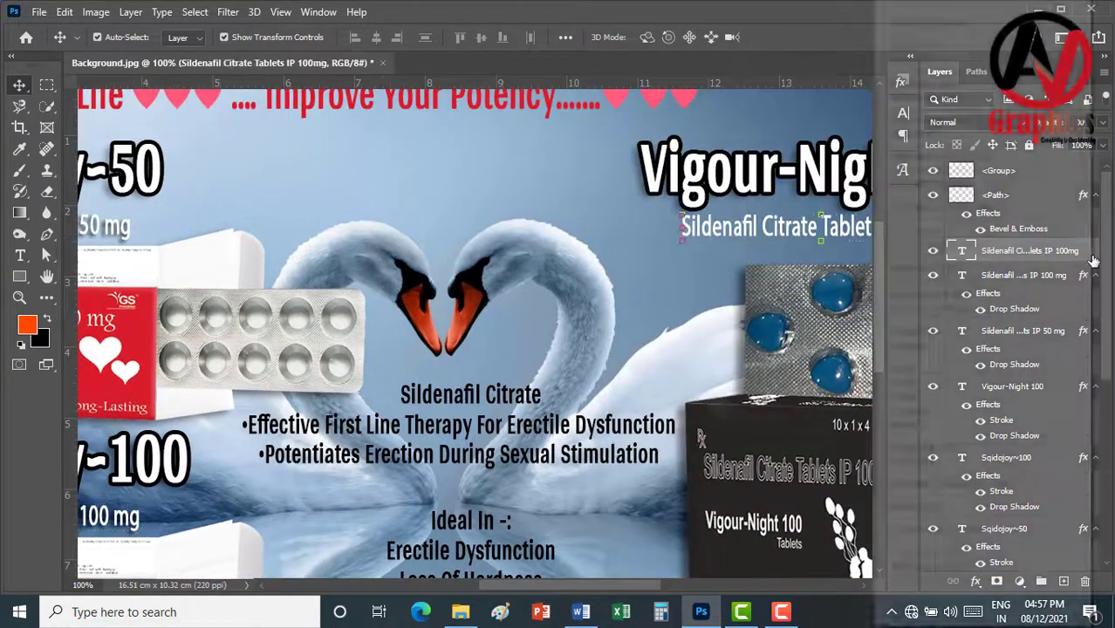
pyautogui.rightClick(1093, 259)
pyautogui.click(1012, 551)
pyautogui.scroll(-2, 825, 307)
pyautogui.hscroll(-4, 824, 307)
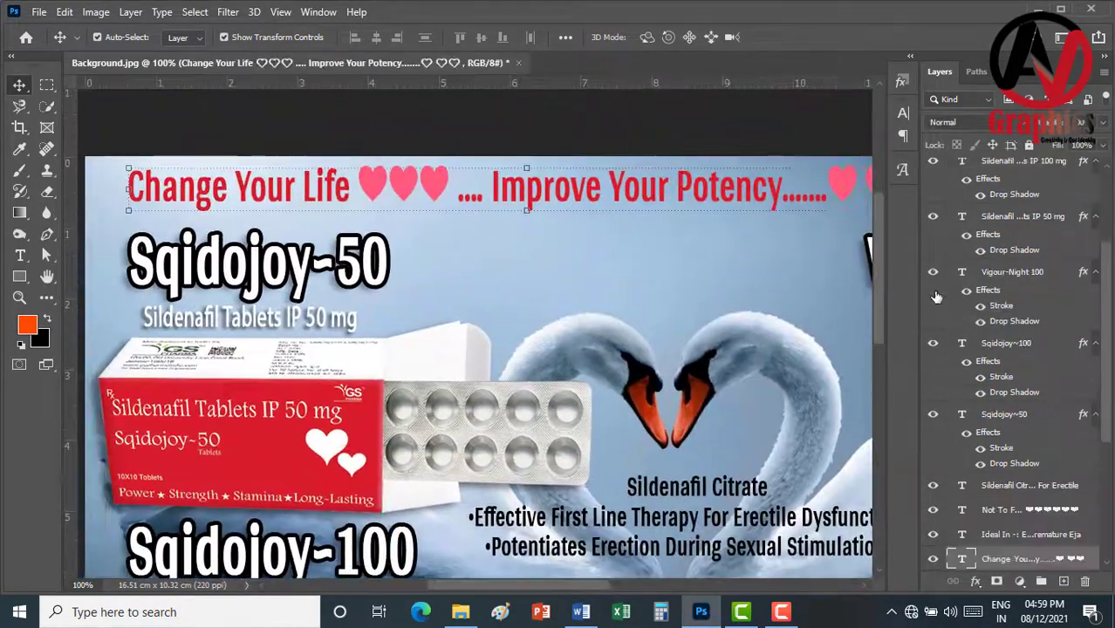
# Add a white 5 px Normal-blend stroke to the Change Your Life headline
pyautogui.doubleClick(1038, 558)
pyautogui.click(705, 209)
pyautogui.moveTo(824, 81); pyautogui.dragTo(670, 83)
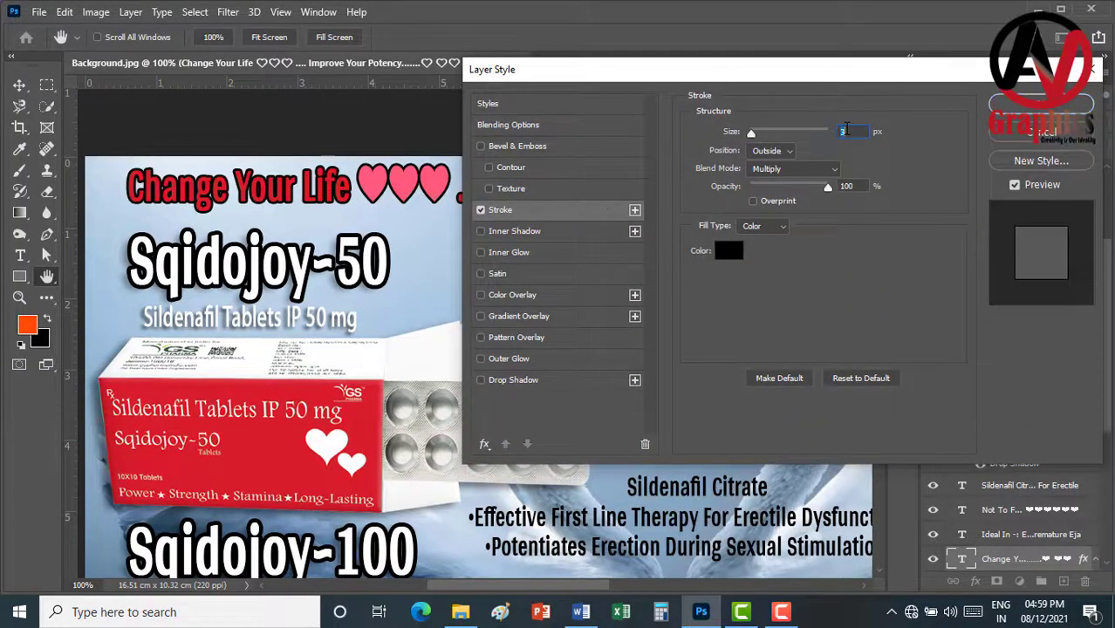
pyautogui.click(729, 252)
pyautogui.moveTo(729, 259); pyautogui.dragTo(562, 125)
pyautogui.click(931, 115)
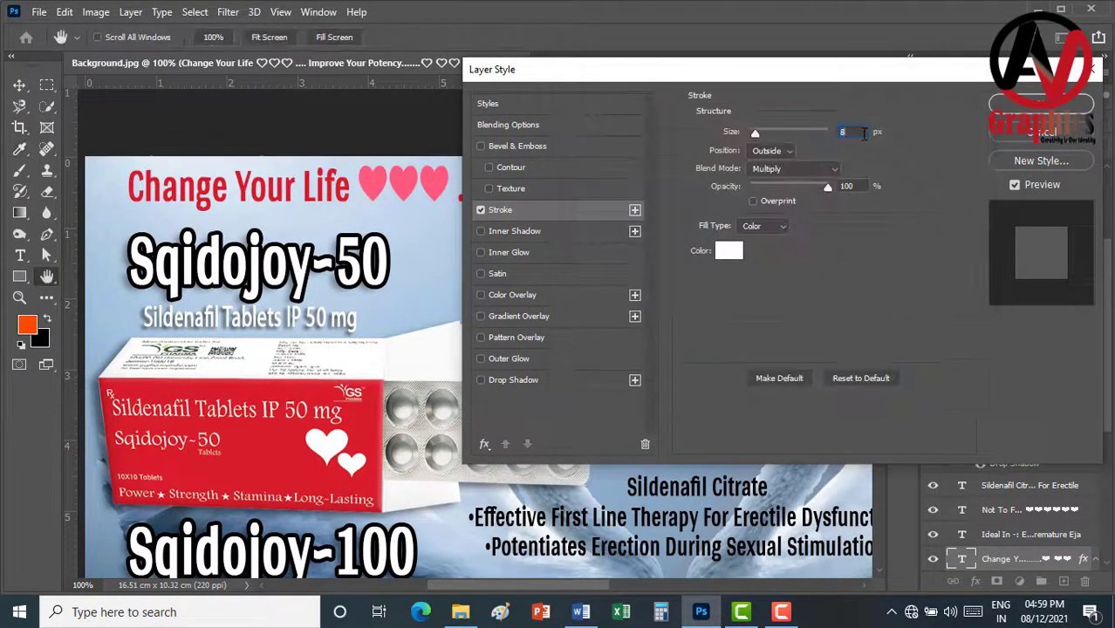
pyautogui.click(820, 168)
pyautogui.click(785, 160)
pyautogui.doubleClick(845, 131)
pyautogui.write('3')
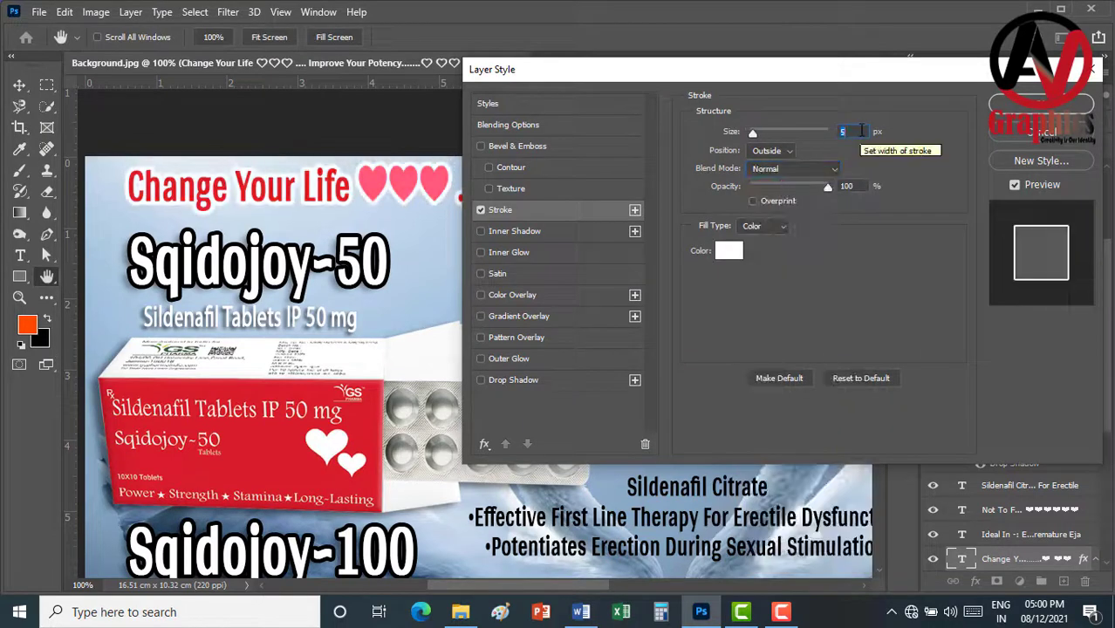
pyautogui.press('Up')
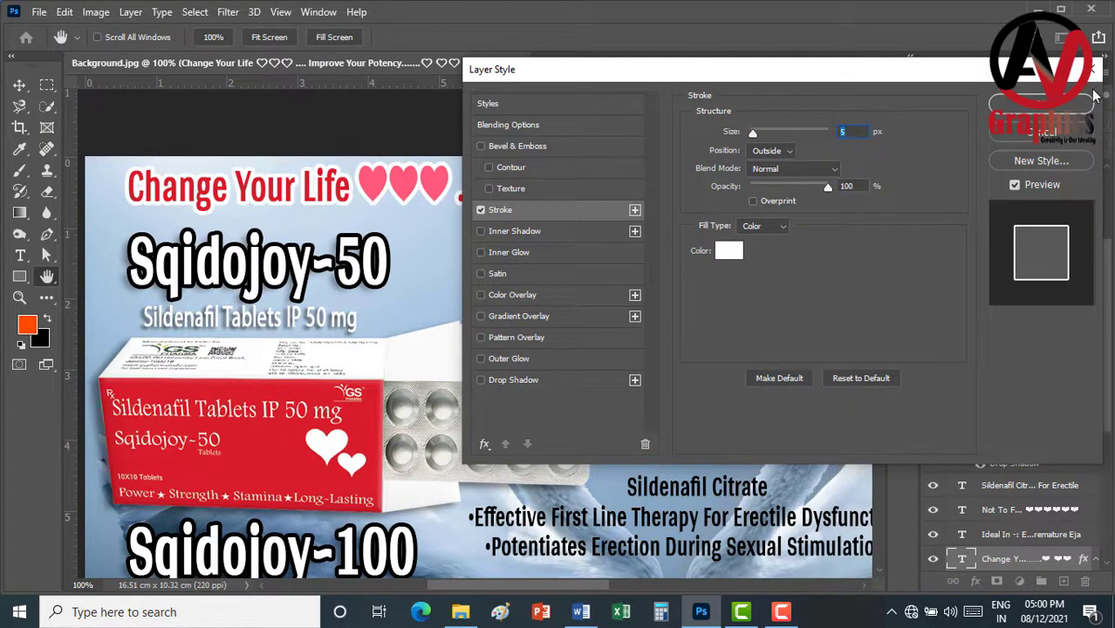
# Add an adjusted drop shadow to the headline and confirm the layer style
pyautogui.click(513, 379)
pyautogui.doubleClick(848, 206)
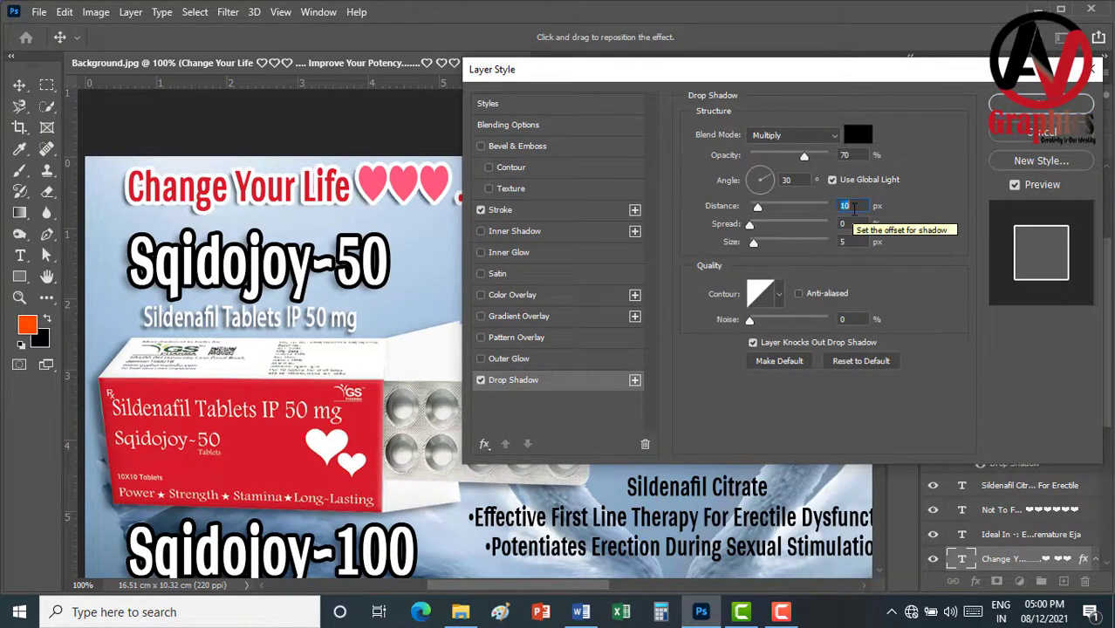
pyautogui.doubleClick(854, 242)
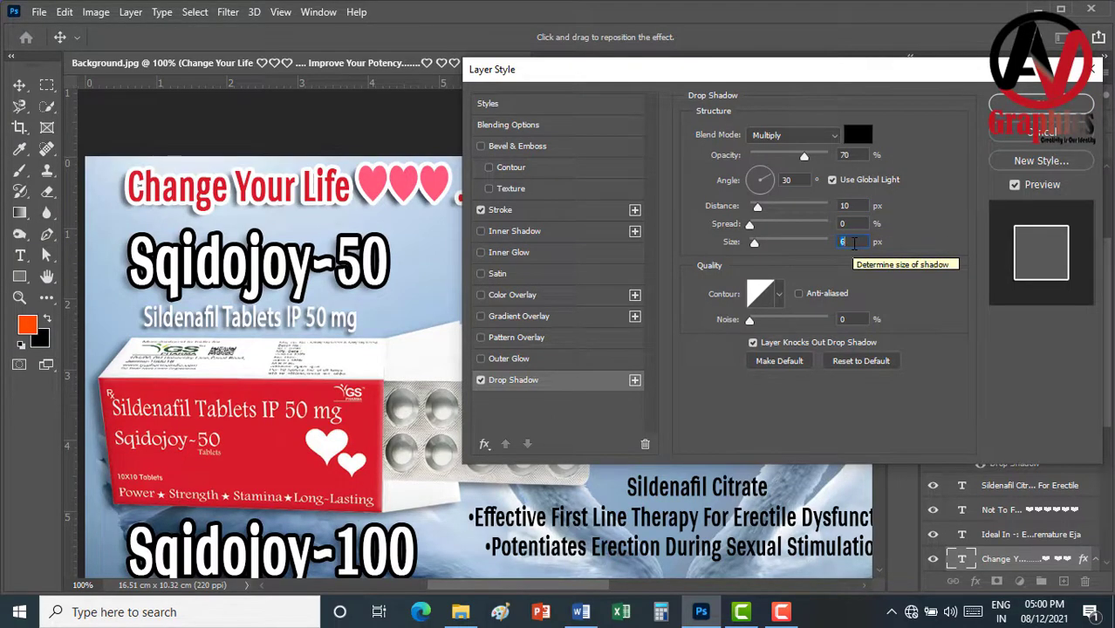
pyautogui.press('Down')
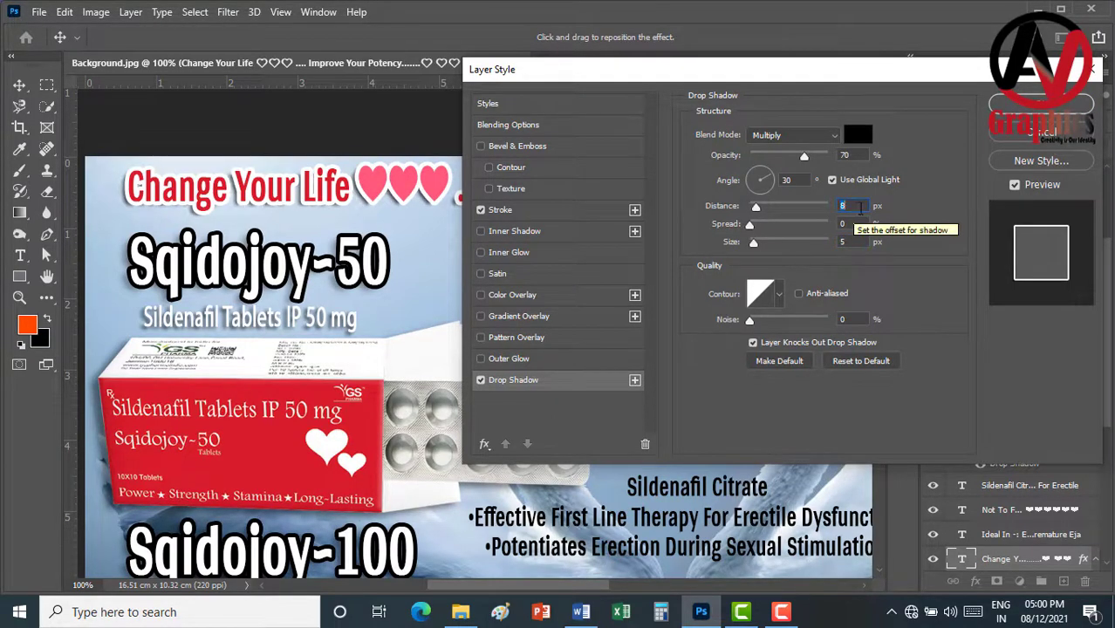
pyautogui.press('Return')
# Copy the headline style and paste it onto the Sildenafil Citrate bullet block
pyautogui.scroll(-1, 740, 250)
pyautogui.rightClick(1012, 559)
pyautogui.click(951, 566)
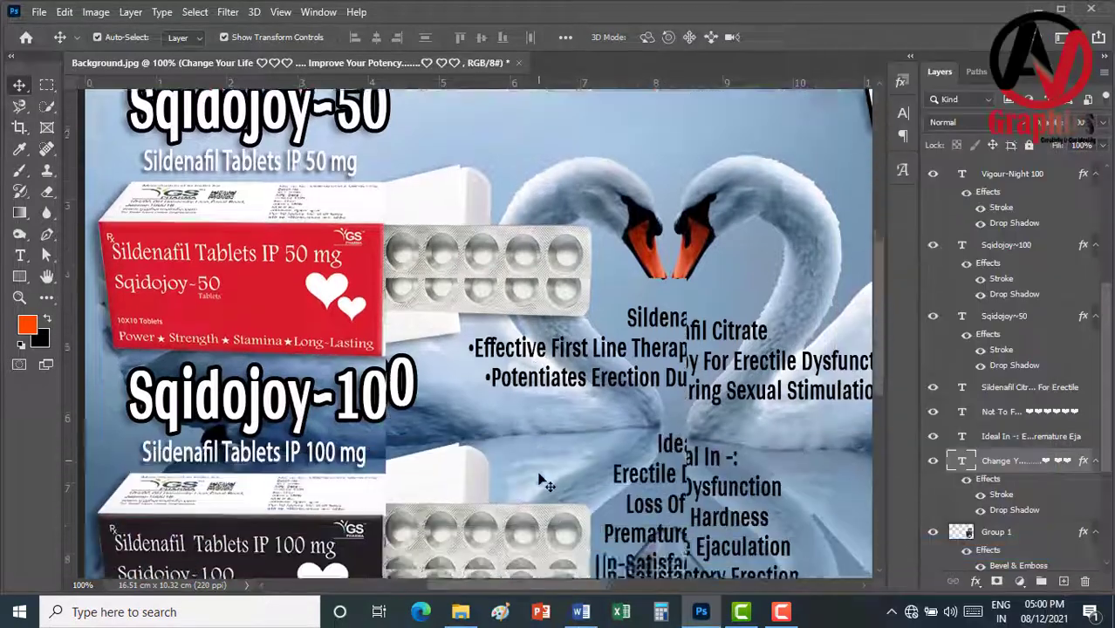
pyautogui.scroll(-10, 543, 481)
pyautogui.click(1030, 387)
pyautogui.rightClick(1029, 388)
pyautogui.click(959, 410)
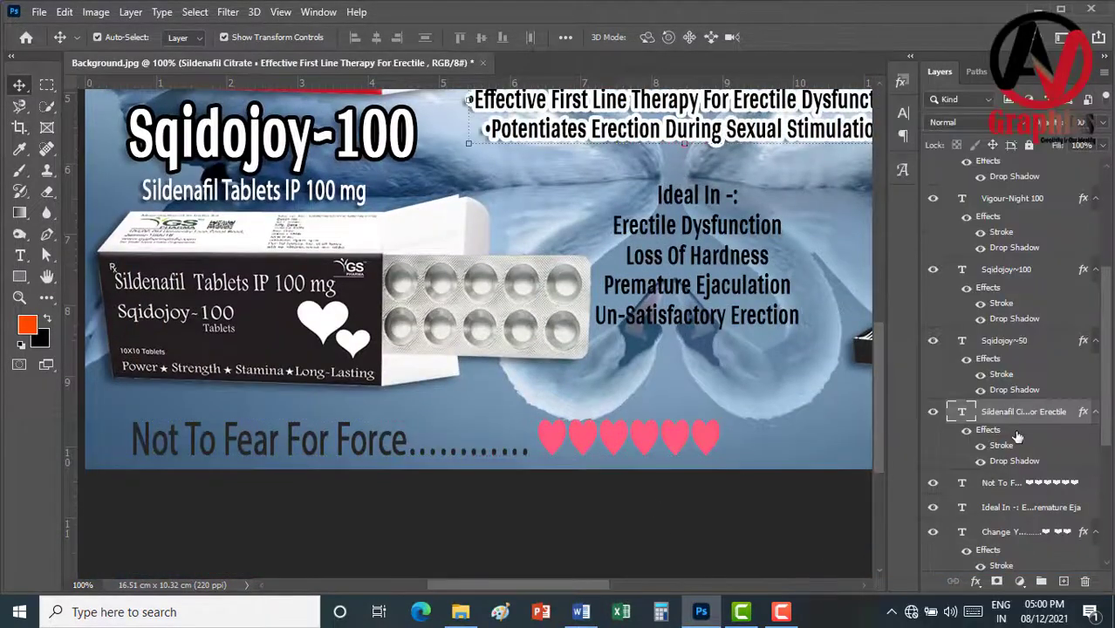
pyautogui.click(663, 445)
# Paste the headline style onto the Not To Fear tagline and the Ideal In list
pyautogui.rightClick(1086, 486)
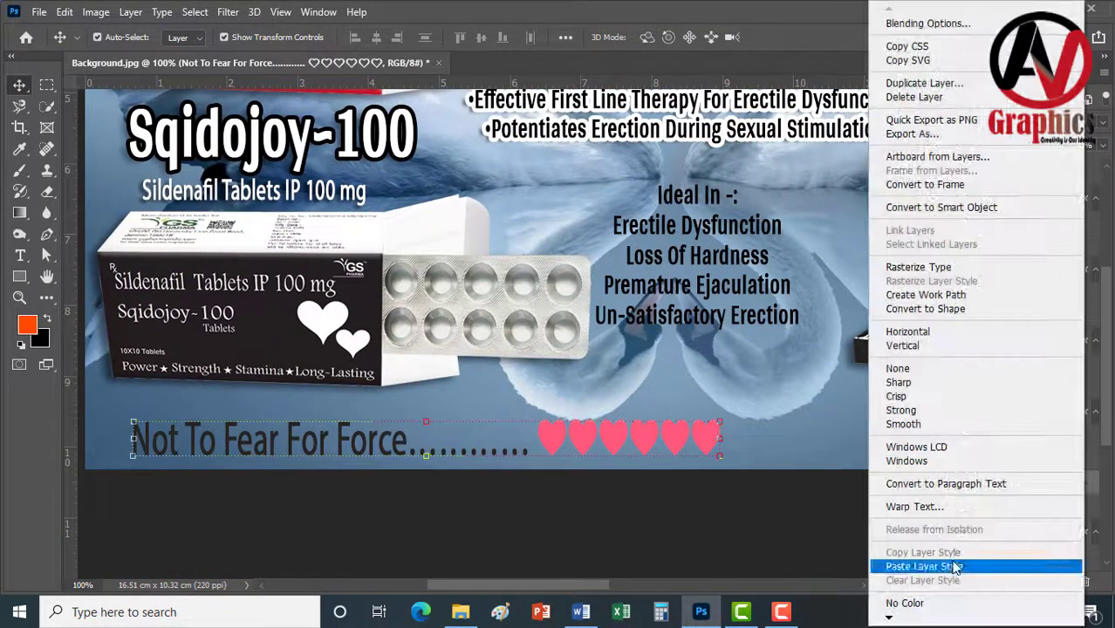
pyautogui.click(953, 564)
pyautogui.moveTo(789, 349); pyautogui.dragTo(593, 445)
pyautogui.click(1029, 553)
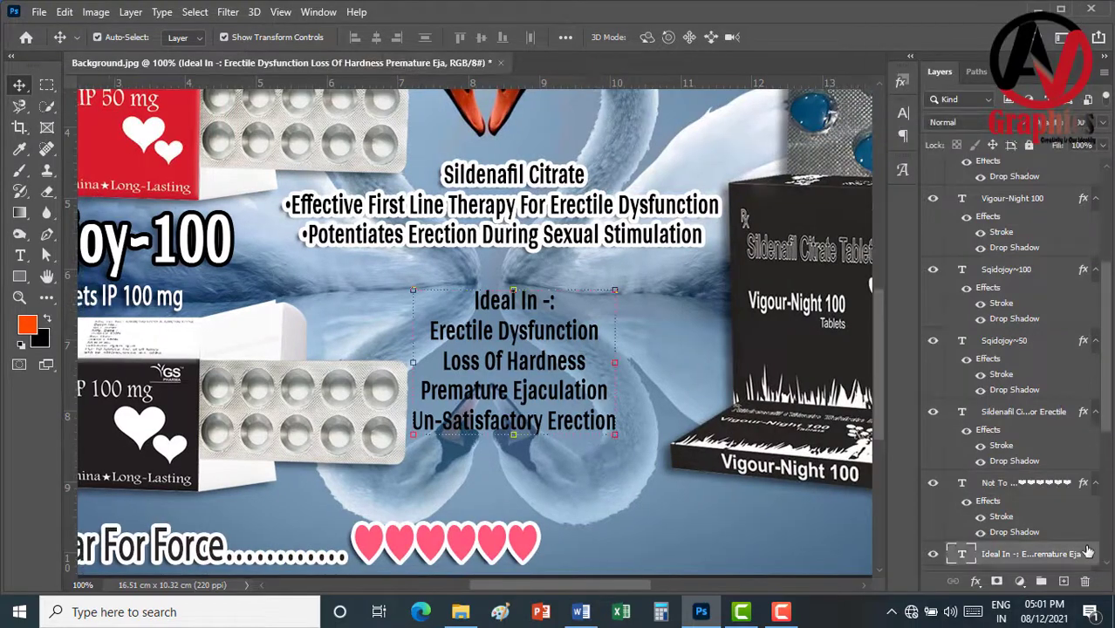
pyautogui.rightClick(1030, 554)
pyautogui.click(951, 568)
pyautogui.hotkey('ctrl', '-')
pyautogui.hotkey('ctrl', '-')
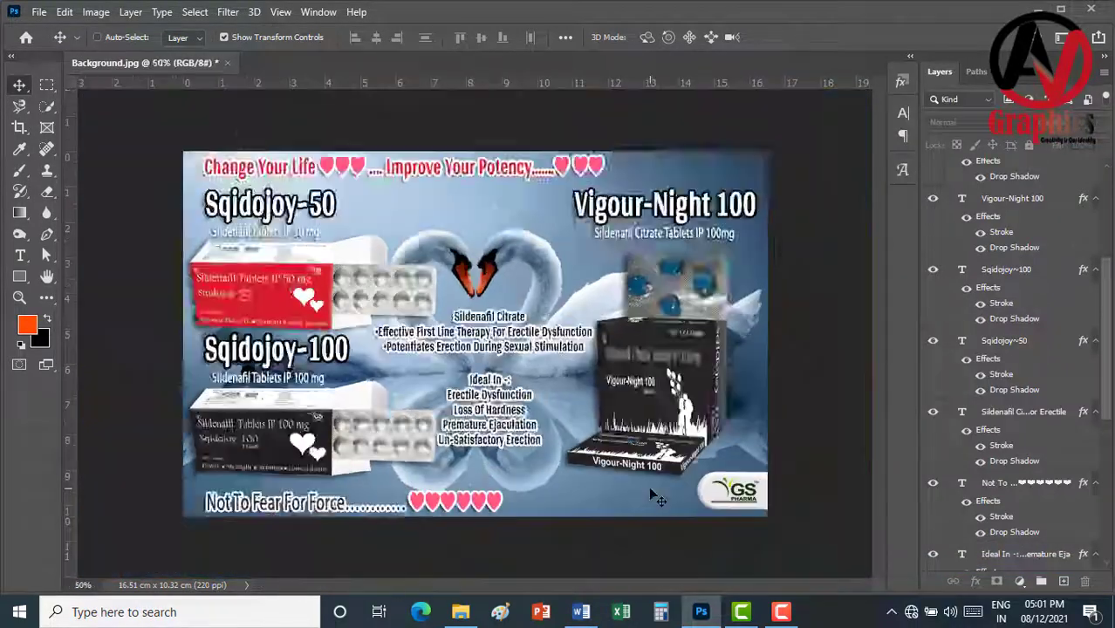
pyautogui.hotkey('ctrl', '+')
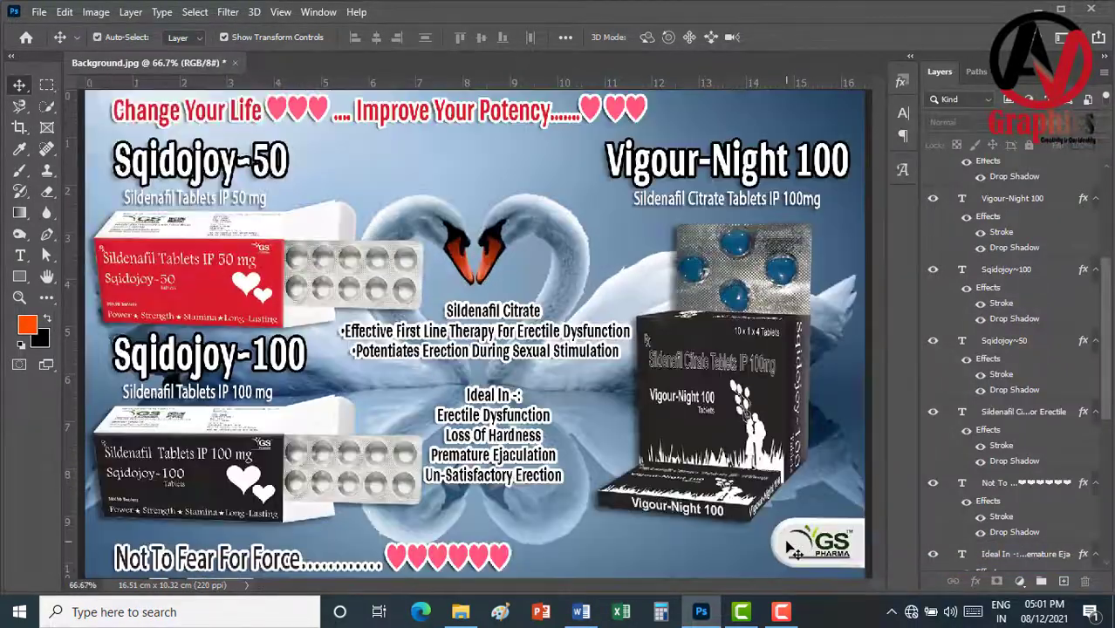
# Tweak the Sqidojoy~50 title's drop shadow, raising its size and slightly reducing distance
pyautogui.click(1047, 342)
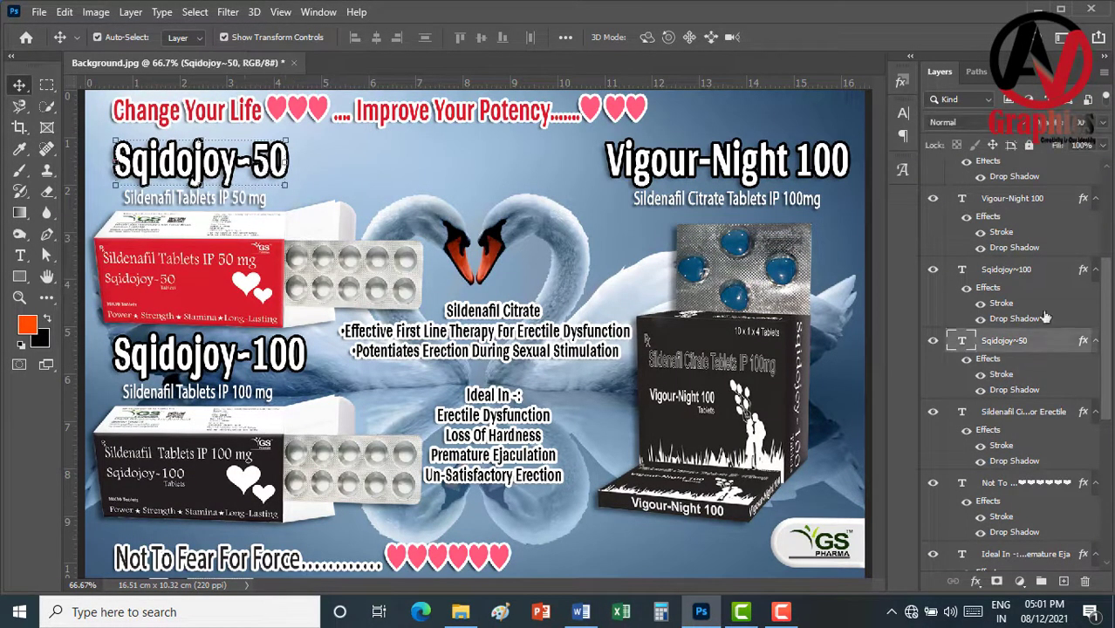
pyautogui.hotkey('ctrl', '+')
pyautogui.doubleClick(1058, 345)
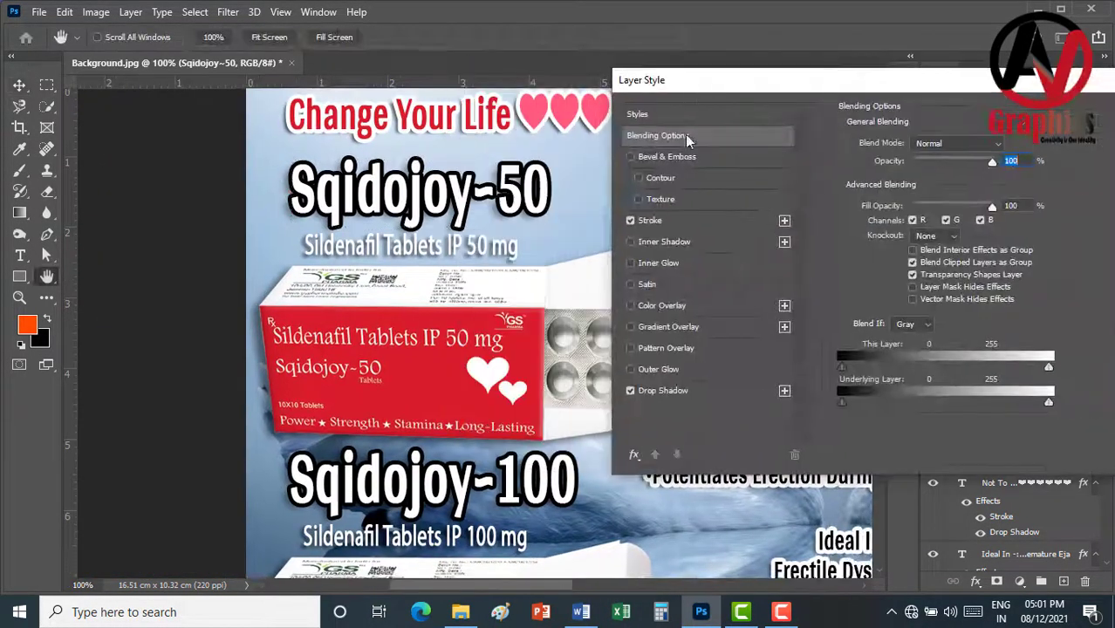
pyautogui.click(663, 390)
pyautogui.click(1003, 215)
pyautogui.click(1003, 252)
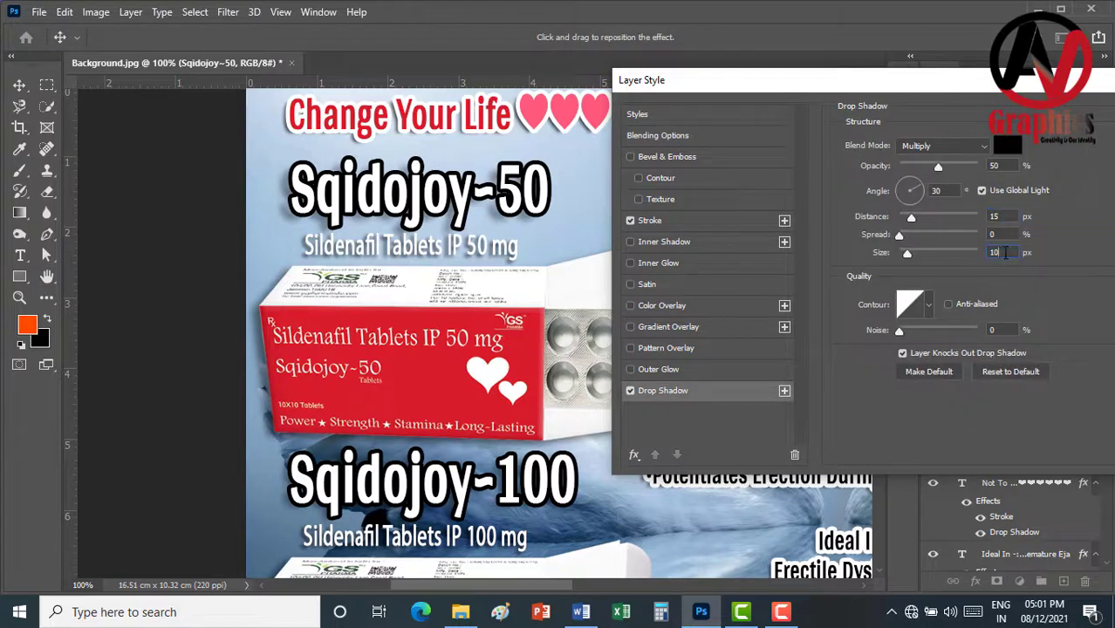
pyautogui.write('4')
pyautogui.press('Up')
pyautogui.press('Up')
pyautogui.press('Up')
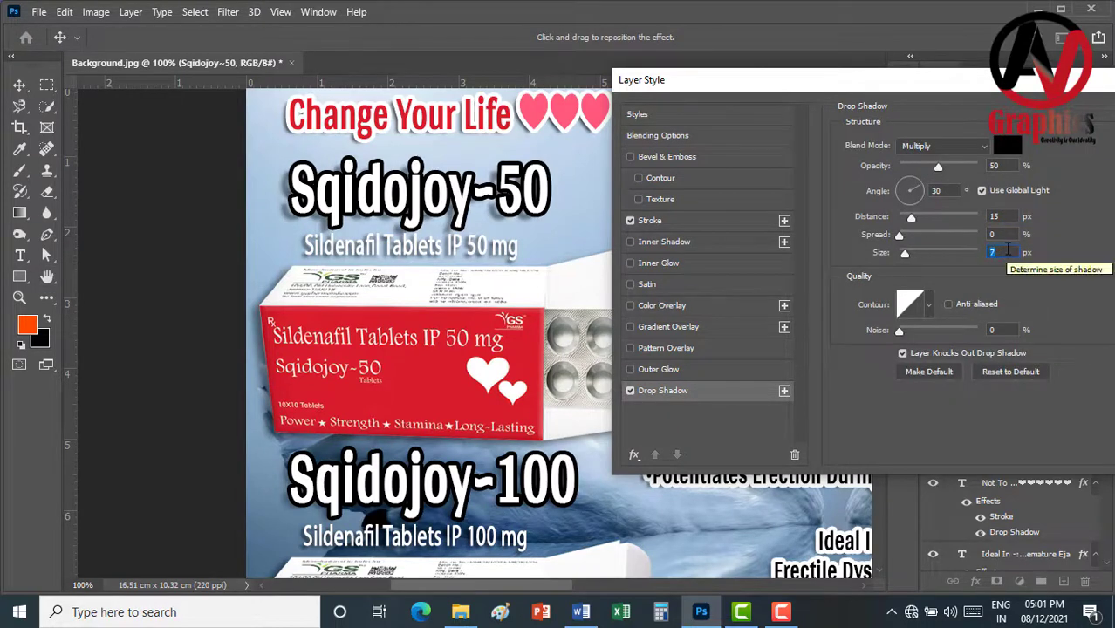
pyautogui.click(1003, 216)
pyautogui.press('Down')
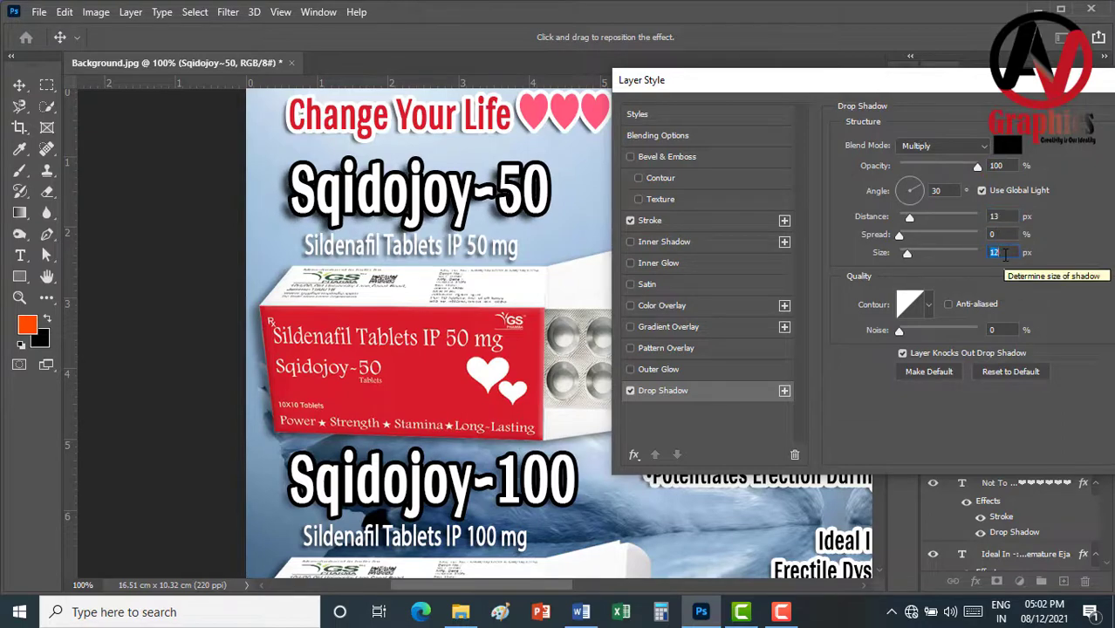
# Set an effect size of 16 and enable Outer Glow on the Sqidojoy~50 title
pyautogui.click(995, 252)
pyautogui.write('16')
pyautogui.click(630, 369)
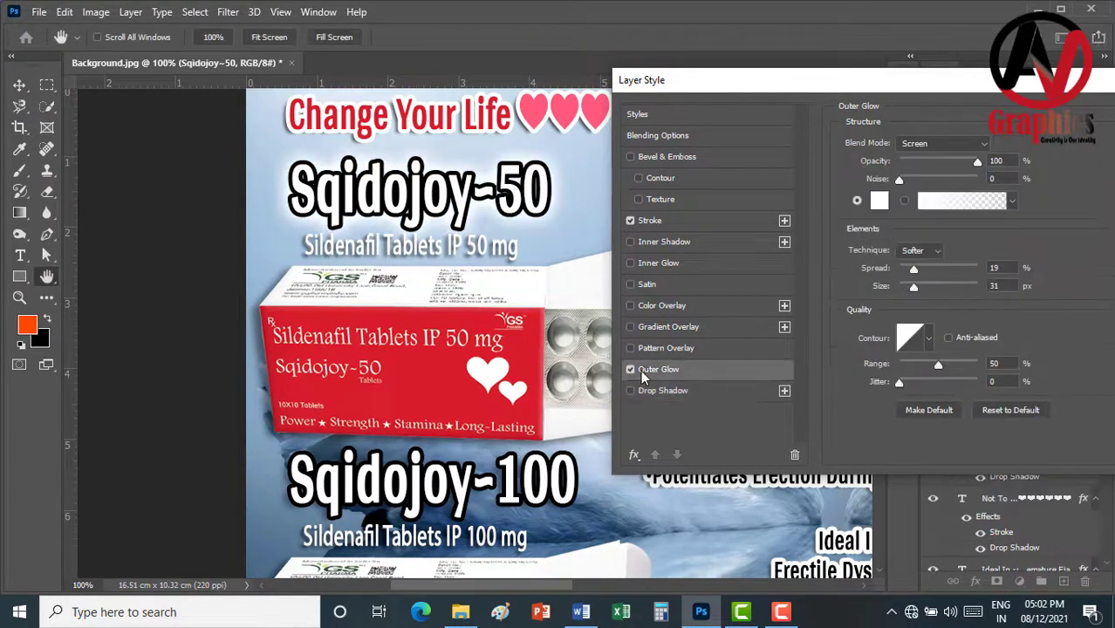
pyautogui.click(957, 114)
# Copy the Sqidojoy~50 style and paste it onto Sqidojoy~100 and Vigour-Night 100
pyautogui.rightClick(1003, 340)
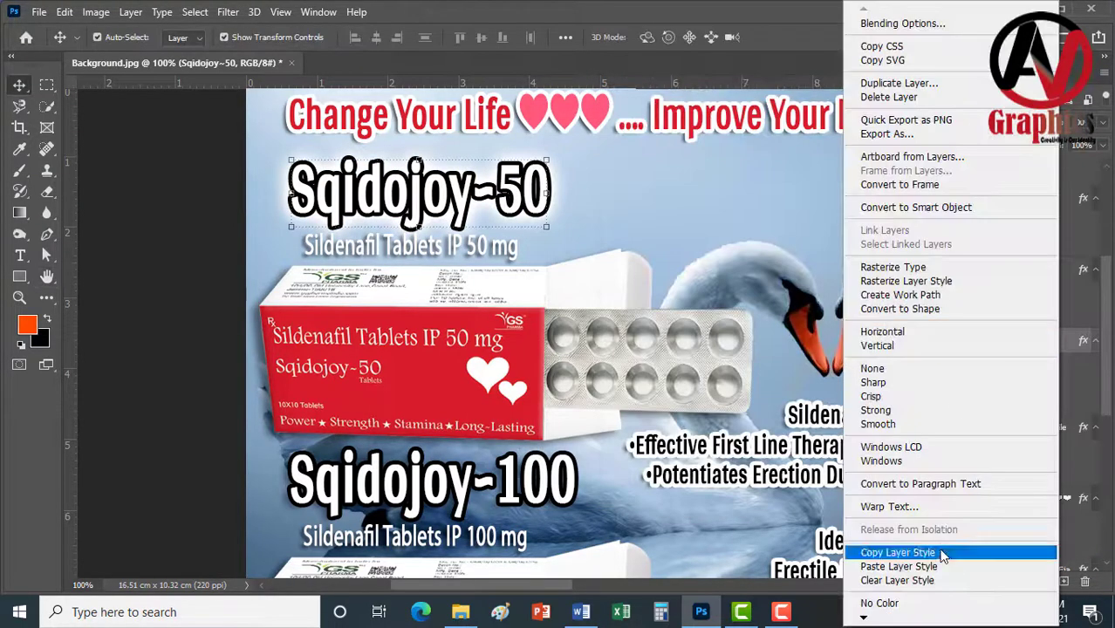
pyautogui.click(933, 552)
pyautogui.click(1006, 269)
pyautogui.rightClick(1006, 269)
pyautogui.click(934, 568)
pyautogui.hscroll(5, 672, 247)
pyautogui.click(1012, 198)
pyautogui.rightClick(1012, 198)
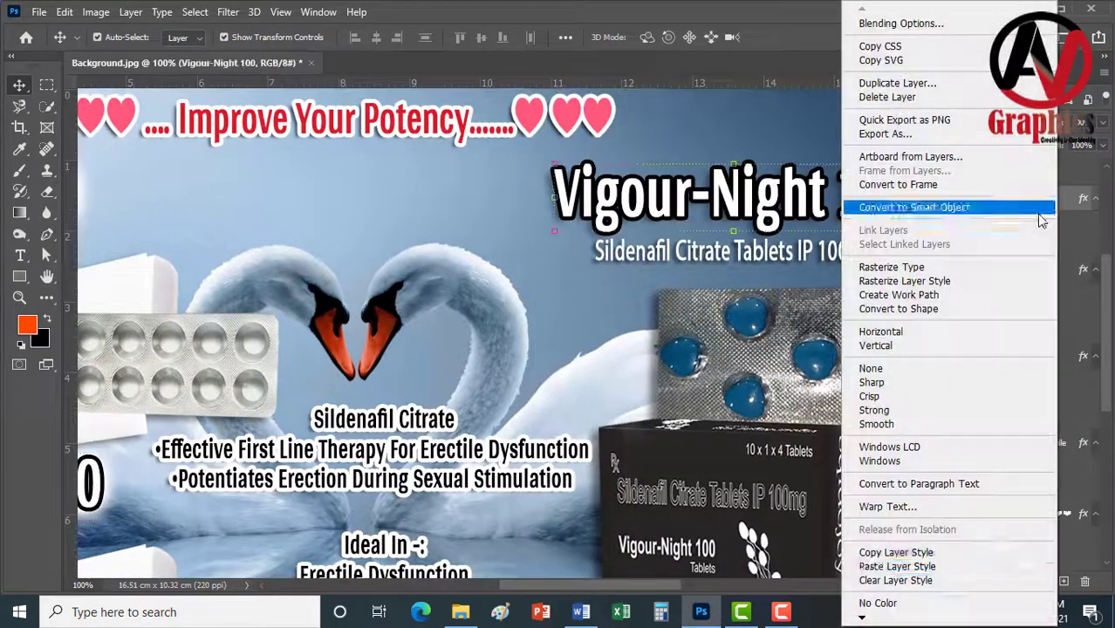
pyautogui.click(899, 561)
pyautogui.hotkey('ctrl', '-')
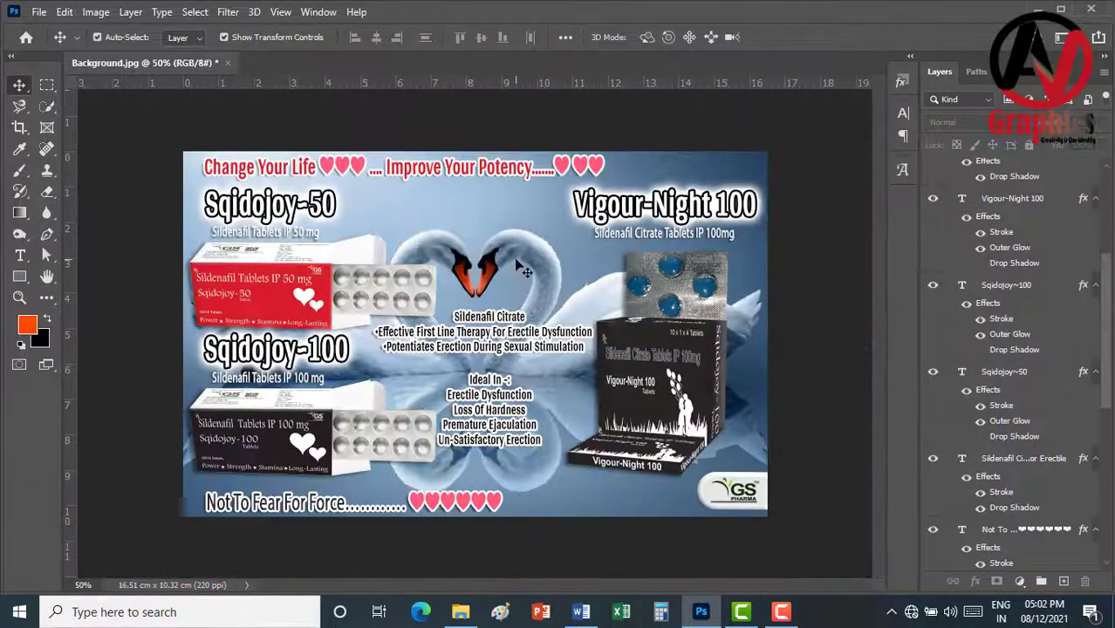
# Nudge the white pill behind the GS Pharma logo slightly to the right
pyautogui.hotkey('ctrl', '+')
pyautogui.hotkey('ctrl', '+')
pyautogui.scroll(-3, 552, 393)
pyautogui.hscroll(4, 552, 394)
pyautogui.click(614, 421)
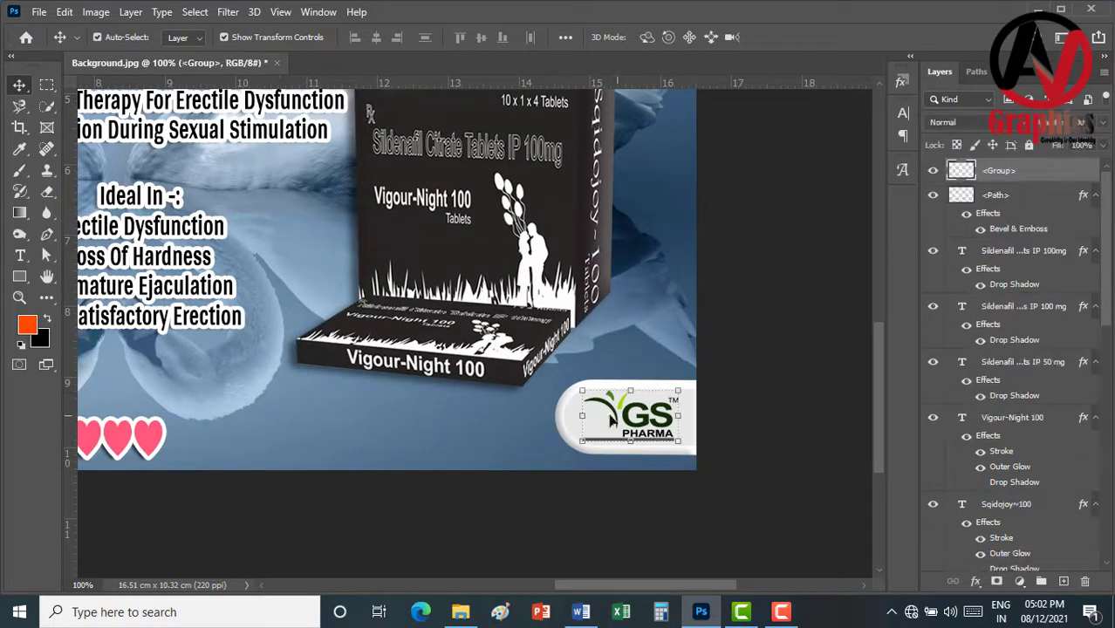
pyautogui.click(641, 419)
pyautogui.moveTo(629, 419); pyautogui.dragTo(675, 417)
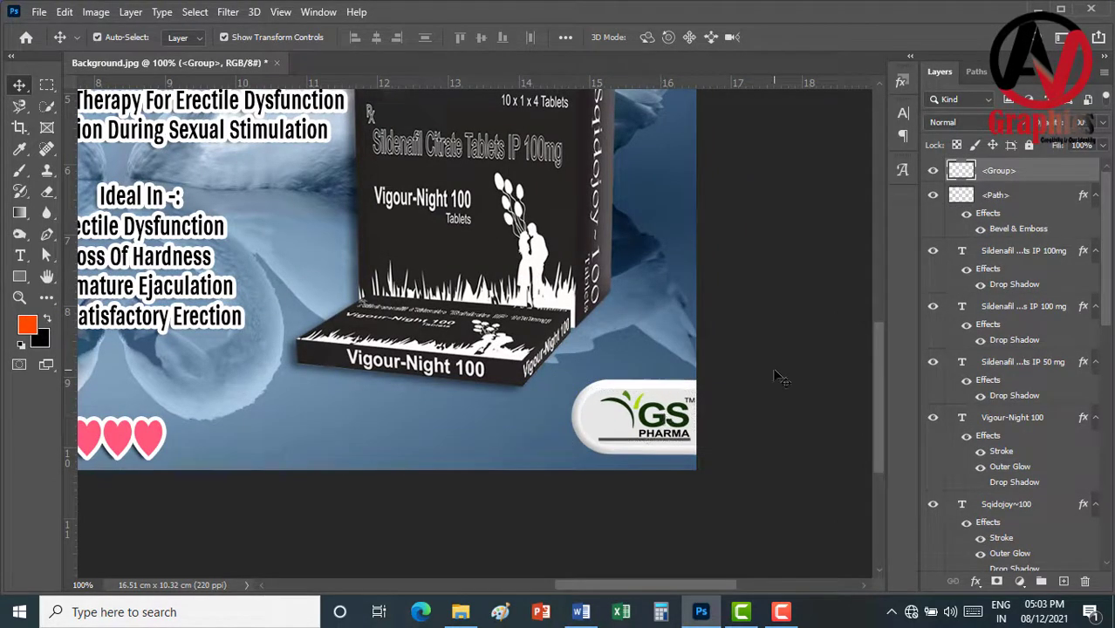
pyautogui.click(801, 122)
pyautogui.hotkey('ctrl', '-')
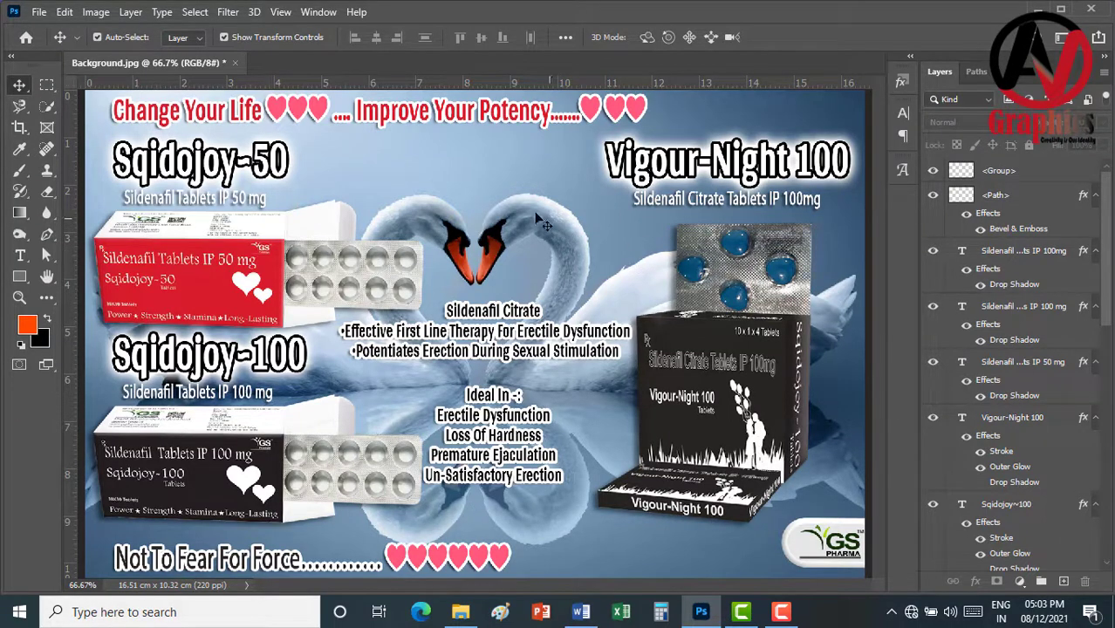
# Scroll down through the rest of the layer list
pyautogui.scroll(-3, 968, 366)
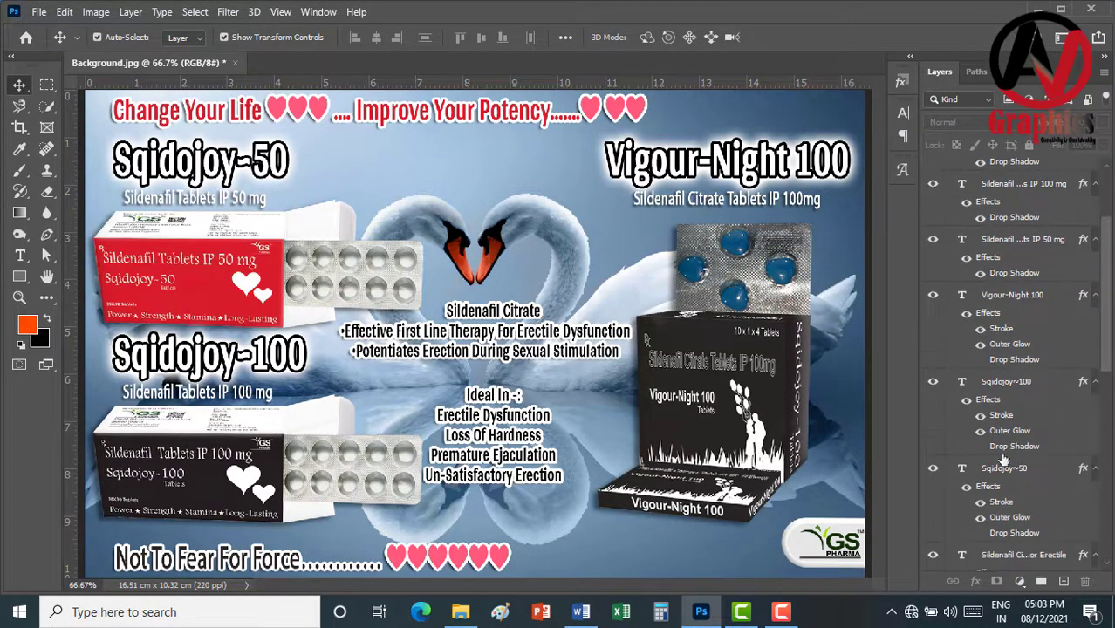
pyautogui.scroll(-3, 985, 419)
pyautogui.scroll(-4, 999, 453)
pyautogui.scroll(-4, 1006, 472)
pyautogui.scroll(-3, 1006, 473)
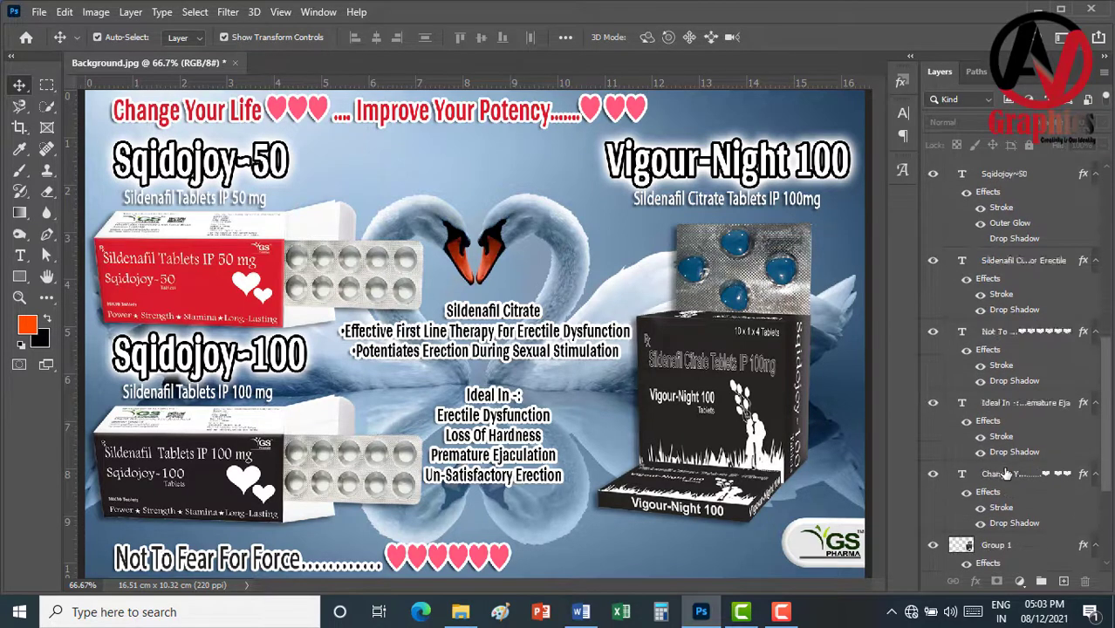
pyautogui.scroll(-3, 1007, 475)
pyautogui.scroll(-3, 1008, 476)
pyautogui.scroll(-2, 1010, 478)
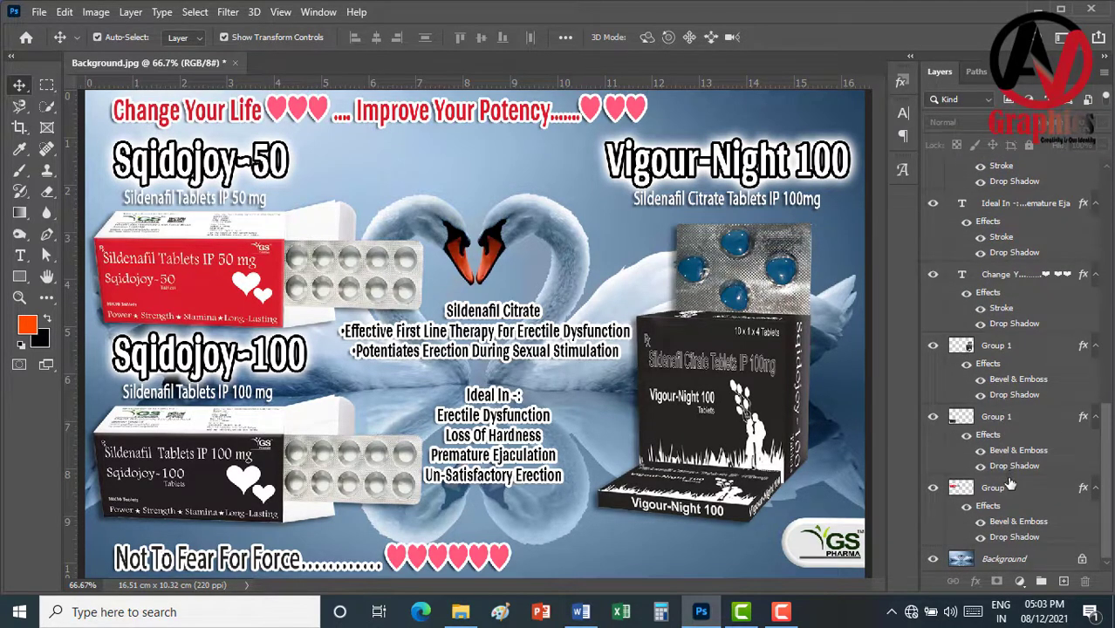
# Unlock the swan background layer, set it to Lighten blending and lower its opacity
pyautogui.click(1082, 559)
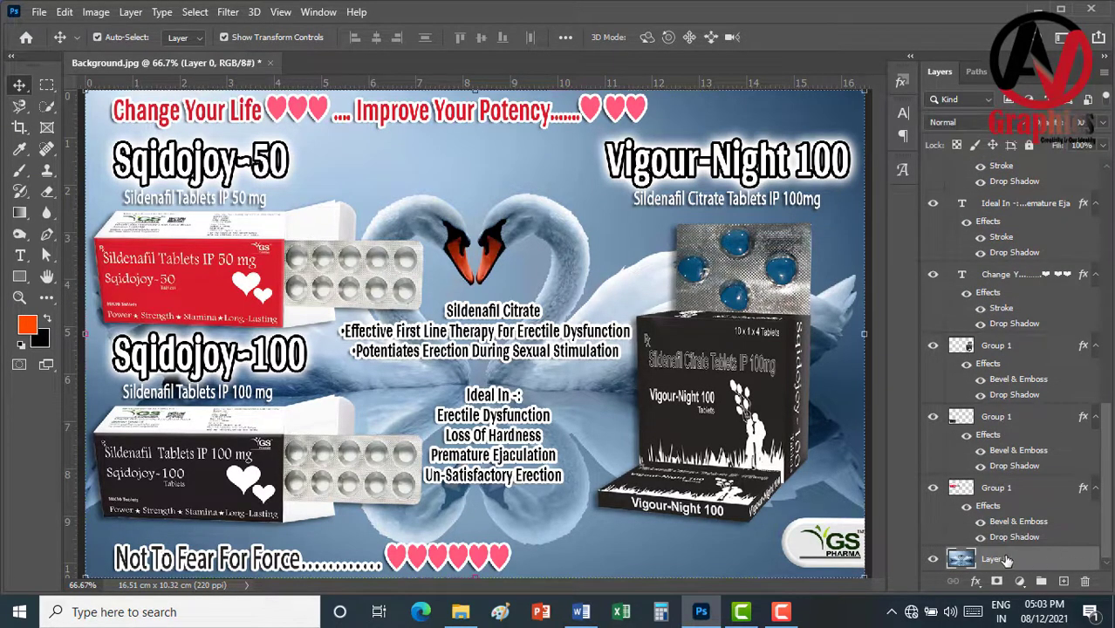
pyautogui.click(987, 104)
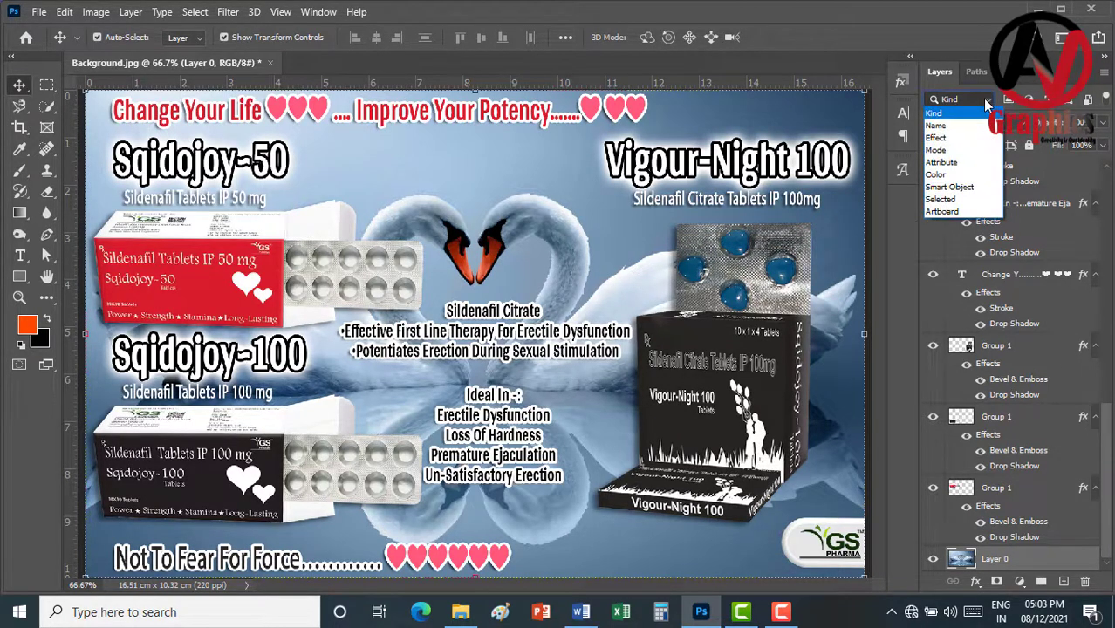
pyautogui.click(986, 104)
pyautogui.click(994, 123)
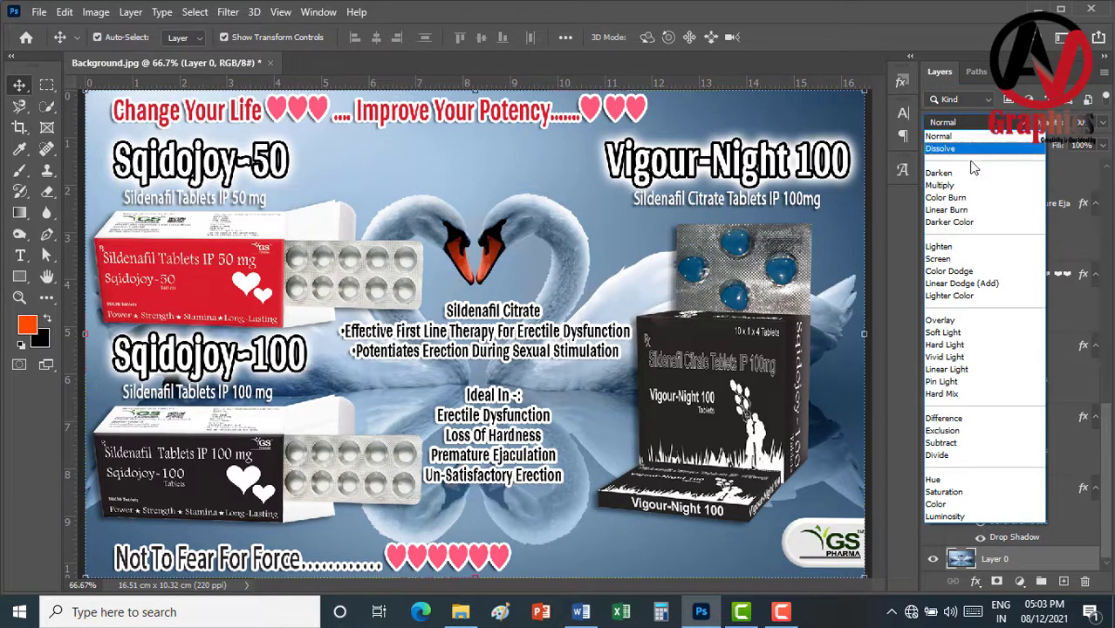
pyautogui.click(965, 248)
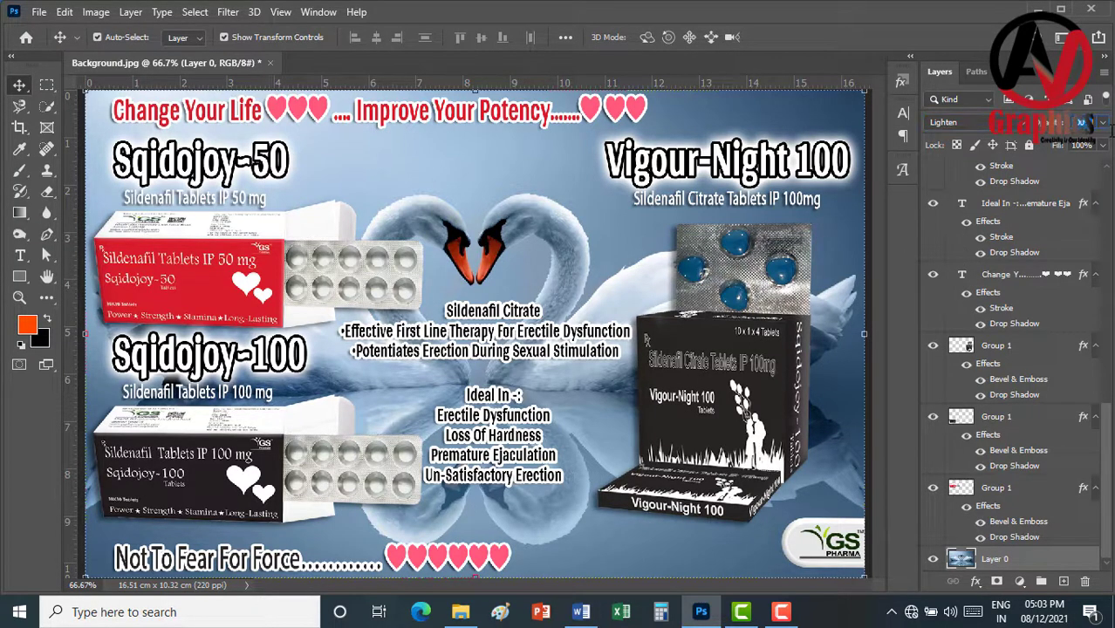
pyautogui.moveTo(1109, 129); pyautogui.dragTo(1105, 128)
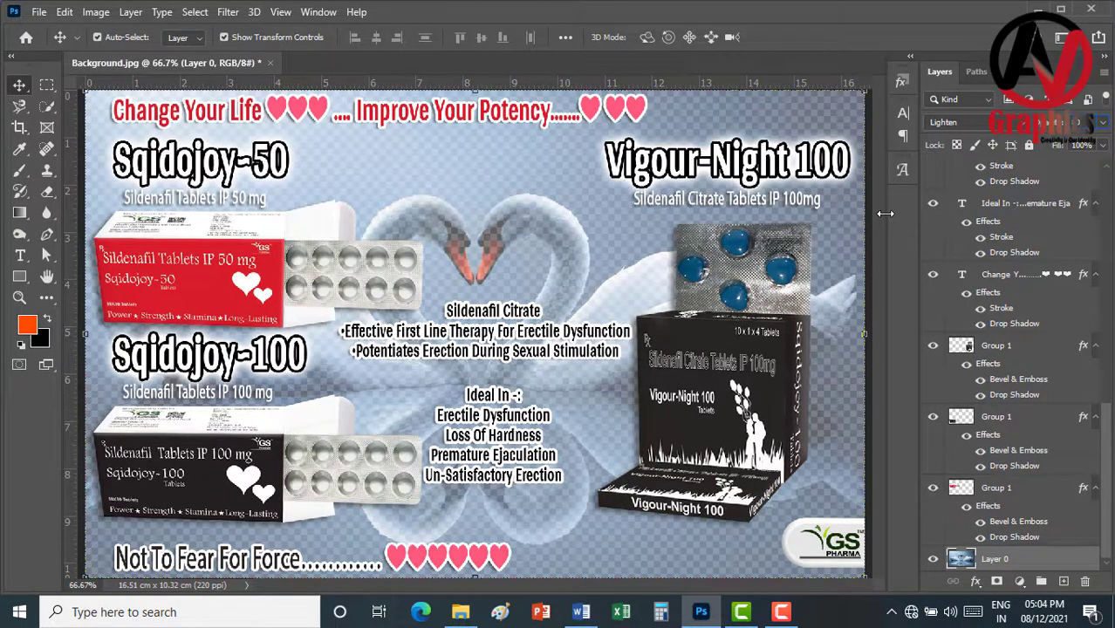
pyautogui.hotkey('ctrl', '-')
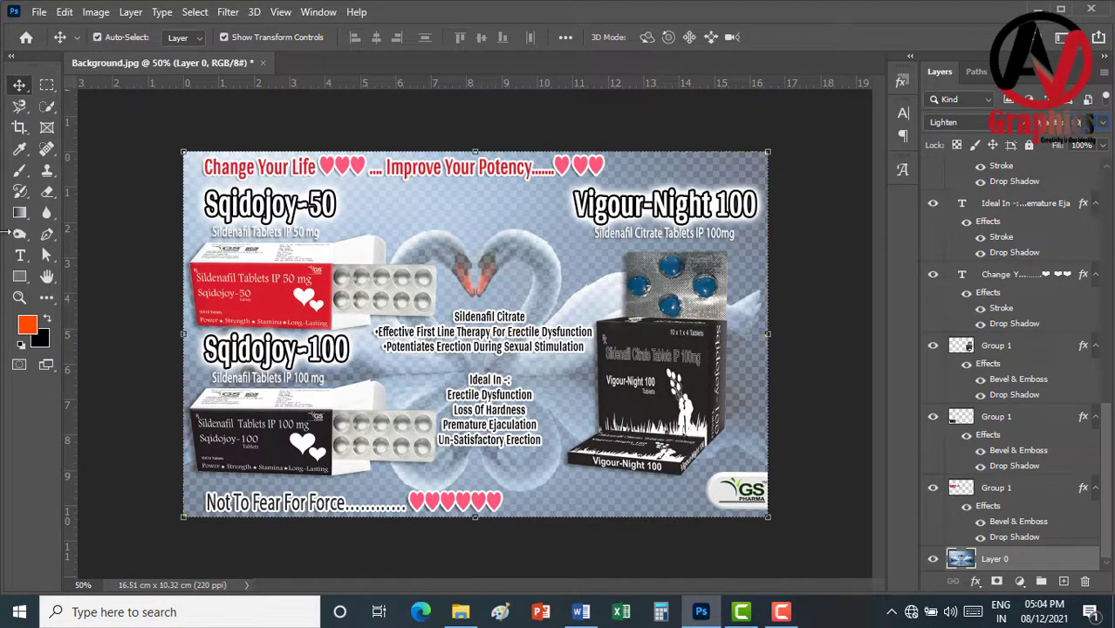
# Draw a canvas-sized white rectangle, place Layer 0 above it and restore Normal blending
pyautogui.click(20, 276)
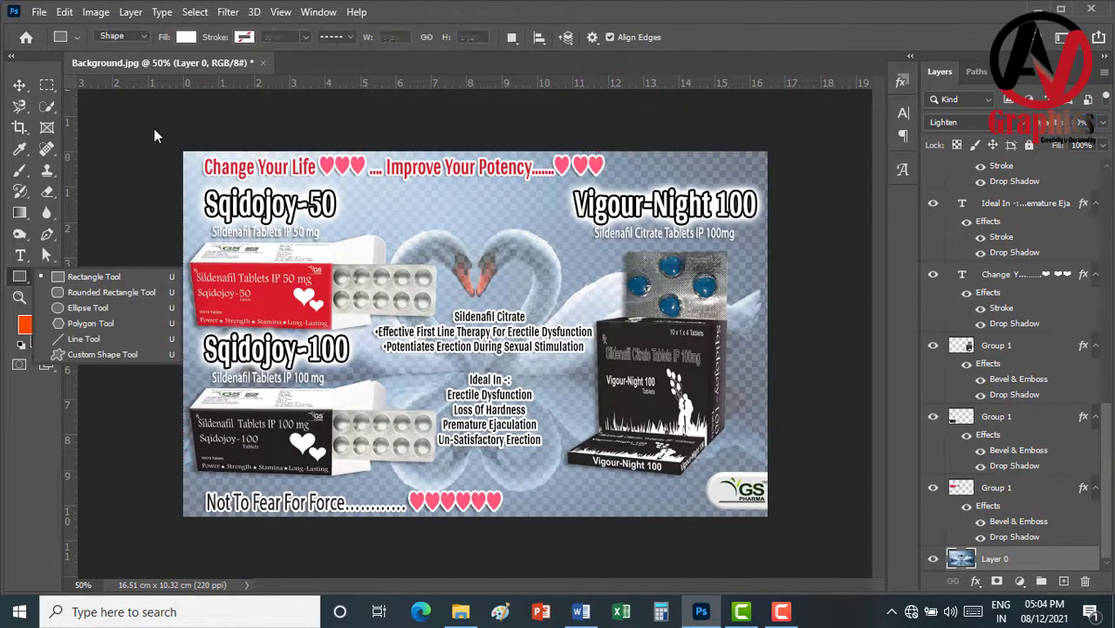
pyautogui.click(154, 136)
pyautogui.moveTo(154, 129); pyautogui.dragTo(809, 552)
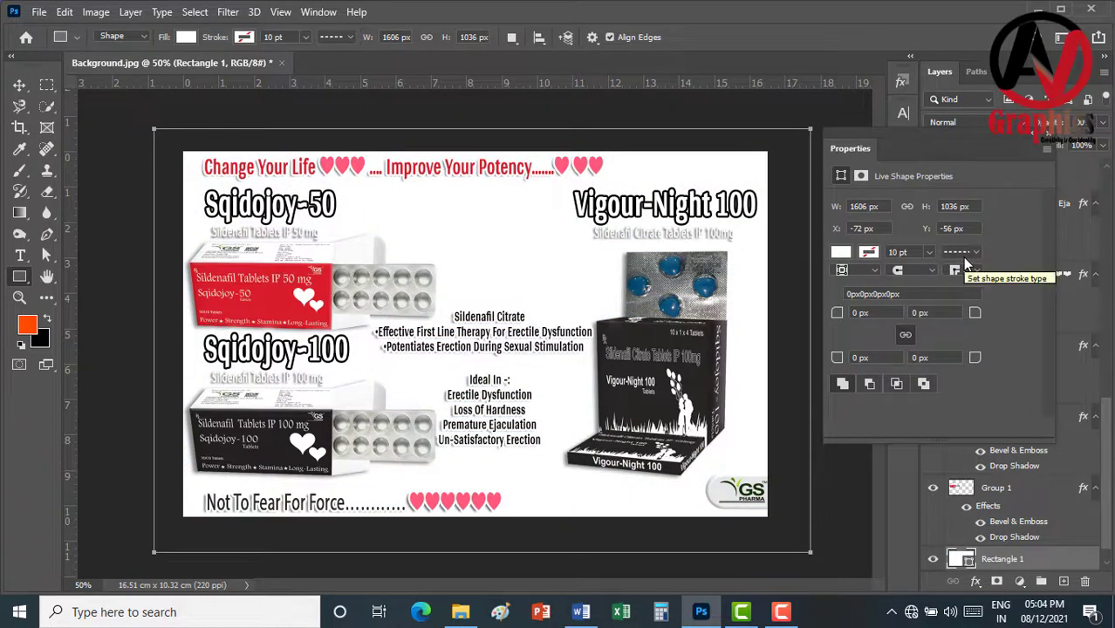
pyautogui.click(1052, 139)
pyautogui.scroll(-1, 1058, 532)
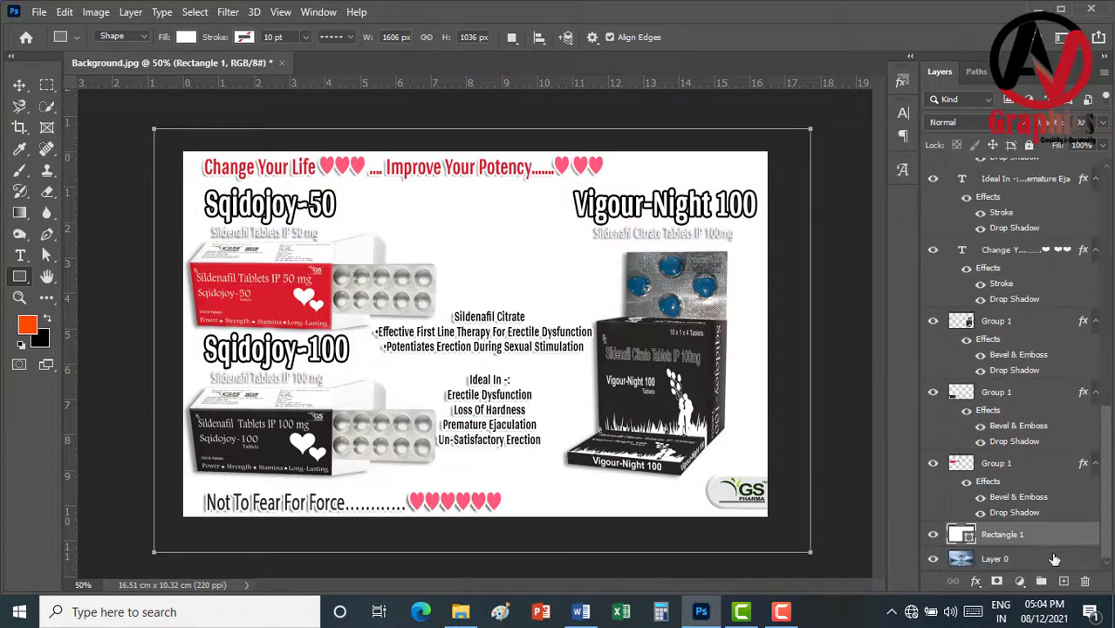
pyautogui.moveTo(1053, 561); pyautogui.dragTo(1051, 515)
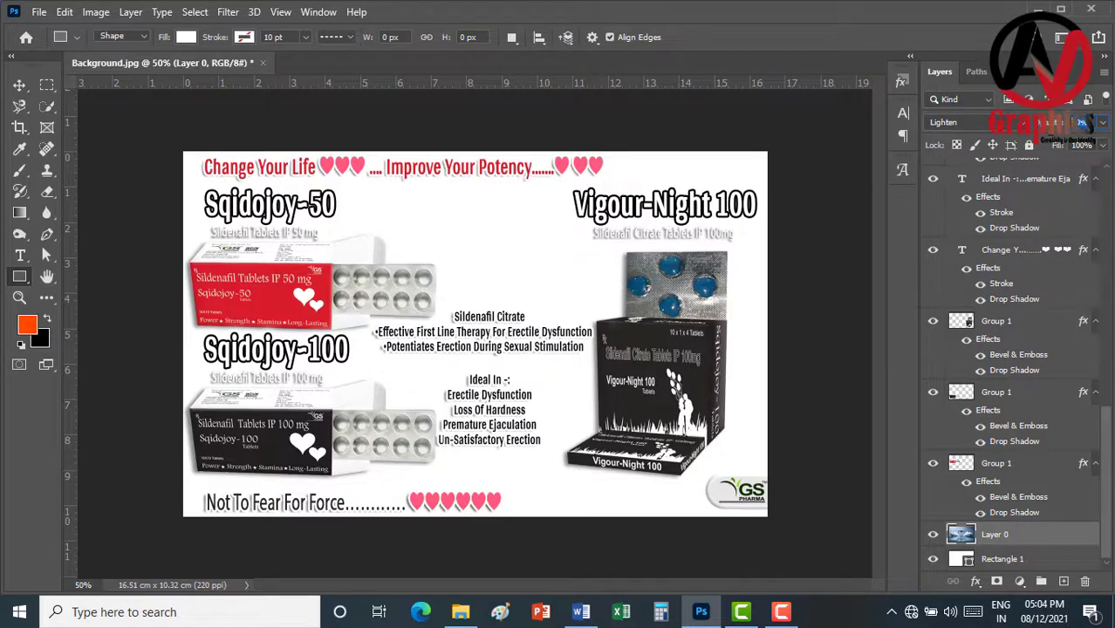
pyautogui.click(1017, 123)
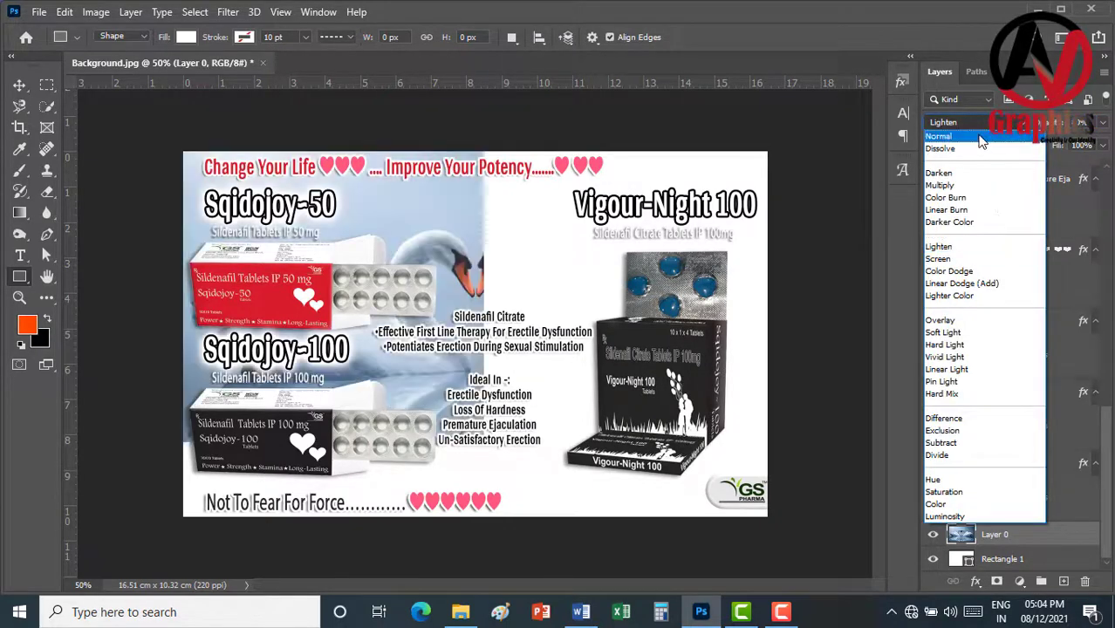
pyautogui.click(982, 140)
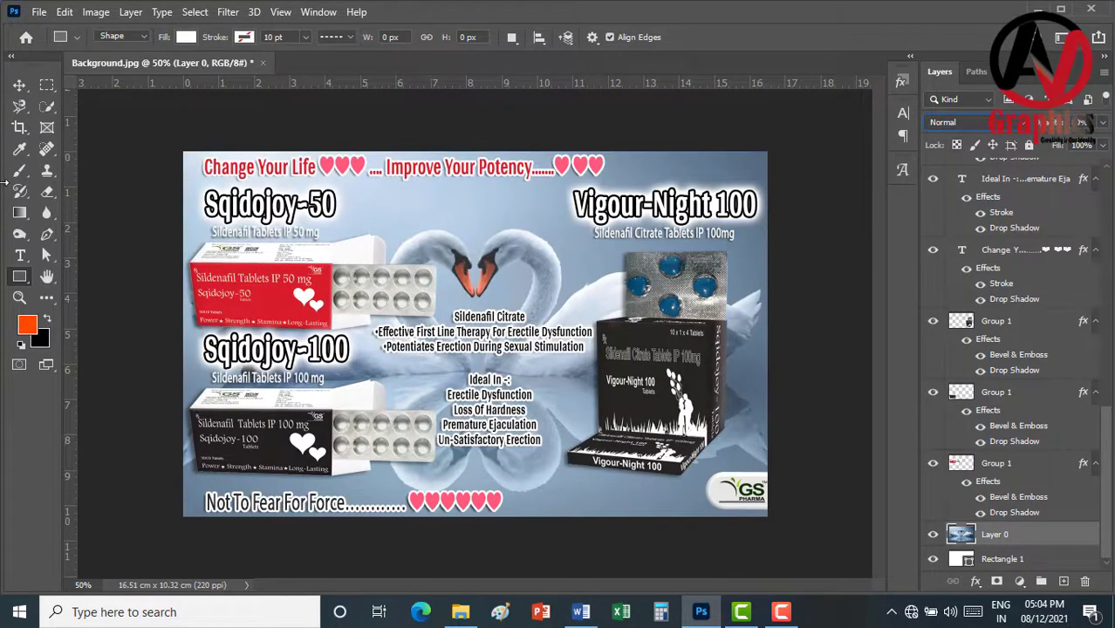
pyautogui.click(19, 85)
# Export the finished advert as the JPG image 1.jpg
pyautogui.click(803, 295)
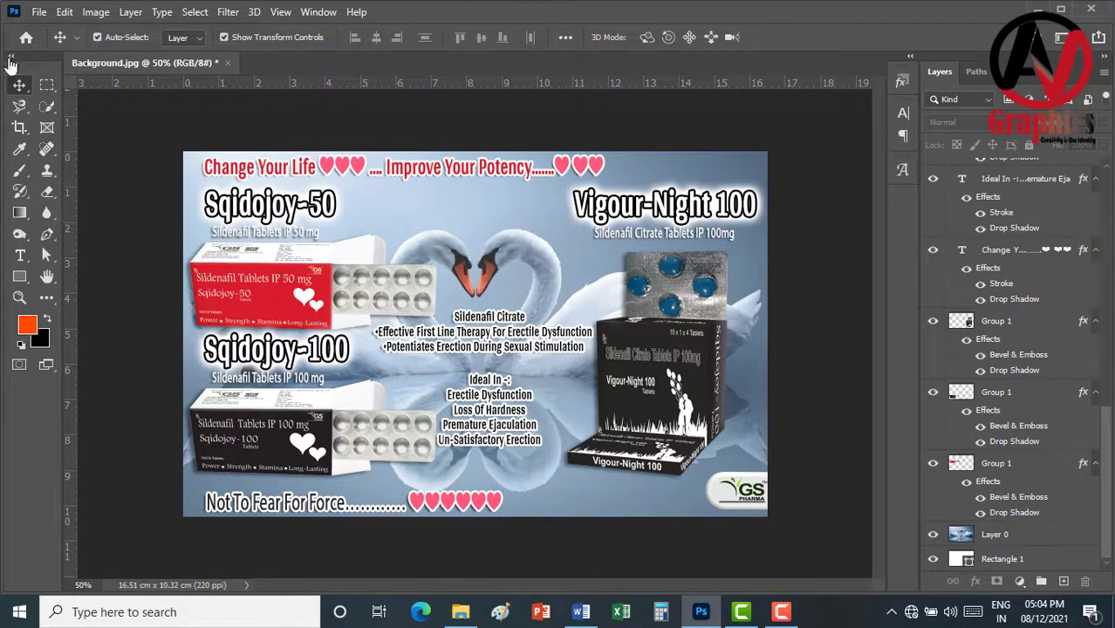
pyautogui.click(38, 13)
pyautogui.moveTo(58, 251)
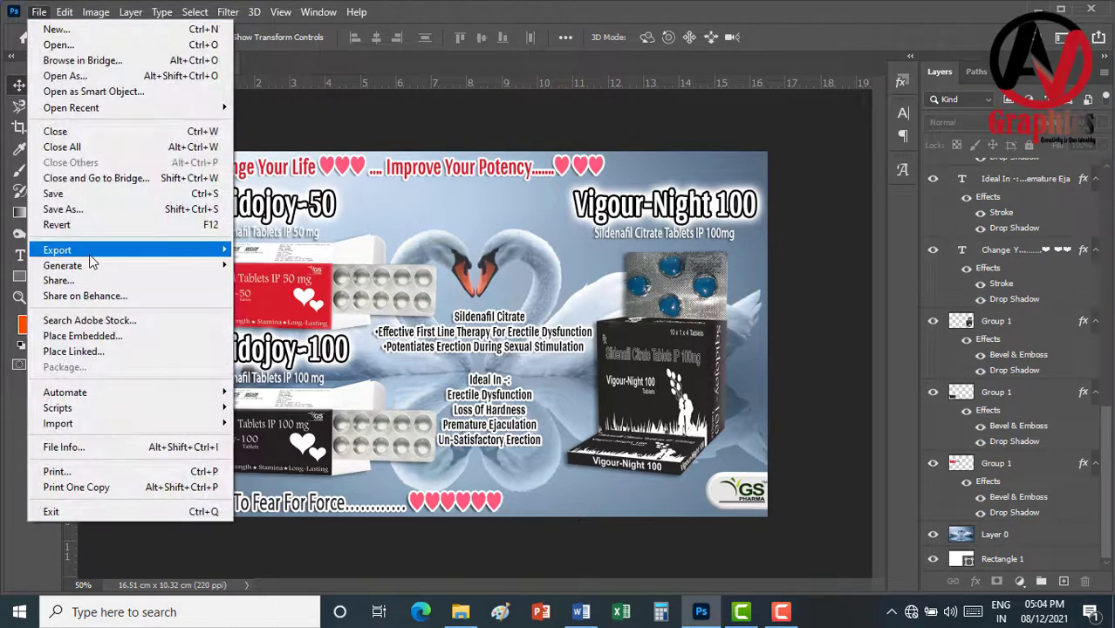
pyautogui.click(319, 266)
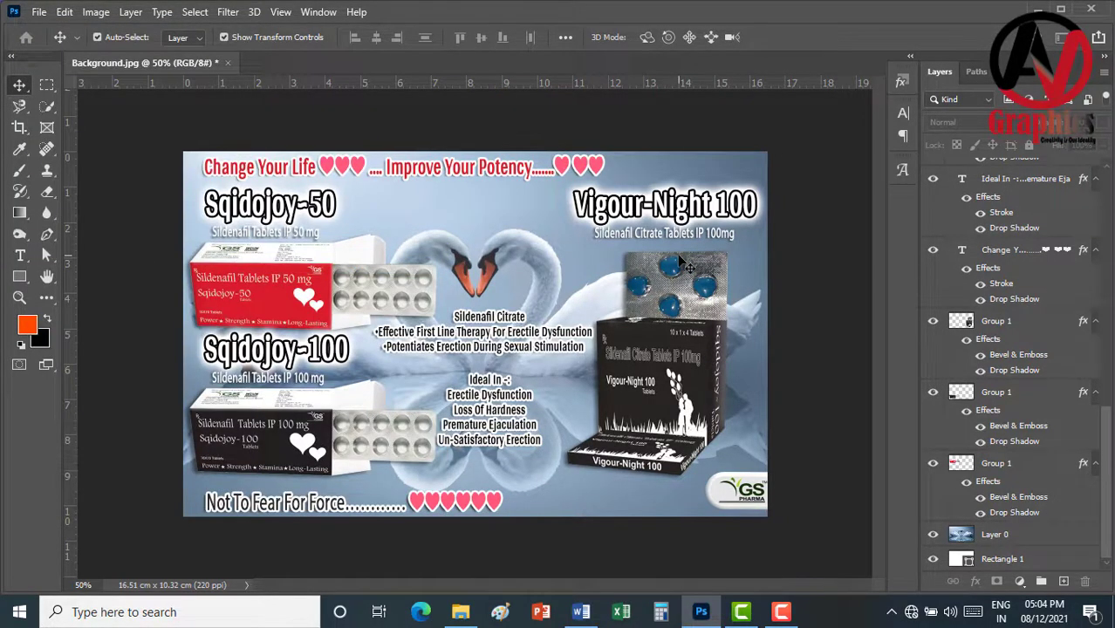
pyautogui.press('Escape')
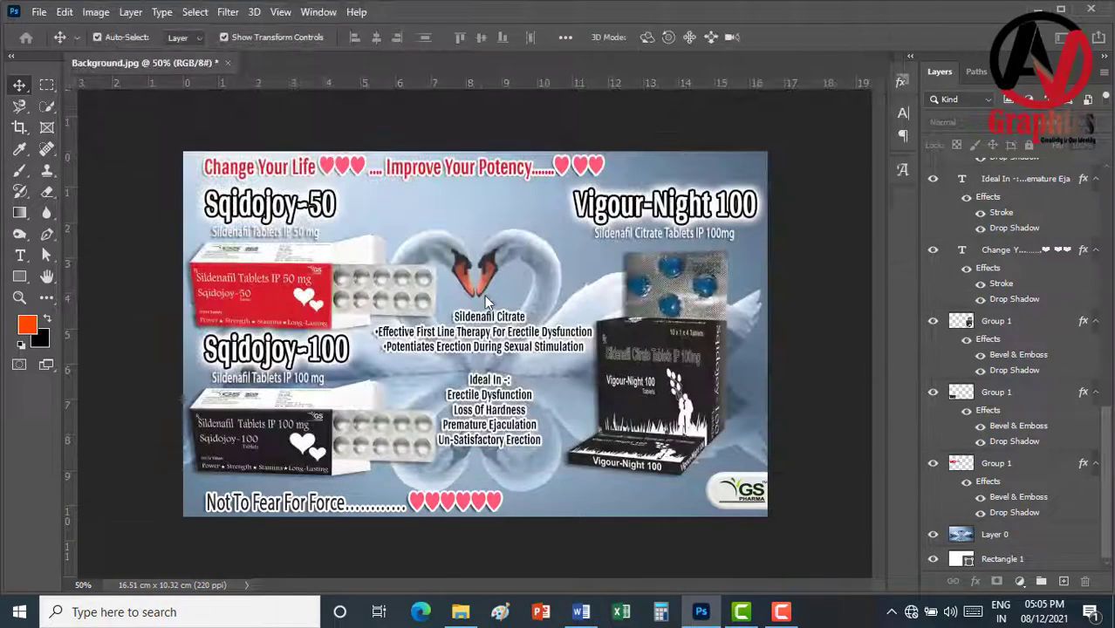